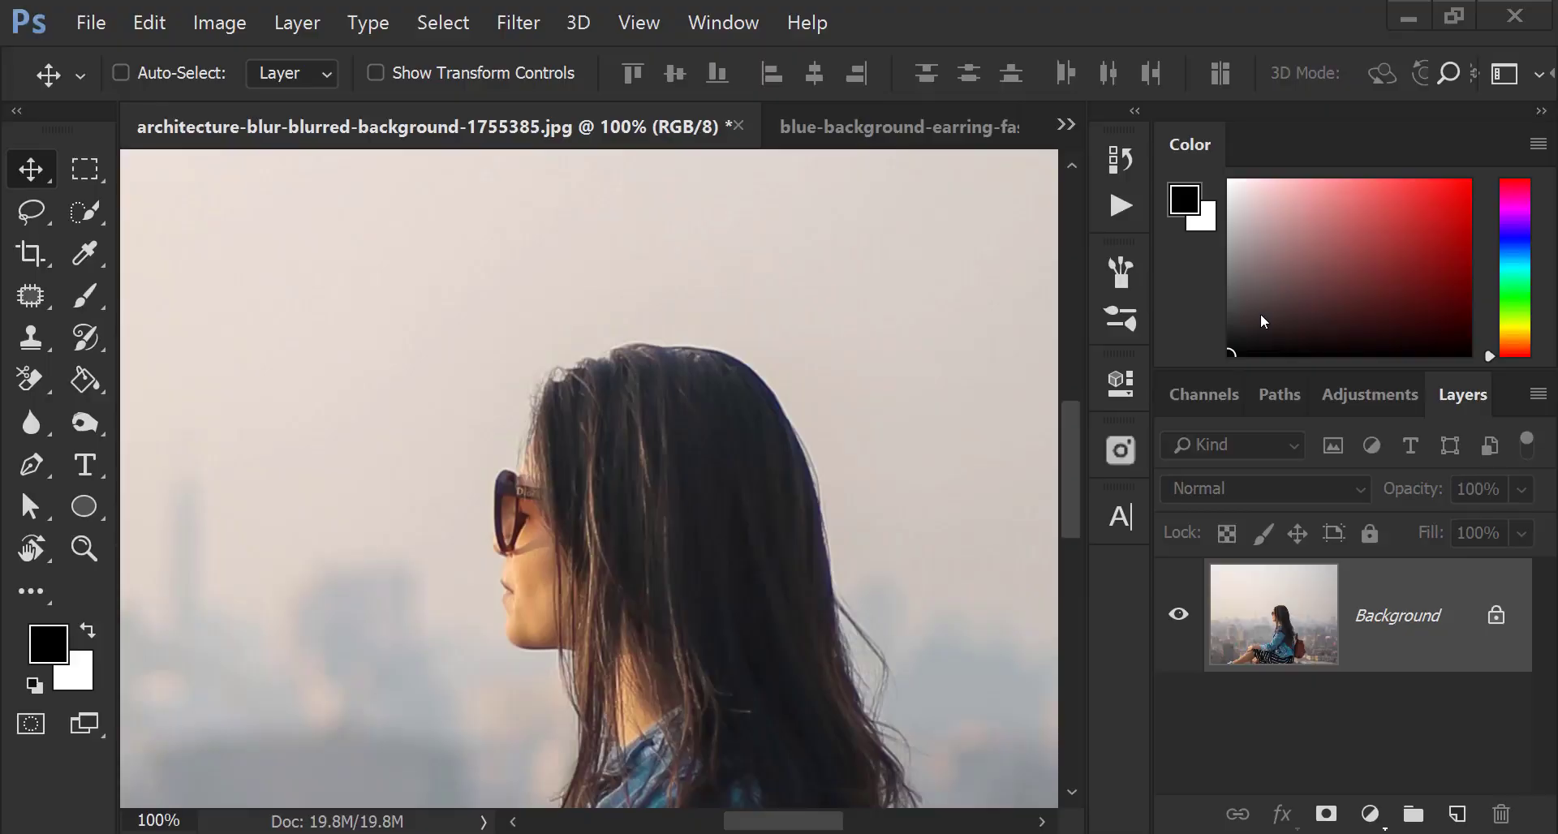
Pick the Background Eraser and show the Eraser, Background Eraser and Magic Eraser variants.
{"action": "left_click", "coordinate": [38, 384]}
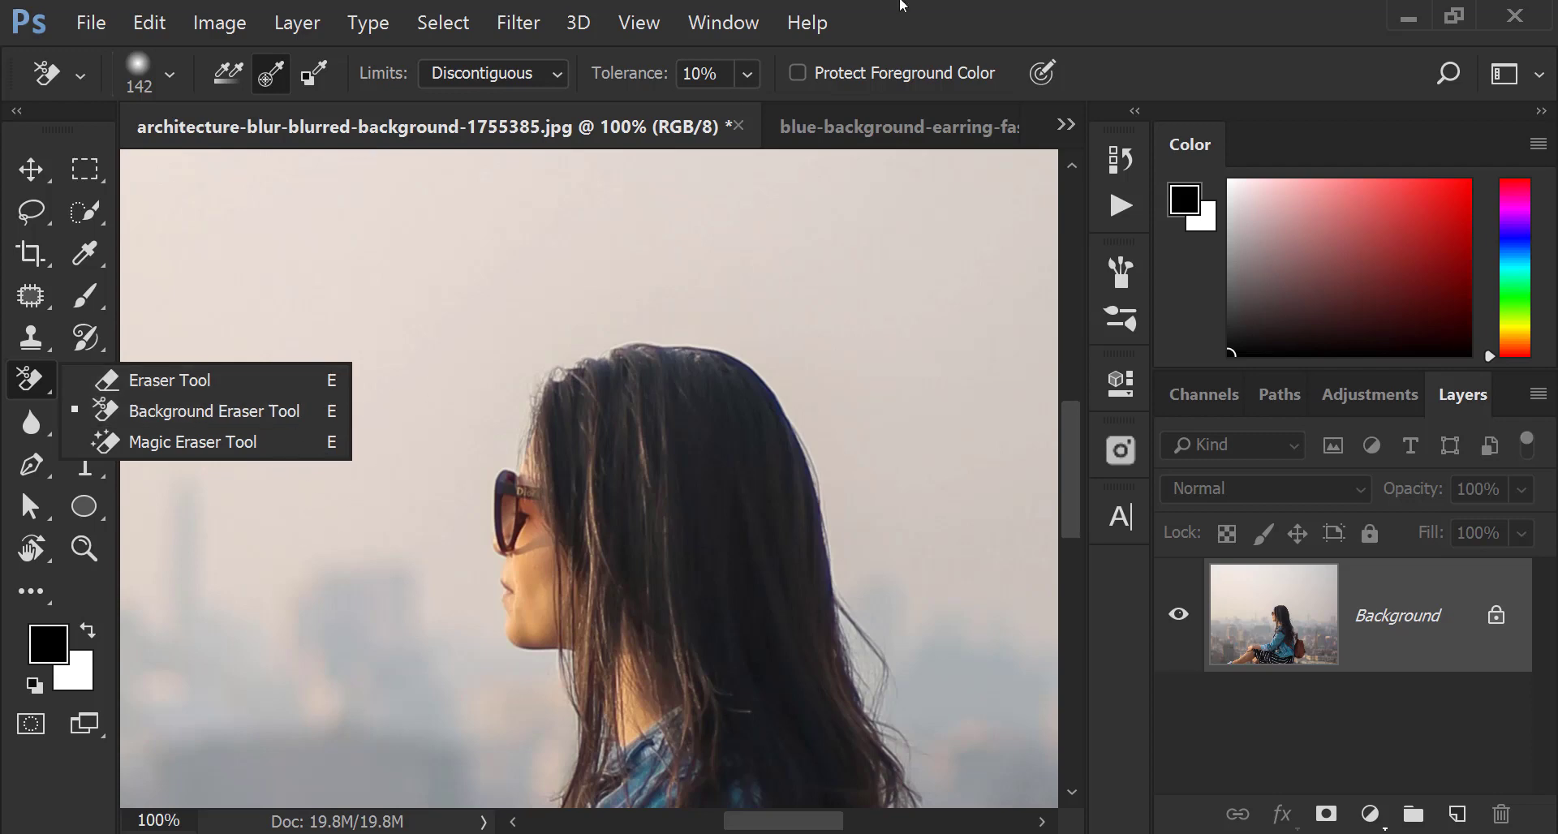
{"action": "left_click", "coordinate": [866, 120]}
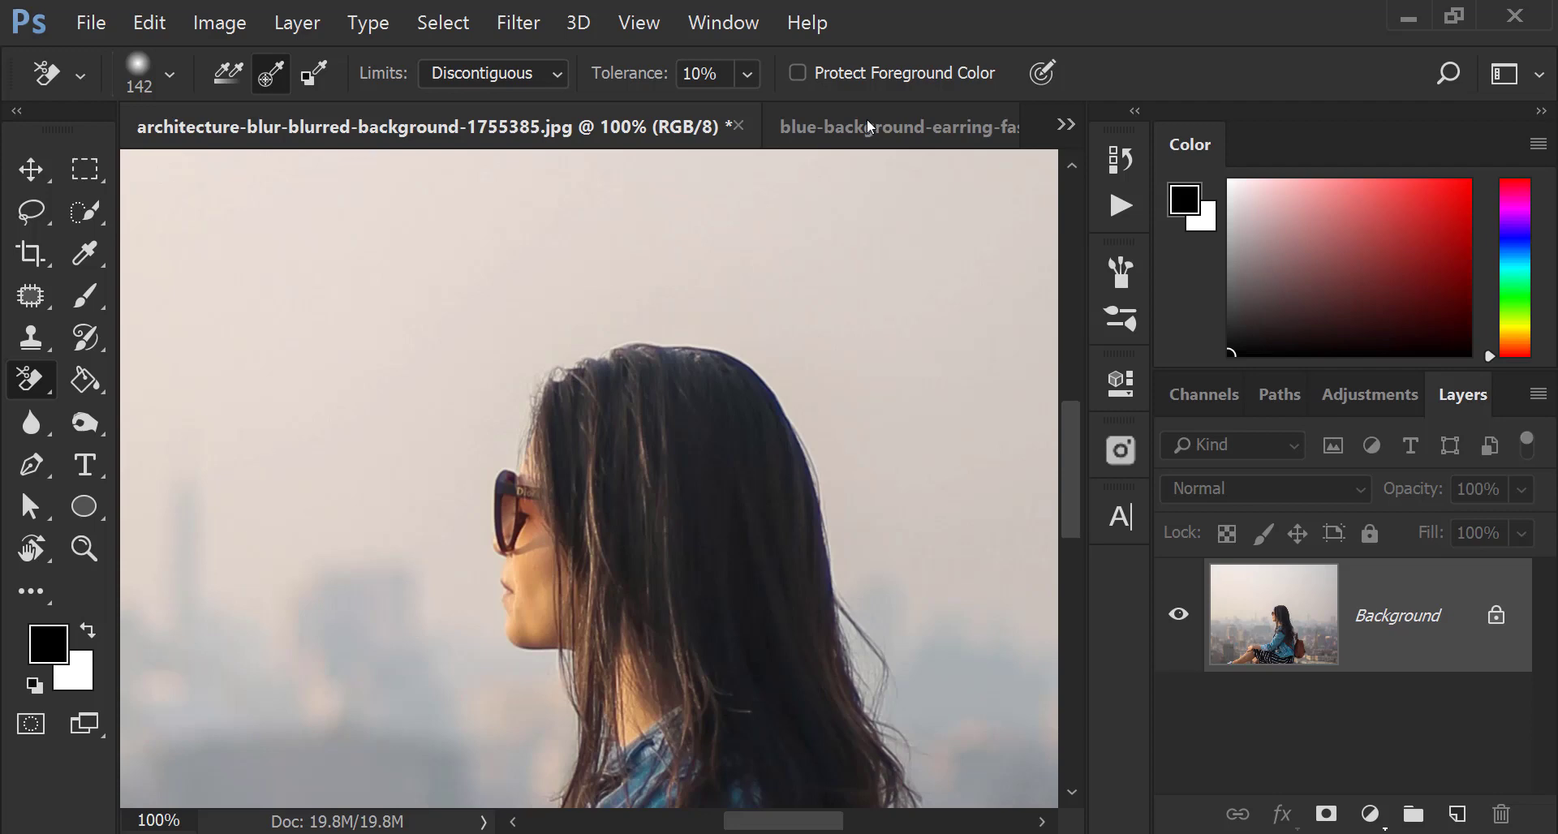
{"action": "right_click", "coordinate": [31, 379]}
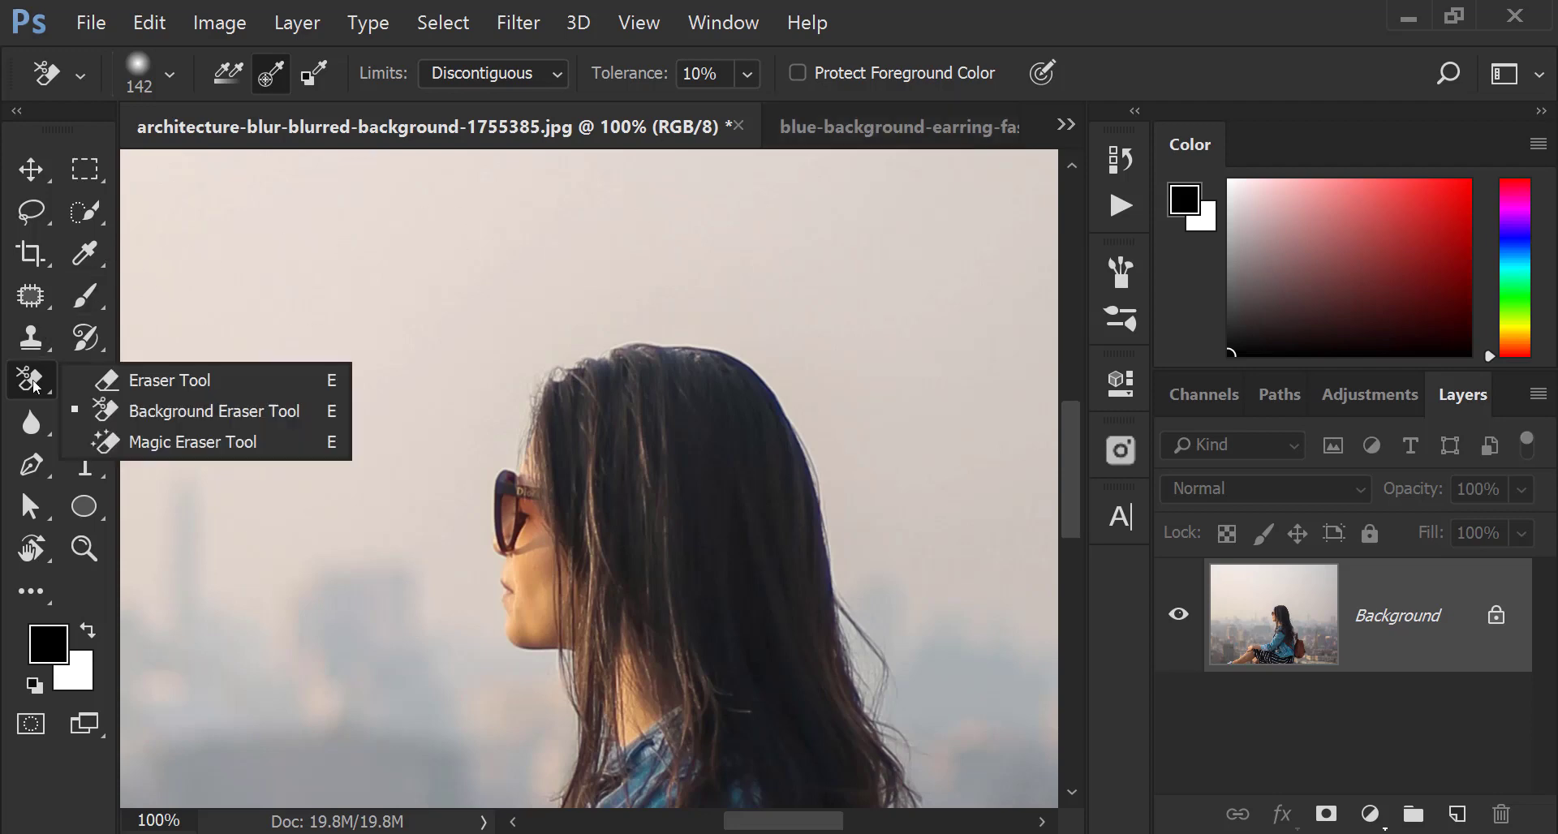
Switch to the plain Eraser and set its brush to 338 px diameter and 100% hardness.
{"action": "left_click", "coordinate": [156, 382]}
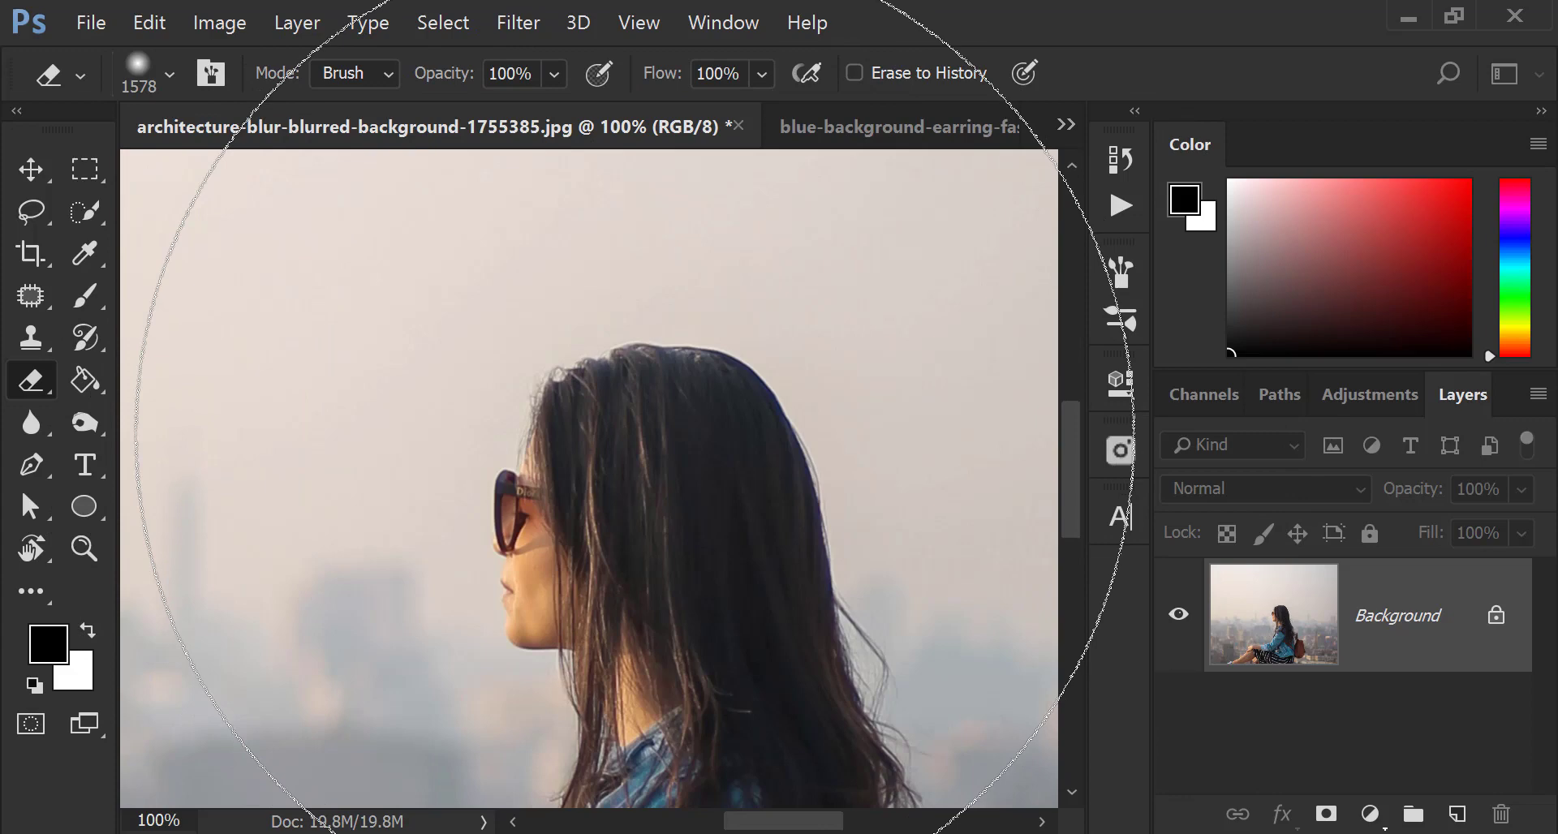
{"action": "key", "text": "bracketleft"}
{"action": "key", "text": "bracketleft"}
{"action": "key", "text": "bracketleft"}
{"action": "key", "text": "bracketleft"}
{"action": "key", "text": "bracketleft"}
{"action": "key", "text": "bracketleft"}
{"action": "key", "text": "bracketleft"}
{"action": "key", "text": "bracketleft"}
{"action": "key", "text": "bracketleft"}
{"action": "key", "text": "bracketleft"}
{"action": "key", "text": "bracketleft"}
{"action": "key", "text": "bracketleft"}
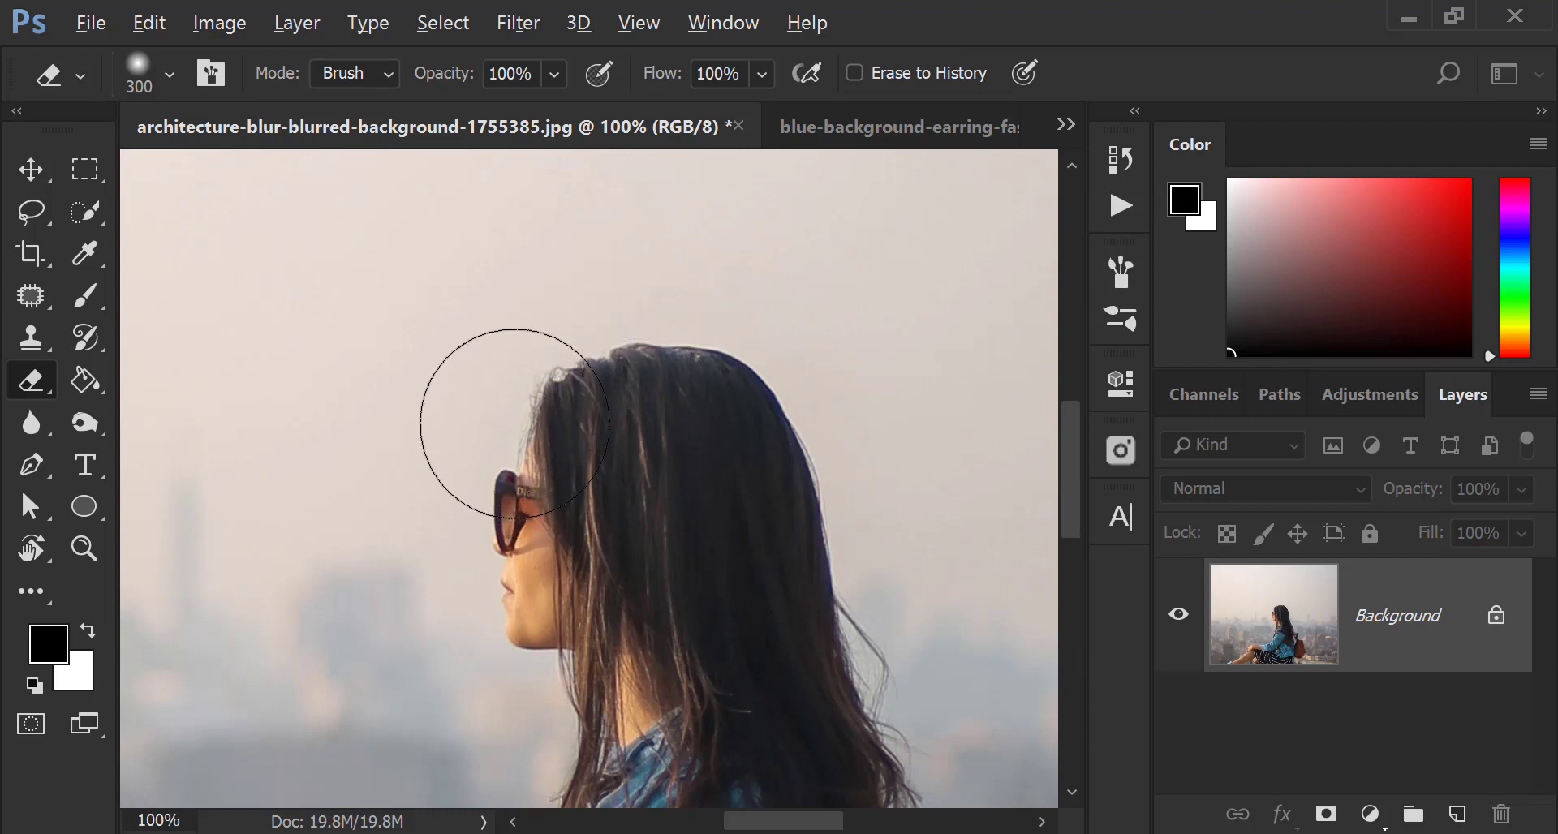
{"action": "right_click", "coordinate": [514, 424], "text": "alt"}
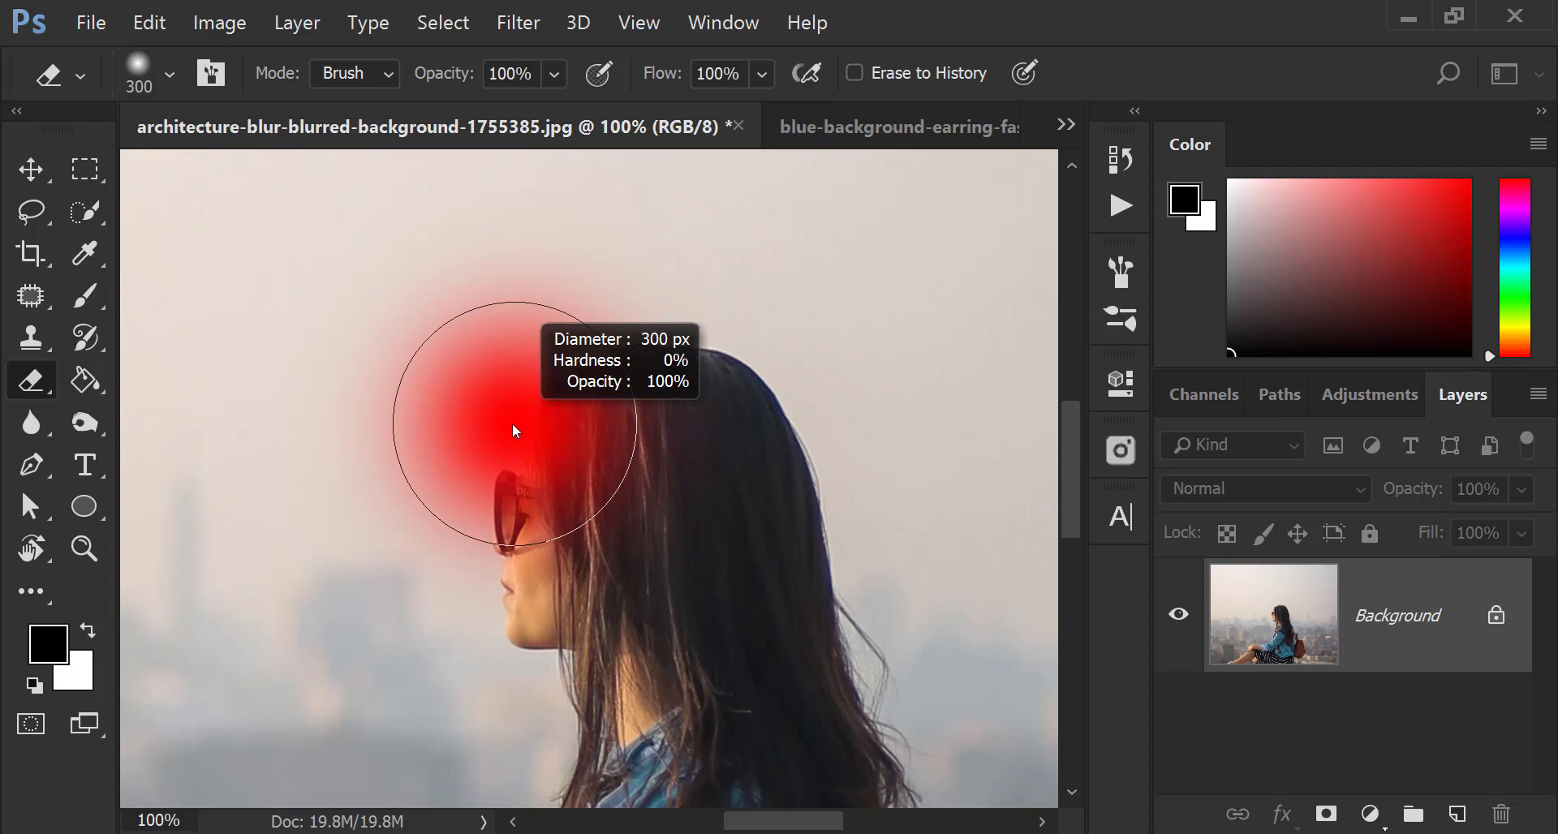
{"action": "mouse_move", "coordinate": [513, 422]}
{"action": "left_mouse_down"}
{"action": "mouse_move", "coordinate": [500, 422]}
{"action": "mouse_move", "coordinate": [951, 453]}
{"action": "left_mouse_up"}
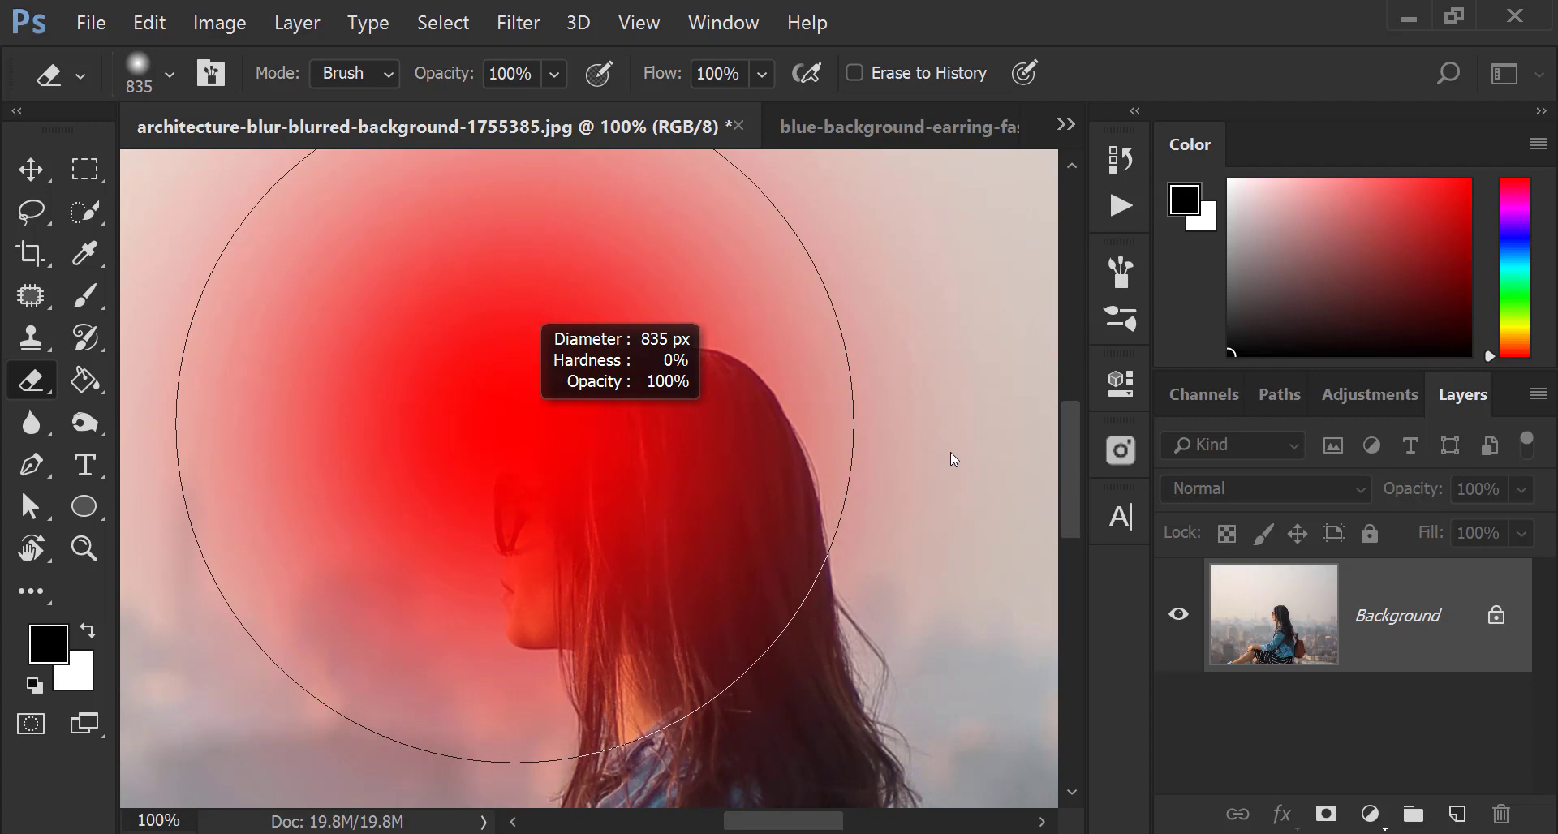
{"action": "mouse_move", "coordinate": [950, 453]}
{"action": "left_mouse_down"}
{"action": "mouse_move", "coordinate": [260, 436]}
{"action": "mouse_move", "coordinate": [976, 437]}
{"action": "mouse_move", "coordinate": [543, 397]}
{"action": "mouse_move", "coordinate": [522, 422]}
{"action": "mouse_move", "coordinate": [448, 442]}
{"action": "mouse_move", "coordinate": [256, 450]}
{"action": "mouse_move", "coordinate": [323, 460]}
{"action": "mouse_move", "coordinate": [572, 425]}
{"action": "mouse_move", "coordinate": [490, 440]}
{"action": "mouse_move", "coordinate": [510, 447]}
{"action": "mouse_move", "coordinate": [527, 820]}
{"action": "mouse_move", "coordinate": [490, 528]}
{"action": "mouse_move", "coordinate": [498, 378]}
{"action": "mouse_move", "coordinate": [520, 423]}
{"action": "mouse_move", "coordinate": [511, 407]}
{"action": "mouse_move", "coordinate": [507, 803]}
{"action": "mouse_move", "coordinate": [520, 796]}
{"action": "left_mouse_up"}
{"action": "left_click_drag", "start_coordinate": [515, 423], "coordinate": [529, 658]}
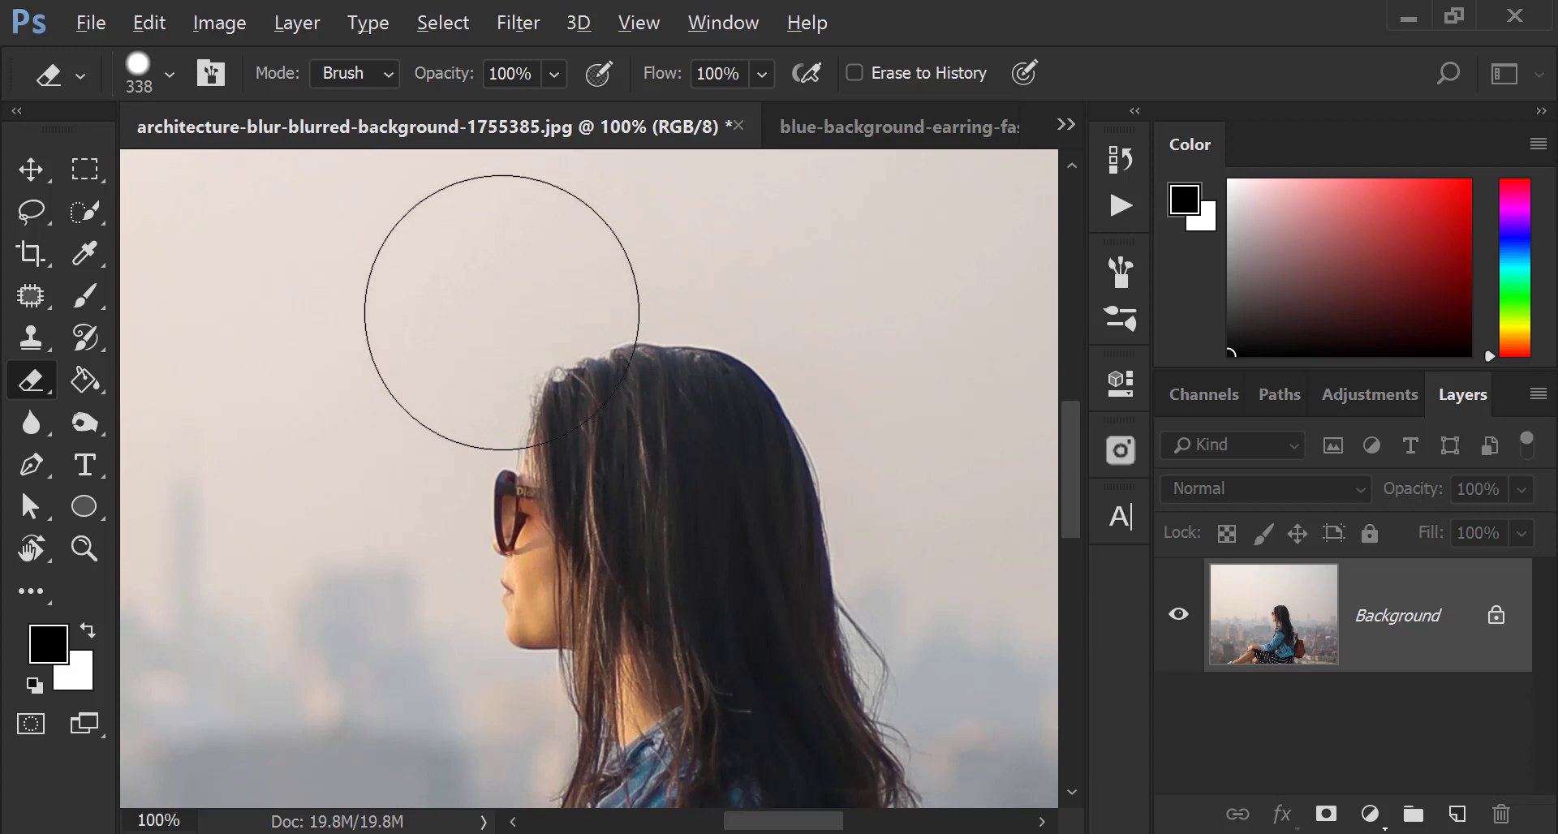
{"action": "left_click_drag", "start_coordinate": [501, 315], "coordinate": [454, 602]}
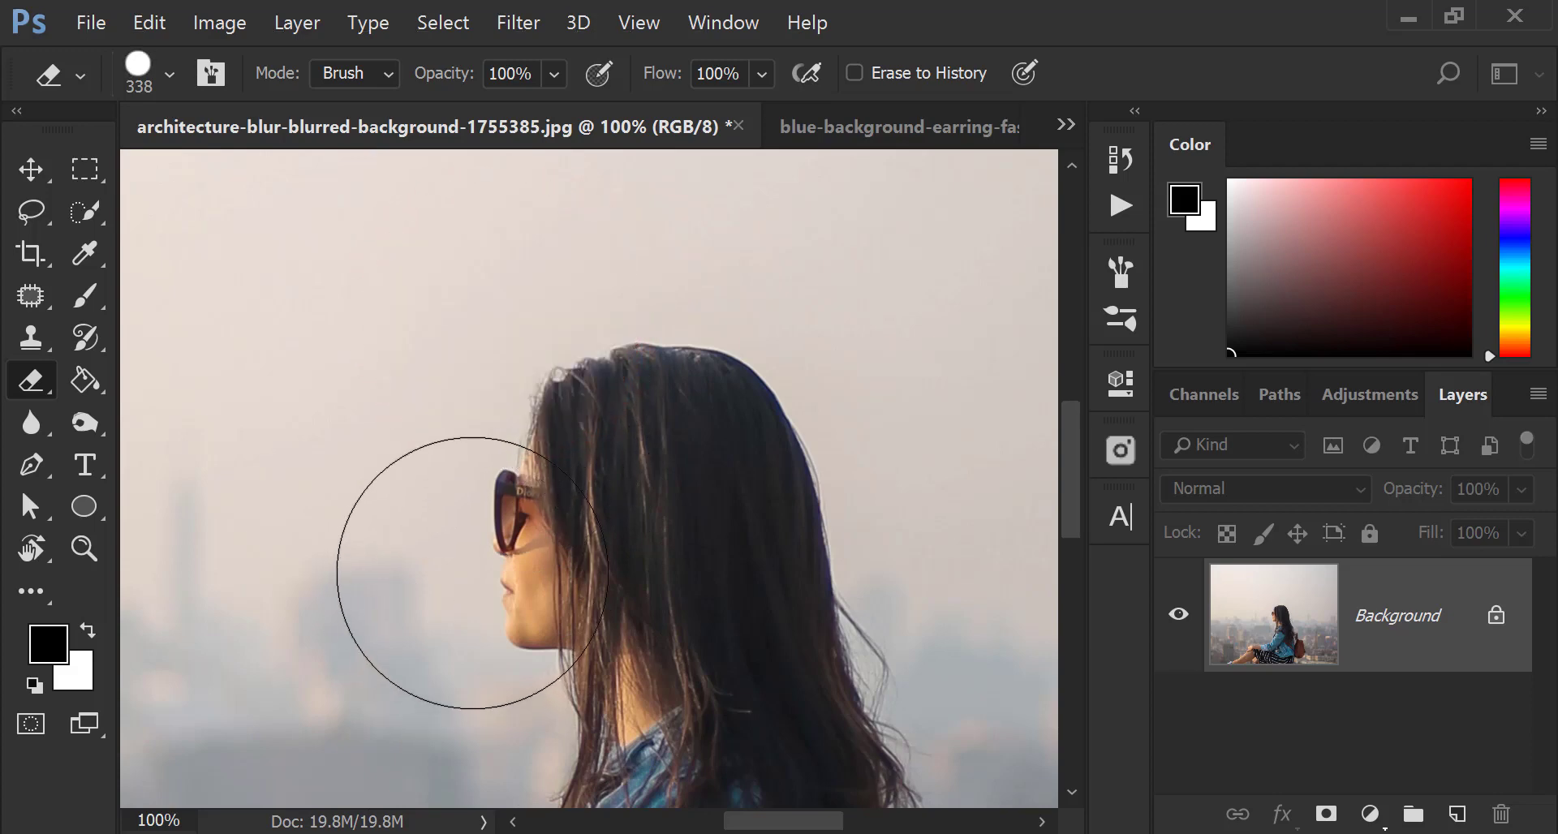
Test the Eraser with a round spot above her head, then undo it.
{"action": "right_click", "coordinate": [31, 386]}
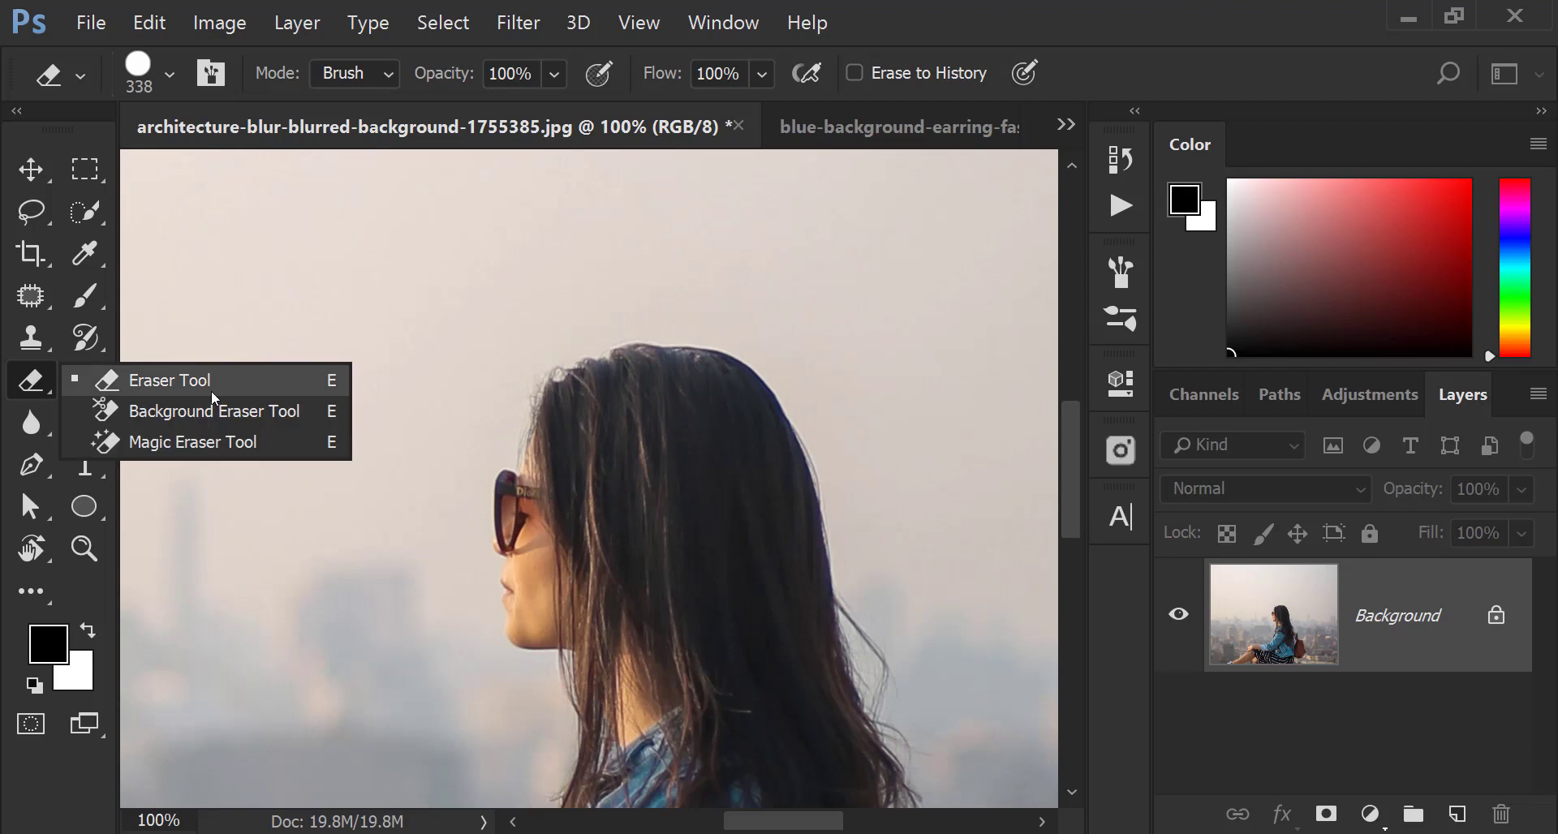
{"action": "left_click", "coordinate": [211, 392]}
{"action": "left_click", "coordinate": [615, 360]}
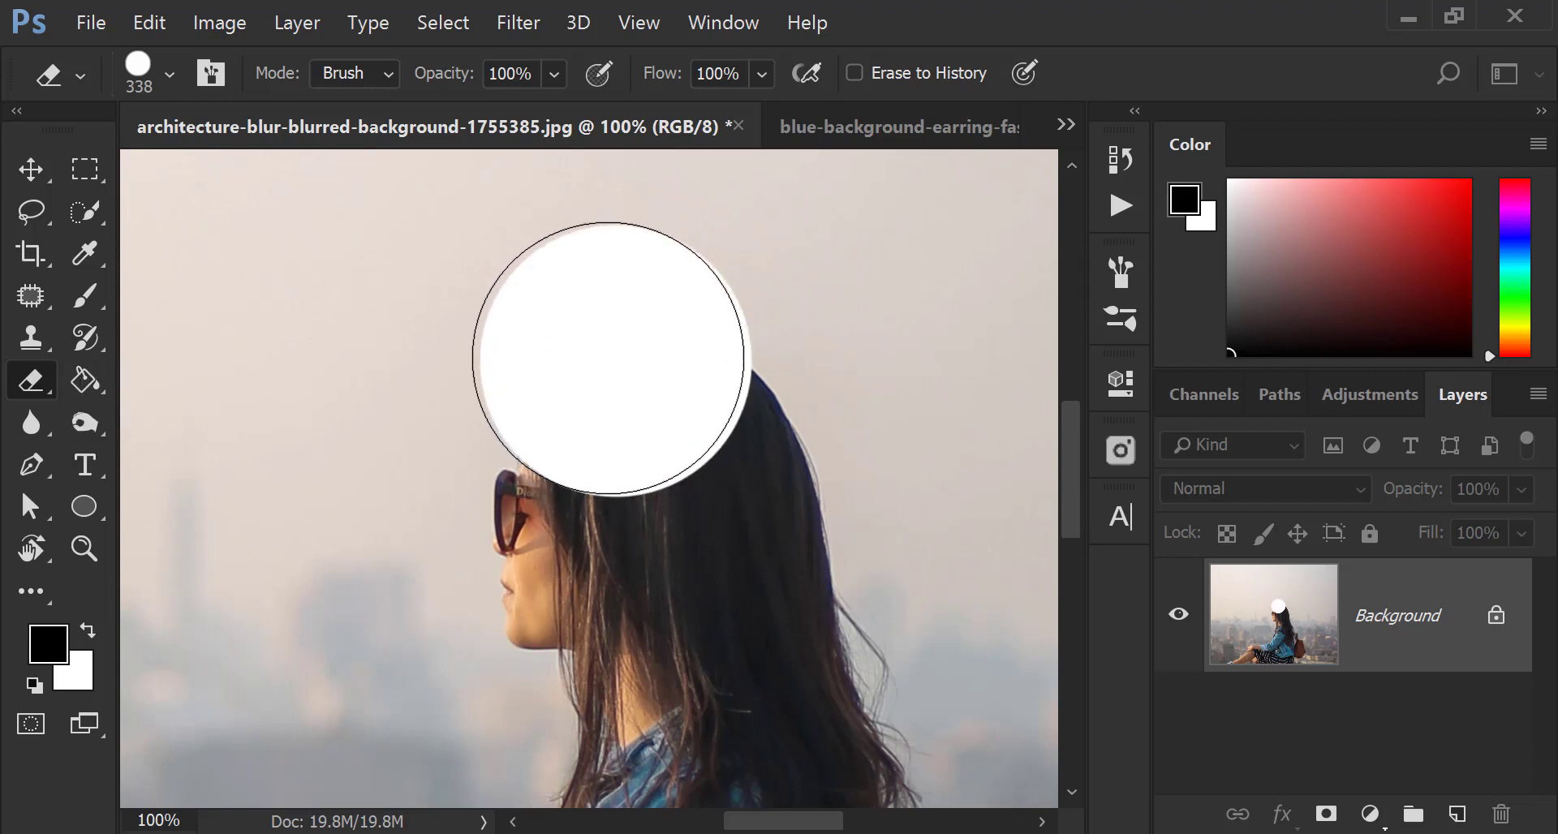
{"action": "key", "text": "ctrl+z"}
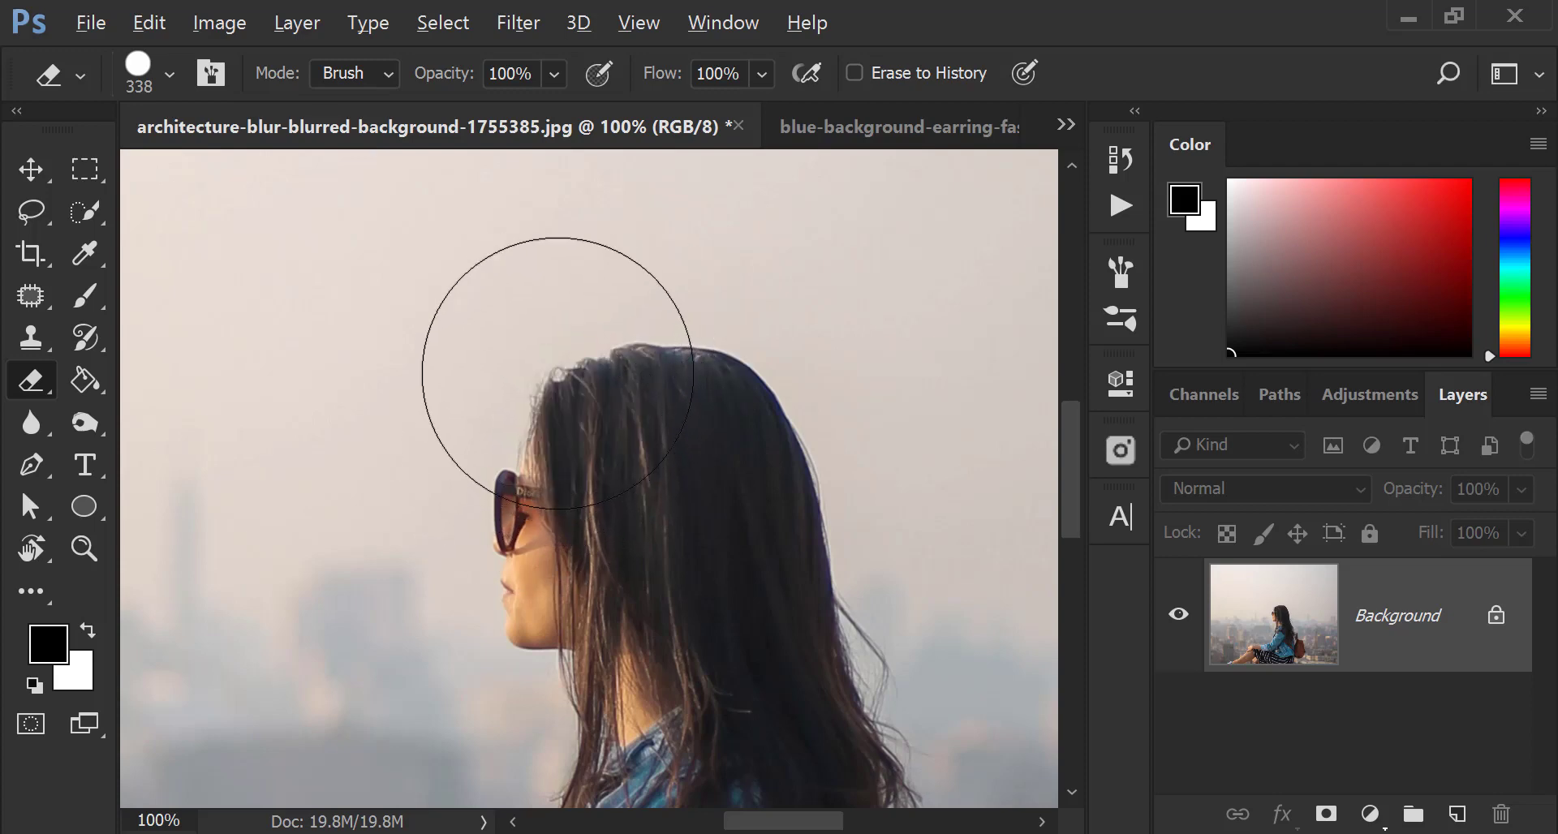
Soften the eraser brush to 0% hardness at about 336 px.
{"action": "right_click", "coordinate": [557, 376], "text": "alt"}
{"action": "left_click_drag", "start_coordinate": [557, 373], "coordinate": [552, 184]}
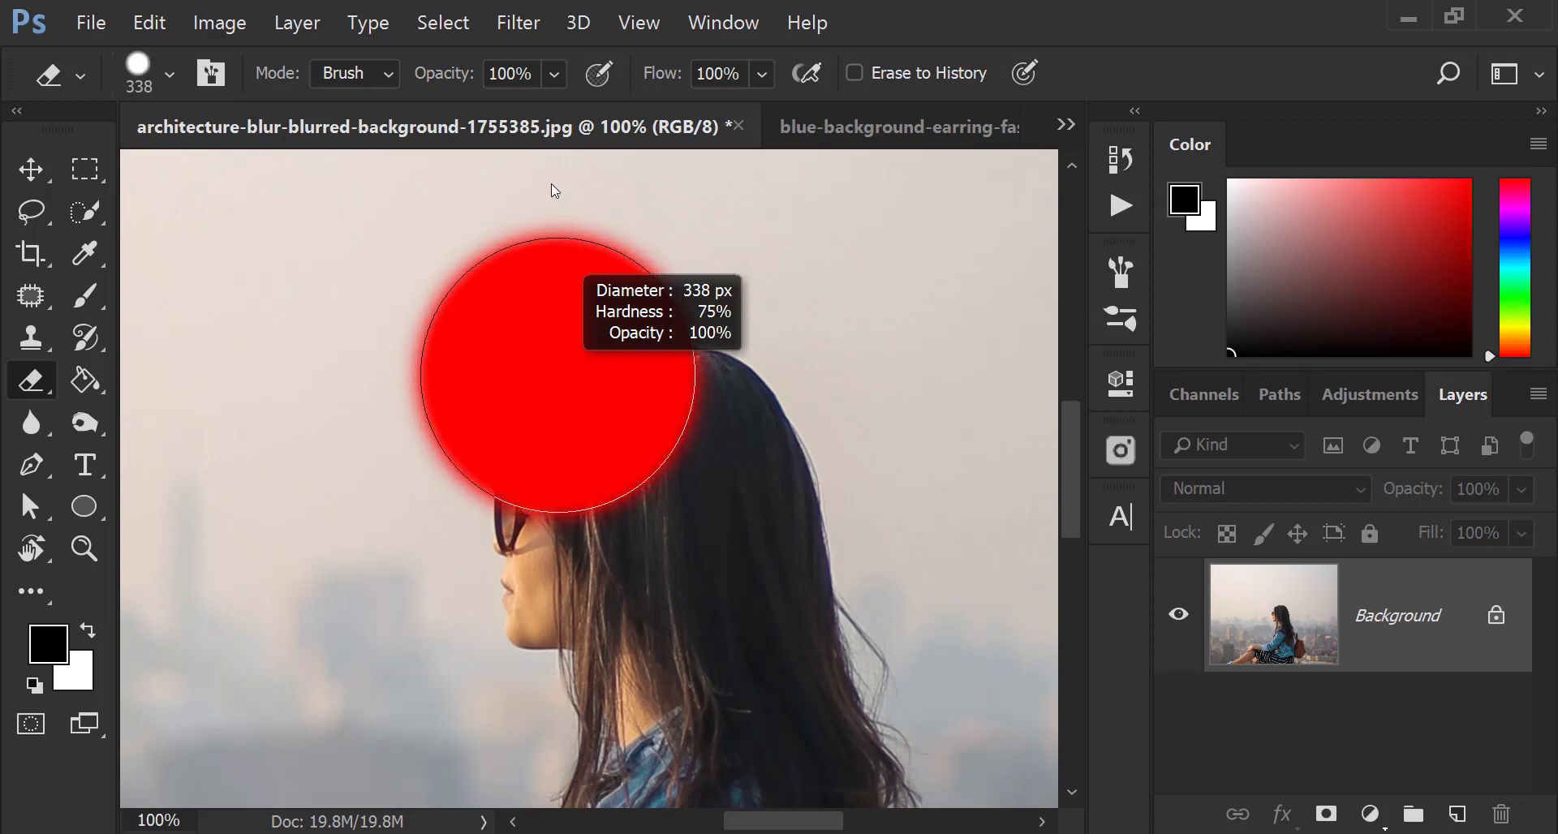
{"action": "left_click_drag", "start_coordinate": [540, 549], "coordinate": [528, 164]}
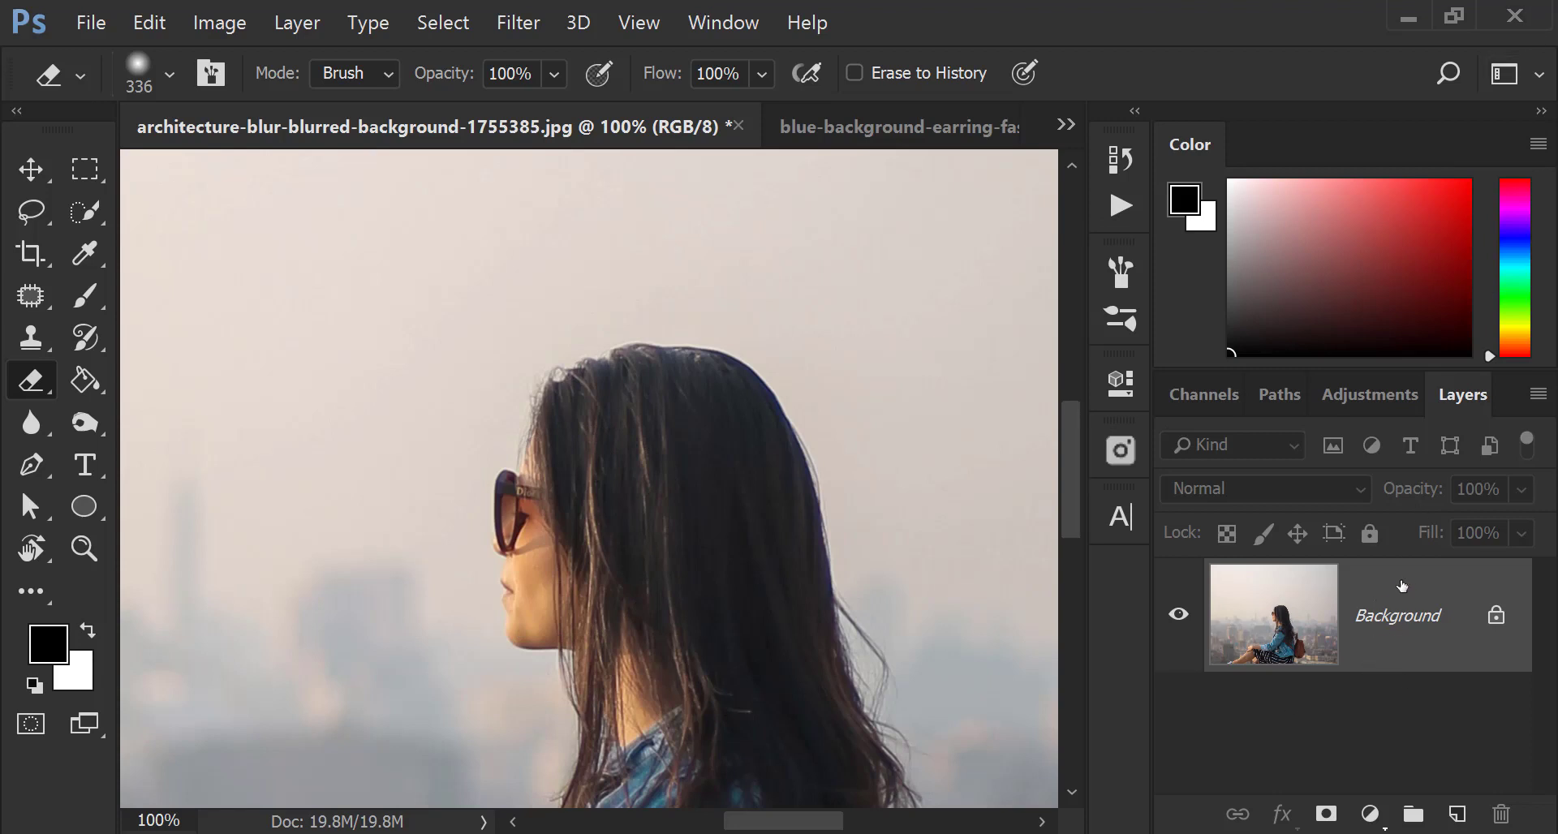
Duplicate the Background layer as Background copy.
{"action": "key", "text": "ctrl+j"}
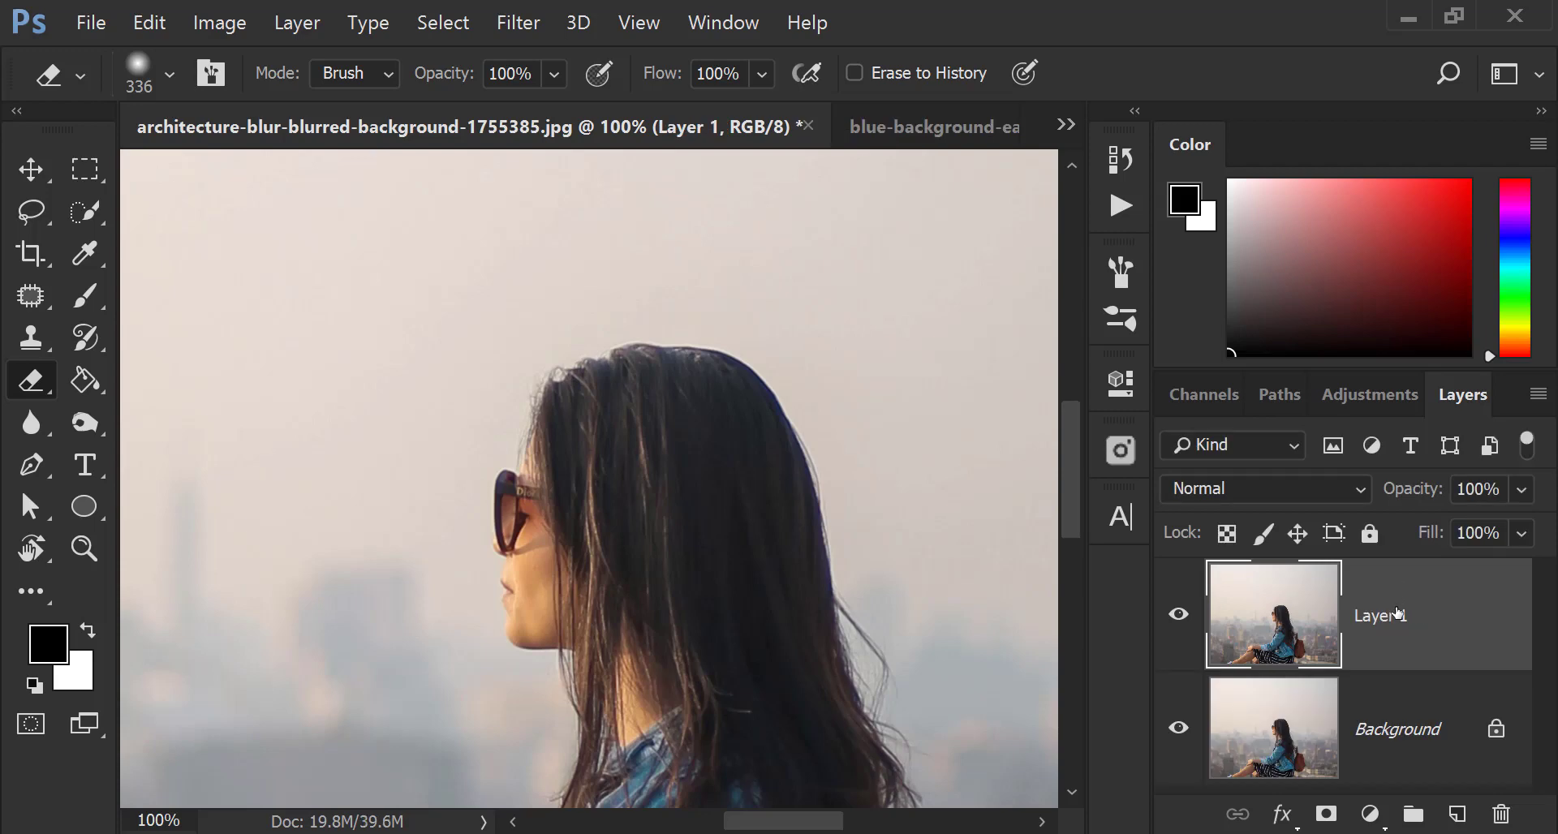
{"action": "key", "text": "Delete"}
{"action": "right_click", "coordinate": [1397, 611]}
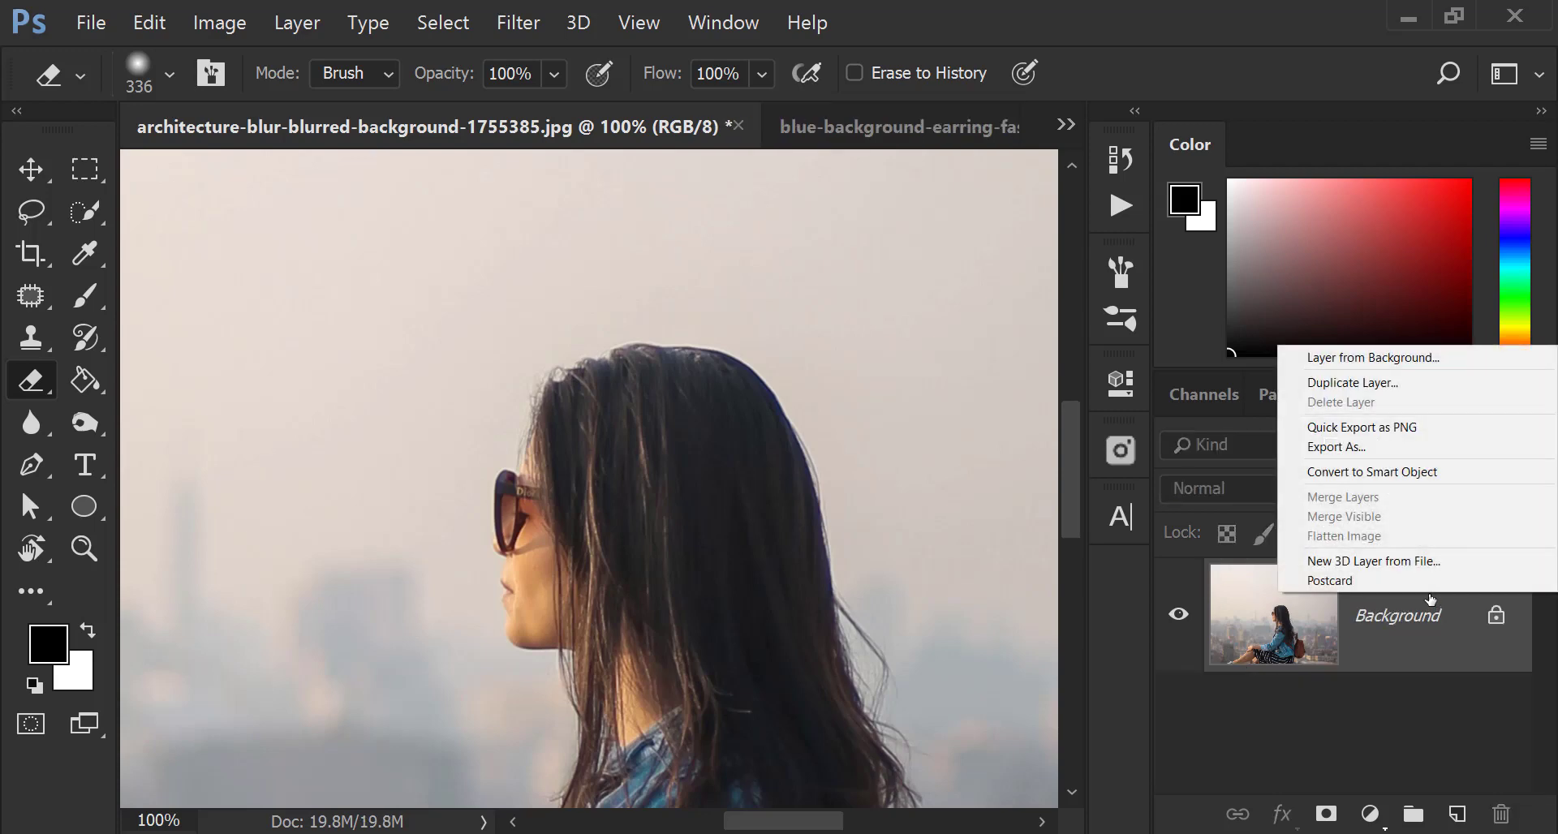
{"action": "left_click", "coordinate": [1371, 382]}
{"action": "left_click", "coordinate": [1105, 228]}
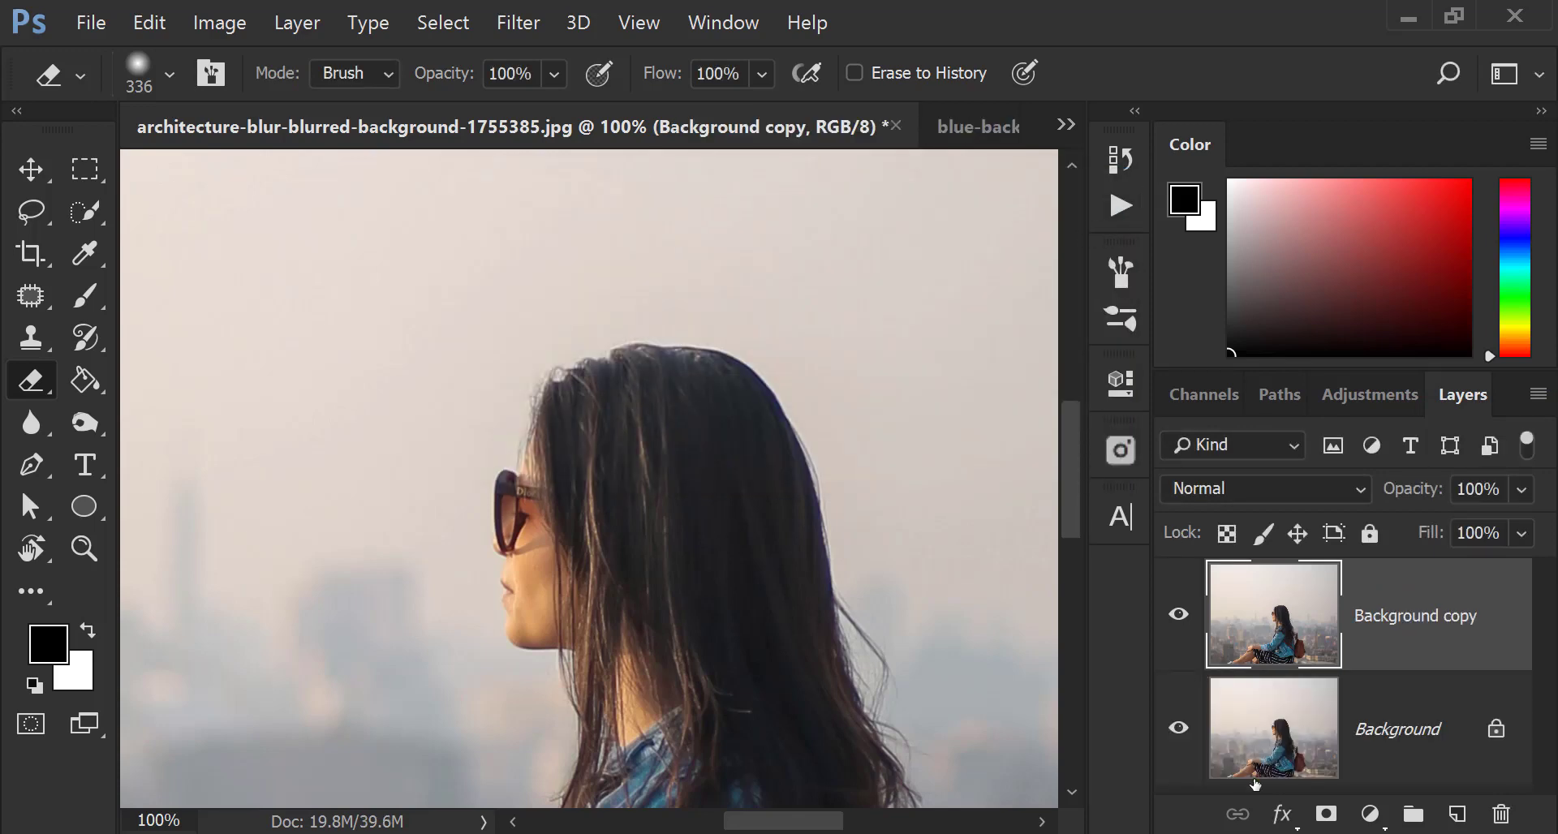
Select Background and hide the Background copy layer, keeping Background visible.
{"action": "left_click", "coordinate": [1254, 743]}
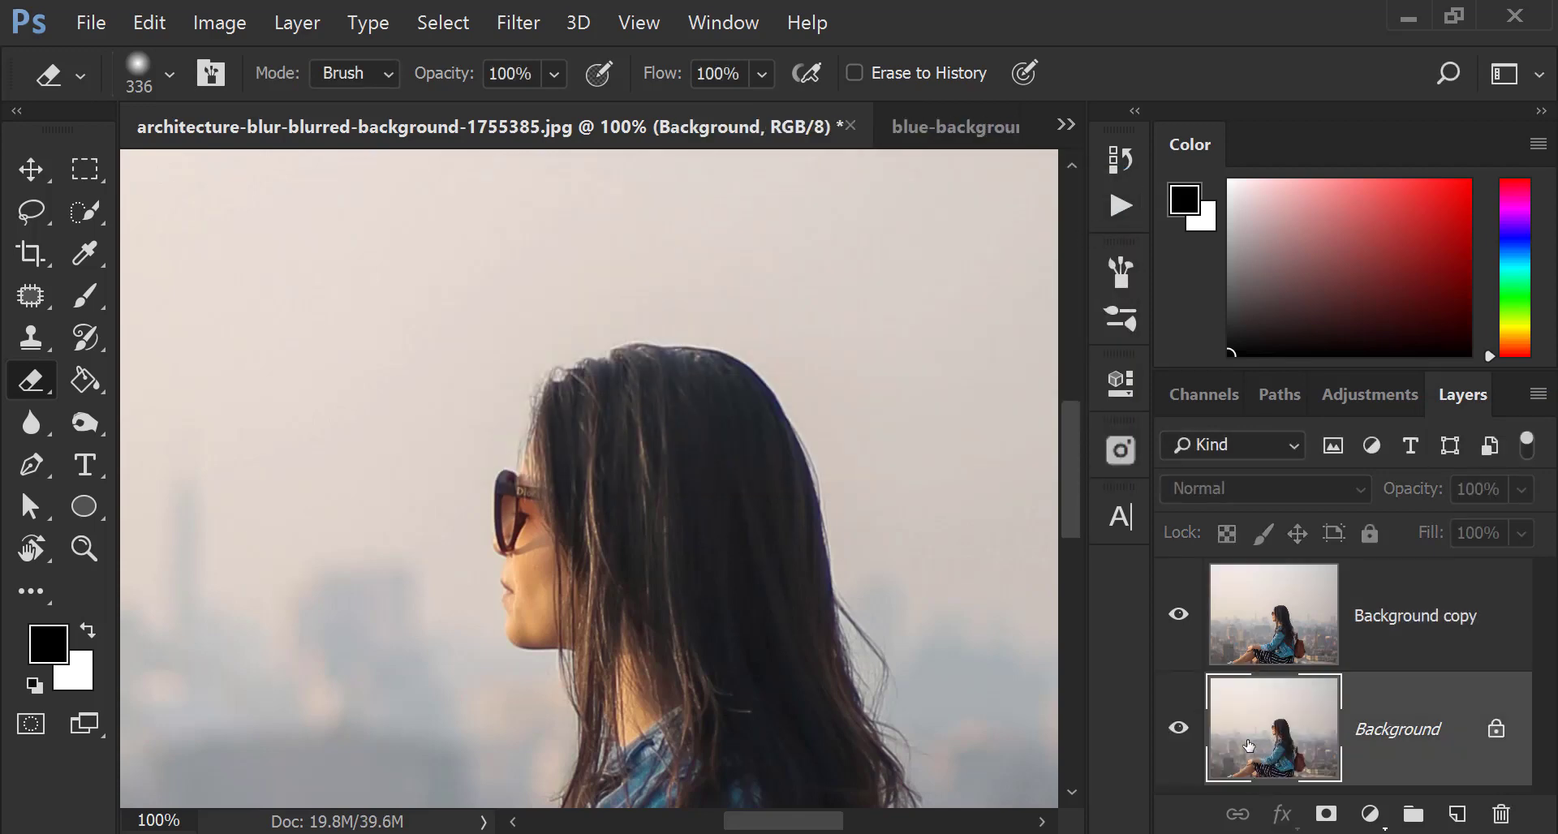
{"action": "left_click", "coordinate": [1177, 725]}
{"action": "left_click", "coordinate": [1183, 617]}
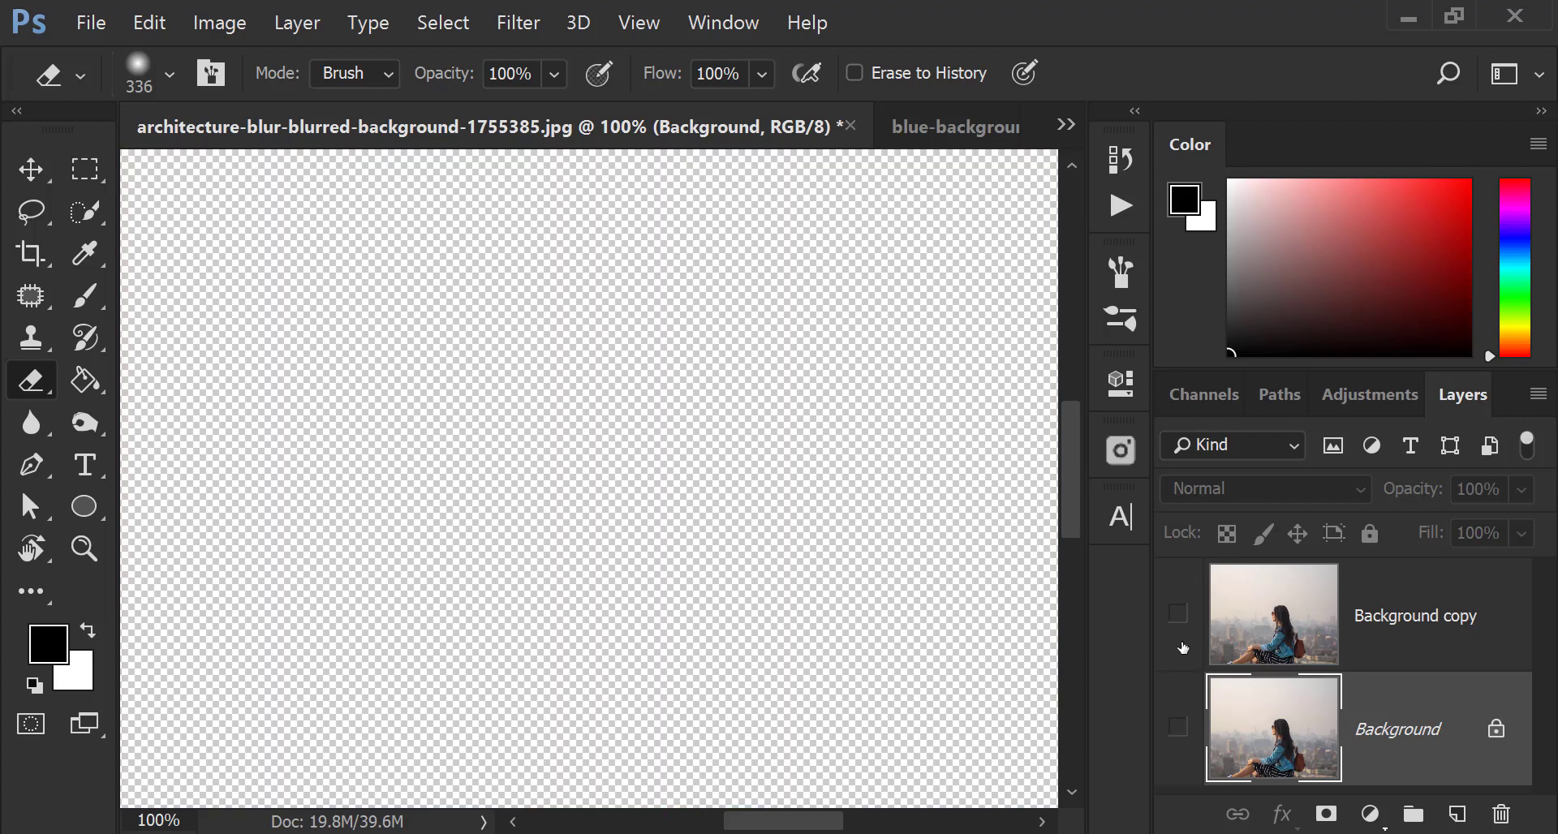
{"action": "left_click", "coordinate": [1177, 727]}
Test-erase around her head, swap foreground and background colours, and undo the strokes.
{"action": "scroll", "coordinate": [393, 372], "scroll_direction": "down", "scroll_amount": 1}
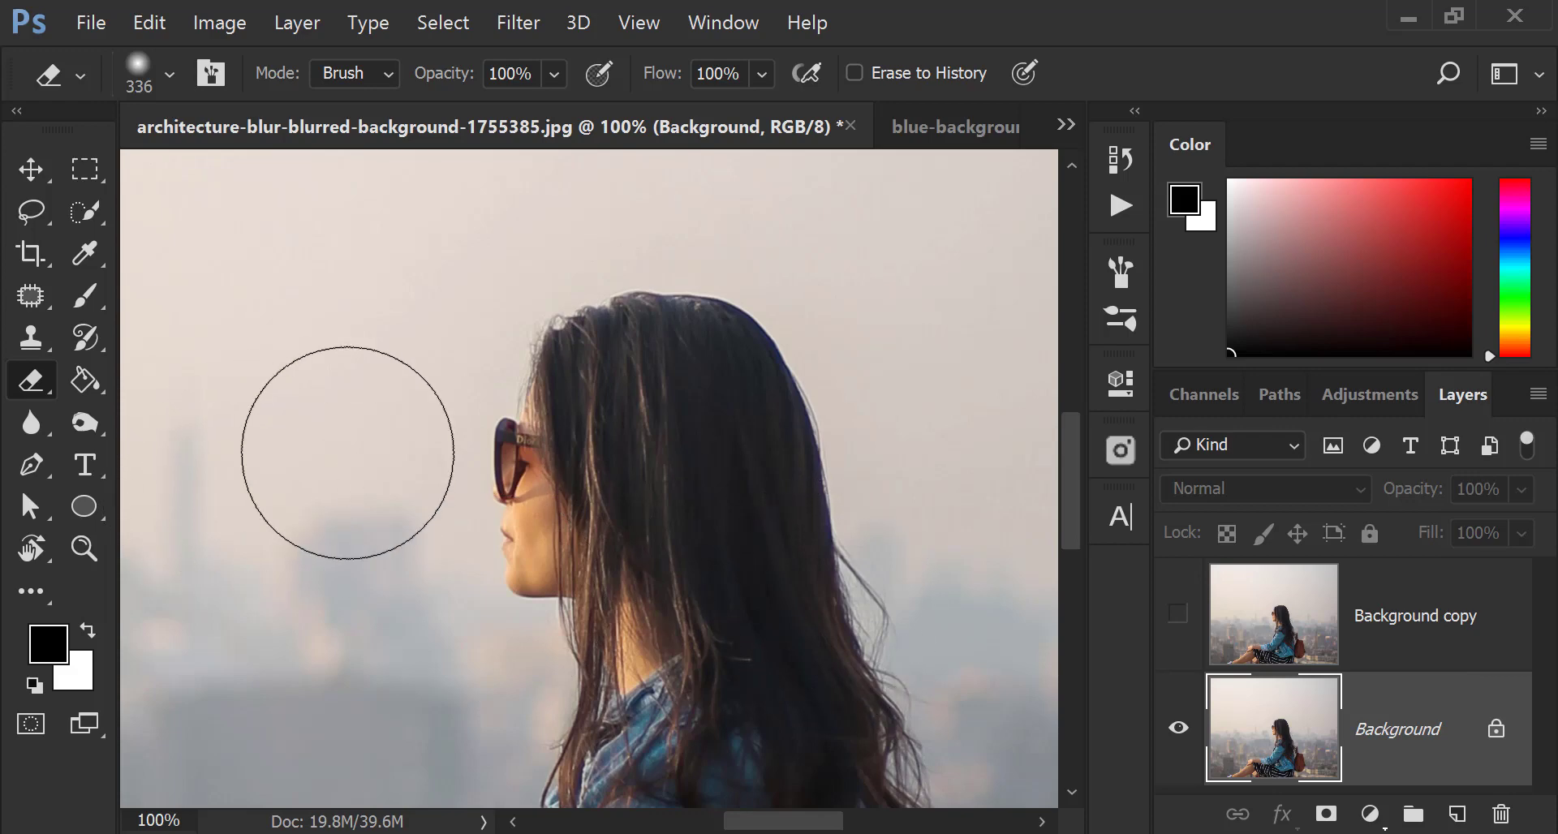
{"action": "mouse_move", "coordinate": [611, 303]}
{"action": "left_mouse_down"}
{"action": "mouse_move", "coordinate": [433, 485]}
{"action": "mouse_move", "coordinate": [748, 504]}
{"action": "mouse_move", "coordinate": [514, 278]}
{"action": "mouse_move", "coordinate": [633, 320]}
{"action": "left_mouse_up"}
{"action": "key", "text": "ctrl+z"}
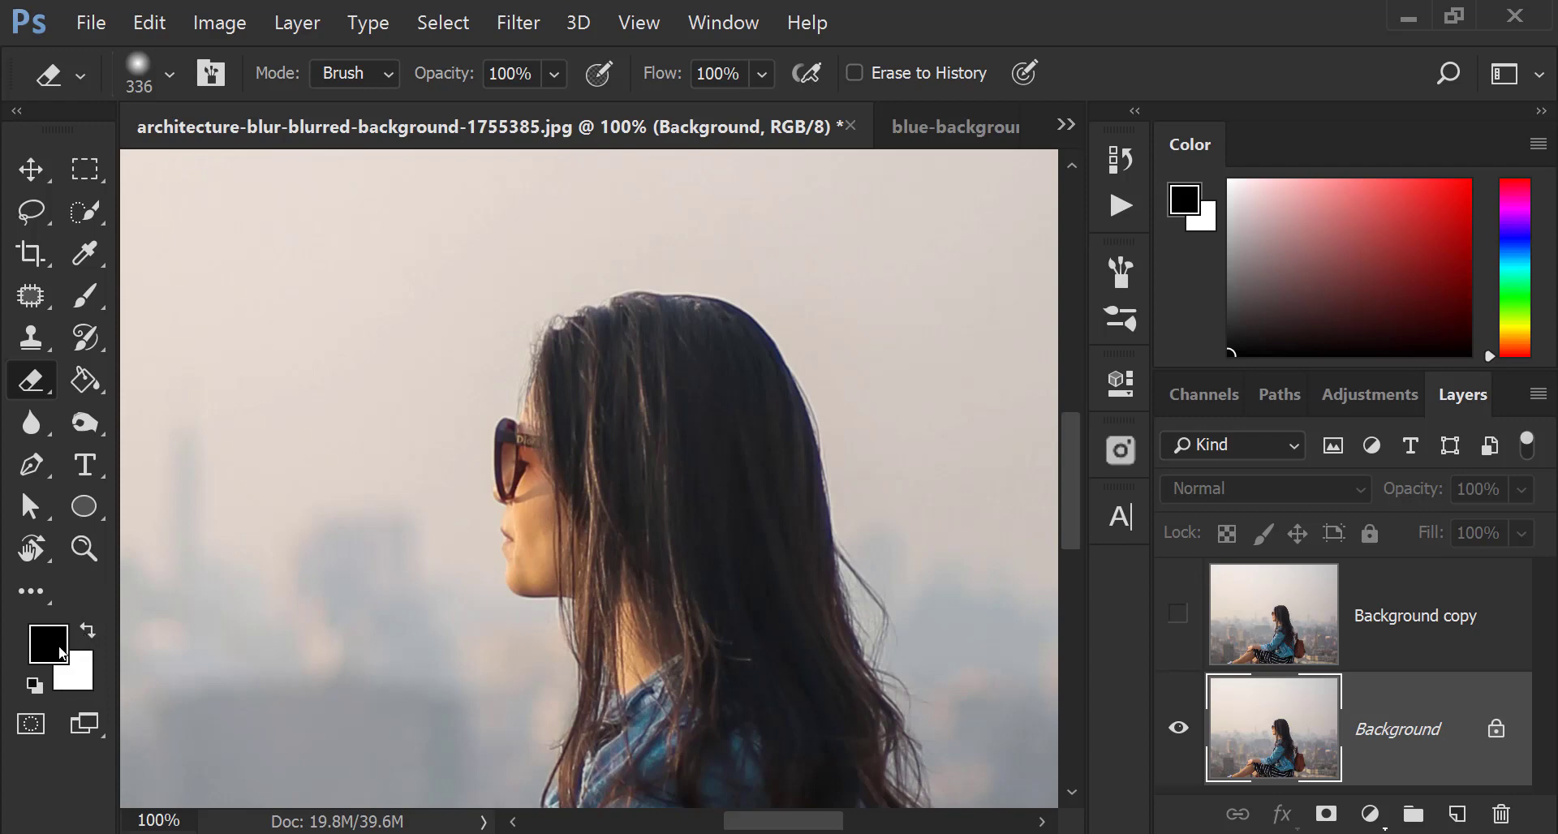
{"action": "key", "text": "x"}
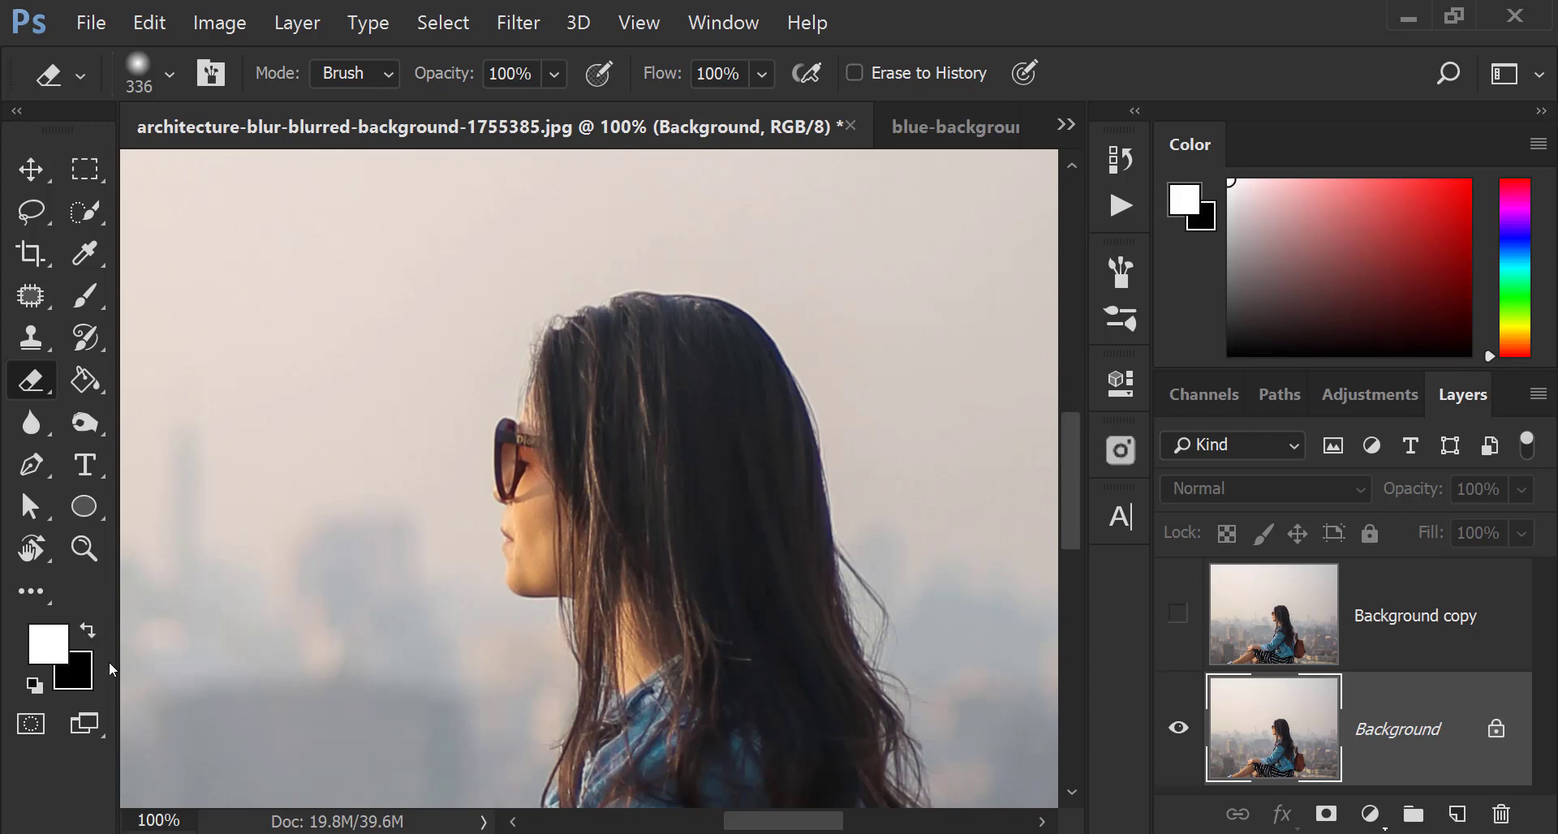
{"action": "mouse_move", "coordinate": [696, 400]}
{"action": "left_mouse_down"}
{"action": "mouse_move", "coordinate": [400, 400]}
{"action": "mouse_move", "coordinate": [783, 458]}
{"action": "mouse_move", "coordinate": [563, 591]}
{"action": "mouse_move", "coordinate": [411, 642]}
{"action": "mouse_move", "coordinate": [557, 515]}
{"action": "left_mouse_up"}
{"action": "key", "text": "ctrl+z"}
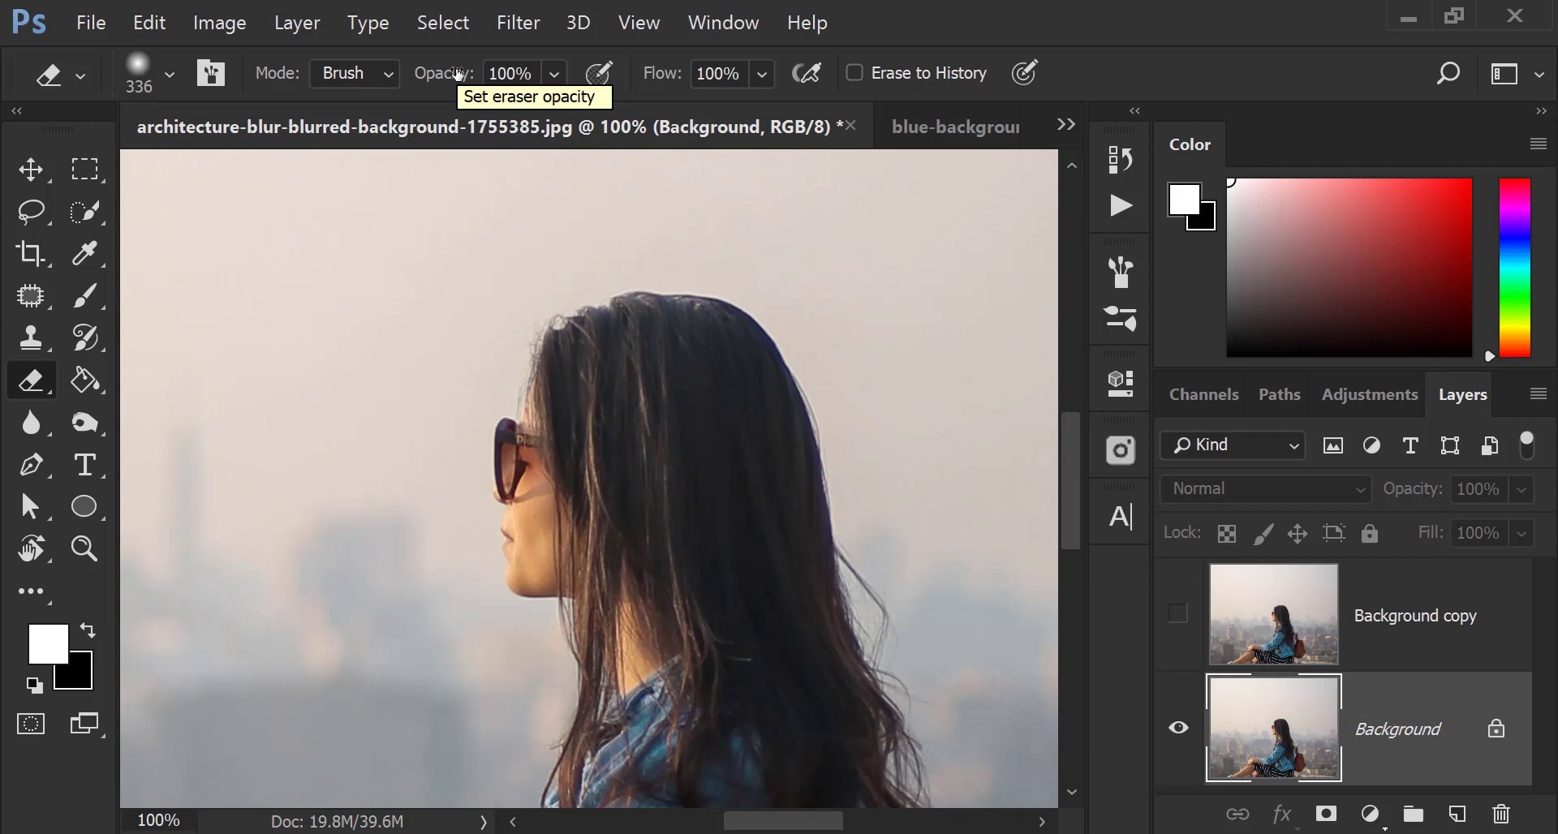
Try a 59% opacity erase around her head and undo it.
{"action": "left_click_drag", "start_coordinate": [458, 74], "coordinate": [396, 90]}
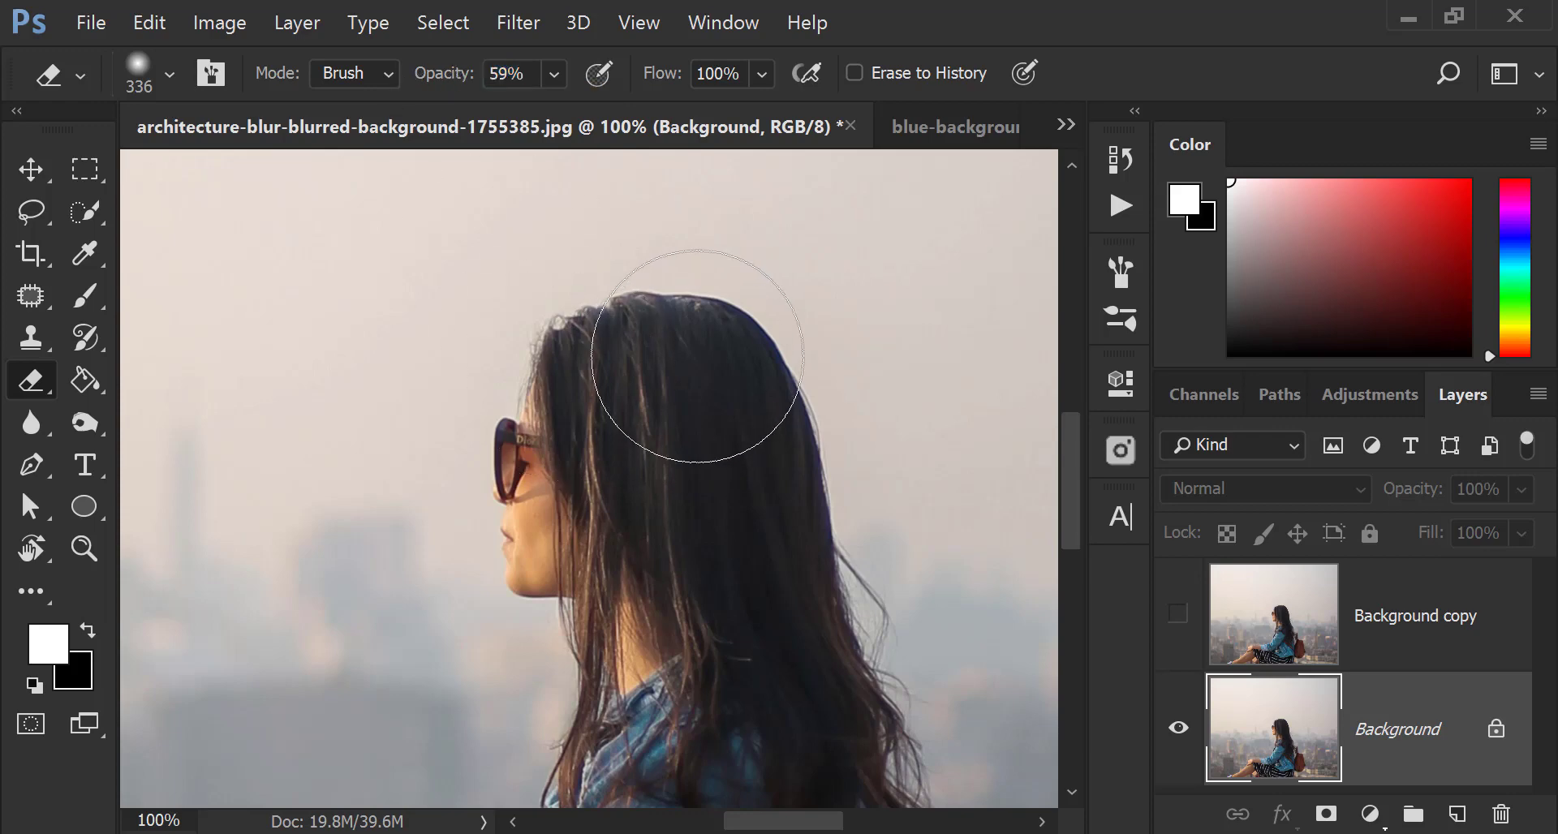
{"action": "mouse_move", "coordinate": [698, 356]}
{"action": "left_mouse_down"}
{"action": "mouse_move", "coordinate": [390, 454]}
{"action": "mouse_move", "coordinate": [470, 556]}
{"action": "mouse_move", "coordinate": [546, 306]}
{"action": "mouse_move", "coordinate": [955, 554]}
{"action": "mouse_move", "coordinate": [445, 531]}
{"action": "mouse_move", "coordinate": [747, 281]}
{"action": "mouse_move", "coordinate": [528, 319]}
{"action": "left_mouse_up"}
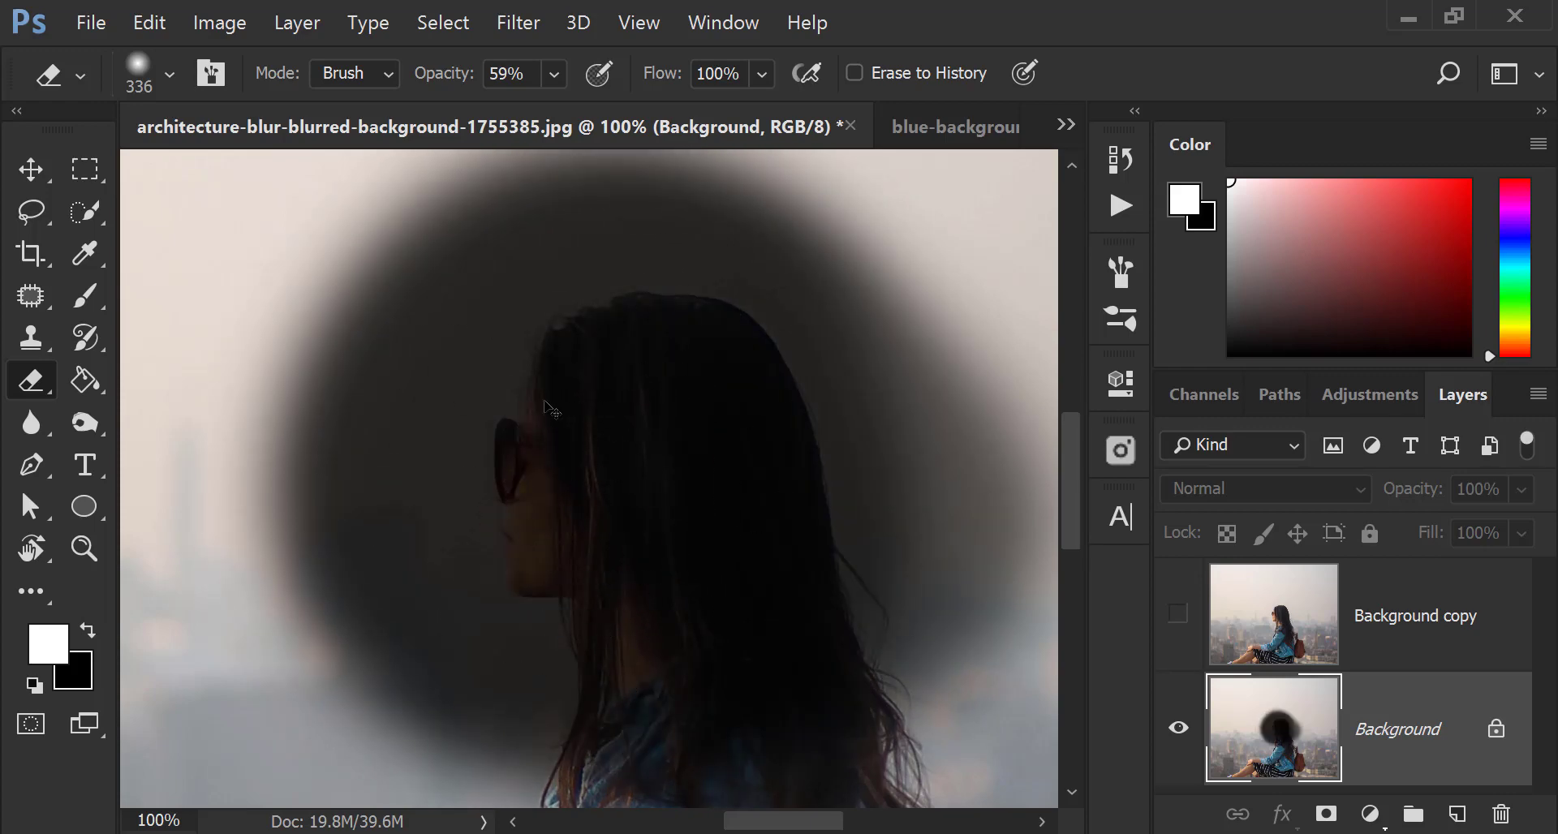
{"action": "key", "text": "ctrl+alt+z"}
{"action": "key", "text": "ctrl+alt+z"}
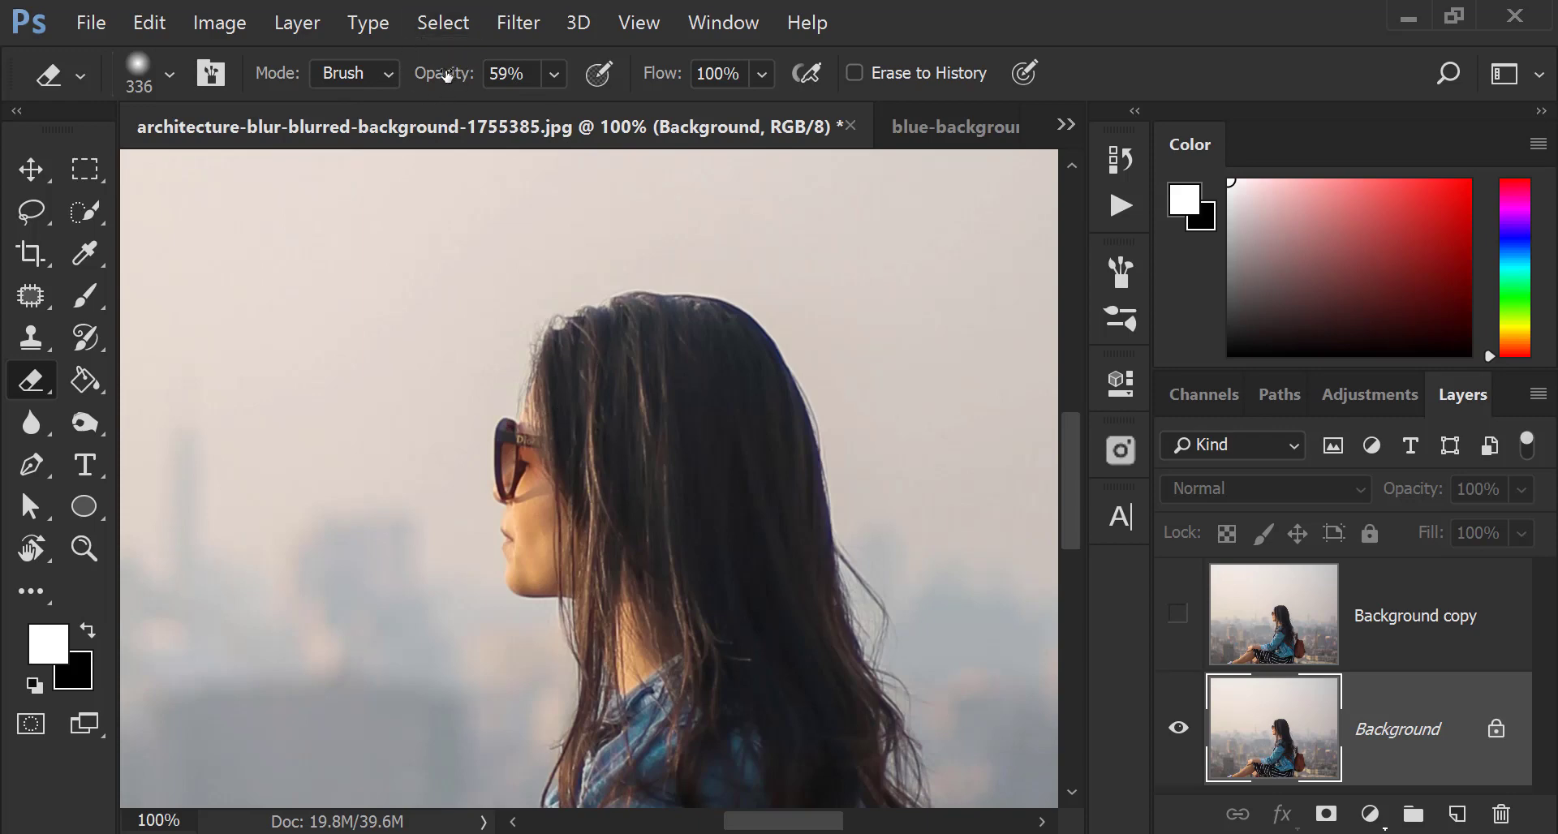
Set the eraser opacity to 82%.
{"action": "mouse_move", "coordinate": [447, 76]}
{"action": "left_mouse_down"}
{"action": "mouse_move", "coordinate": [564, 91]}
{"action": "mouse_move", "coordinate": [550, 73]}
{"action": "left_mouse_up"}
{"action": "left_click", "coordinate": [553, 75]}
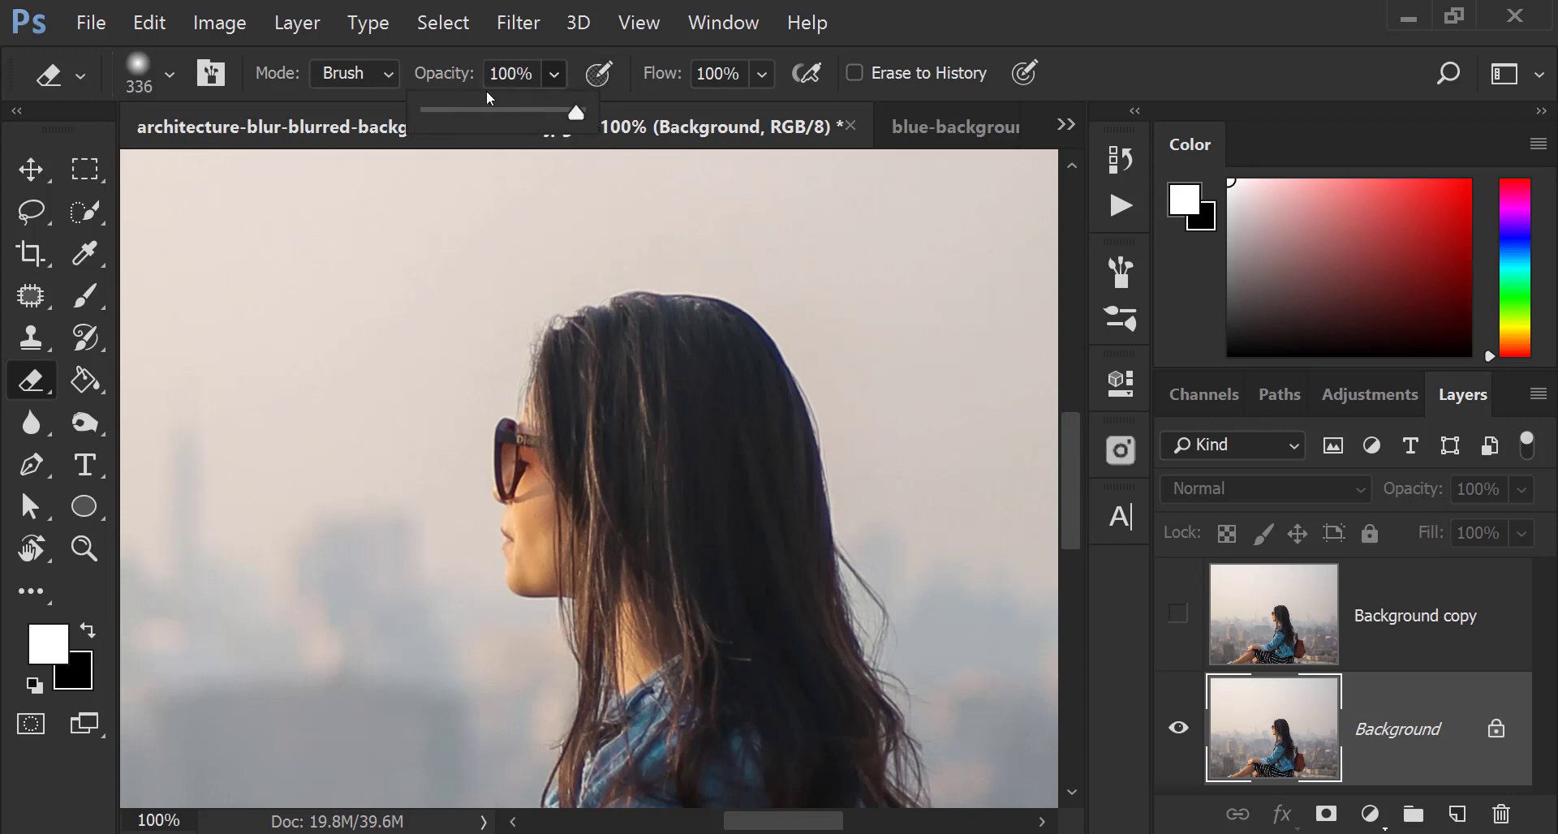
{"action": "left_click", "coordinate": [438, 77]}
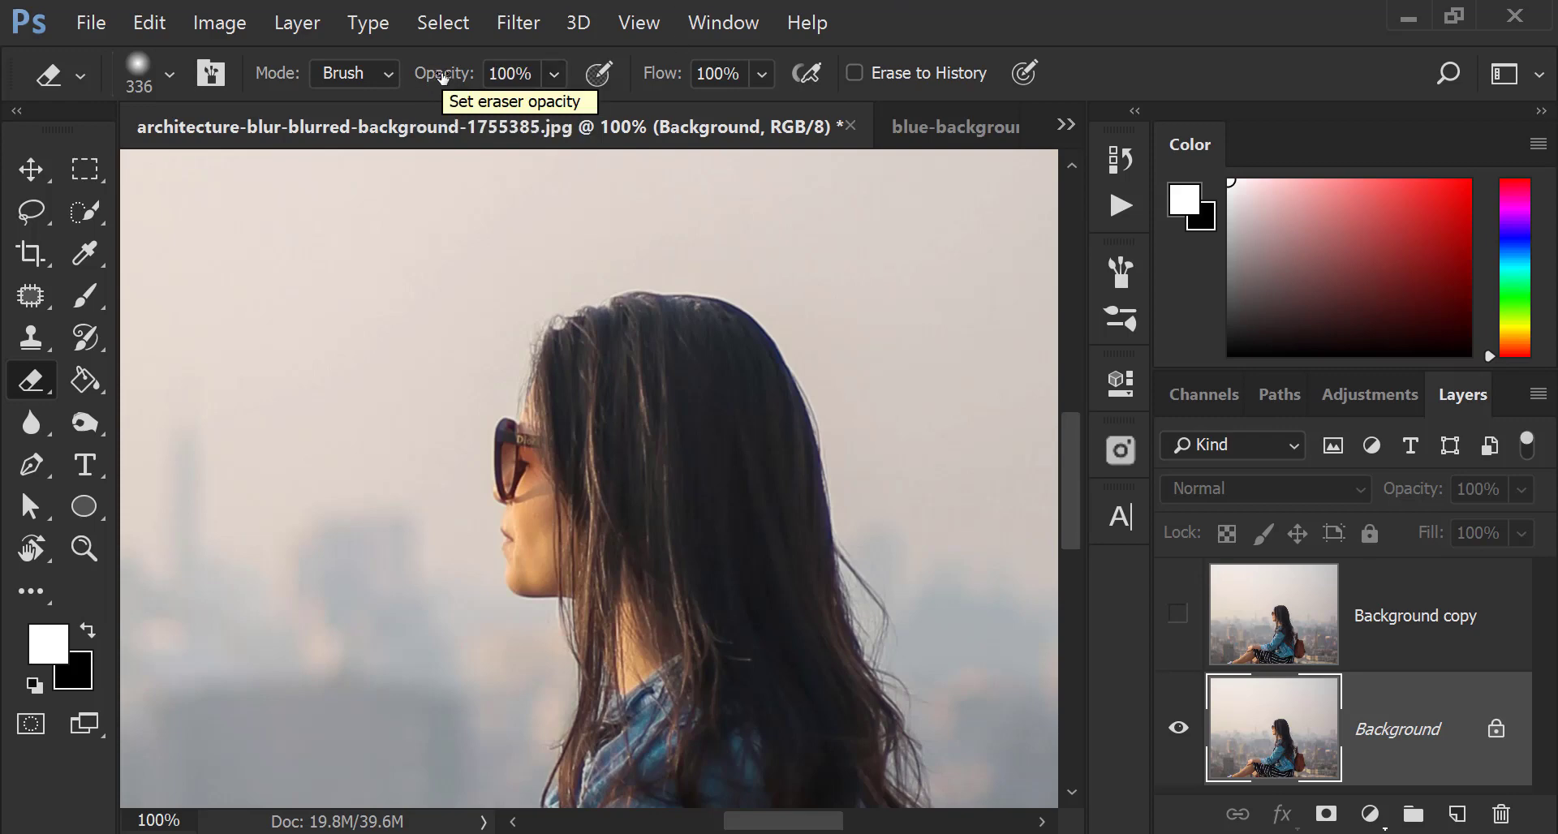
{"action": "mouse_move", "coordinate": [442, 77]}
{"action": "left_mouse_down"}
{"action": "mouse_move", "coordinate": [355, 78]}
{"action": "mouse_move", "coordinate": [514, 103]}
{"action": "left_mouse_up"}
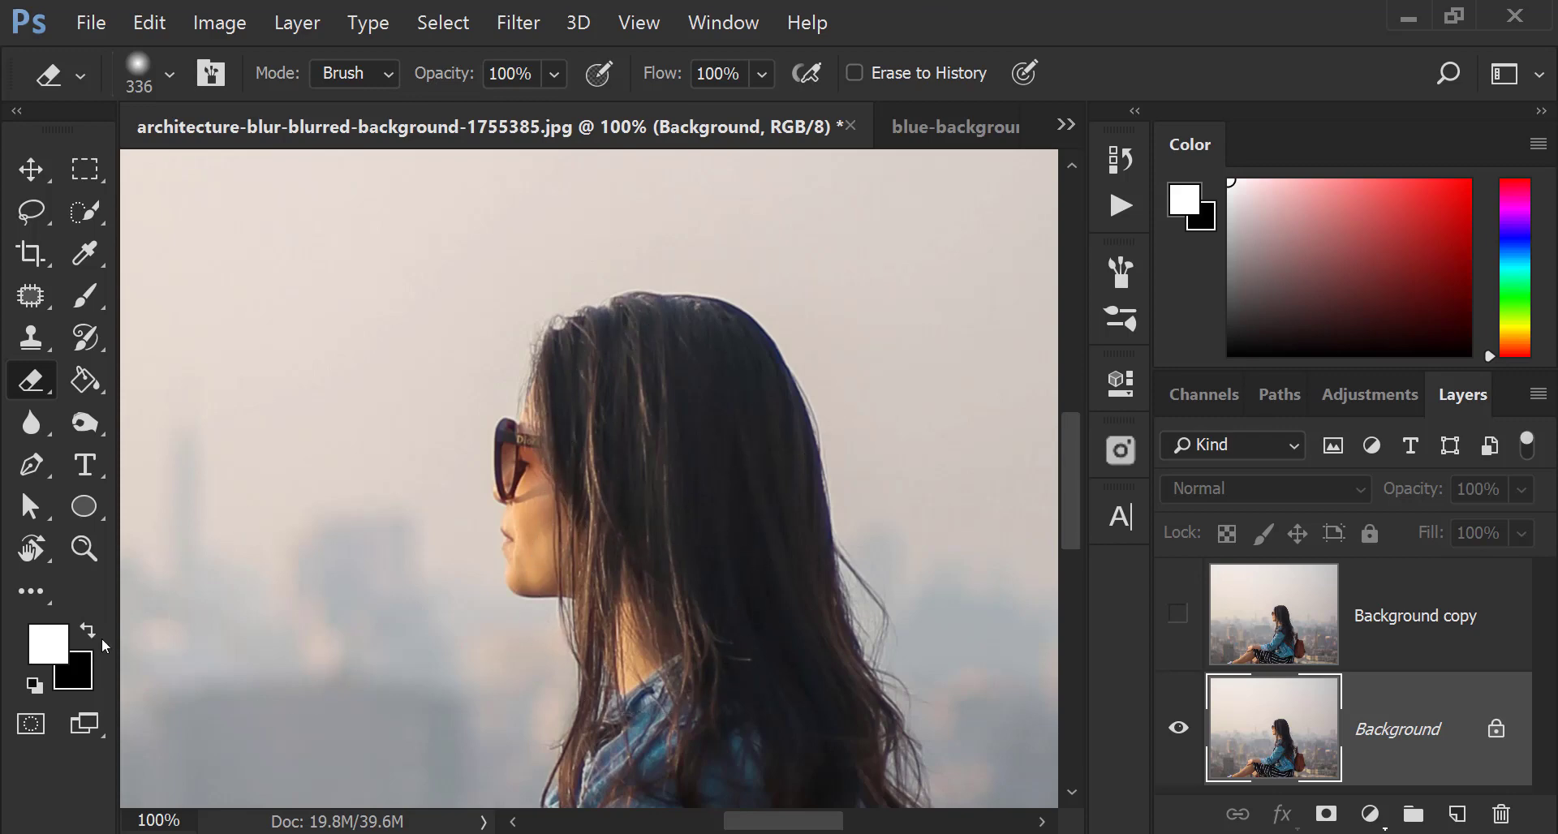
Test-erase over her head and undo, then unlock Background as Layer 0.
{"action": "left_click", "coordinate": [537, 351]}
{"action": "mouse_move", "coordinate": [537, 350]}
{"action": "left_mouse_down"}
{"action": "mouse_move", "coordinate": [738, 469]}
{"action": "mouse_move", "coordinate": [549, 573]}
{"action": "left_mouse_up"}
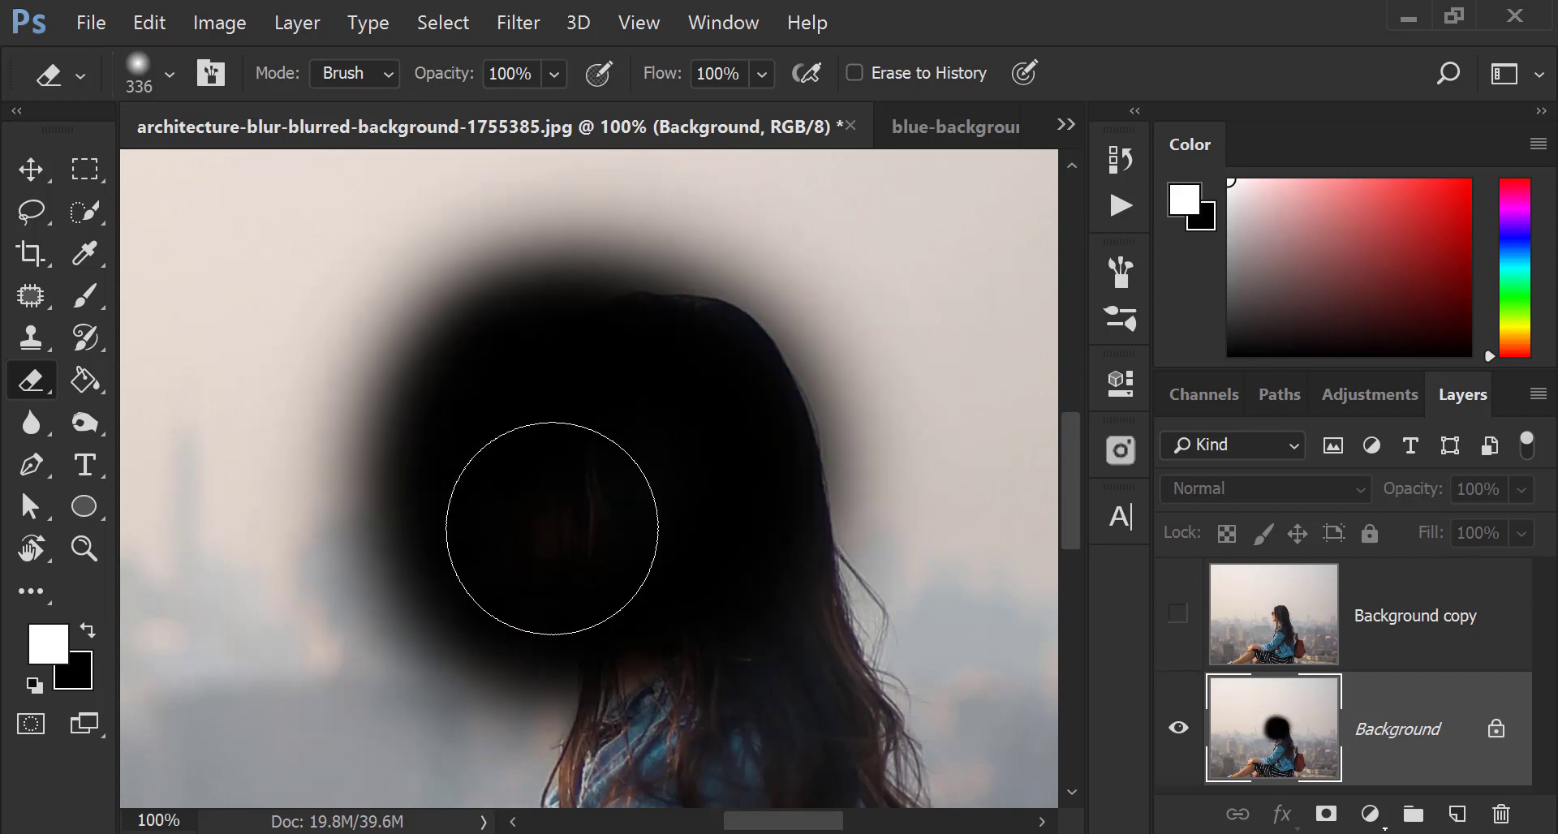
{"action": "key", "text": "ctrl+z"}
{"action": "key", "text": "x"}
{"action": "left_click_drag", "start_coordinate": [632, 392], "coordinate": [504, 487]}
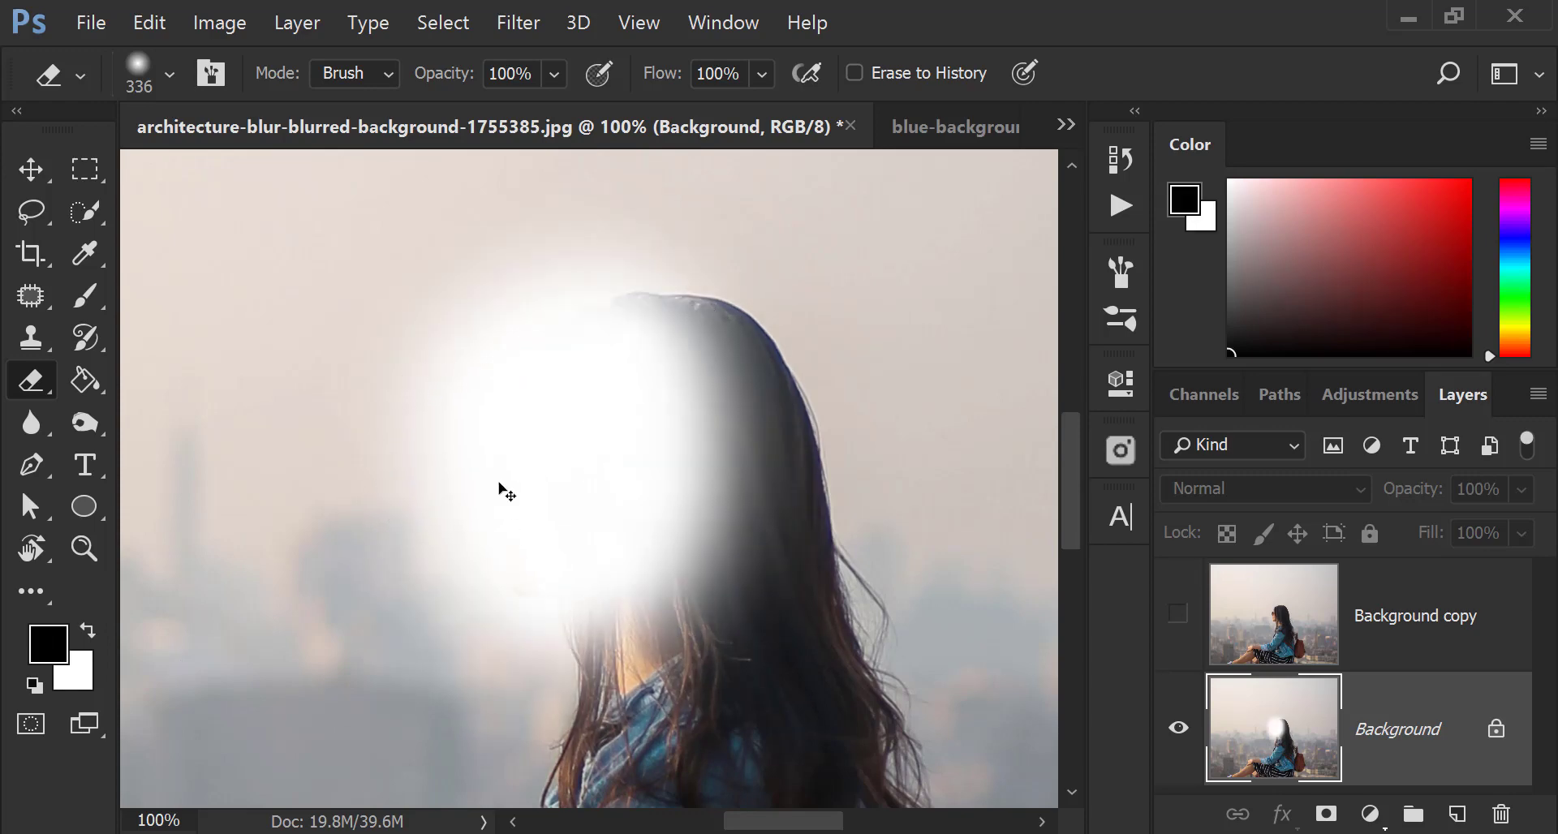
{"action": "key", "text": "ctrl+z"}
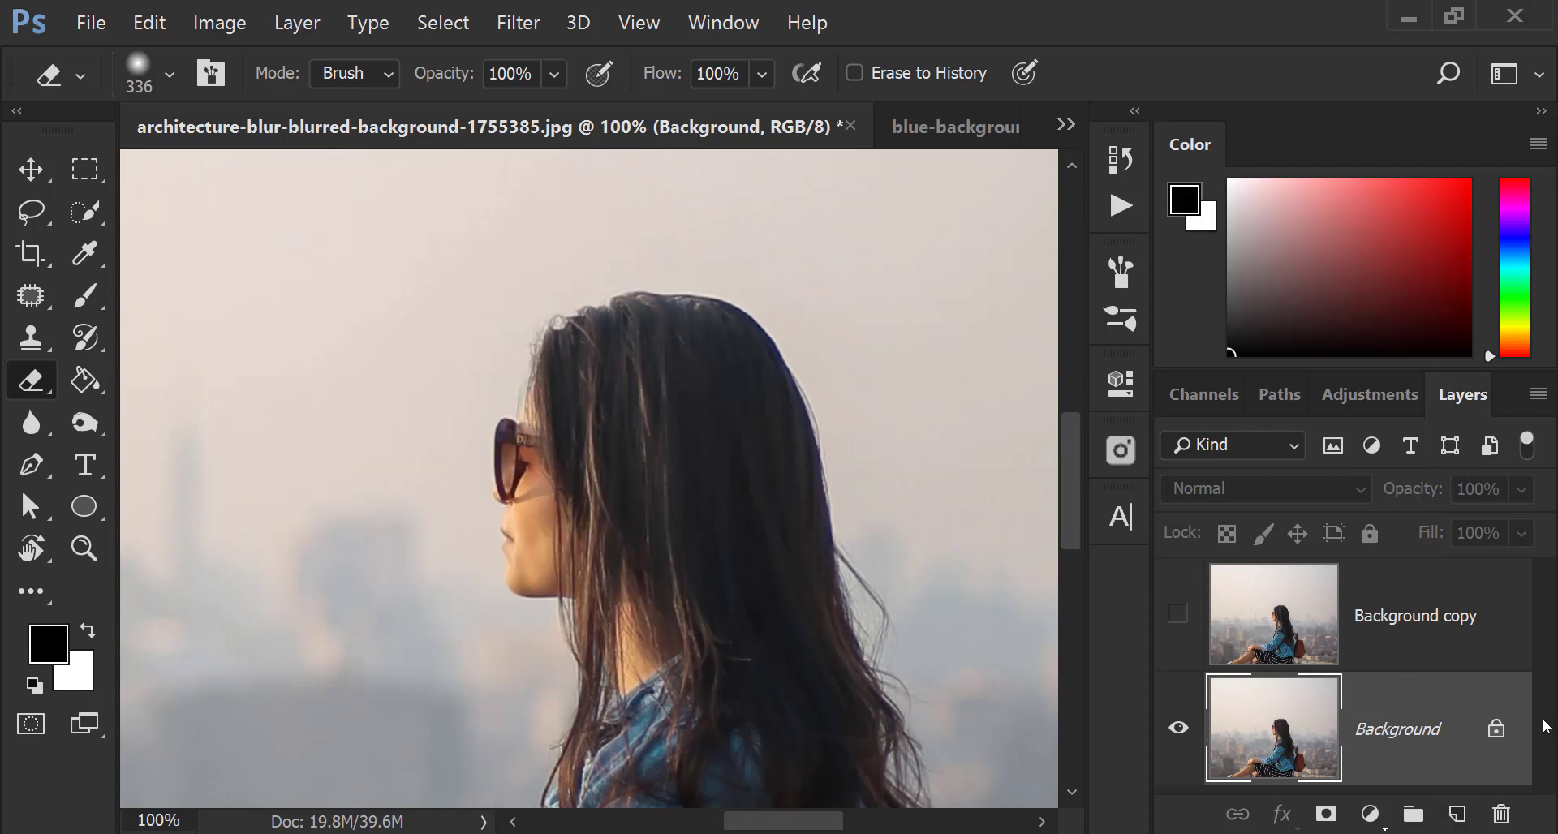
{"action": "left_click", "coordinate": [1496, 733]}
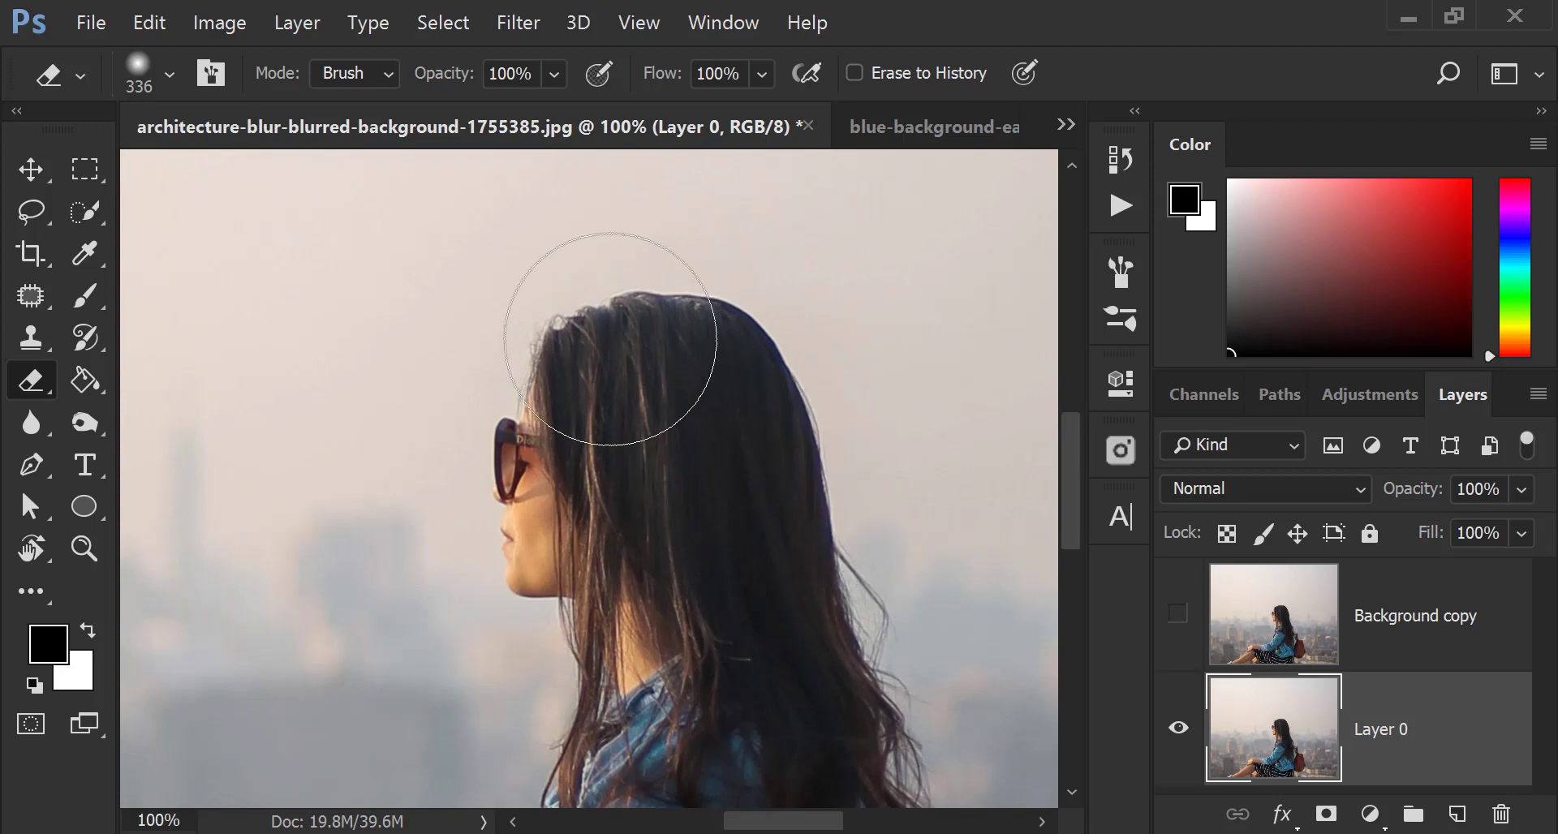
Undo the Layer 0 erase and unlock, returning to the Background layer.
{"action": "mouse_move", "coordinate": [609, 347]}
{"action": "left_mouse_down"}
{"action": "mouse_move", "coordinate": [643, 644]}
{"action": "mouse_move", "coordinate": [388, 490]}
{"action": "mouse_move", "coordinate": [629, 480]}
{"action": "left_mouse_up"}
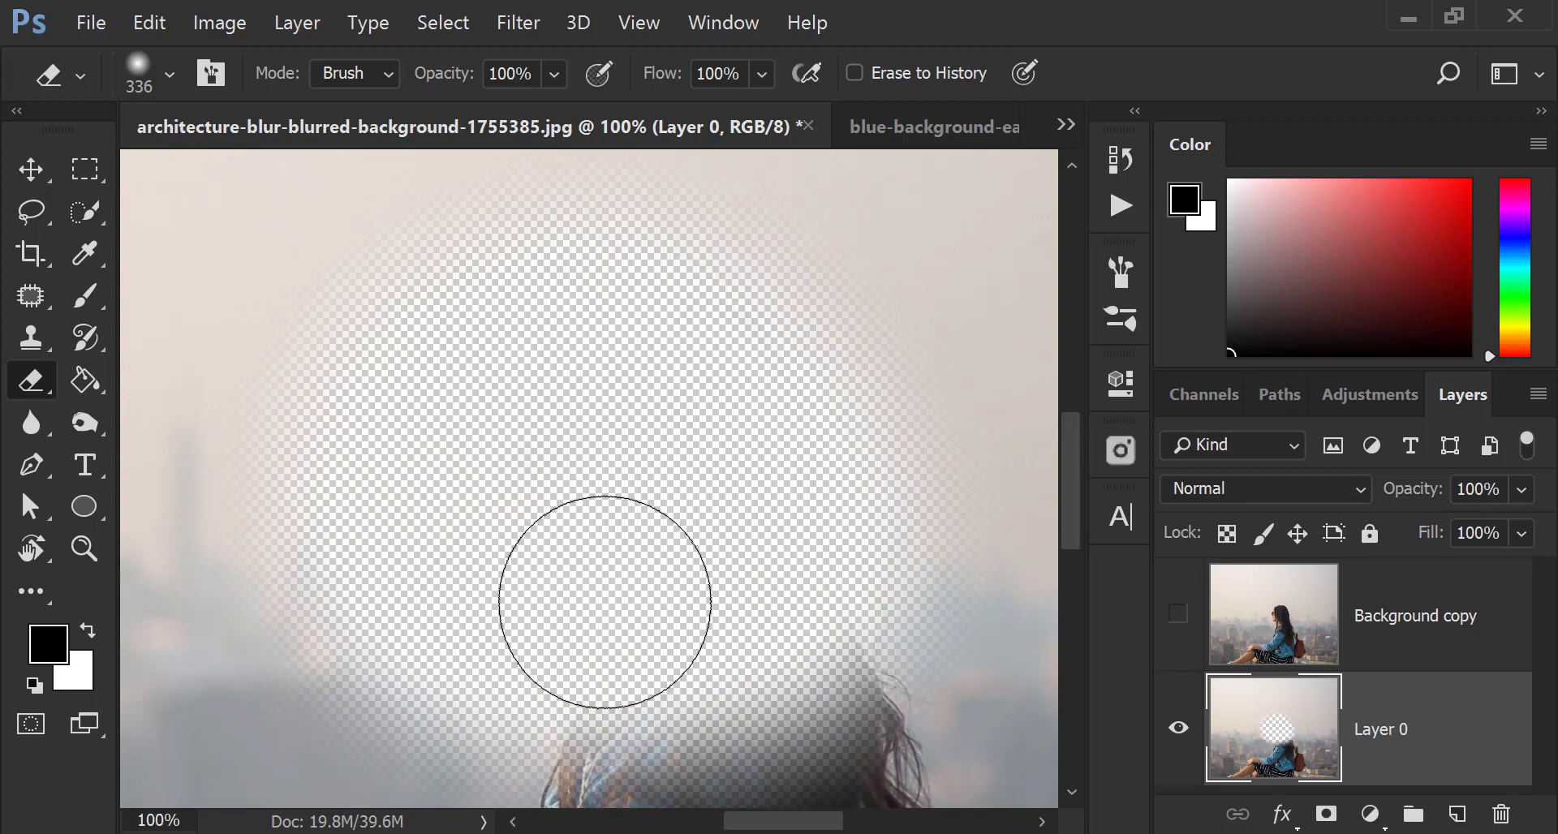
{"action": "key", "text": "ctrl+alt+z"}
{"action": "key", "text": "ctrl+alt+z"}
{"action": "key", "text": "ctrl+alt+z"}
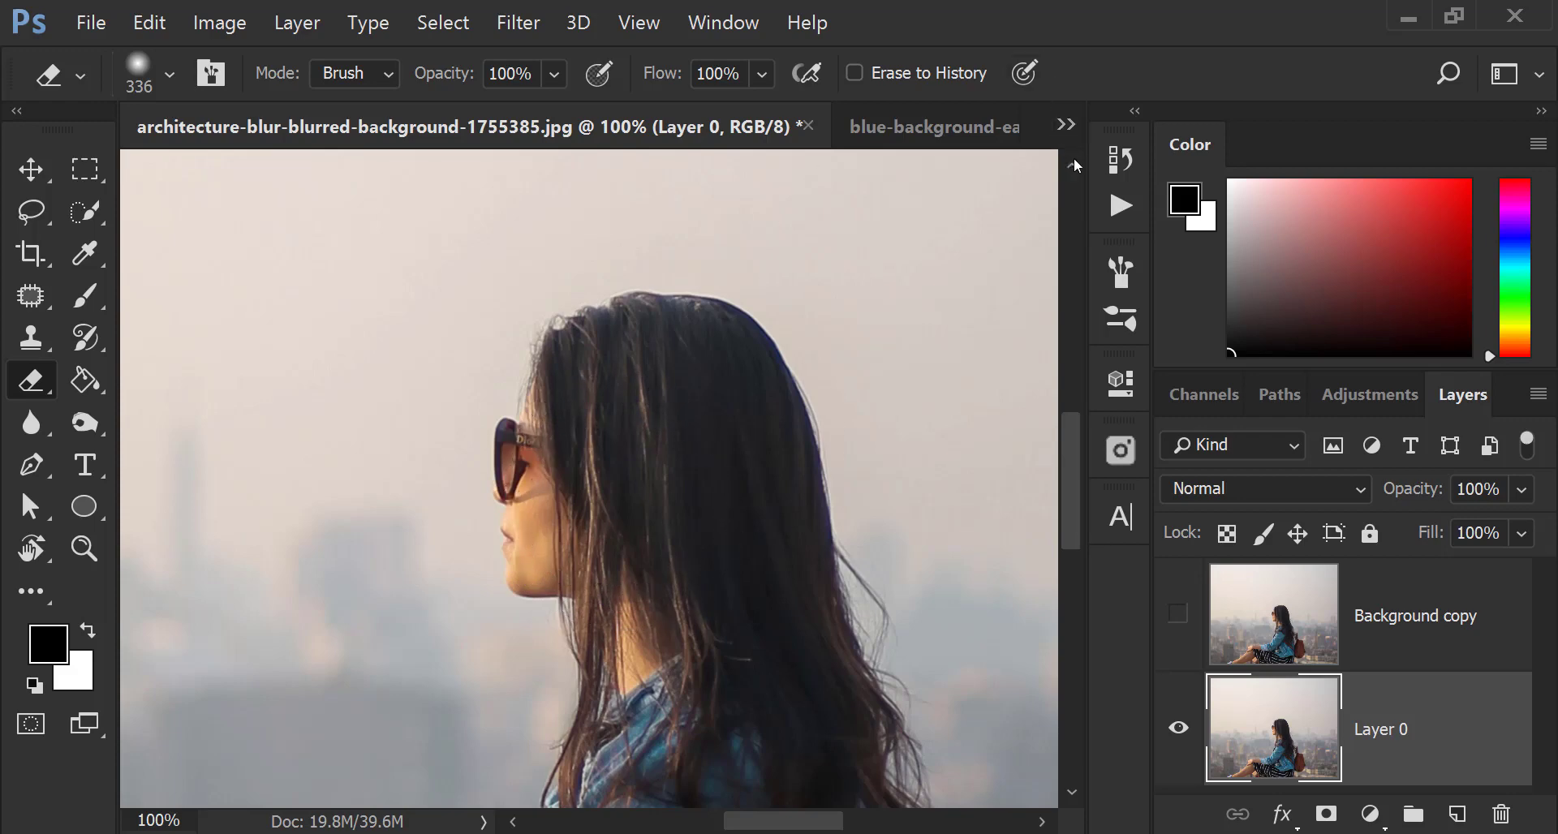
{"action": "key", "text": "ctrl+alt+z"}
{"action": "left_click", "coordinate": [1435, 693]}
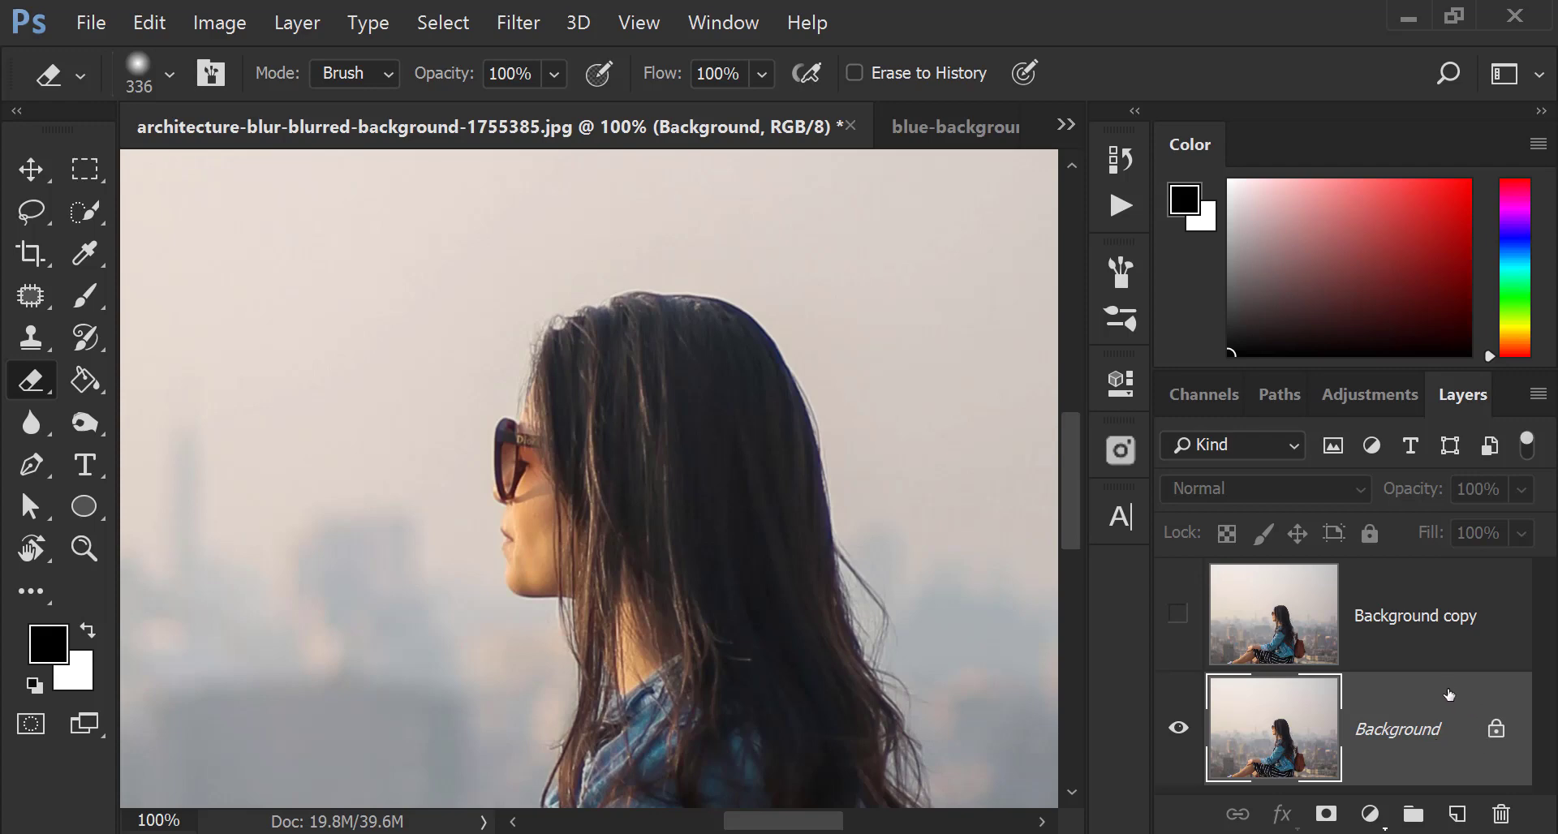
Convert Background into unlocked Layer 0, test-erase around her head, and undo.
{"action": "double_click", "coordinate": [1449, 694]}
{"action": "left_click", "coordinate": [1093, 276]}
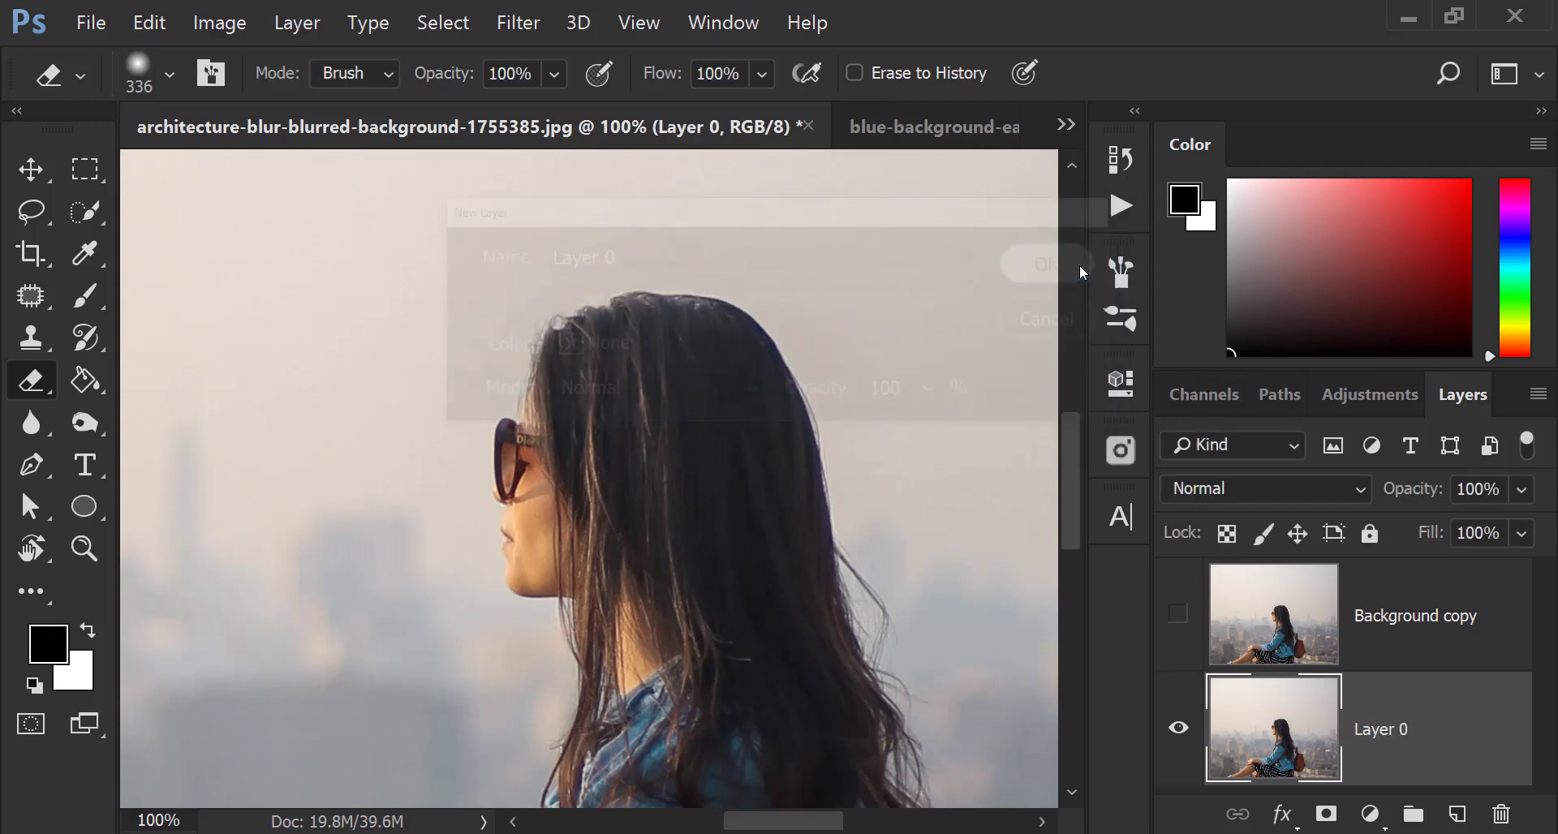
{"action": "key", "text": "ctrl+alt+z"}
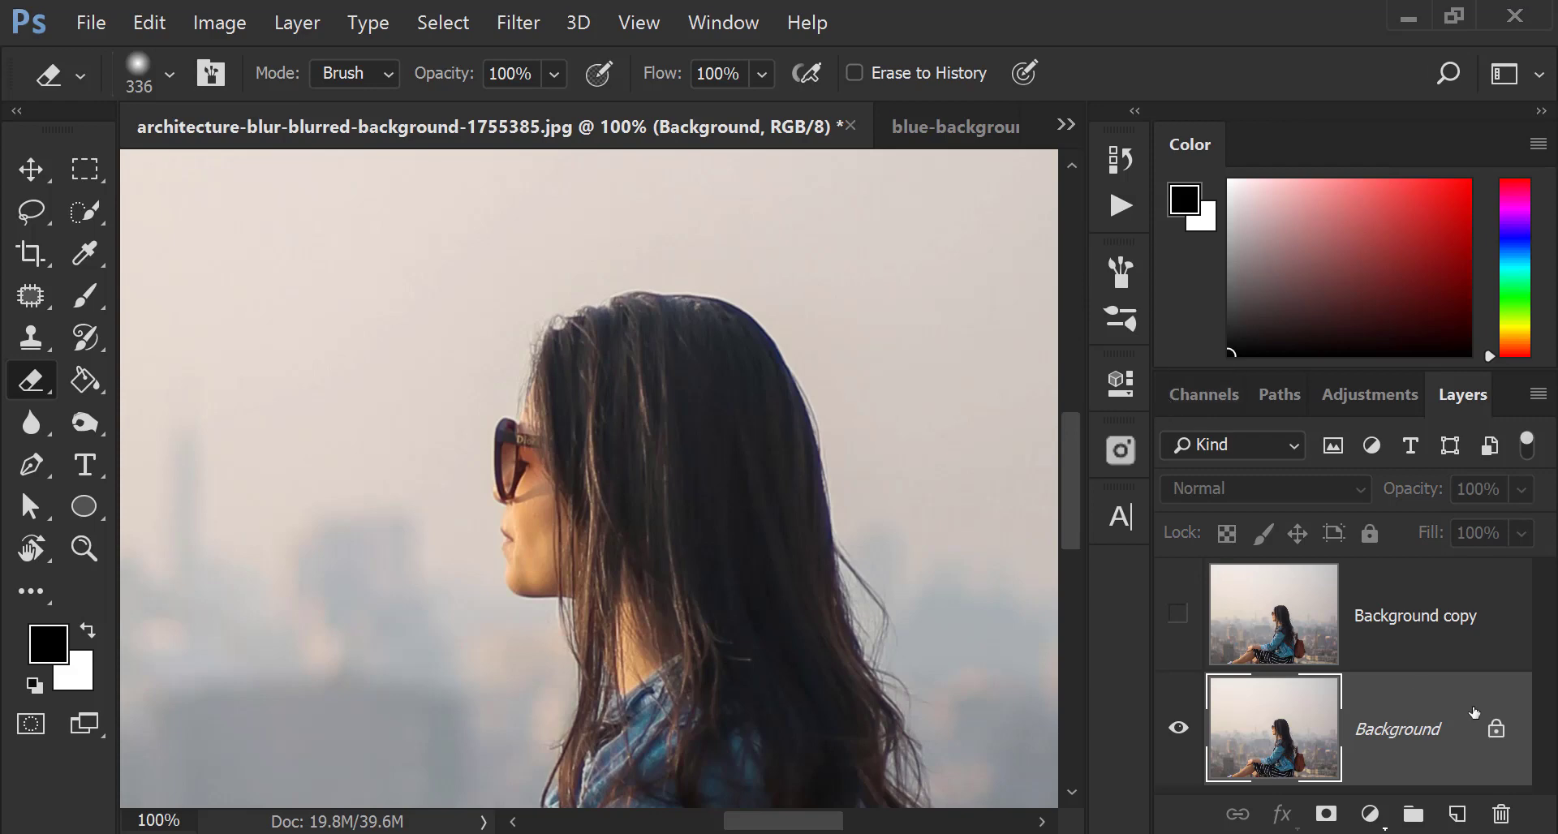
{"action": "left_click", "coordinate": [1497, 731]}
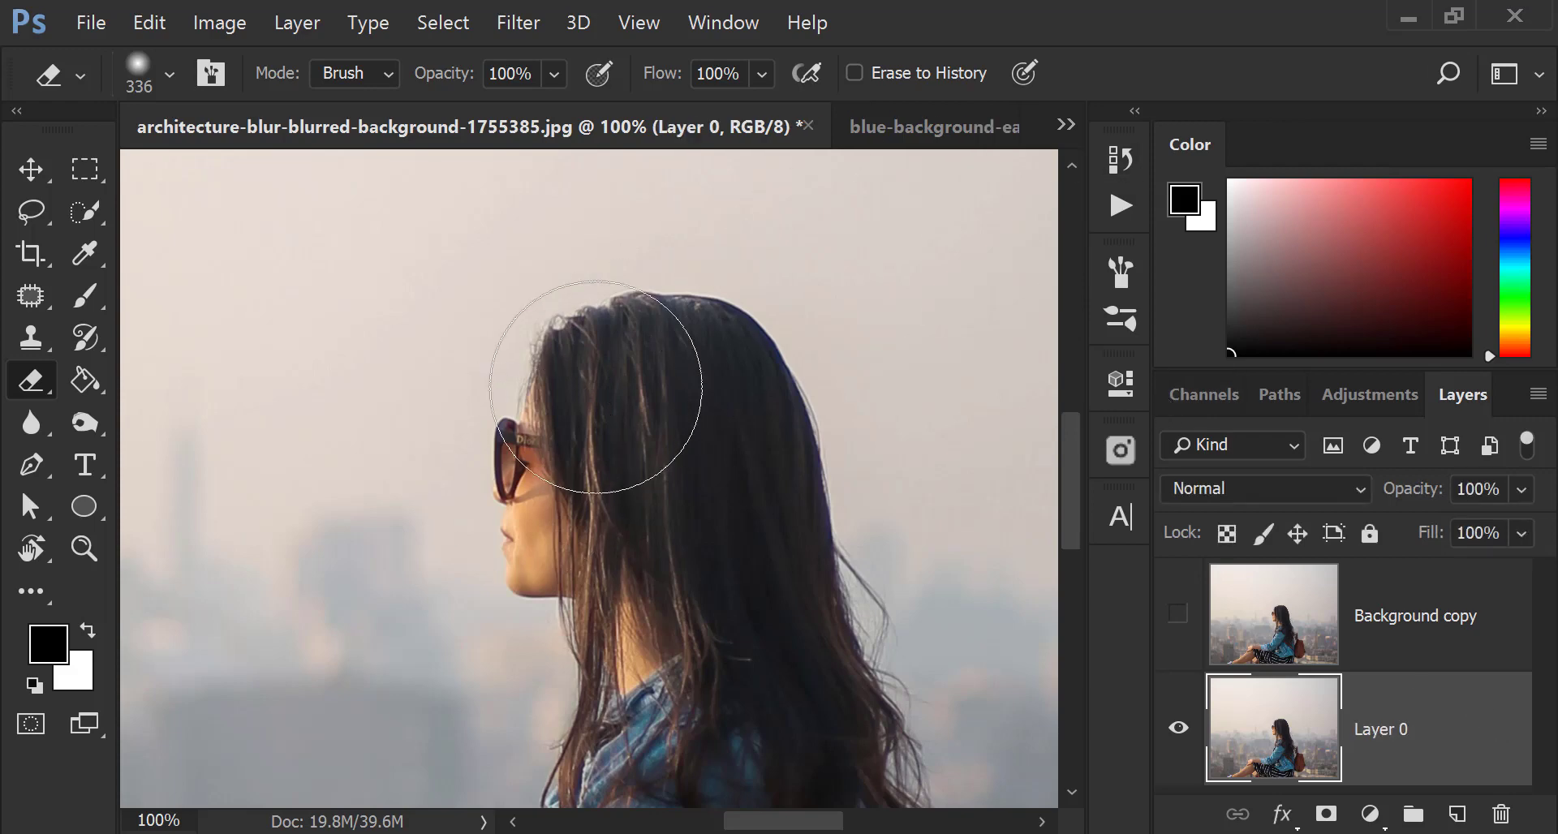
{"action": "mouse_move", "coordinate": [574, 382]}
{"action": "left_mouse_down"}
{"action": "mouse_move", "coordinate": [496, 645]}
{"action": "mouse_move", "coordinate": [661, 388]}
{"action": "left_mouse_up"}
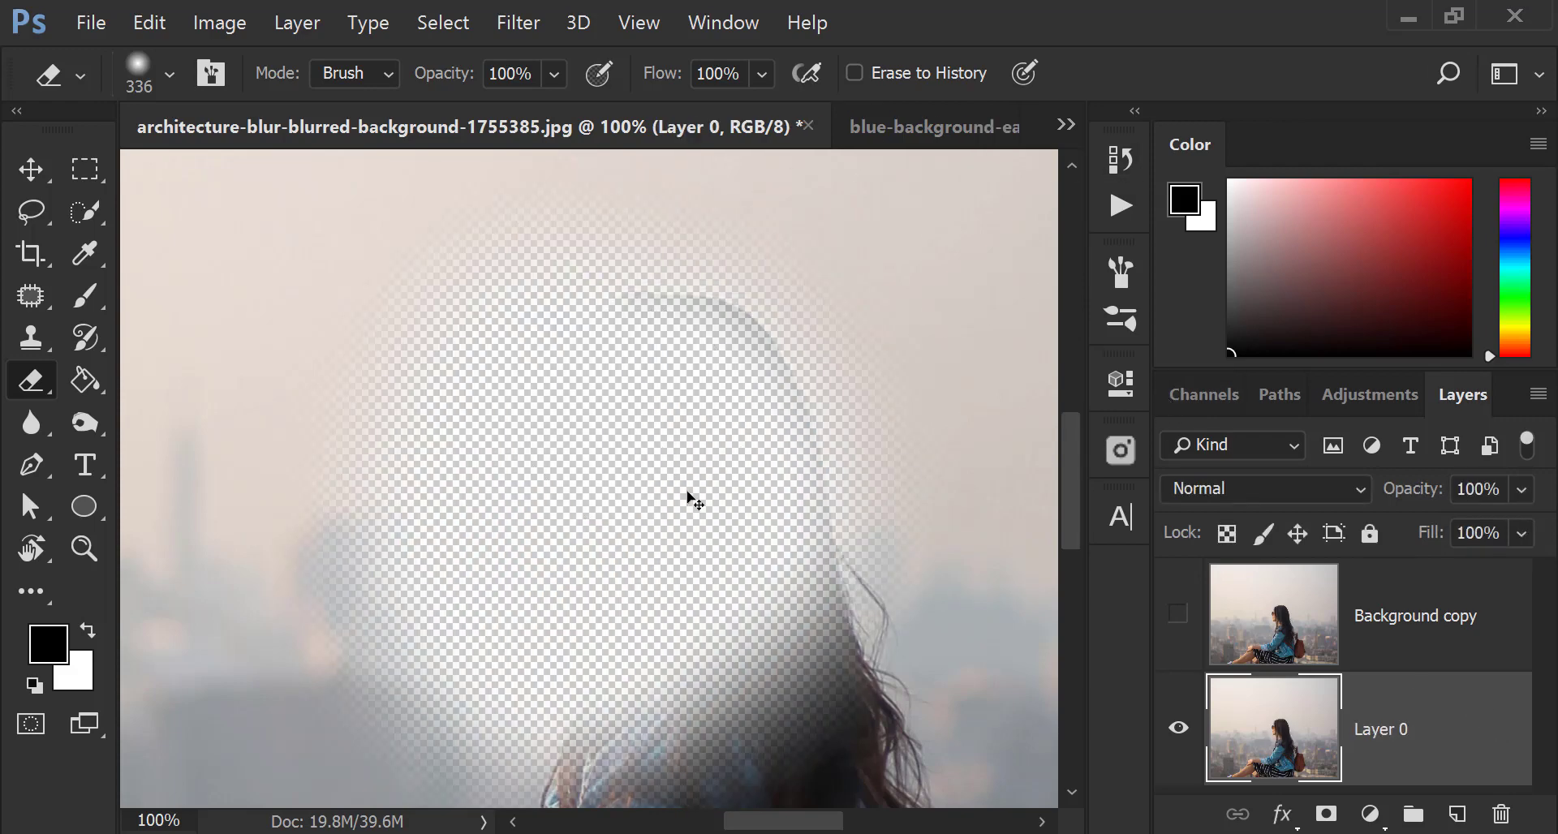
{"action": "key", "text": "ctrl+z"}
Select Background copy and toggle its visibility, leaving it visible over Layer 0.
{"action": "left_click", "coordinate": [1235, 629]}
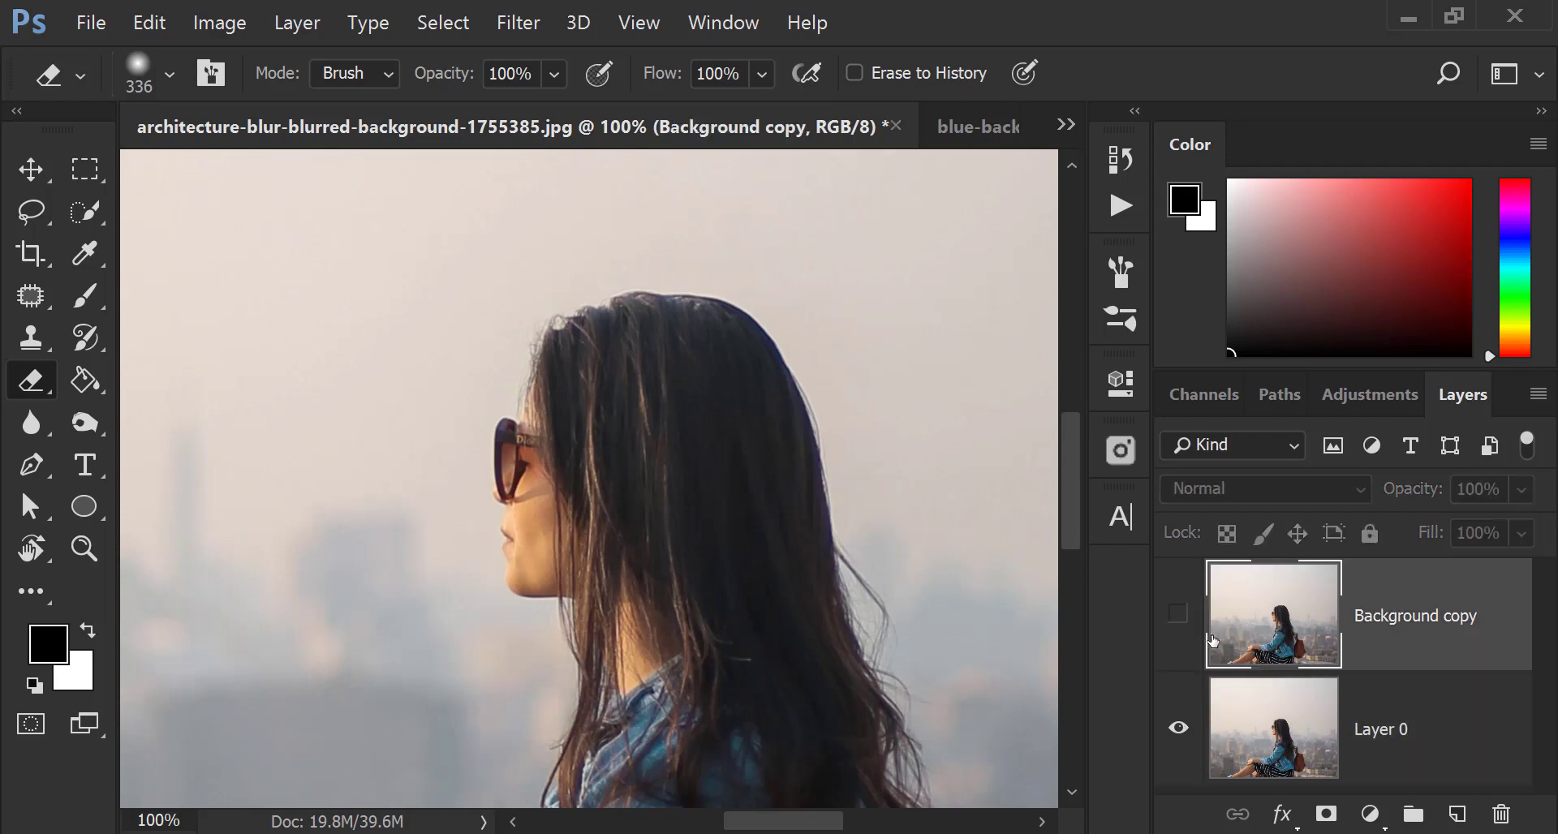
{"action": "left_click", "coordinate": [1179, 615]}
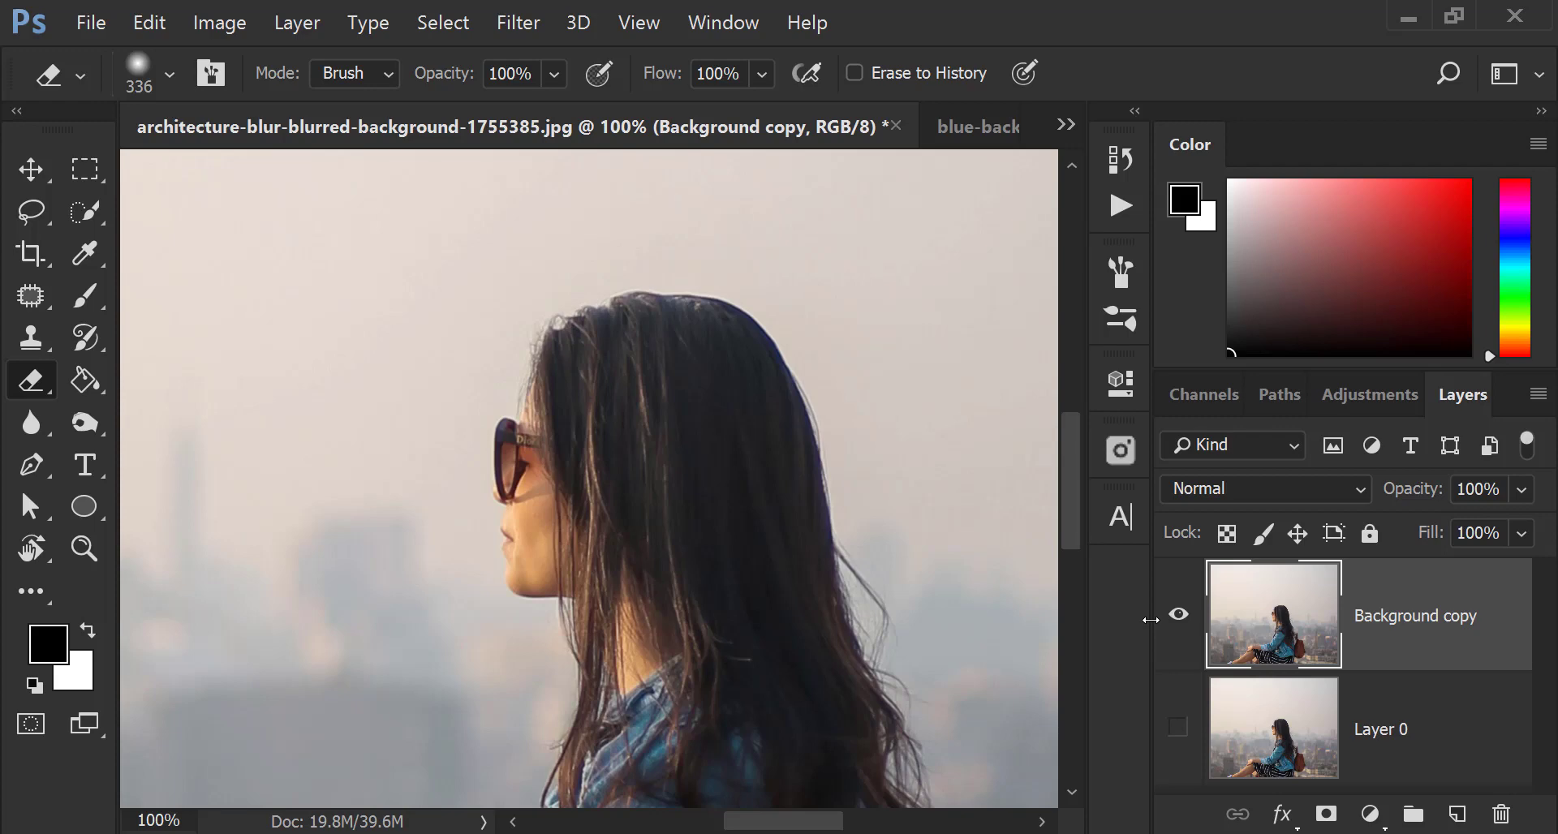
{"action": "left_click", "coordinate": [1150, 620]}
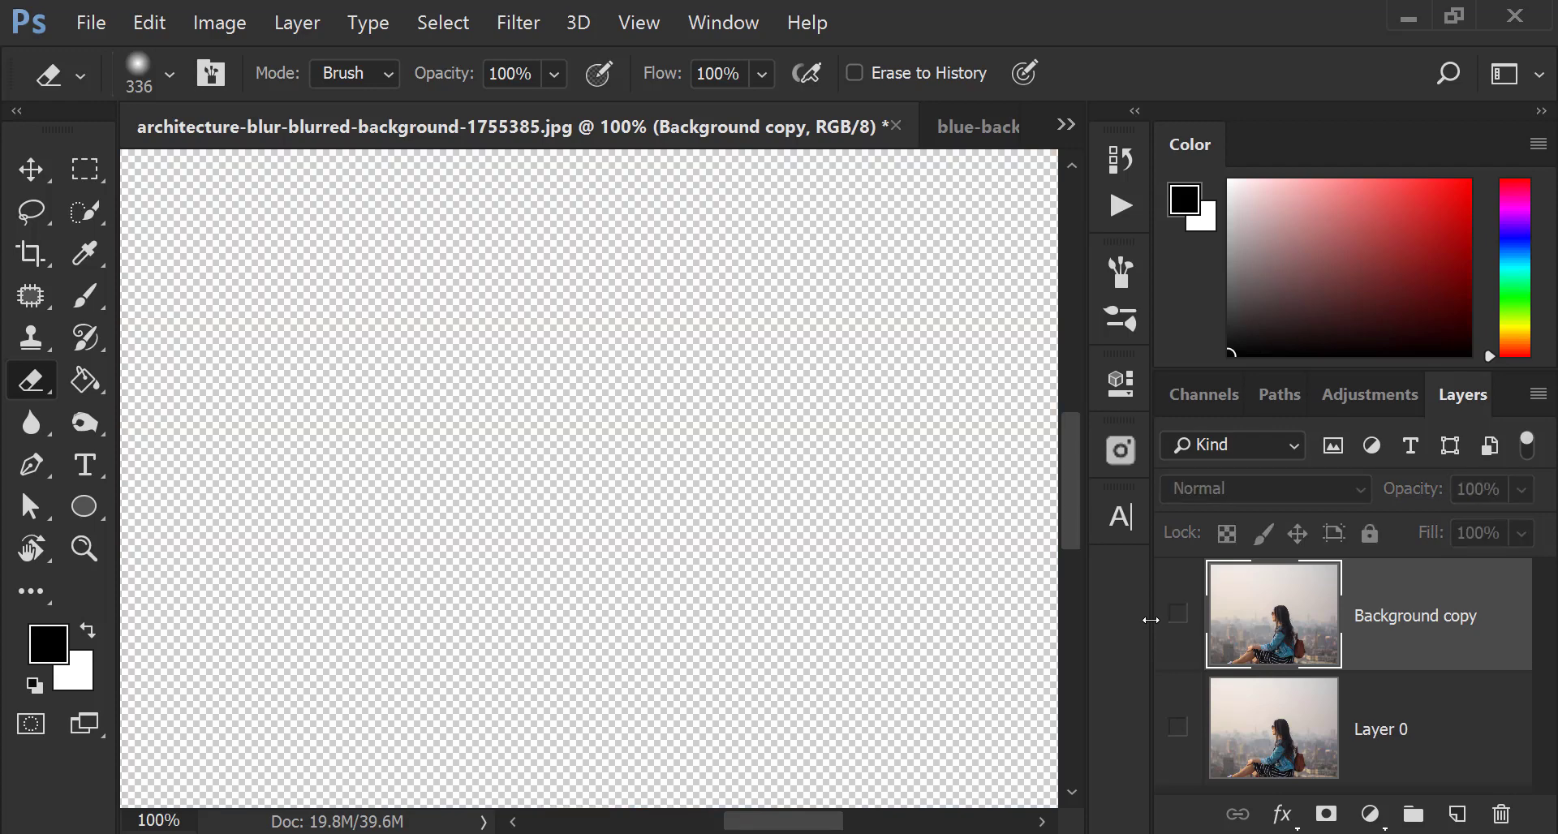
{"action": "left_click", "coordinate": [1150, 620]}
{"action": "left_click", "coordinate": [1151, 620]}
{"action": "double_click", "coordinate": [1150, 620]}
{"action": "left_click", "coordinate": [1151, 620]}
{"action": "left_click", "coordinate": [1150, 620]}
{"action": "left_click", "coordinate": [1151, 619]}
{"action": "left_click", "coordinate": [1151, 620]}
{"action": "left_click", "coordinate": [1151, 620]}
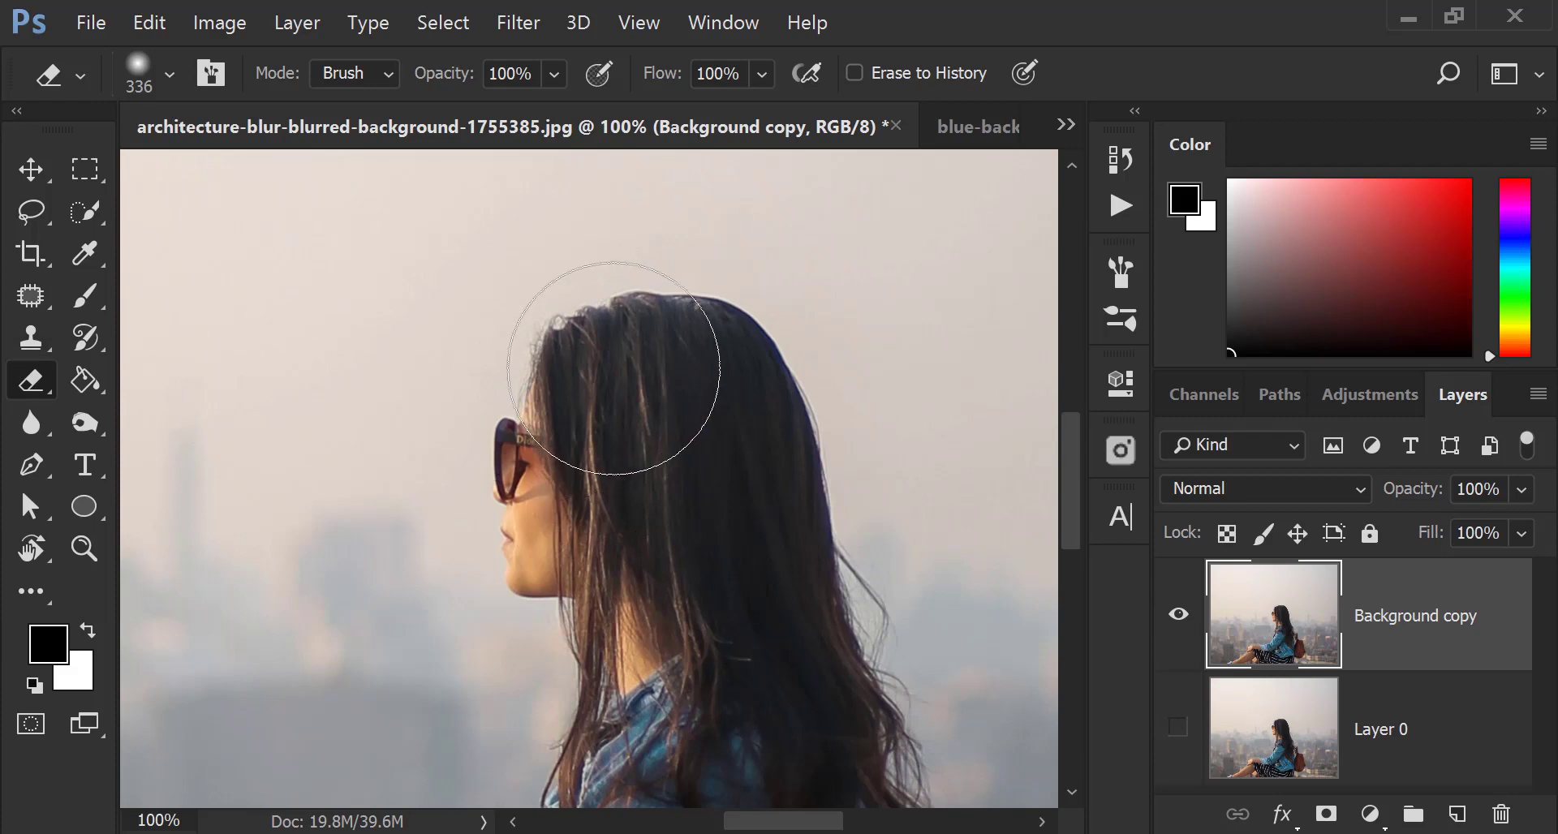
Test-erase around her head on Background copy twice, undoing both strokes.
{"action": "left_click_drag", "start_coordinate": [626, 348], "coordinate": [670, 553]}
{"action": "key", "text": "ctrl+z"}
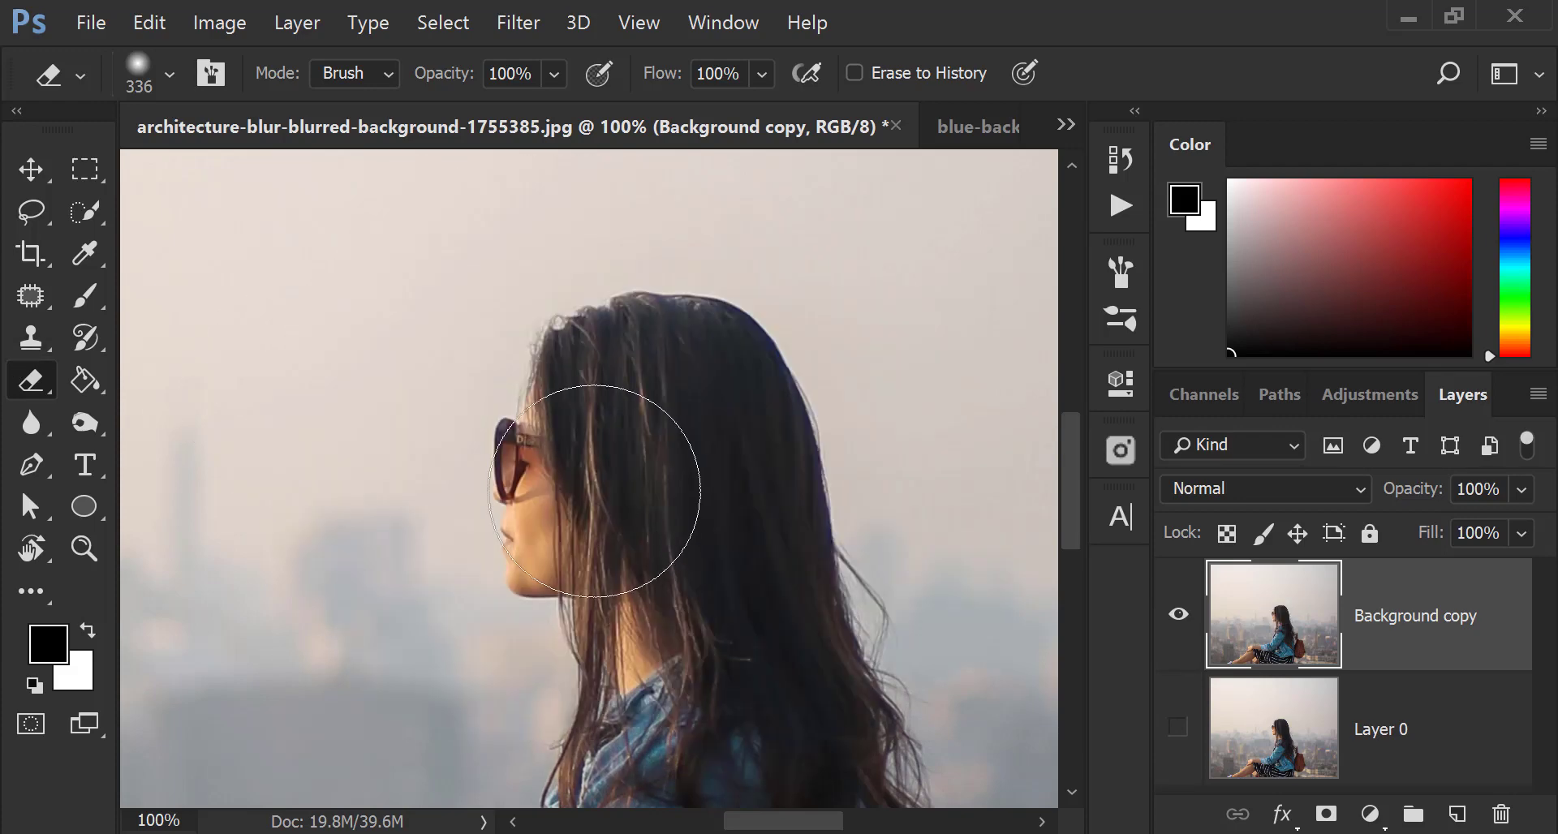
{"action": "mouse_move", "coordinate": [505, 480]}
{"action": "left_mouse_down"}
{"action": "mouse_move", "coordinate": [741, 306]}
{"action": "mouse_move", "coordinate": [730, 556]}
{"action": "mouse_move", "coordinate": [660, 480]}
{"action": "left_mouse_up"}
{"action": "scroll", "coordinate": [609, 378], "scroll_direction": "down", "scroll_amount": 2}
{"action": "key", "text": "ctrl+z"}
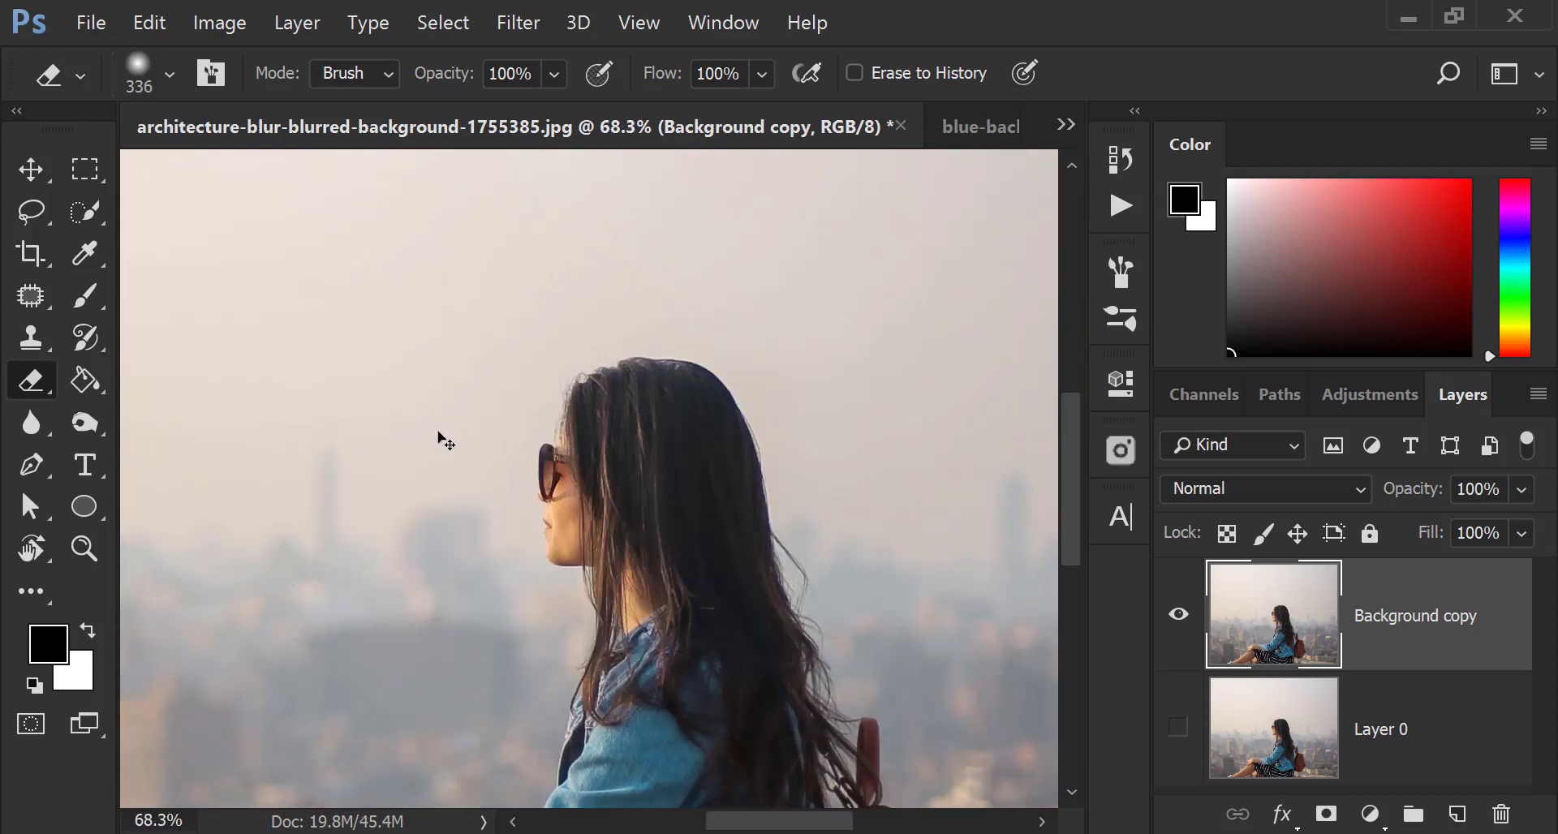
Switch to the Background Eraser, test near the sunglasses arm, and centre her head.
{"action": "right_click", "coordinate": [34, 375]}
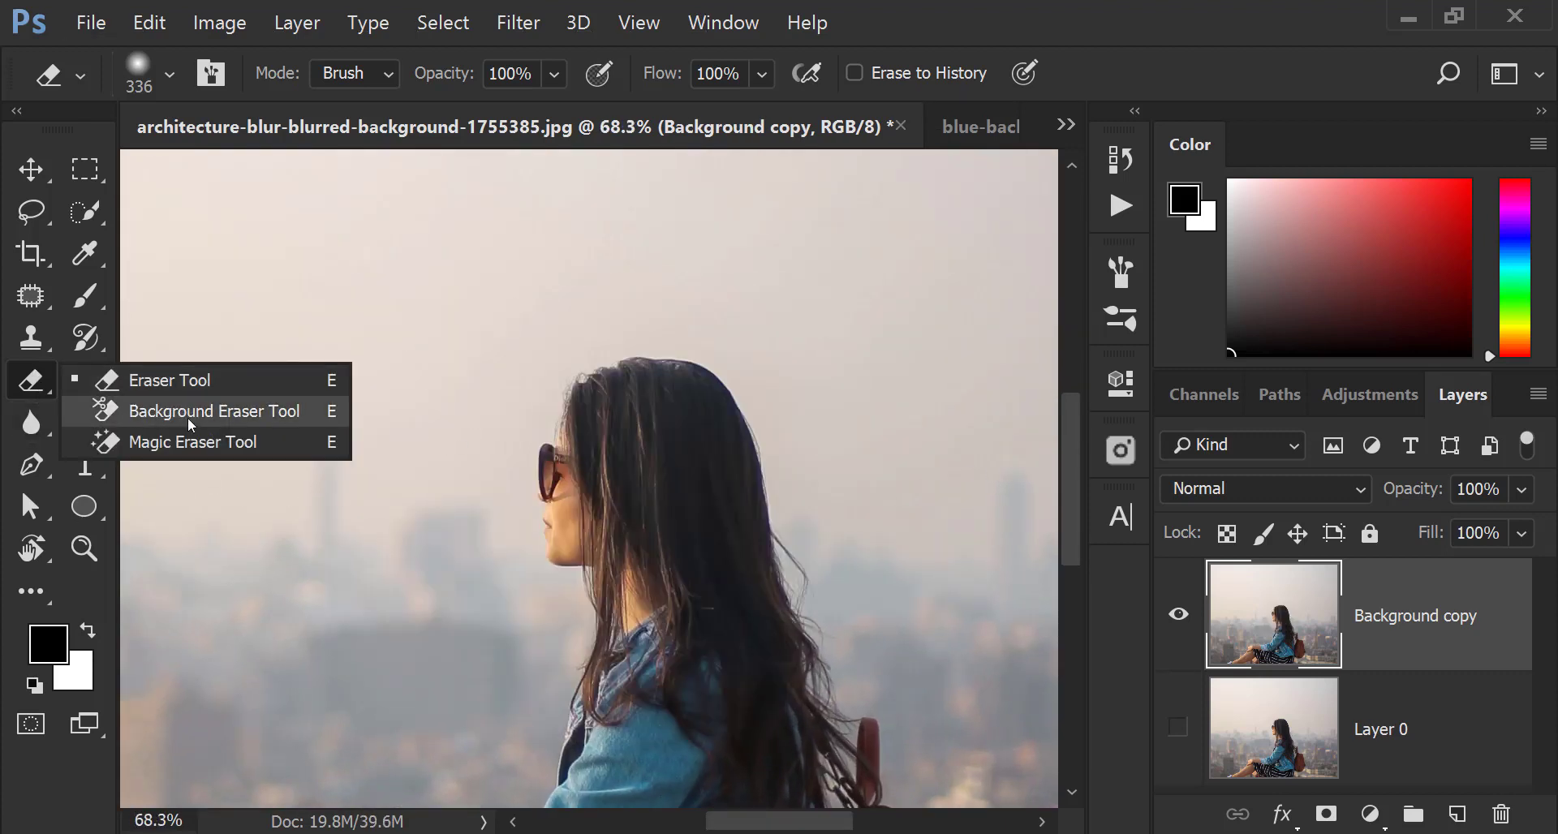
{"action": "left_click", "coordinate": [187, 417]}
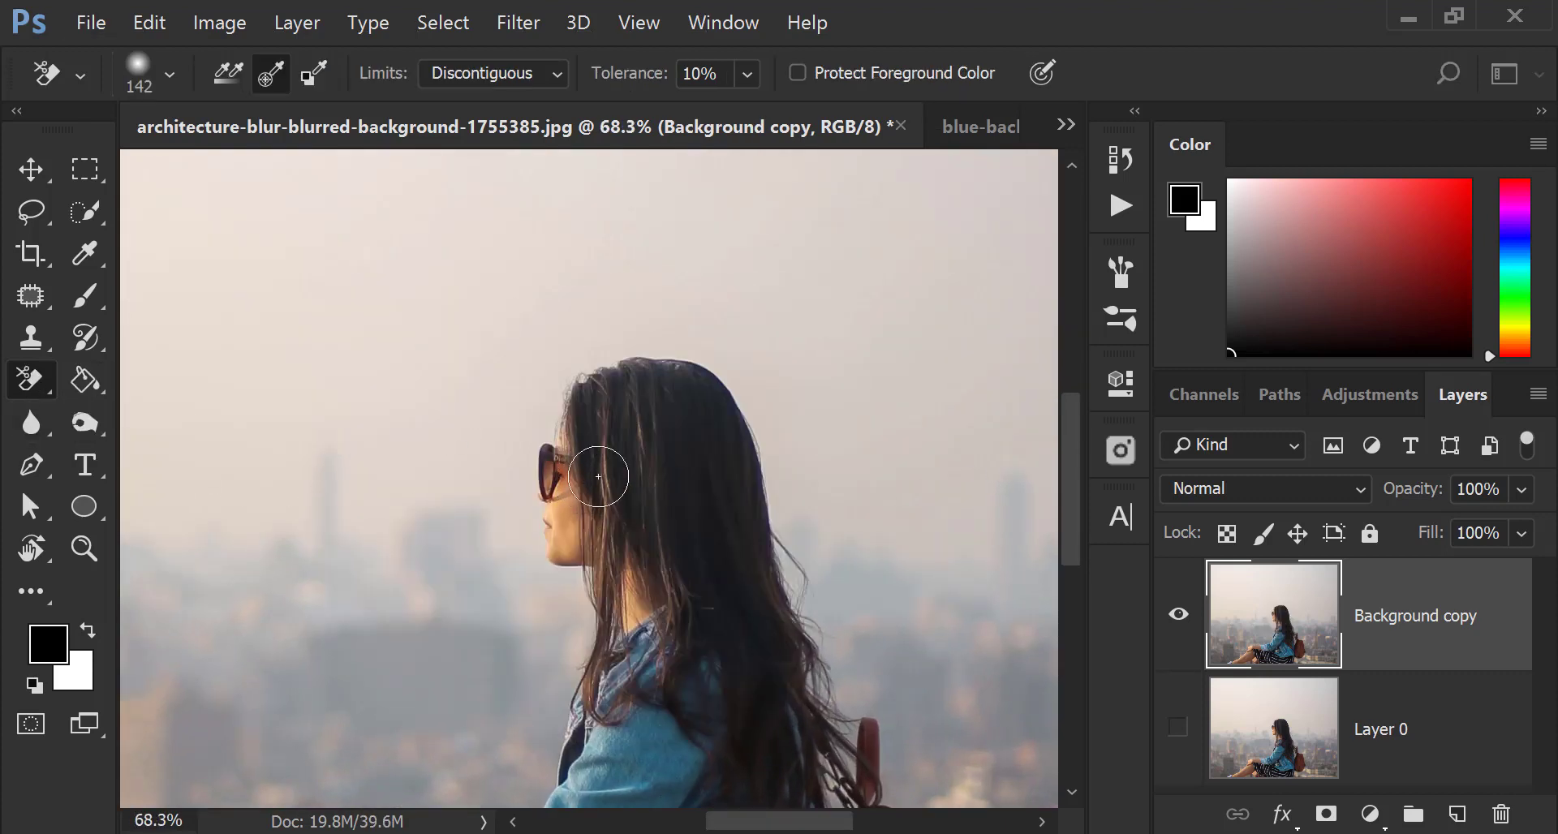
{"action": "left_click_drag", "start_coordinate": [598, 476], "coordinate": [556, 434]}
{"action": "scroll", "coordinate": [608, 313], "scroll_direction": "up", "scroll_amount": 1}
{"action": "scroll", "coordinate": [609, 313], "scroll_direction": "up", "scroll_amount": 3}
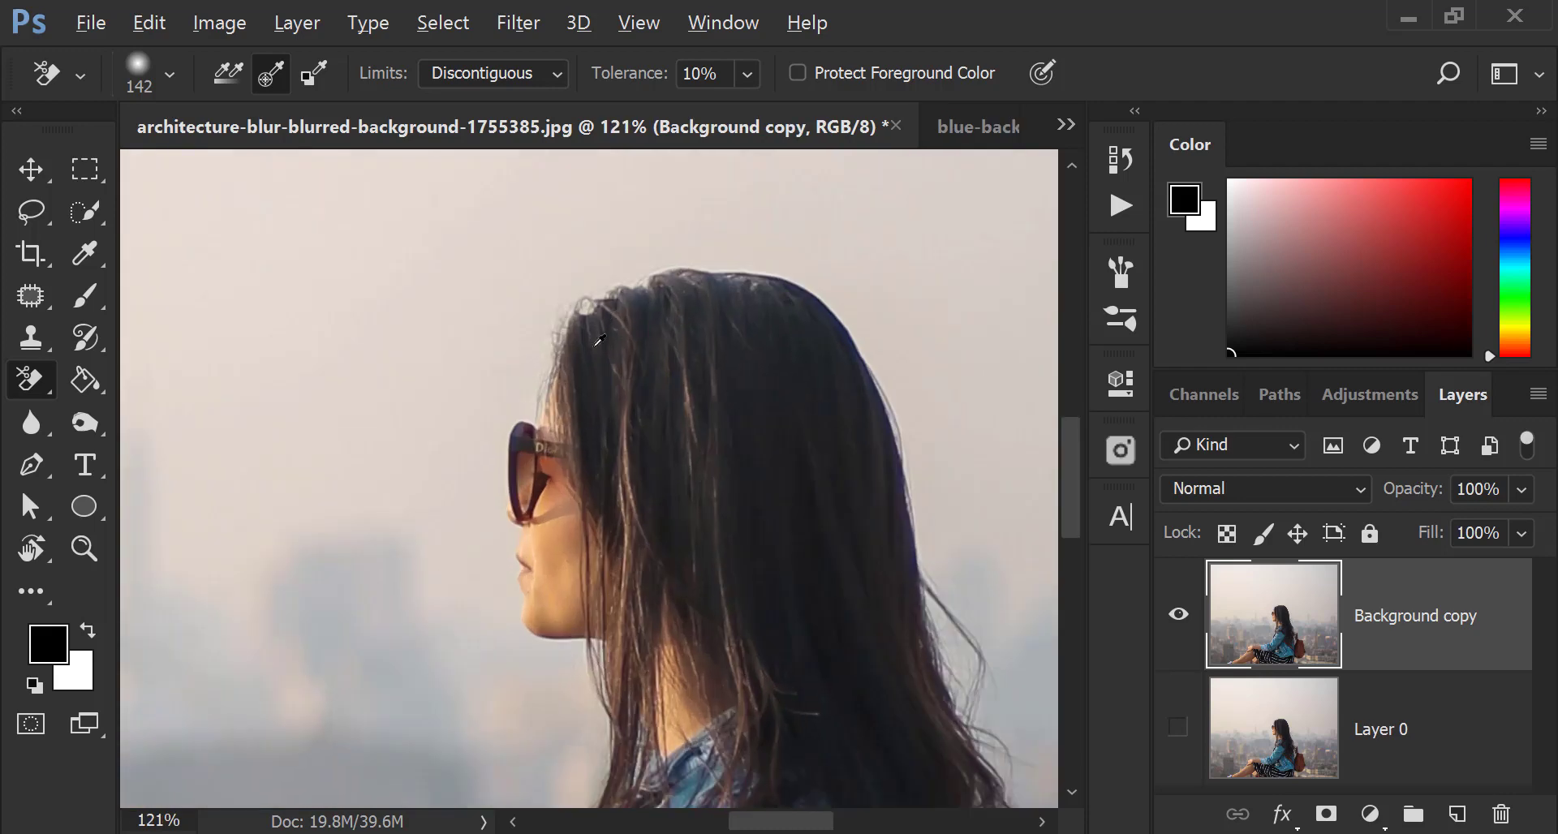
{"action": "scroll", "coordinate": [644, 306], "scroll_direction": "down", "scroll_amount": 2}
{"action": "scroll", "coordinate": [743, 331], "scroll_direction": "up", "scroll_amount": 1}
{"action": "left_click_drag", "start_coordinate": [743, 331], "coordinate": [632, 438]}
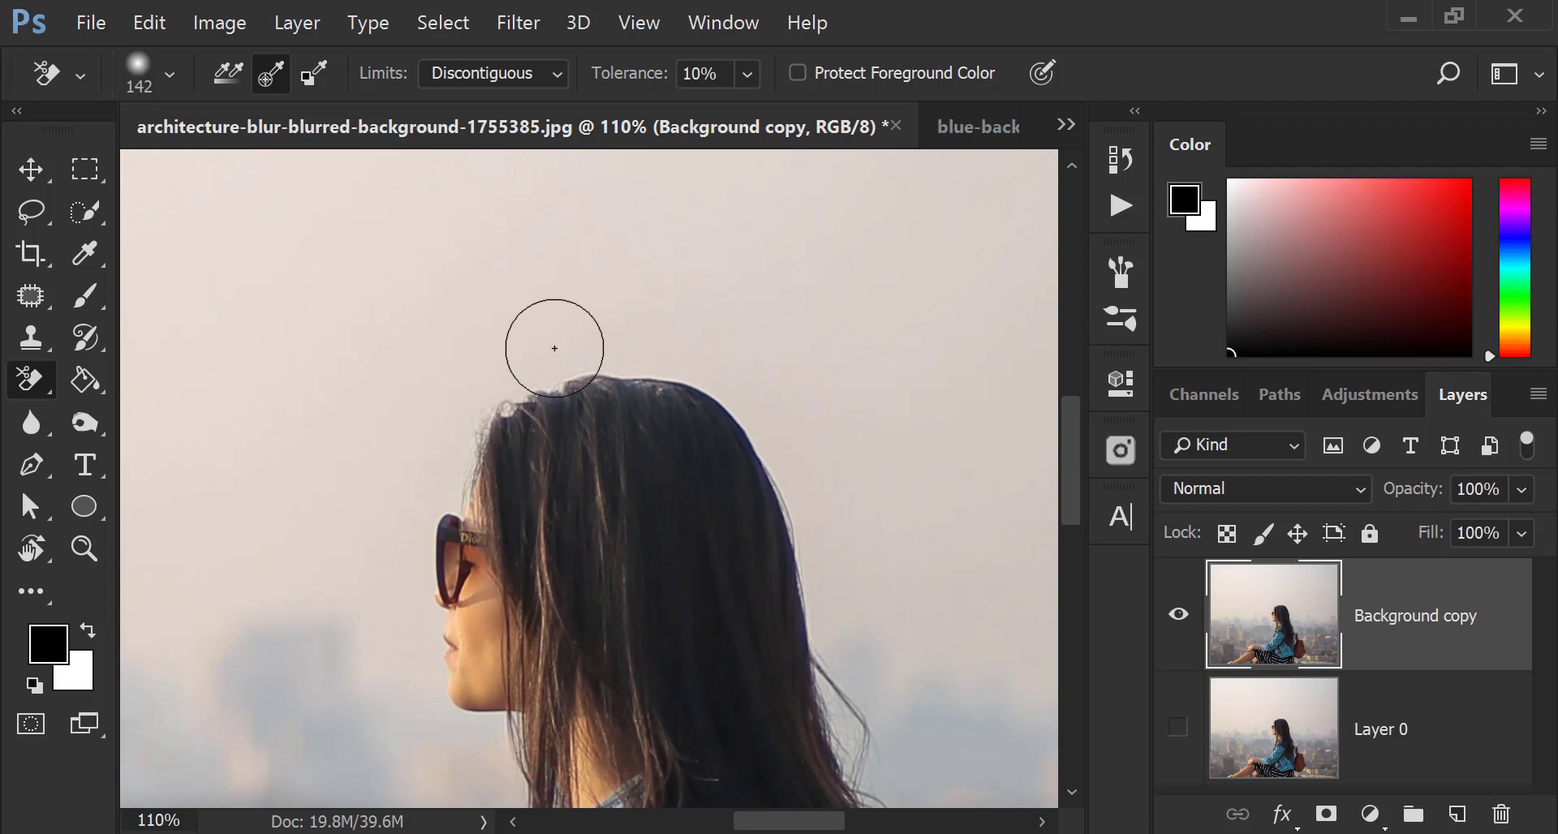
Erase sky above her head and along her face, then undo all erasures.
{"action": "left_click", "coordinate": [561, 332]}
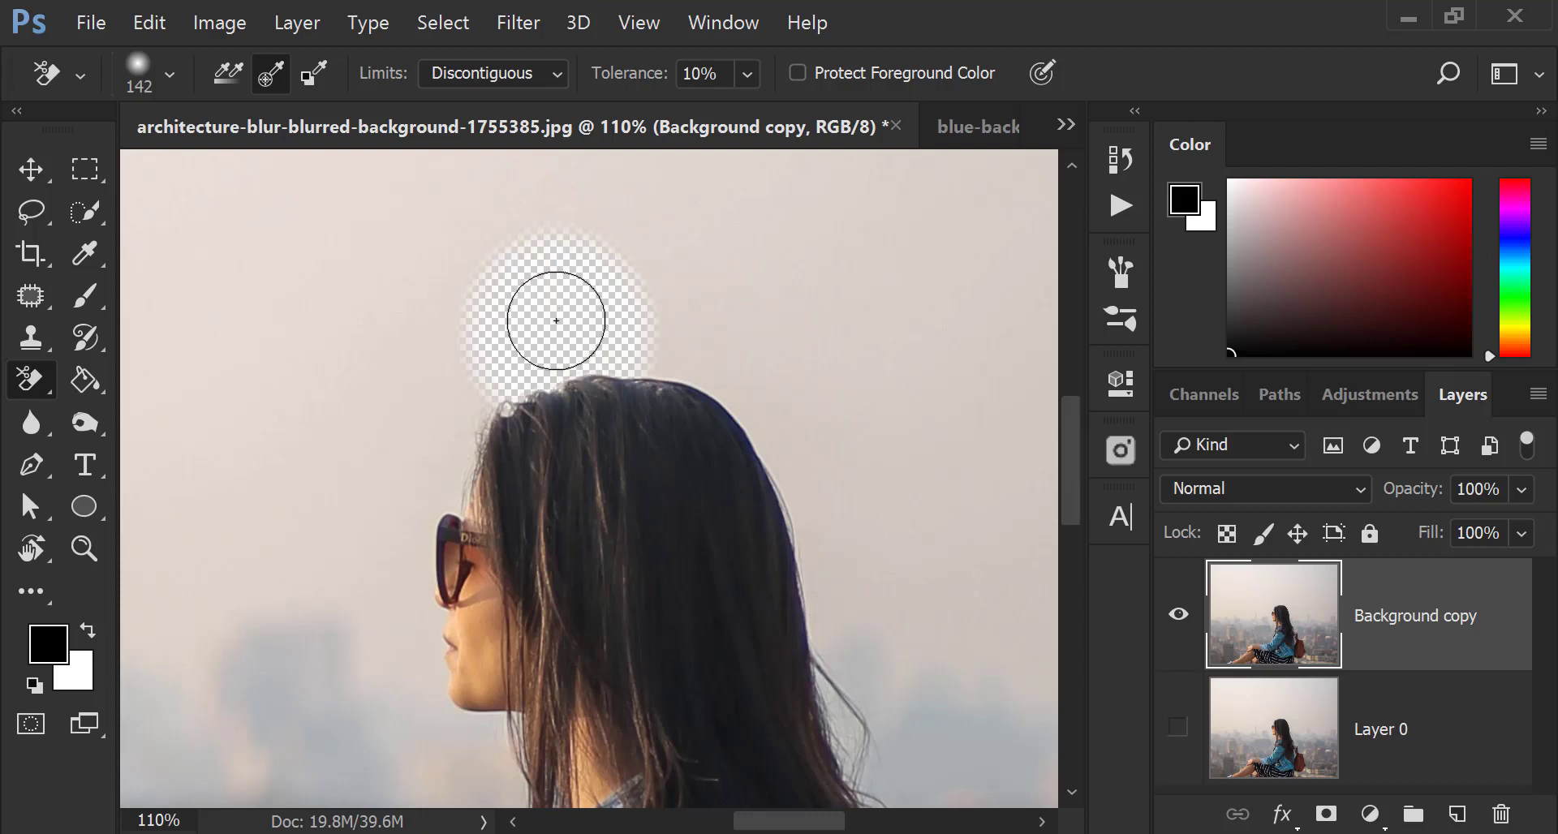
{"action": "mouse_move", "coordinate": [556, 320]}
{"action": "left_mouse_down"}
{"action": "mouse_move", "coordinate": [365, 653]}
{"action": "mouse_move", "coordinate": [389, 545]}
{"action": "mouse_move", "coordinate": [320, 514]}
{"action": "mouse_move", "coordinate": [549, 226]}
{"action": "mouse_move", "coordinate": [720, 319]}
{"action": "mouse_move", "coordinate": [741, 392]}
{"action": "mouse_move", "coordinate": [821, 528]}
{"action": "mouse_move", "coordinate": [788, 294]}
{"action": "mouse_move", "coordinate": [508, 313]}
{"action": "mouse_move", "coordinate": [357, 351]}
{"action": "mouse_move", "coordinate": [353, 318]}
{"action": "mouse_move", "coordinate": [202, 455]}
{"action": "mouse_move", "coordinate": [181, 528]}
{"action": "mouse_move", "coordinate": [295, 504]}
{"action": "mouse_move", "coordinate": [278, 685]}
{"action": "mouse_move", "coordinate": [305, 720]}
{"action": "mouse_move", "coordinate": [285, 696]}
{"action": "mouse_move", "coordinate": [243, 741]}
{"action": "mouse_move", "coordinate": [344, 618]}
{"action": "mouse_move", "coordinate": [330, 792]}
{"action": "mouse_move", "coordinate": [251, 772]}
{"action": "left_mouse_up"}
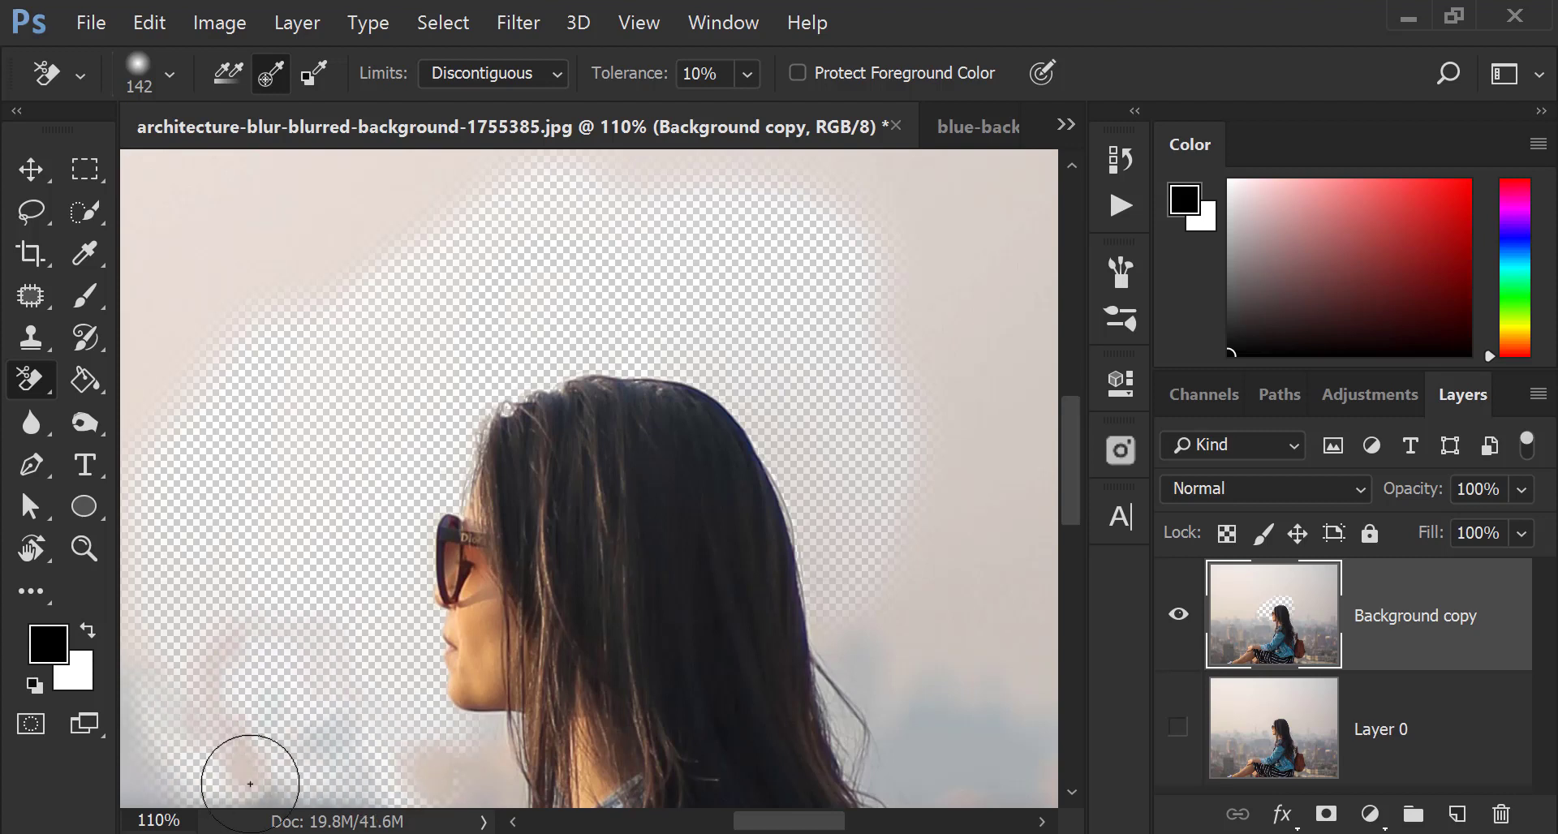
{"action": "scroll", "coordinate": [395, 461], "scroll_direction": "down", "scroll_amount": 2}
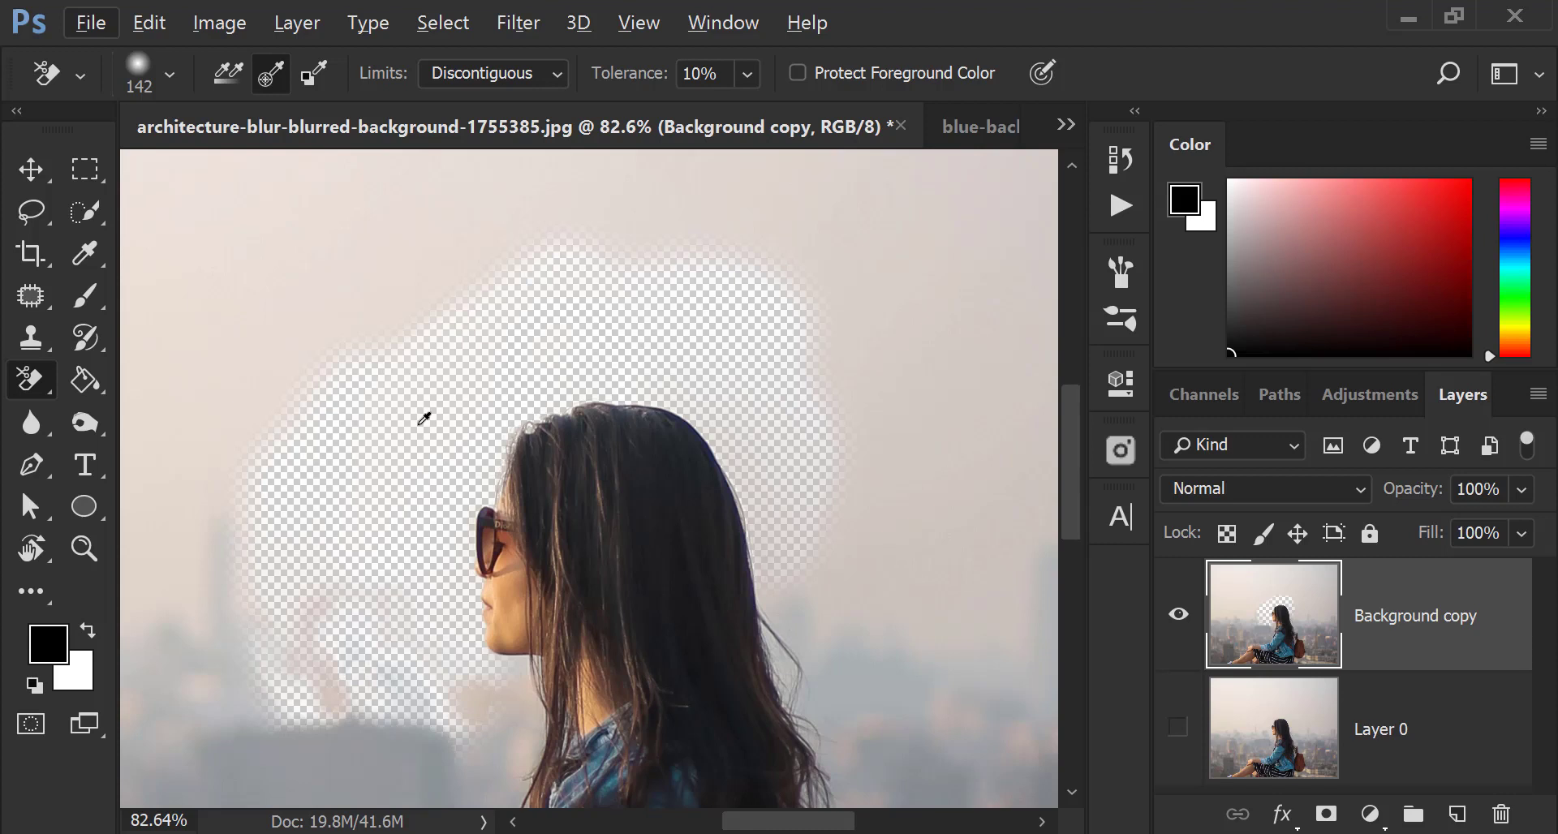
{"action": "key", "text": "ctrl+alt+z"}
{"action": "key", "text": "ctrl+alt+z"}
{"action": "key", "text": "ctrl+alt+z"}
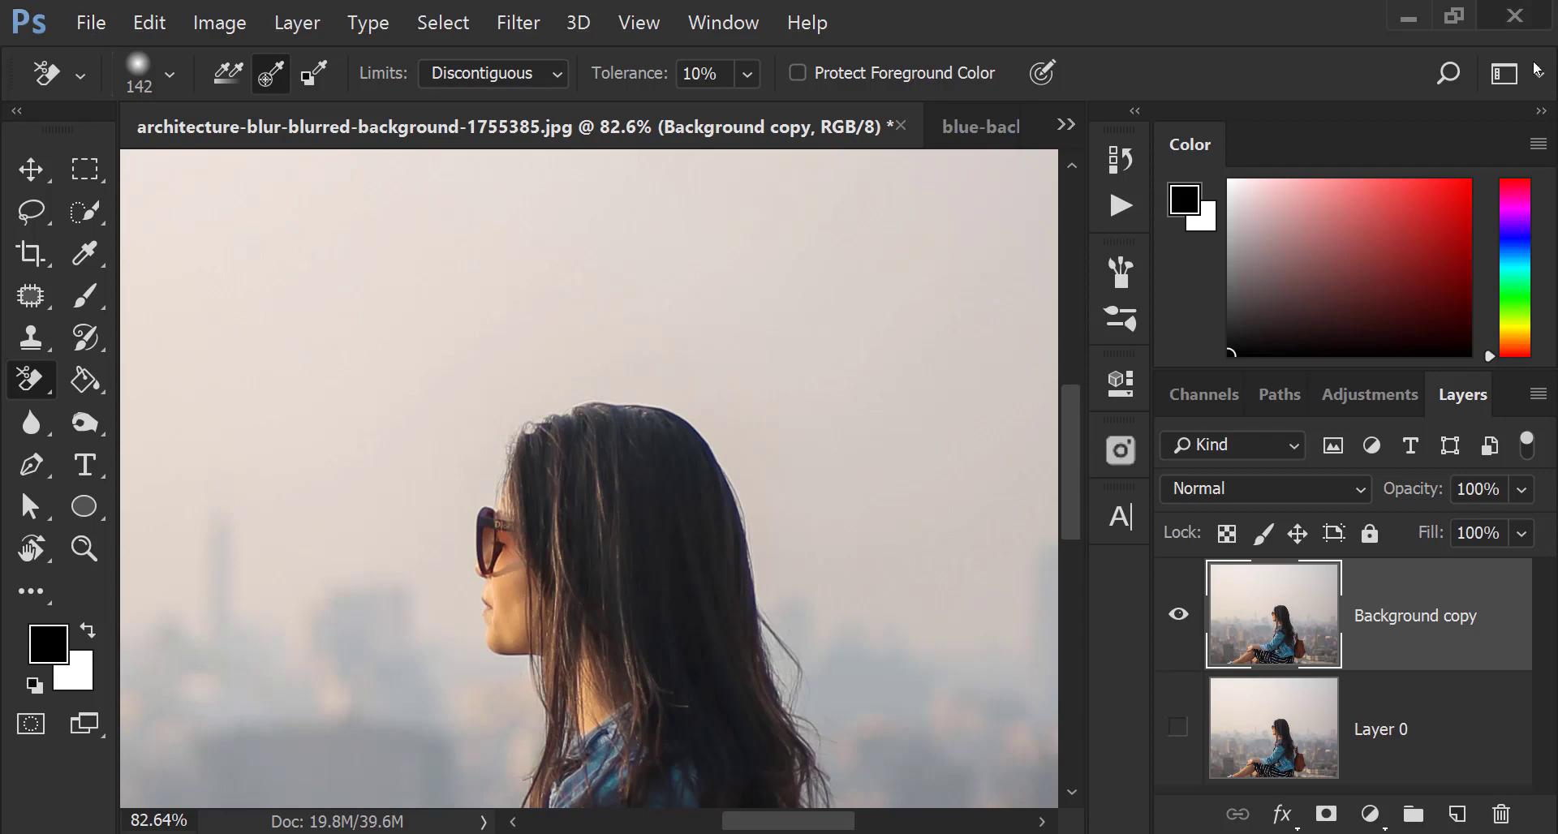
Add a black 000000 Solid Color fill layer above Layer 0, then select Background copy.
{"action": "left_click", "coordinate": [1437, 715]}
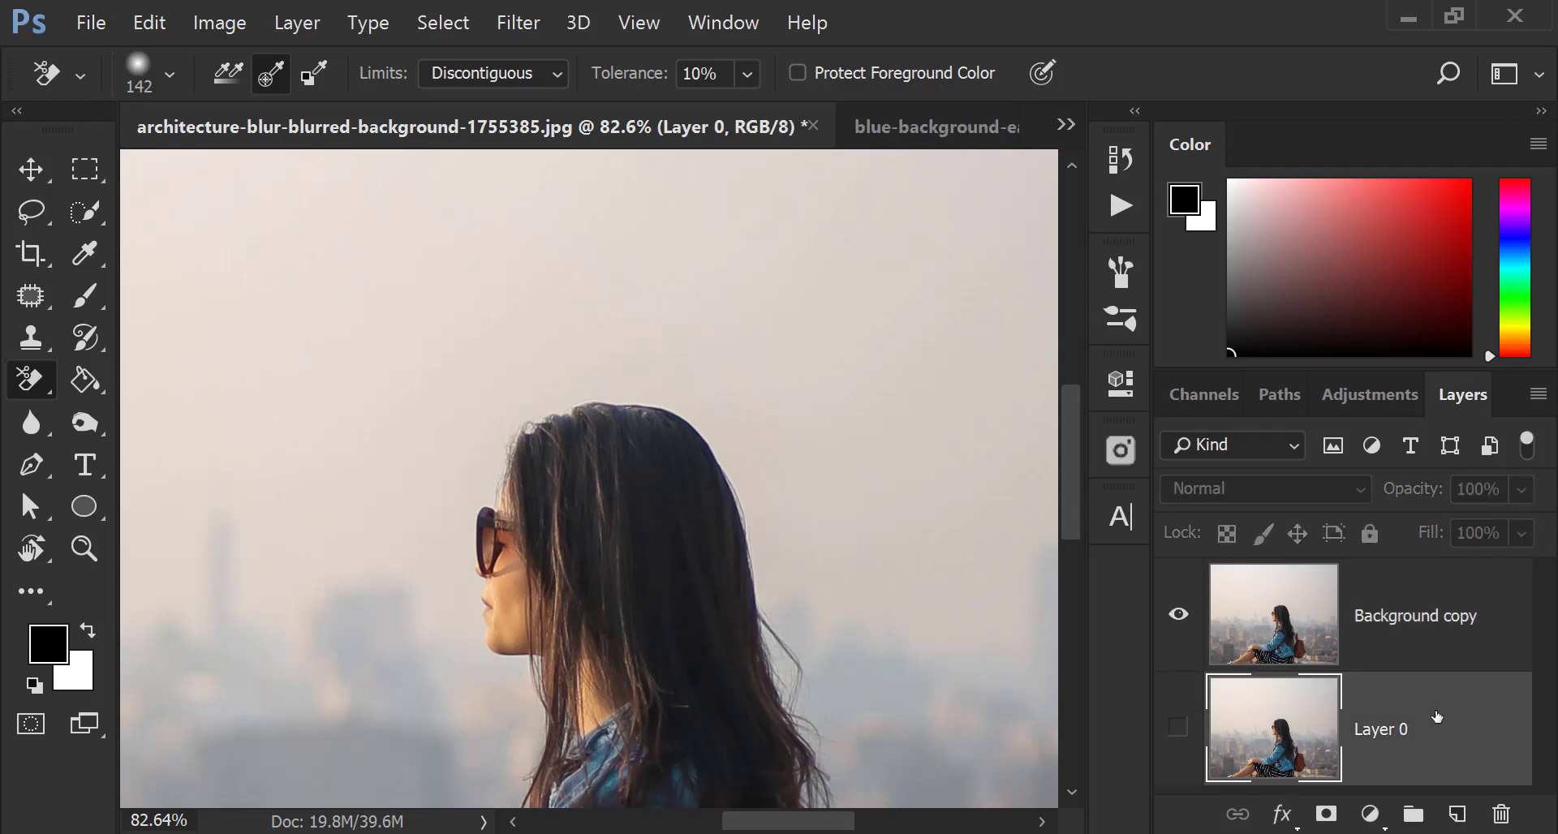
{"action": "left_click", "coordinate": [1373, 816]}
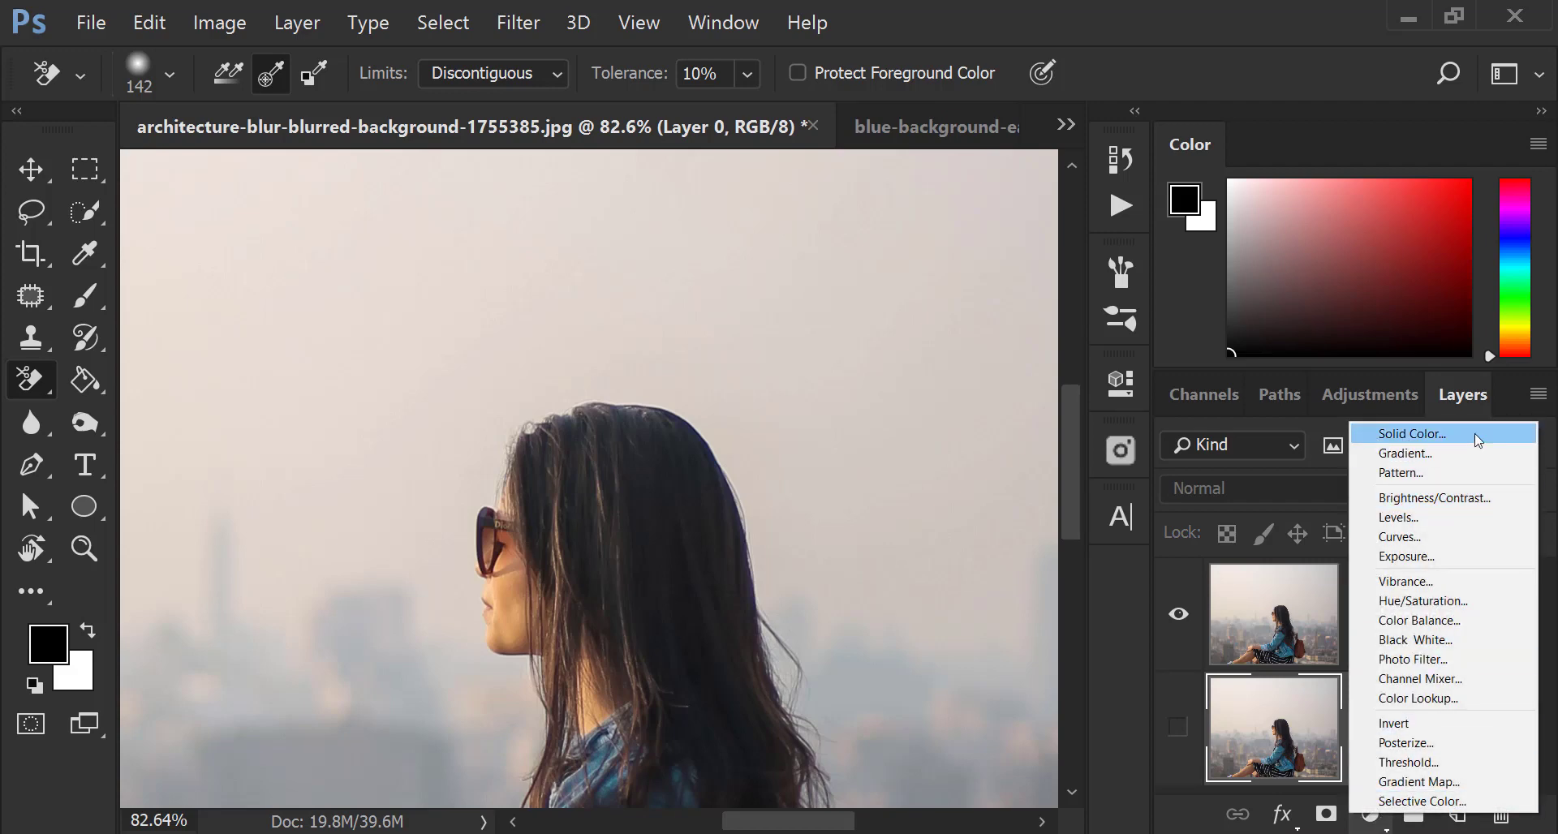
{"action": "left_click", "coordinate": [1412, 433]}
{"action": "mouse_move", "coordinate": [933, 567]}
{"action": "left_mouse_down"}
{"action": "mouse_move", "coordinate": [940, 463]}
{"action": "mouse_move", "coordinate": [627, 736]}
{"action": "left_mouse_up"}
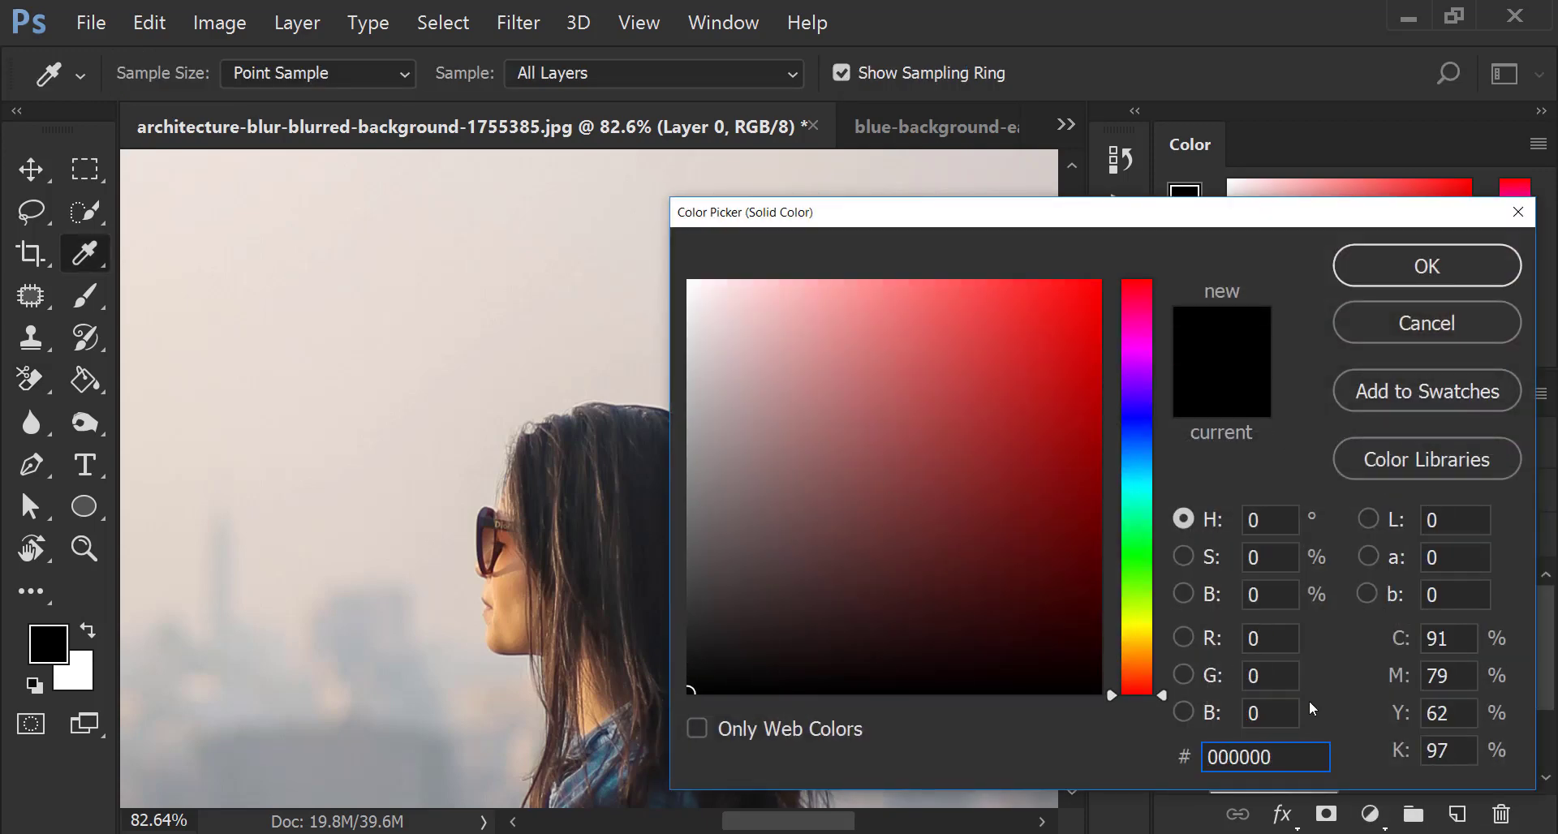
{"action": "double_click", "coordinate": [1289, 747]}
{"action": "left_click", "coordinate": [1298, 757]}
{"action": "left_click", "coordinate": [1428, 266]}
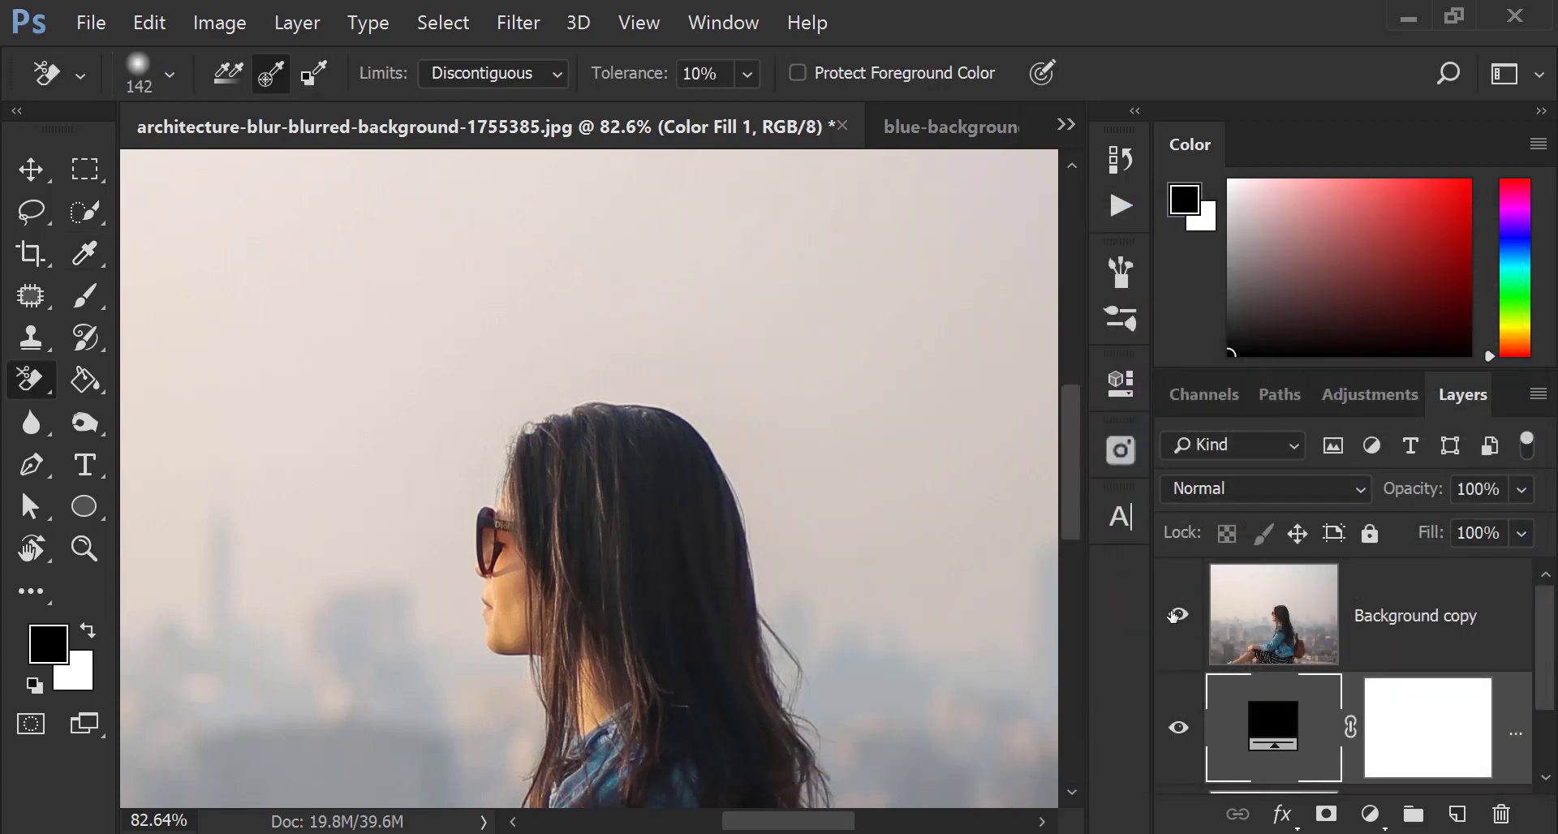
{"action": "left_click", "coordinate": [1315, 649]}
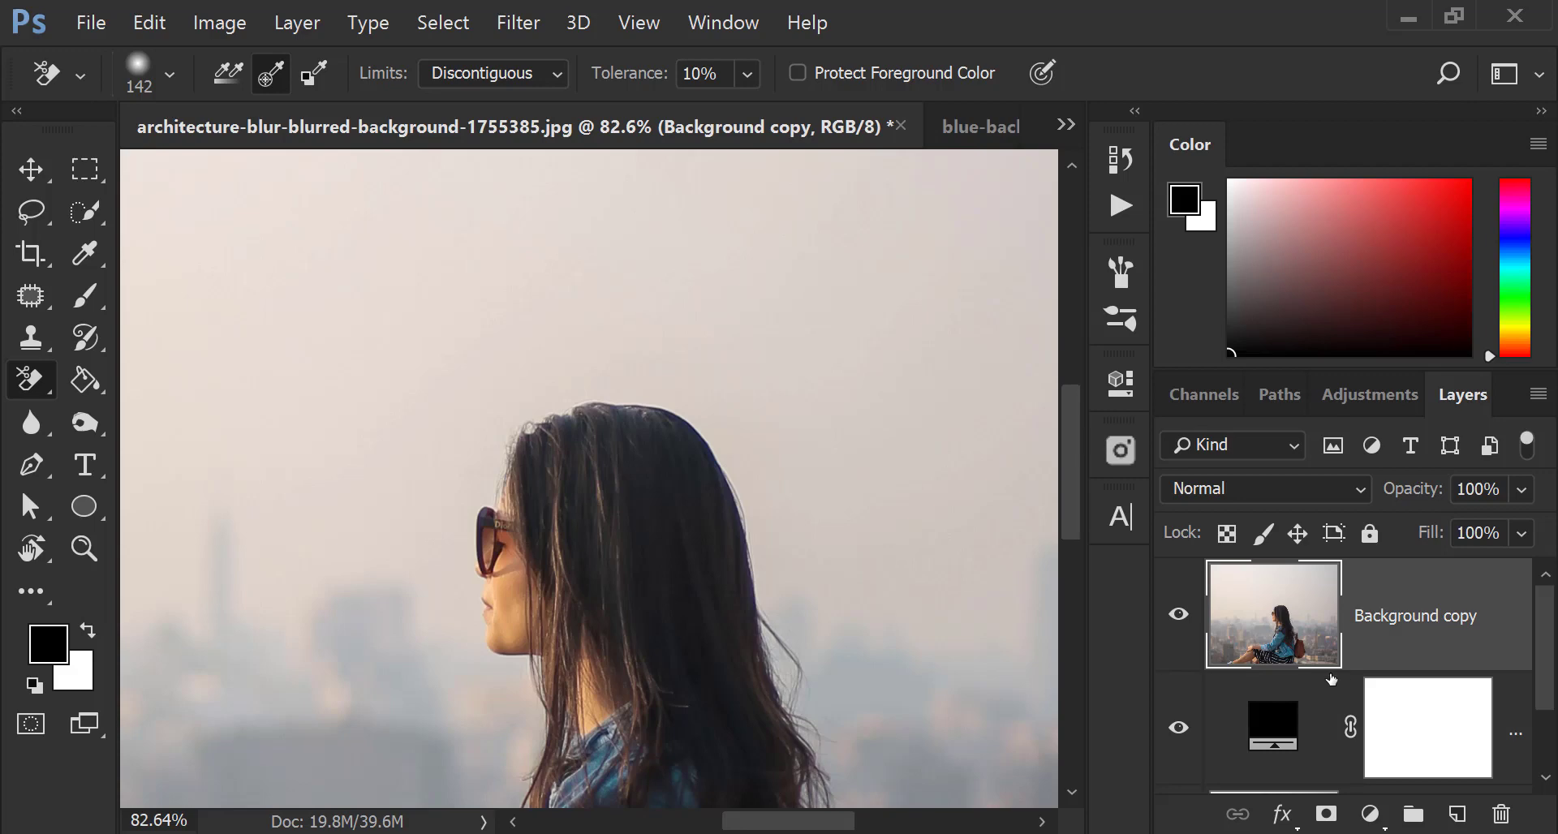
{"action": "key", "text": "ctrl+comma"}
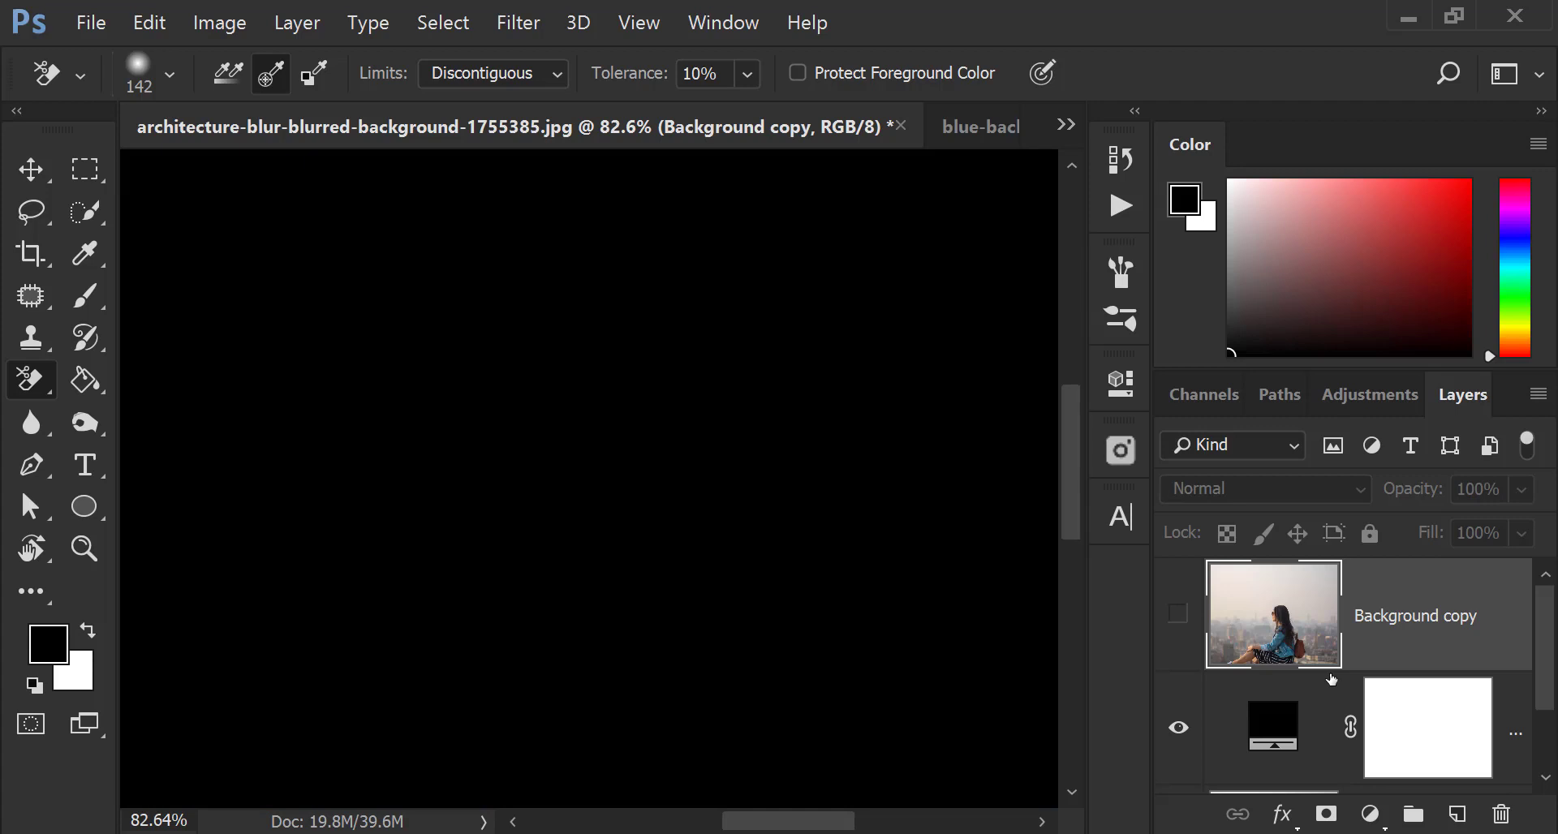
{"action": "key", "text": "ctrl+comma"}
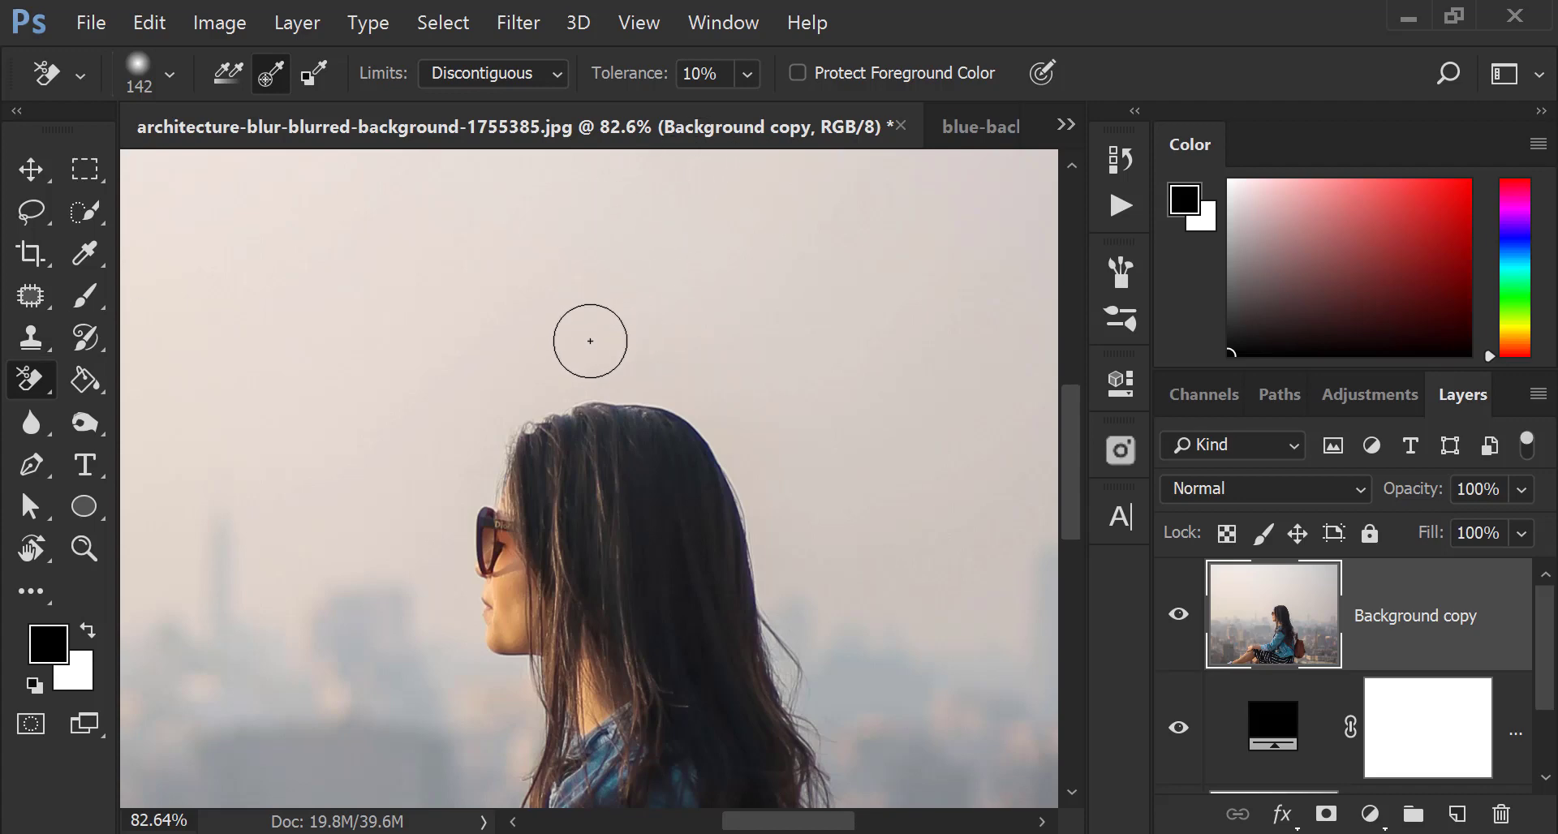
{"action": "scroll", "coordinate": [568, 340], "scroll_direction": "up", "scroll_amount": 1}
{"action": "scroll", "coordinate": [504, 337], "scroll_direction": "up", "scroll_amount": 1}
{"action": "scroll", "coordinate": [410, 312], "scroll_direction": "up", "scroll_amount": 2}
{"action": "key", "text": "alt"}
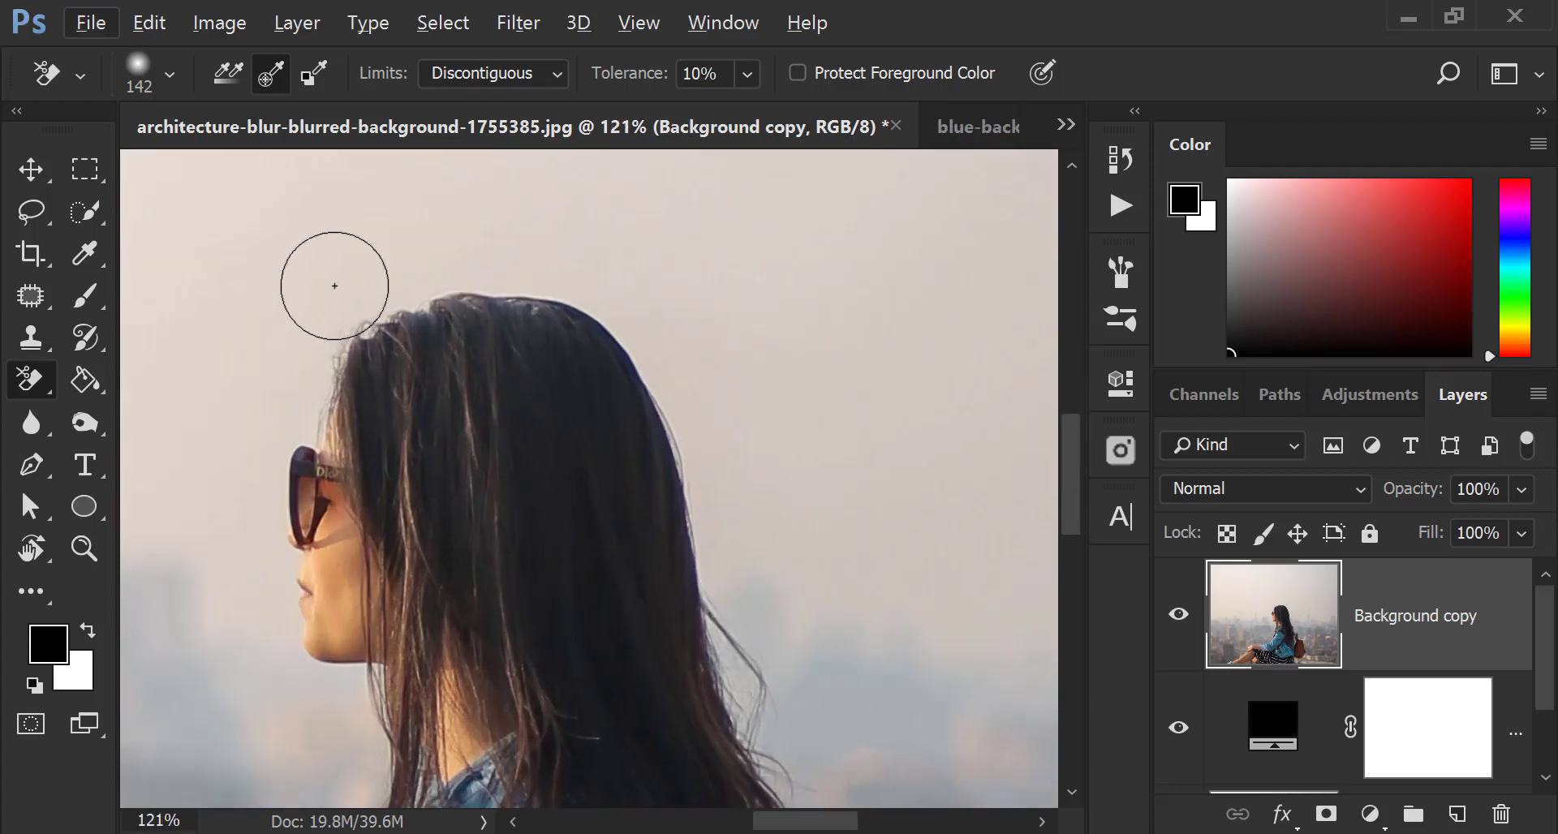
{"action": "mouse_move", "coordinate": [375, 281]}
{"action": "left_mouse_down"}
{"action": "mouse_move", "coordinate": [520, 204]}
{"action": "mouse_move", "coordinate": [698, 281]}
{"action": "mouse_move", "coordinate": [729, 523]}
{"action": "mouse_move", "coordinate": [714, 349]}
{"action": "left_mouse_up"}
{"action": "key", "text": "ctrl+z"}
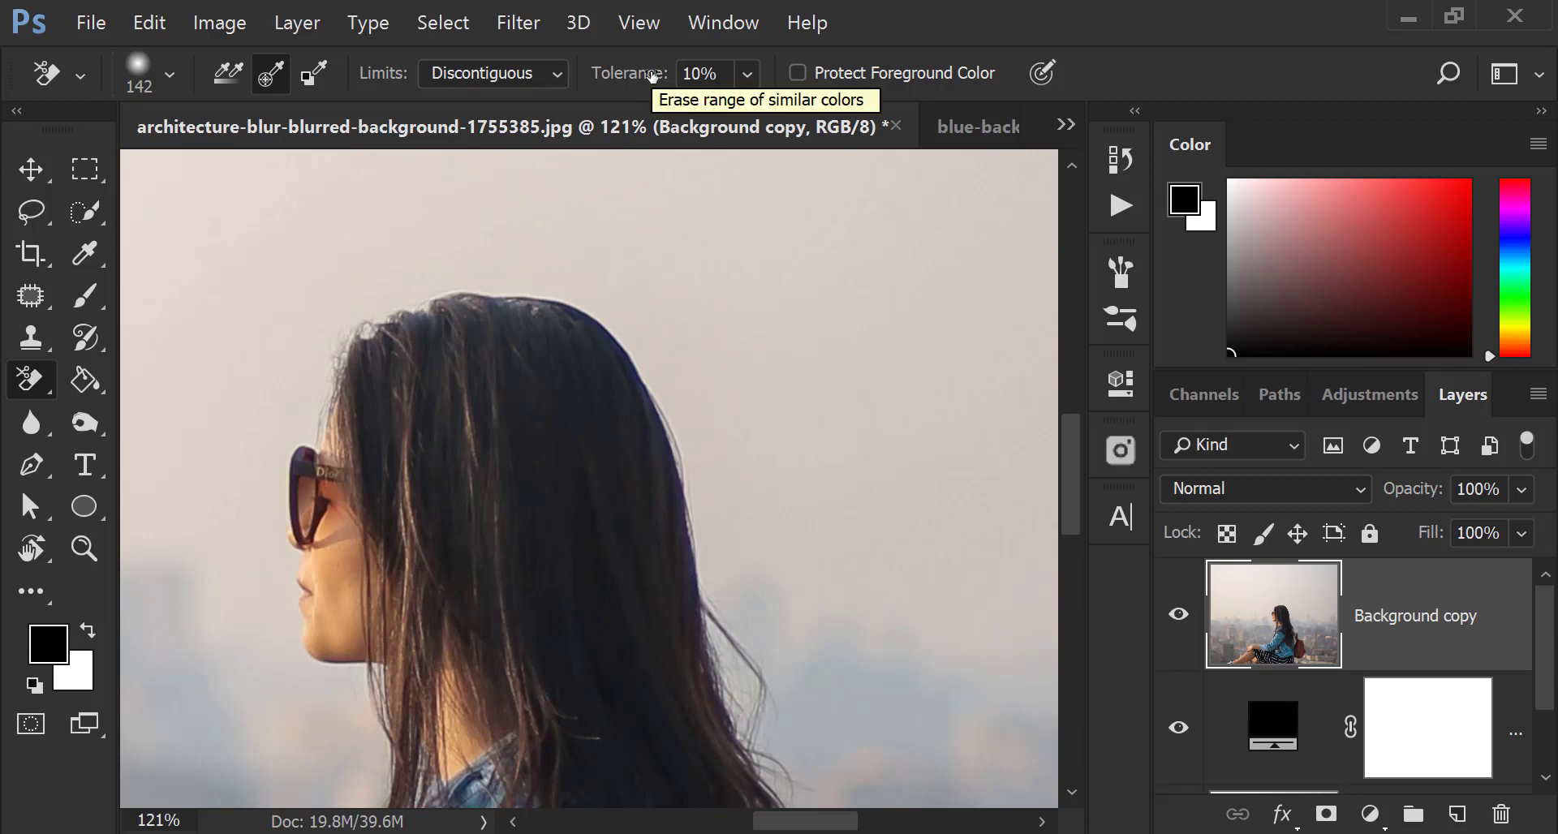
{"action": "scroll", "coordinate": [653, 77], "scroll_direction": "up", "scroll_amount": 1}
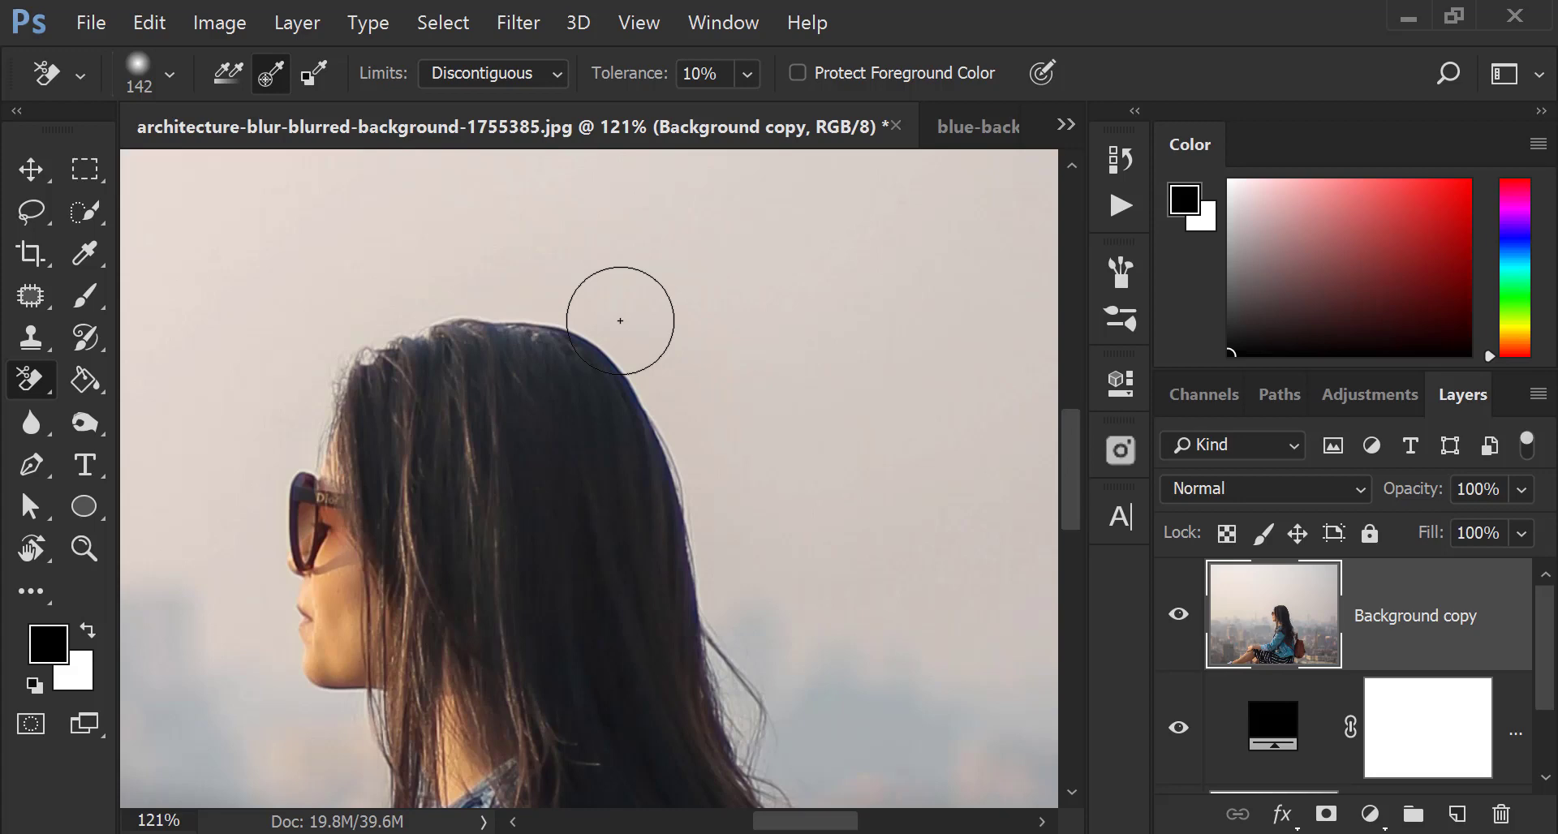
Set the background eraser tolerance to 30%.
{"action": "left_click", "coordinate": [747, 77]}
{"action": "left_click", "coordinate": [686, 81]}
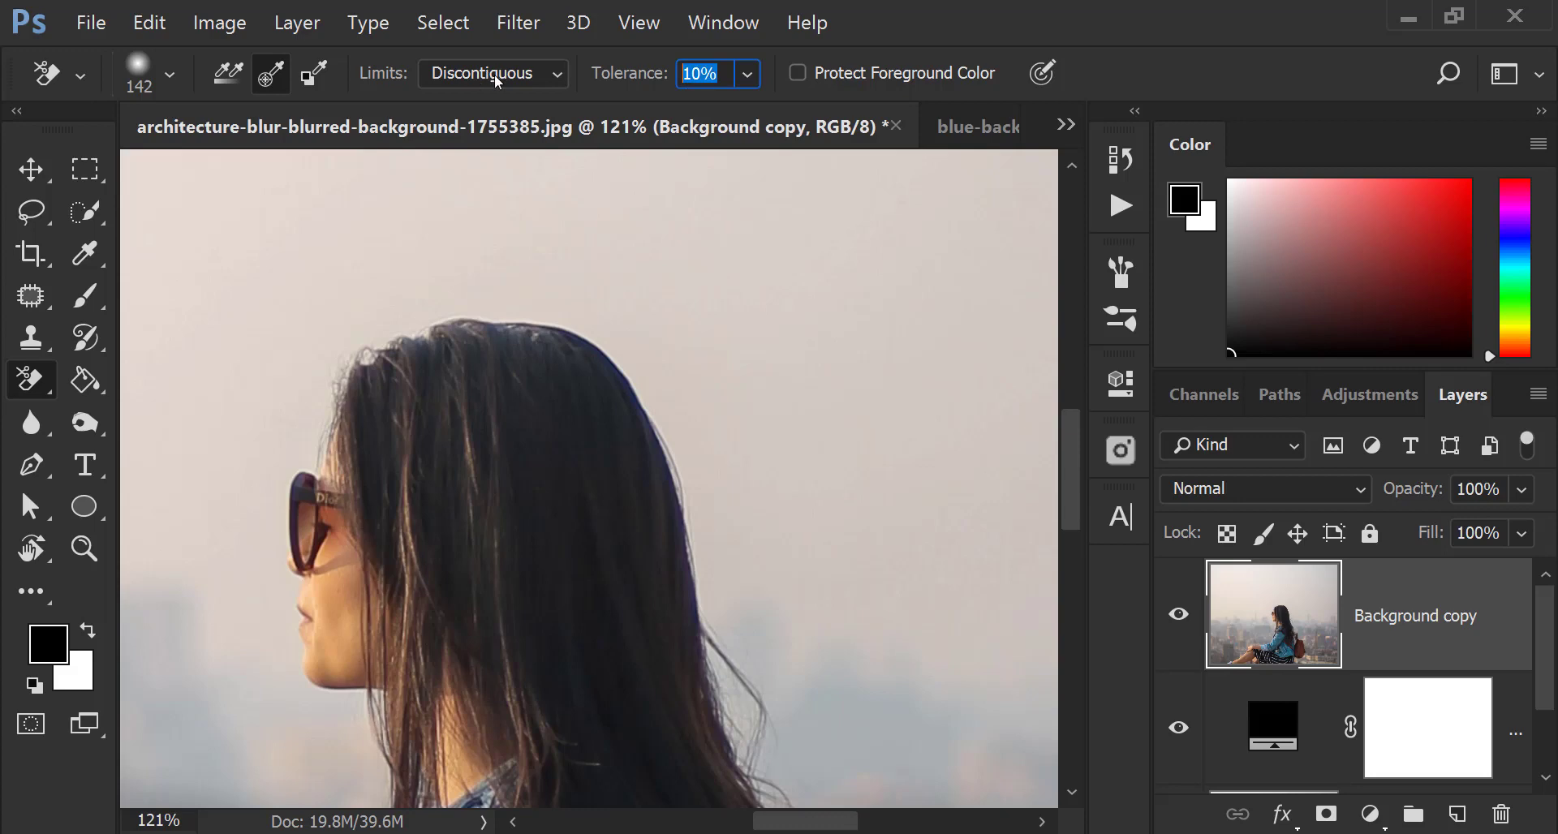
{"action": "key", "text": "Return"}
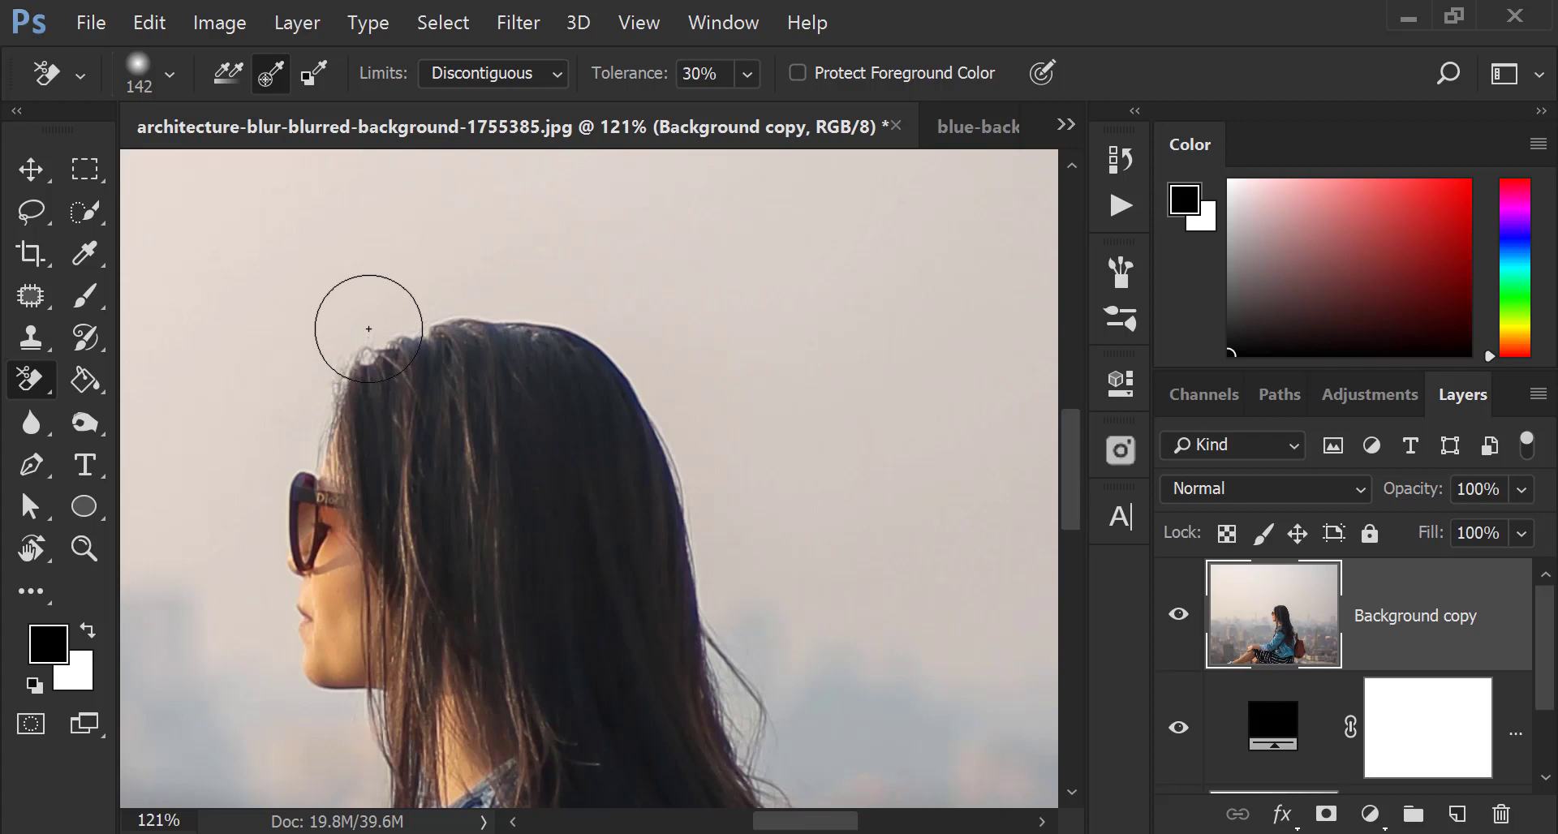
Erase sky above and along her hair edge, zooming in to inspect the result.
{"action": "mouse_move", "coordinate": [372, 325]}
{"action": "left_mouse_down"}
{"action": "mouse_move", "coordinate": [470, 306]}
{"action": "mouse_move", "coordinate": [686, 337]}
{"action": "mouse_move", "coordinate": [730, 504]}
{"action": "mouse_move", "coordinate": [707, 580]}
{"action": "mouse_move", "coordinate": [762, 551]}
{"action": "mouse_move", "coordinate": [819, 715]}
{"action": "mouse_move", "coordinate": [803, 754]}
{"action": "left_mouse_up"}
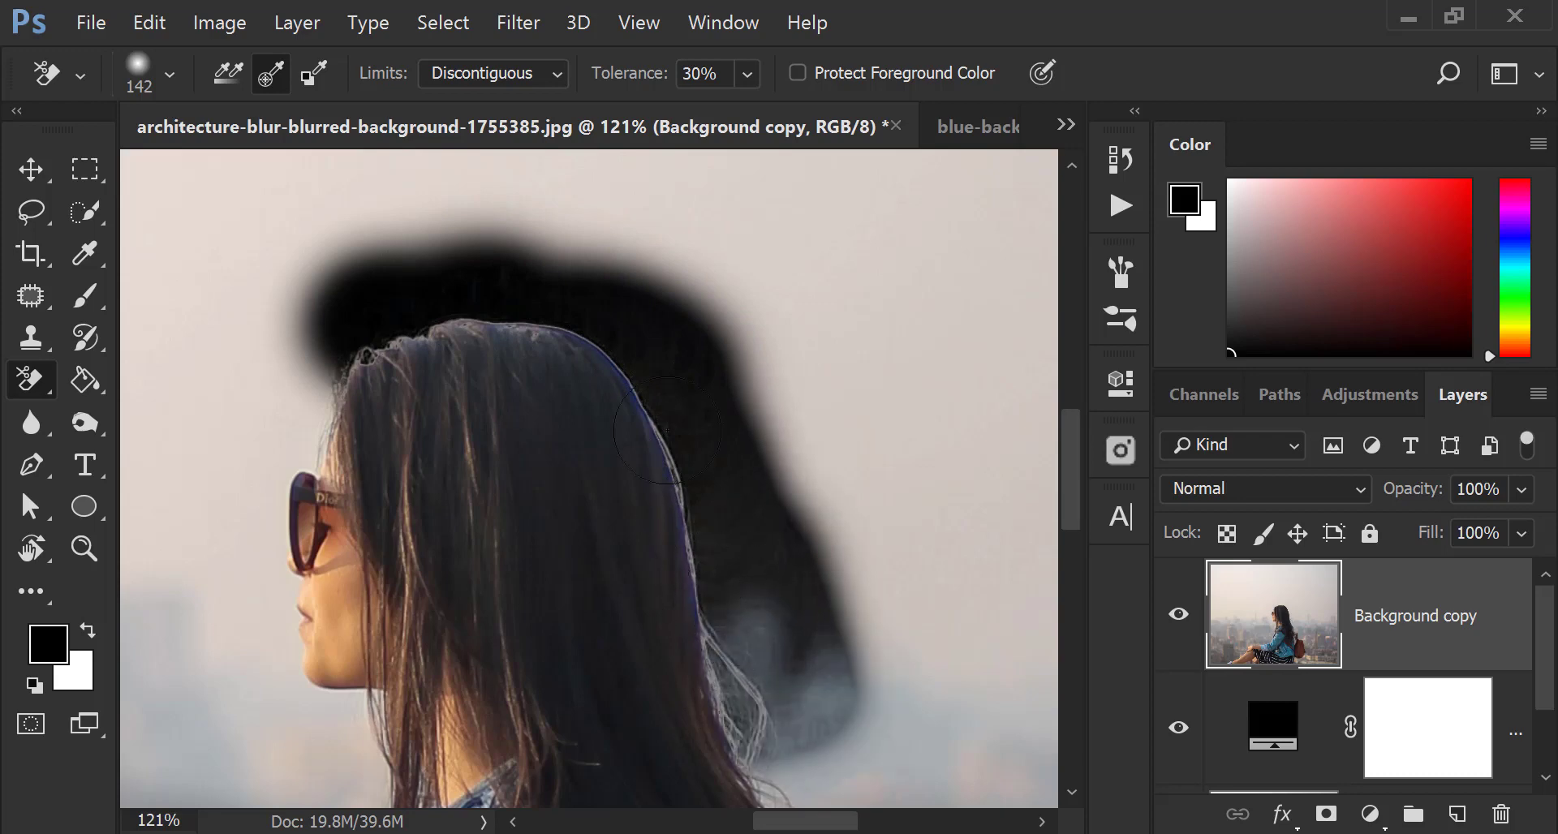
{"action": "left_click_drag", "start_coordinate": [667, 428], "coordinate": [713, 365]}
{"action": "scroll", "coordinate": [685, 373], "scroll_direction": "up", "scroll_amount": 1}
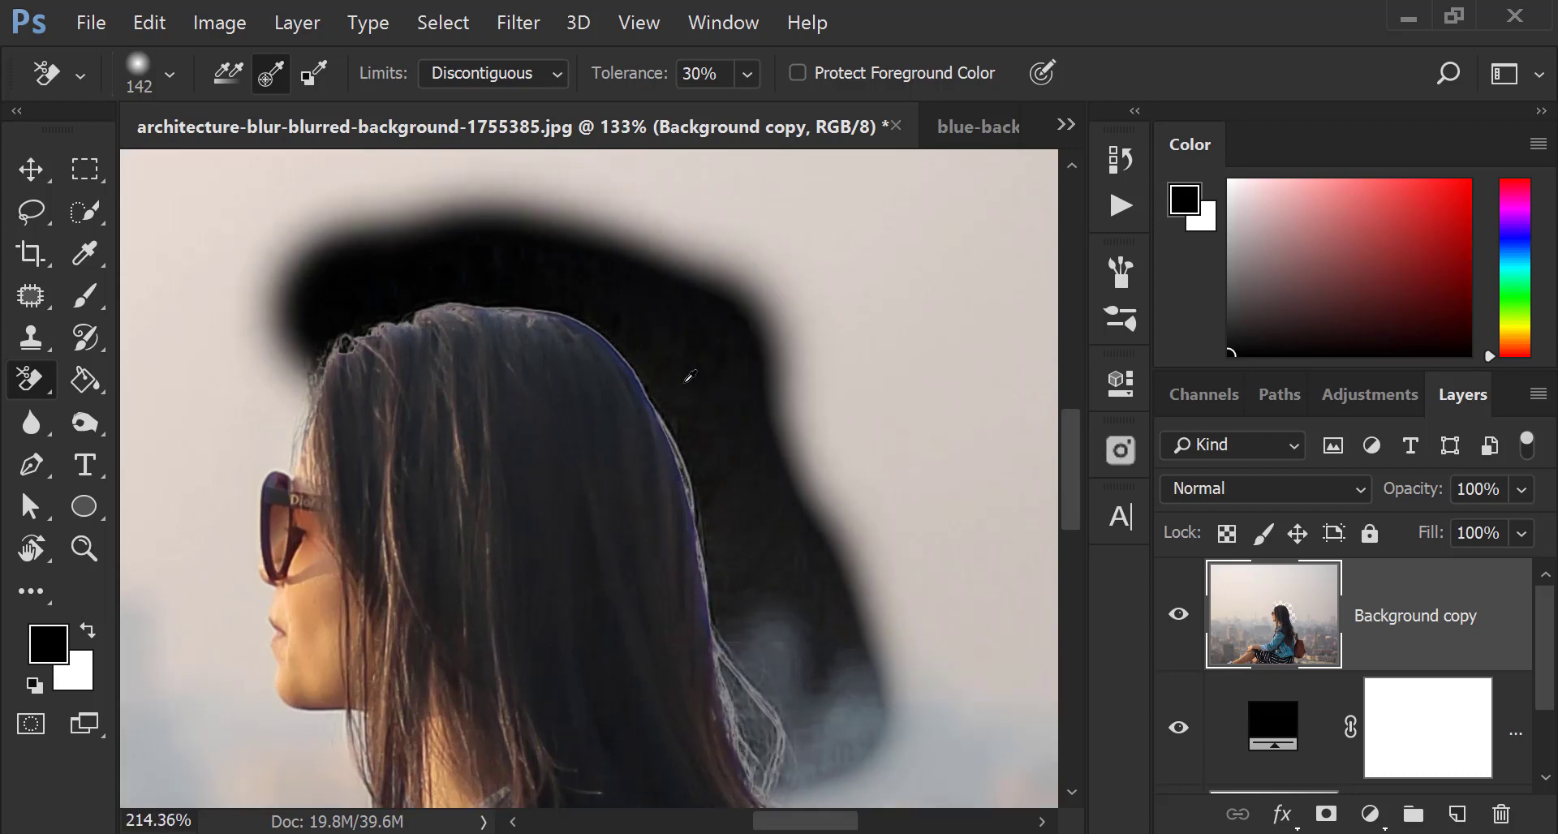
{"action": "scroll", "coordinate": [803, 250], "scroll_direction": "up", "scroll_amount": 3}
{"action": "scroll", "coordinate": [751, 257], "scroll_direction": "up", "scroll_amount": 3}
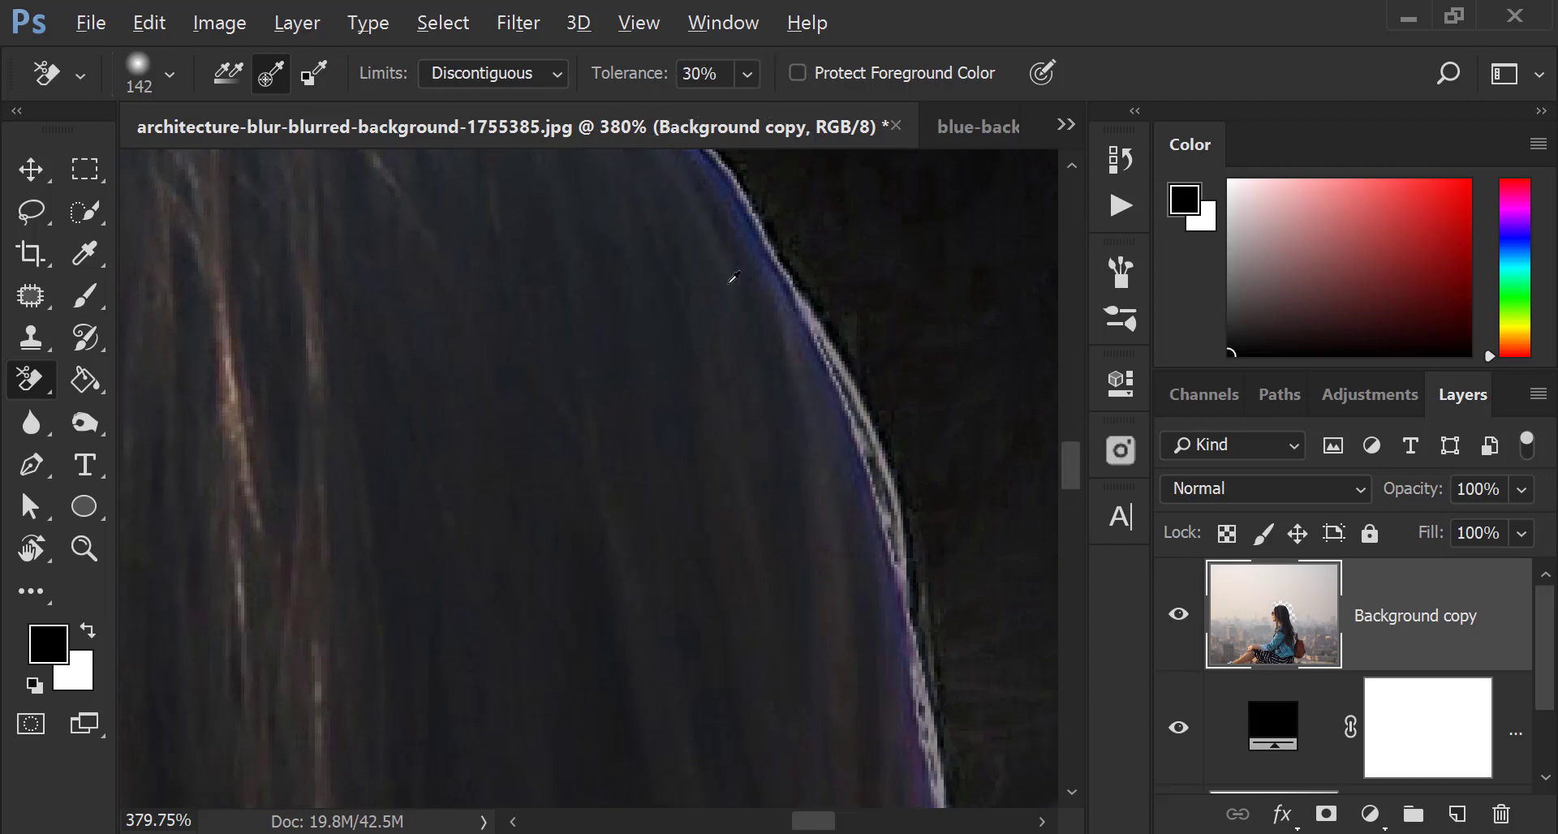
{"action": "scroll", "coordinate": [725, 280], "scroll_direction": "down", "scroll_amount": 3}
{"action": "scroll", "coordinate": [706, 316], "scroll_direction": "down", "scroll_amount": 1}
{"action": "scroll", "coordinate": [683, 325], "scroll_direction": "down", "scroll_amount": 2}
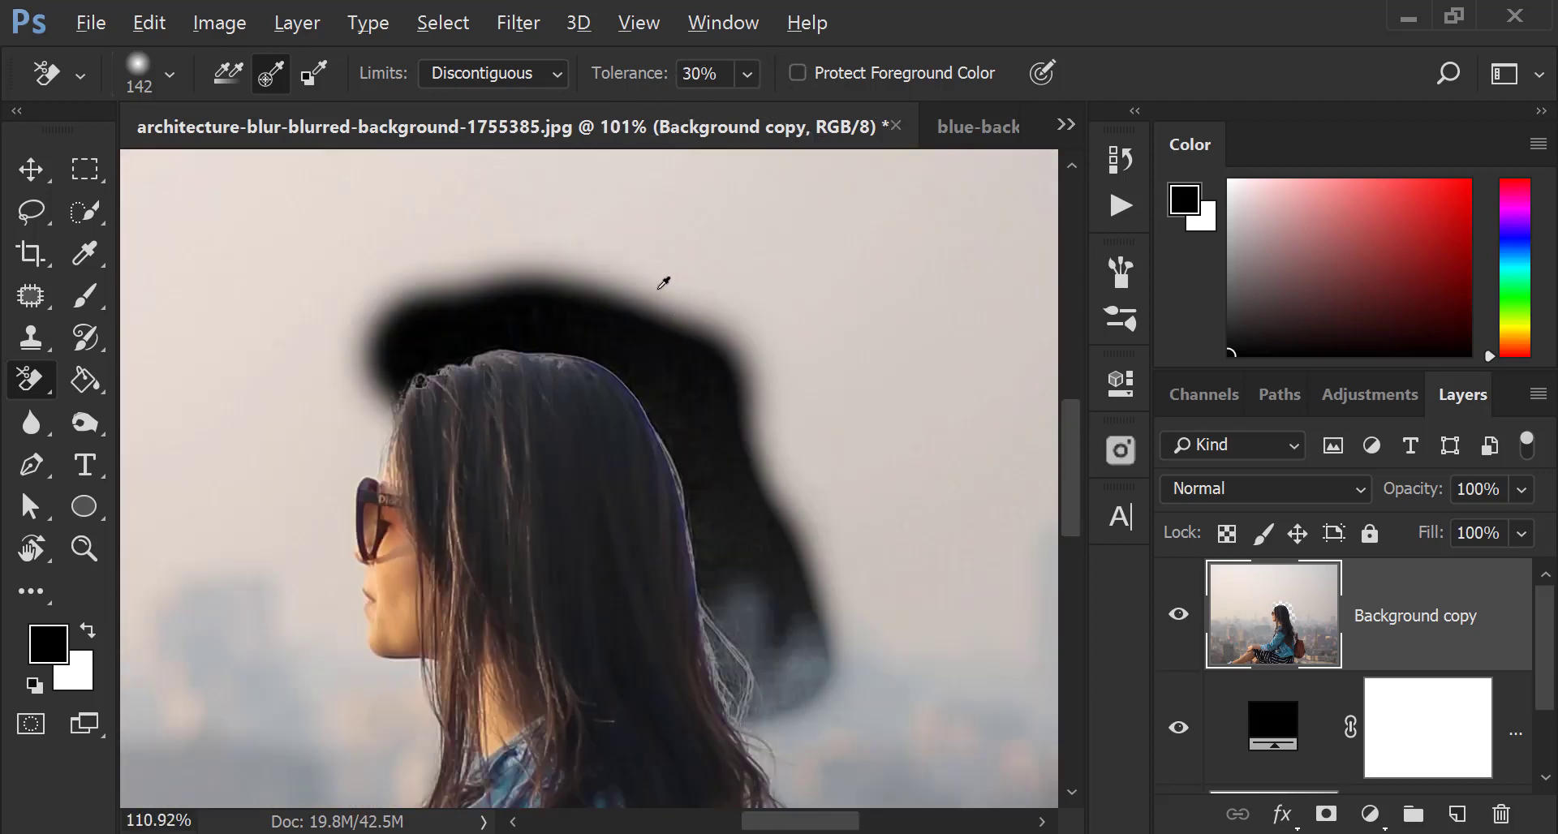
{"action": "scroll", "coordinate": [664, 282], "scroll_direction": "up", "scroll_amount": 1}
Undo the head erasing, set tolerance to 40%, and erase sky along the hair edge.
{"action": "key", "text": "ctrl+z"}
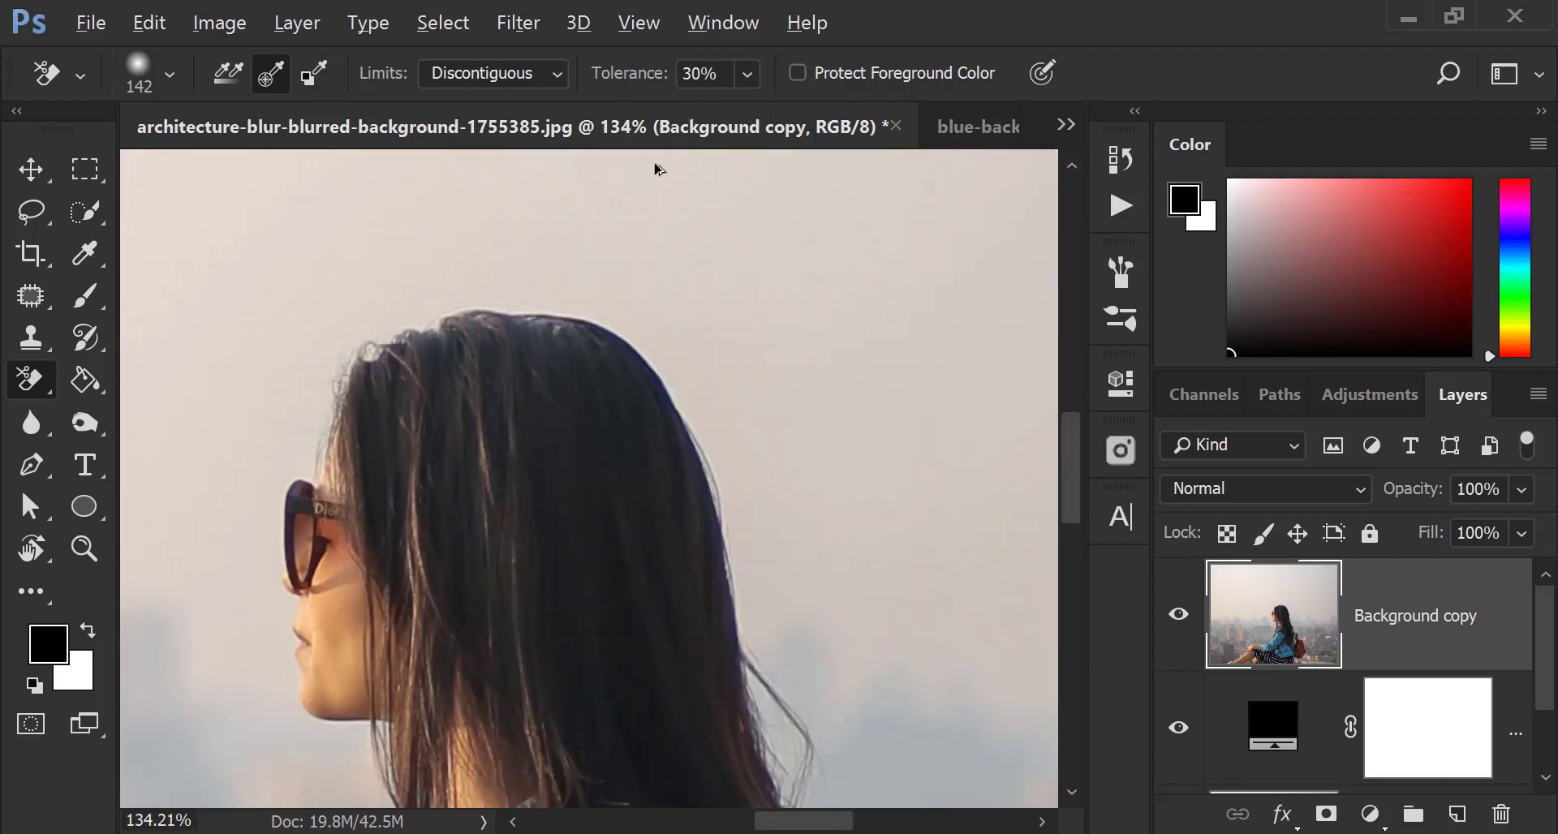
{"action": "type", "text": "40"}
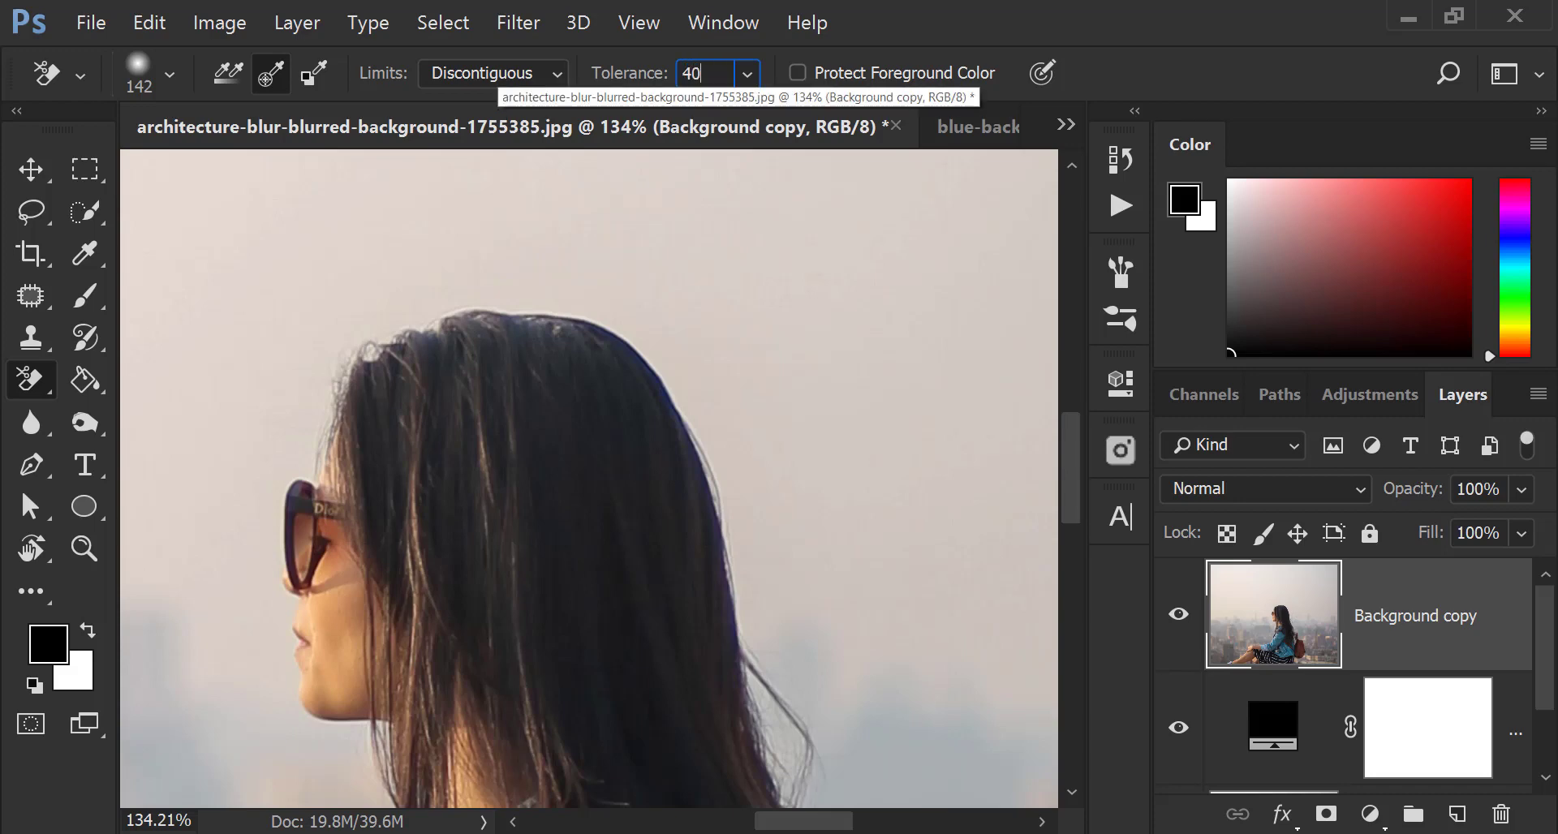
{"action": "key", "text": "Return"}
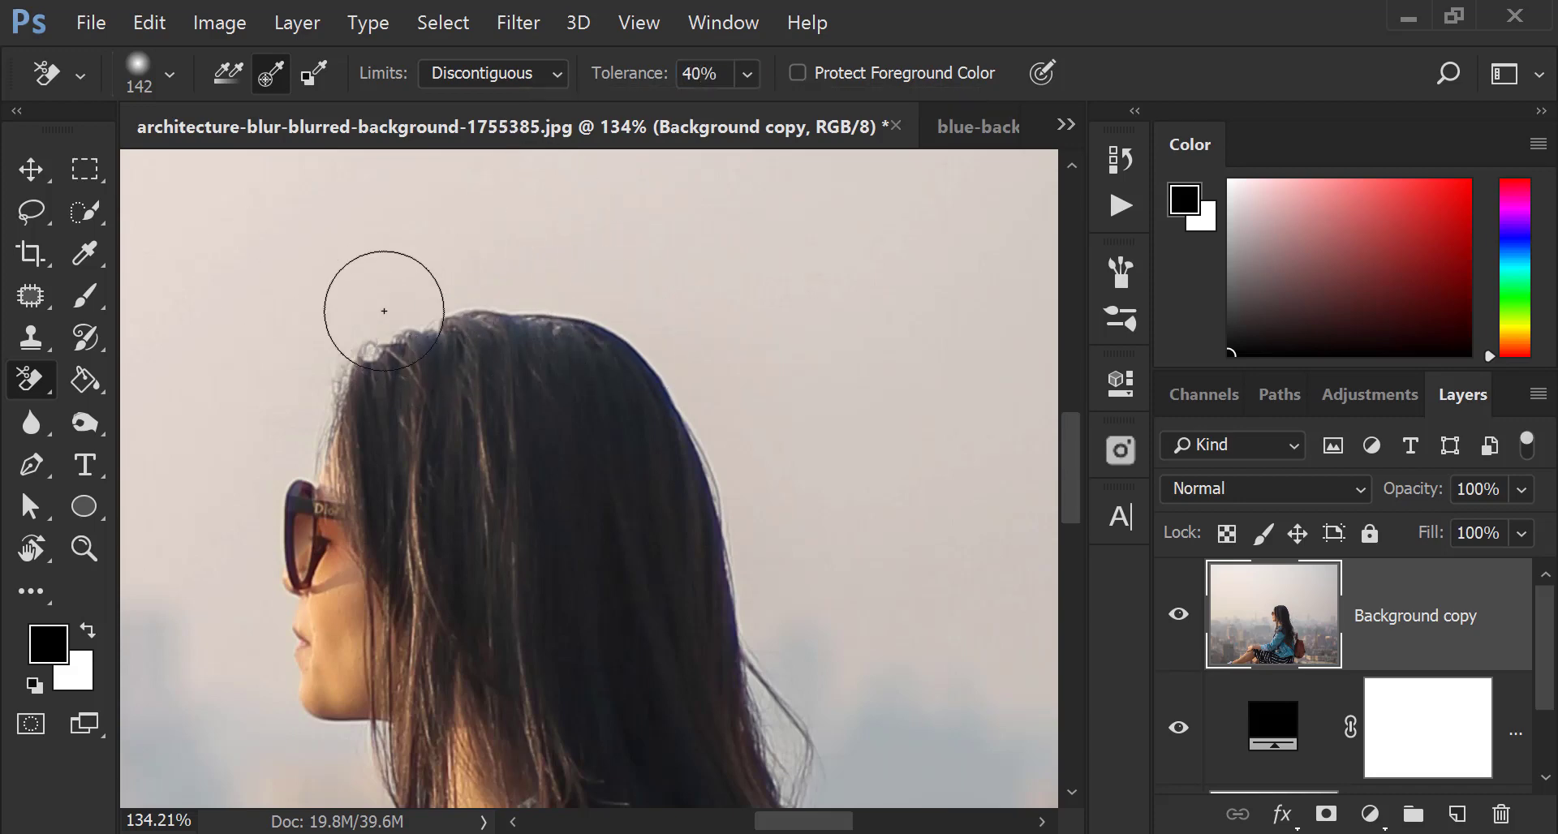
{"action": "mouse_move", "coordinate": [379, 312]}
{"action": "left_mouse_down"}
{"action": "mouse_move", "coordinate": [738, 442]}
{"action": "mouse_move", "coordinate": [795, 612]}
{"action": "mouse_move", "coordinate": [750, 341]}
{"action": "mouse_move", "coordinate": [709, 405]}
{"action": "left_mouse_up"}
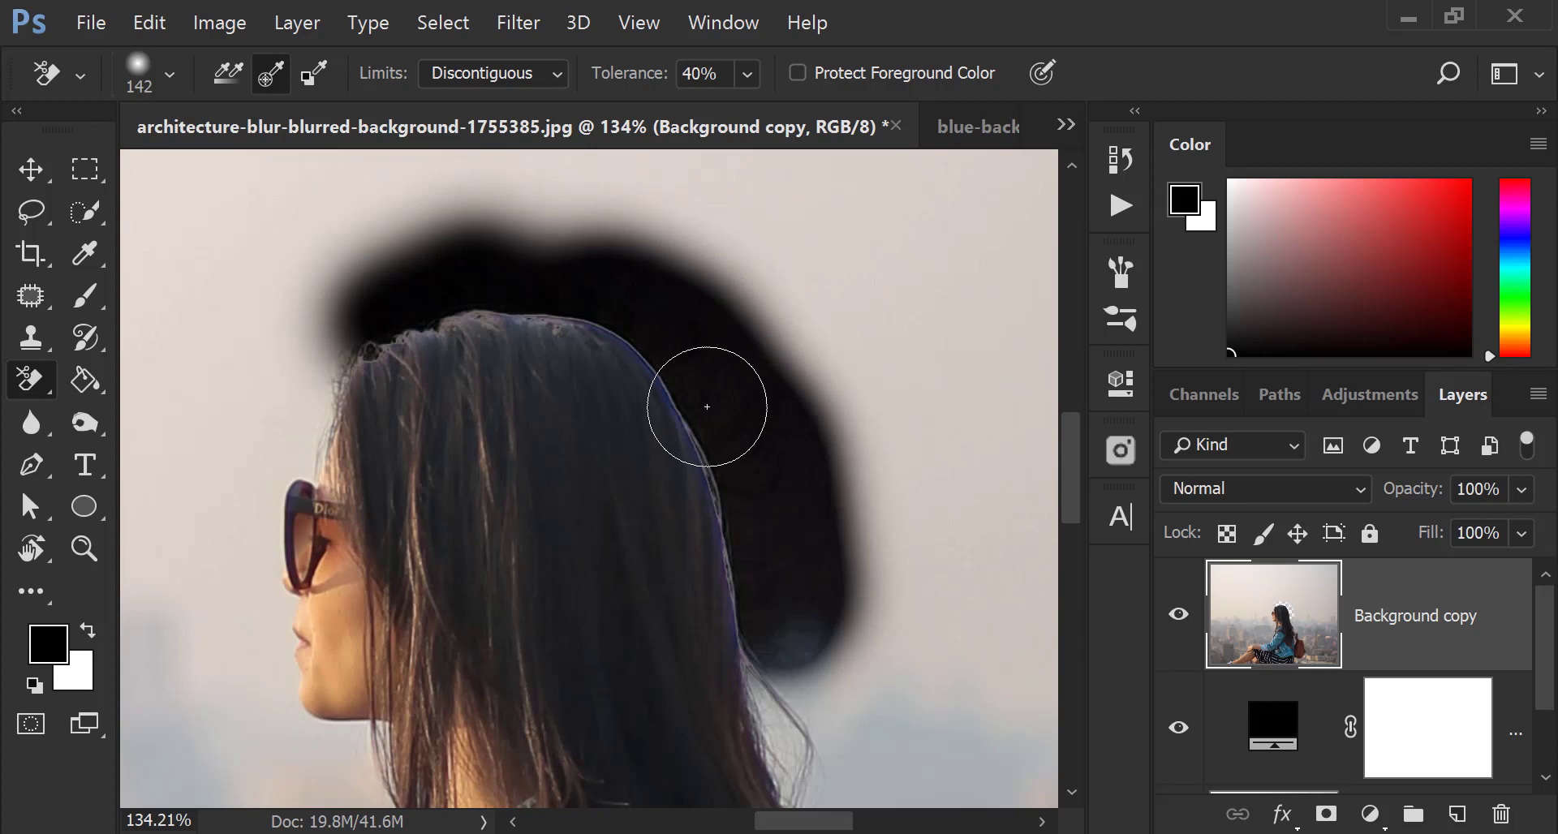
{"action": "left_click_drag", "start_coordinate": [709, 405], "coordinate": [601, 315]}
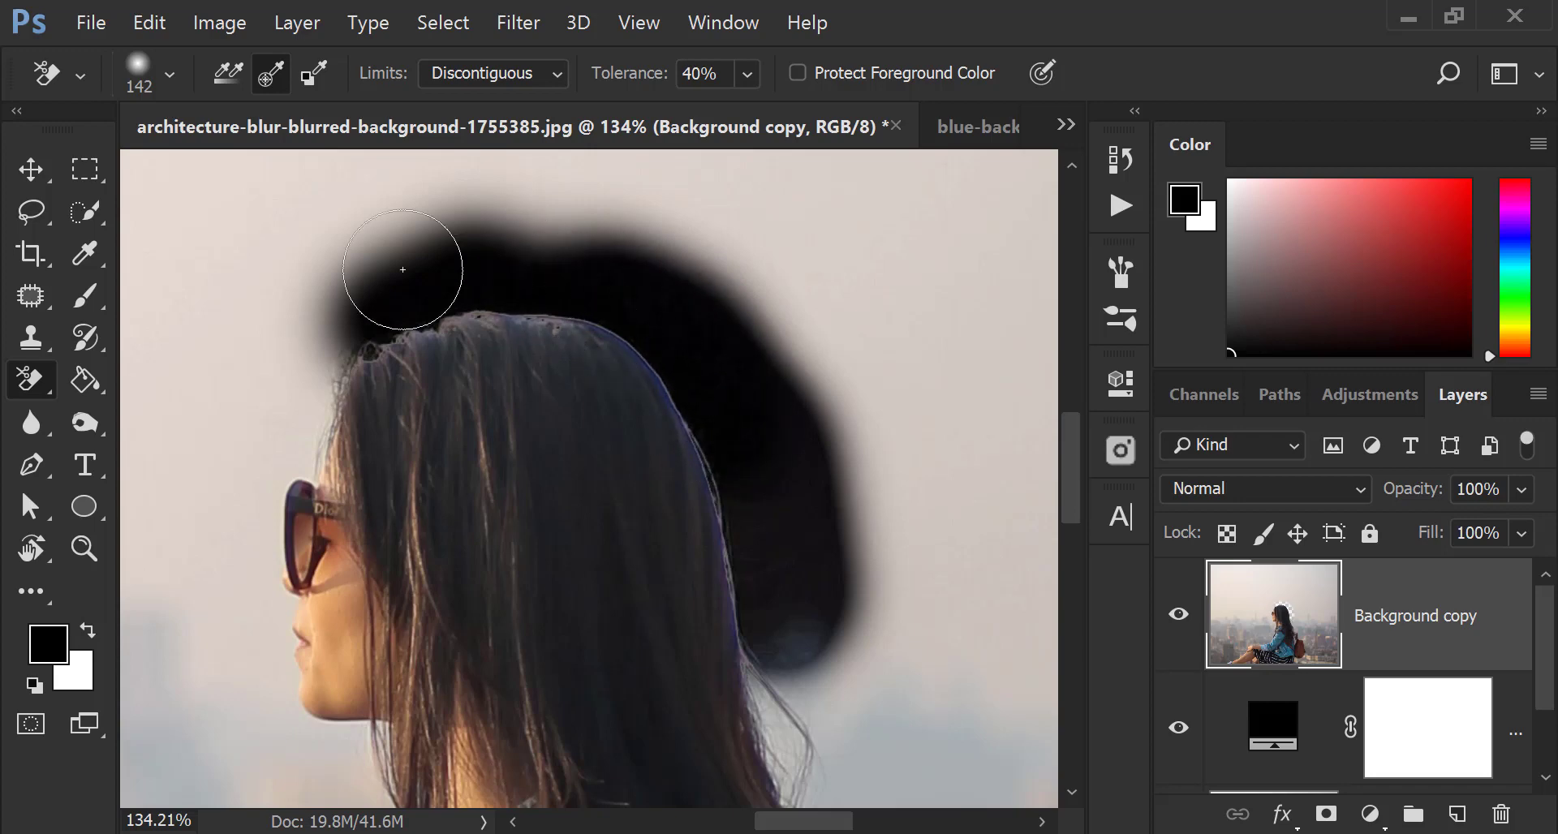
{"action": "left_click_drag", "start_coordinate": [758, 538], "coordinate": [782, 591]}
Erase the sky to the right of her back, keeping the limit Discontiguous.
{"action": "scroll", "coordinate": [706, 357], "scroll_direction": "up", "scroll_amount": 4}
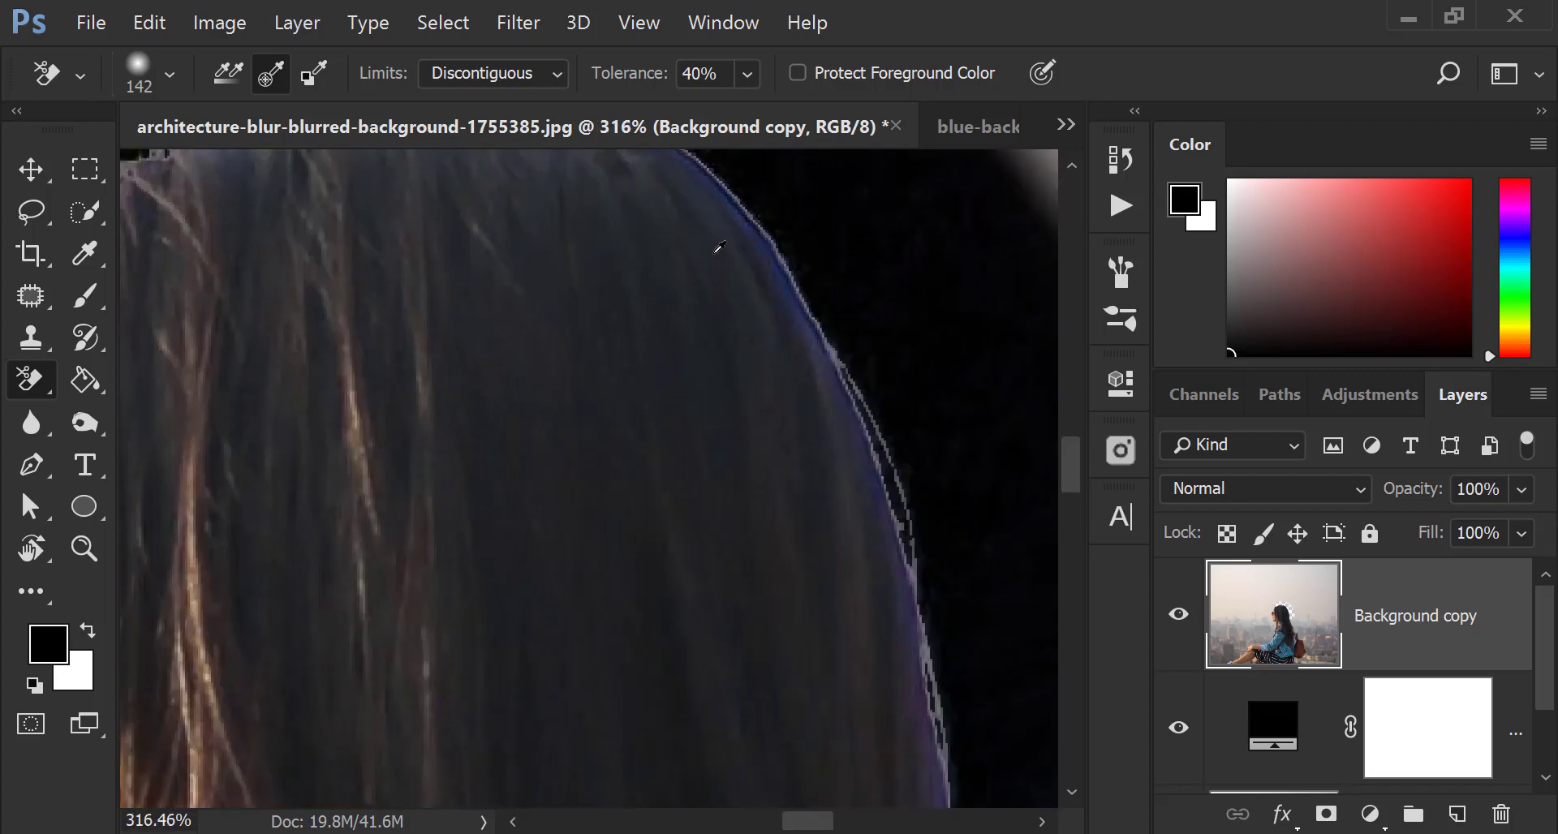
{"action": "scroll", "coordinate": [706, 357], "scroll_direction": "up", "scroll_amount": 1}
{"action": "left_click_drag", "start_coordinate": [770, 322], "coordinate": [460, 598]}
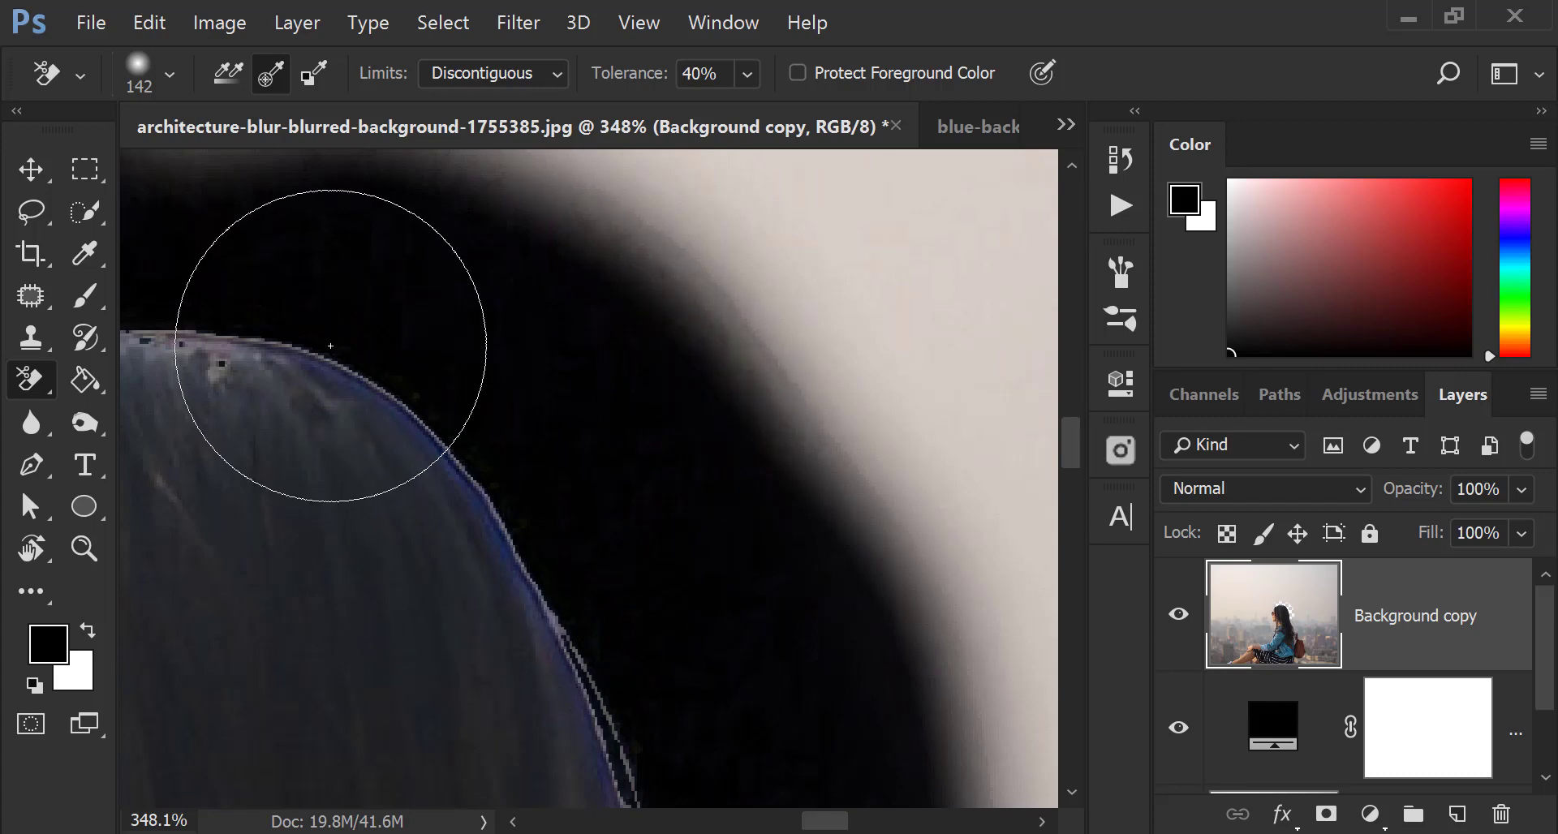
{"action": "scroll", "coordinate": [664, 333], "scroll_direction": "down", "scroll_amount": 3}
{"action": "scroll", "coordinate": [661, 435], "scroll_direction": "down", "scroll_amount": 1}
{"action": "scroll", "coordinate": [630, 492], "scroll_direction": "down", "scroll_amount": 2}
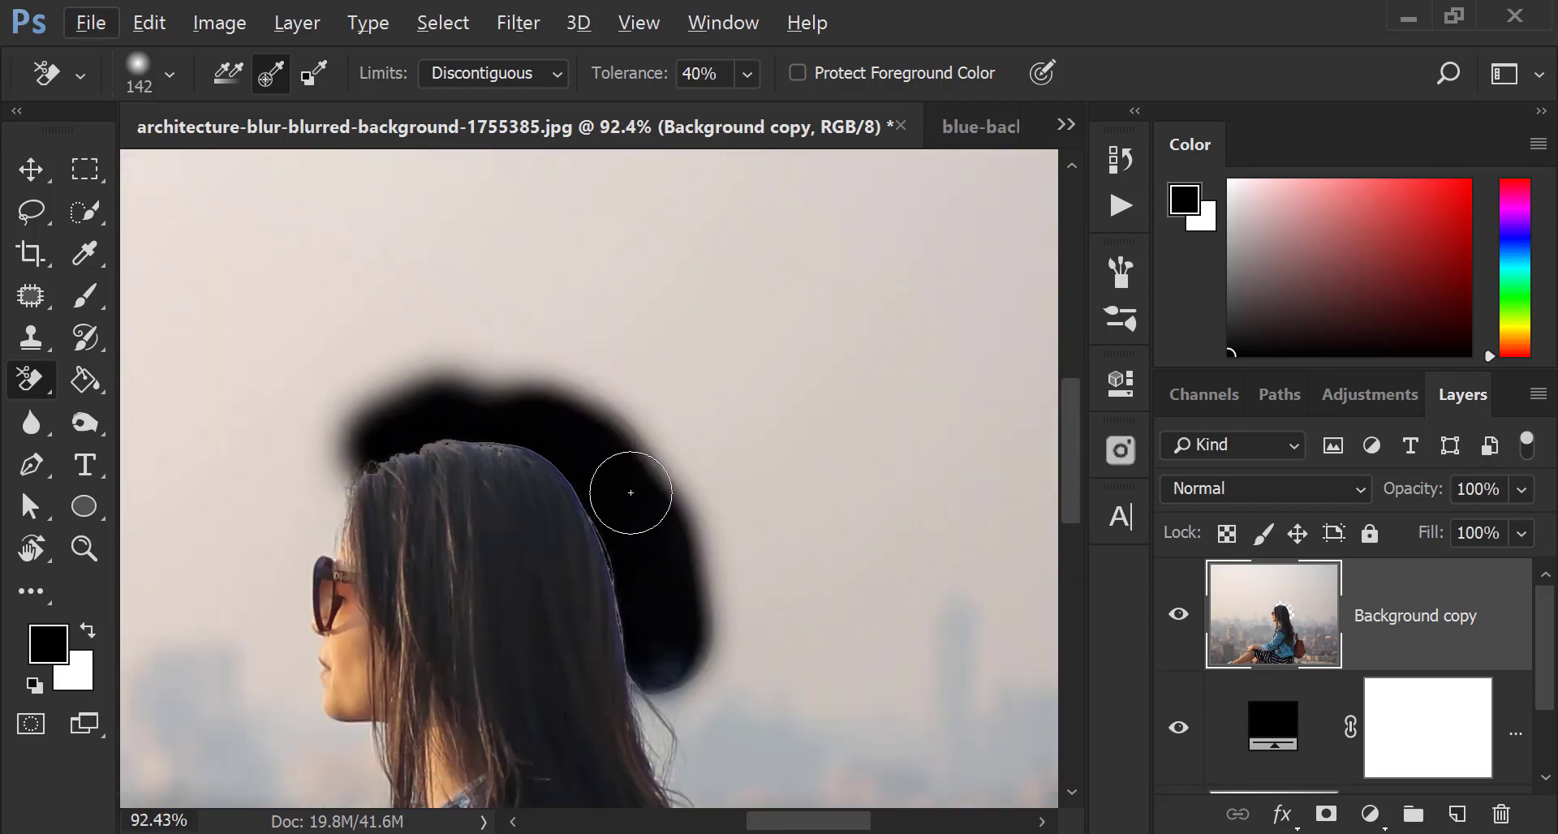
{"action": "left_click_drag", "start_coordinate": [630, 492], "coordinate": [598, 350]}
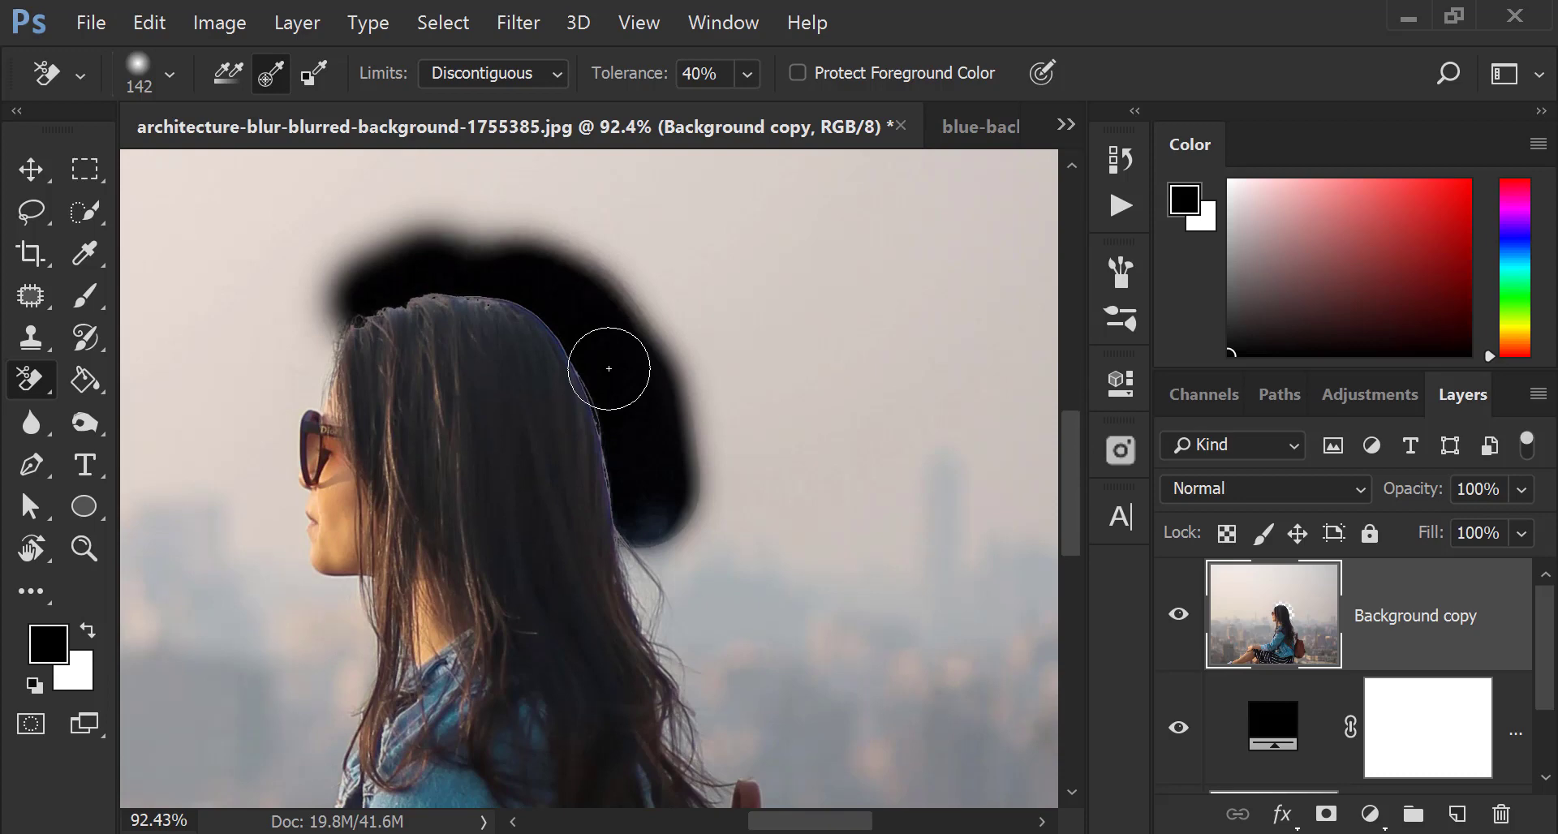
{"action": "mouse_move", "coordinate": [691, 492]}
{"action": "left_mouse_down"}
{"action": "mouse_move", "coordinate": [671, 474]}
{"action": "mouse_move", "coordinate": [686, 672]}
{"action": "mouse_move", "coordinate": [799, 590]}
{"action": "mouse_move", "coordinate": [783, 547]}
{"action": "mouse_move", "coordinate": [779, 698]}
{"action": "mouse_move", "coordinate": [727, 517]}
{"action": "mouse_move", "coordinate": [749, 557]}
{"action": "mouse_move", "coordinate": [723, 574]}
{"action": "mouse_move", "coordinate": [821, 615]}
{"action": "mouse_move", "coordinate": [790, 598]}
{"action": "mouse_move", "coordinate": [844, 595]}
{"action": "mouse_move", "coordinate": [670, 427]}
{"action": "left_mouse_up"}
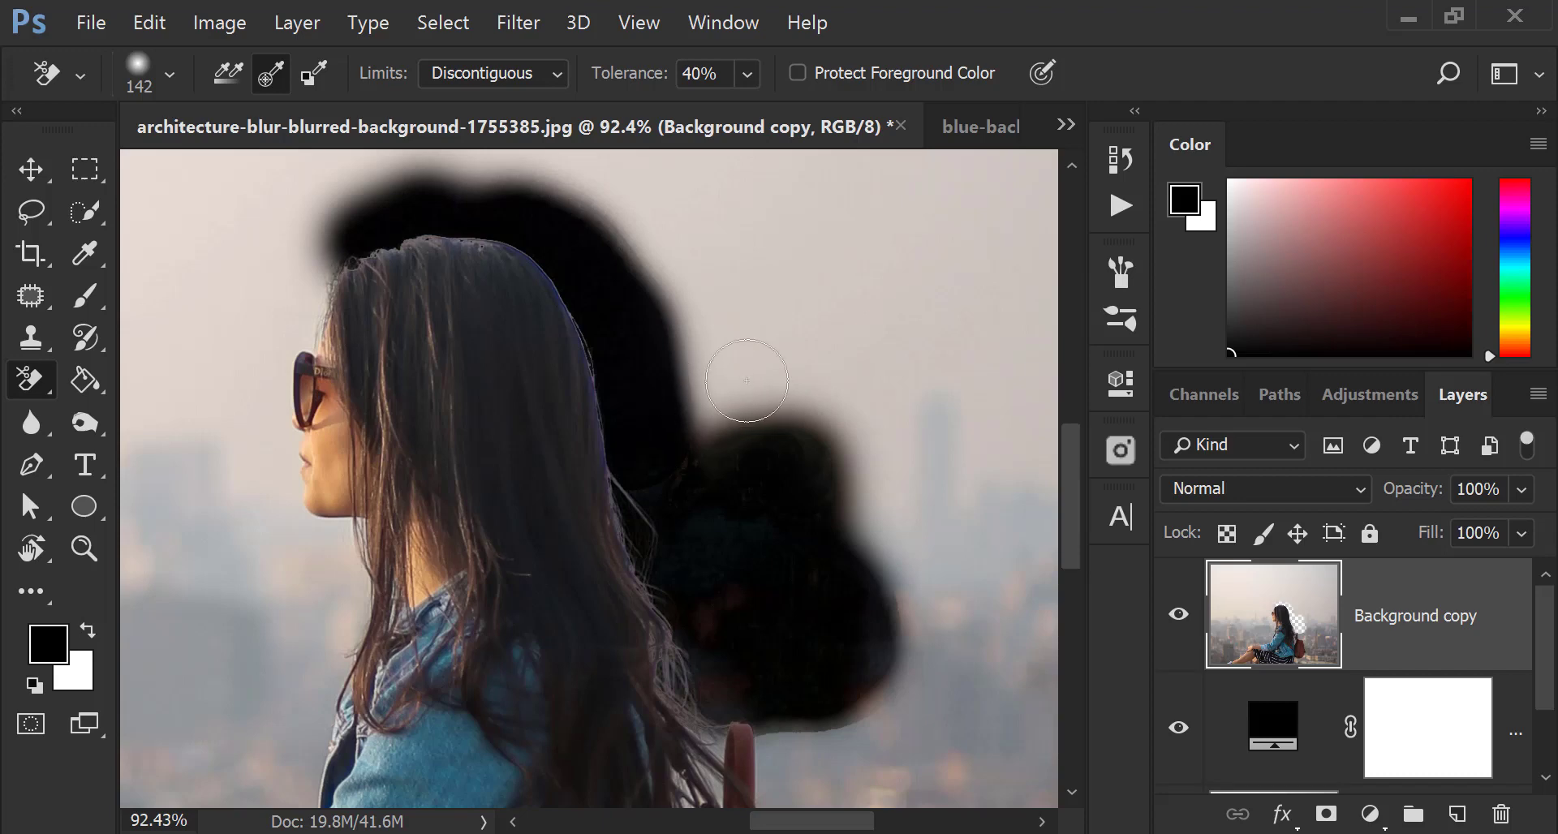
{"action": "mouse_move", "coordinate": [777, 463]}
{"action": "left_mouse_down"}
{"action": "mouse_move", "coordinate": [528, 216]}
{"action": "mouse_move", "coordinate": [481, 243]}
{"action": "left_mouse_up"}
{"action": "left_click", "coordinate": [484, 73]}
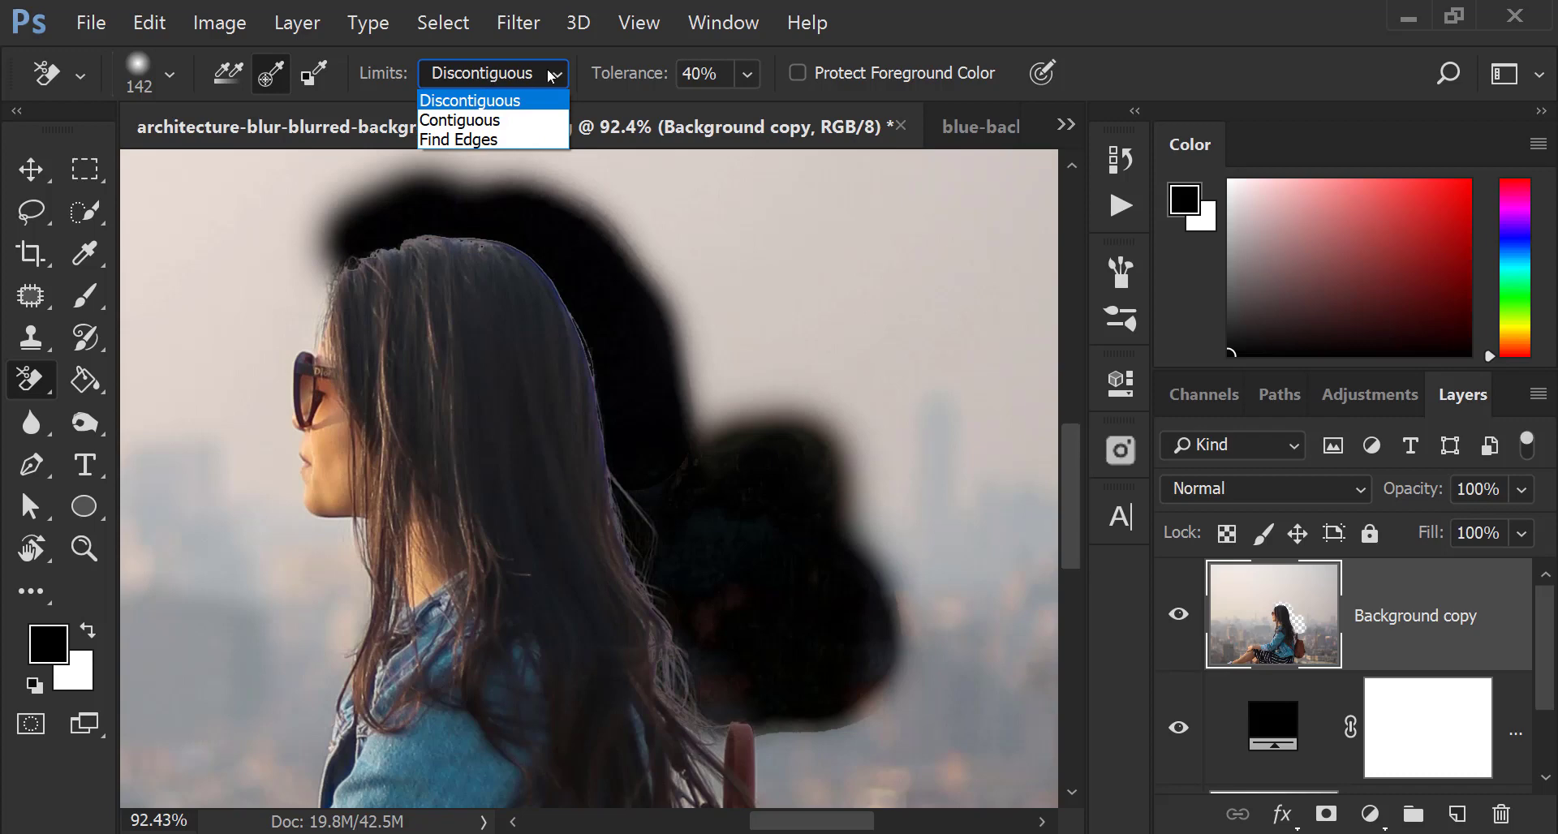
{"action": "left_click", "coordinate": [532, 98]}
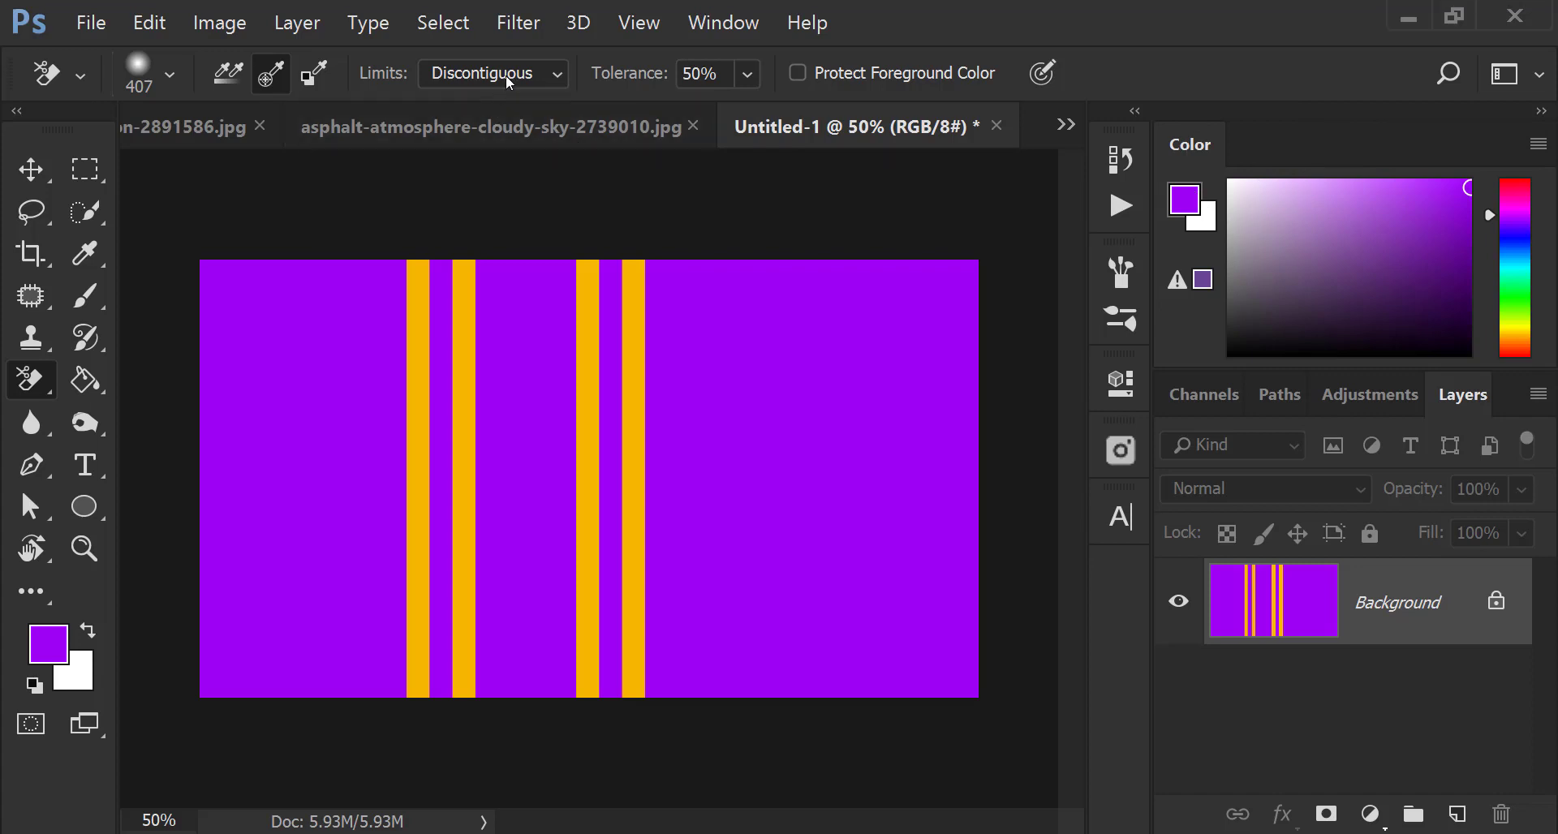
Keep the Background Eraser selected with its limit unchanged.
{"action": "left_click", "coordinate": [509, 81]}
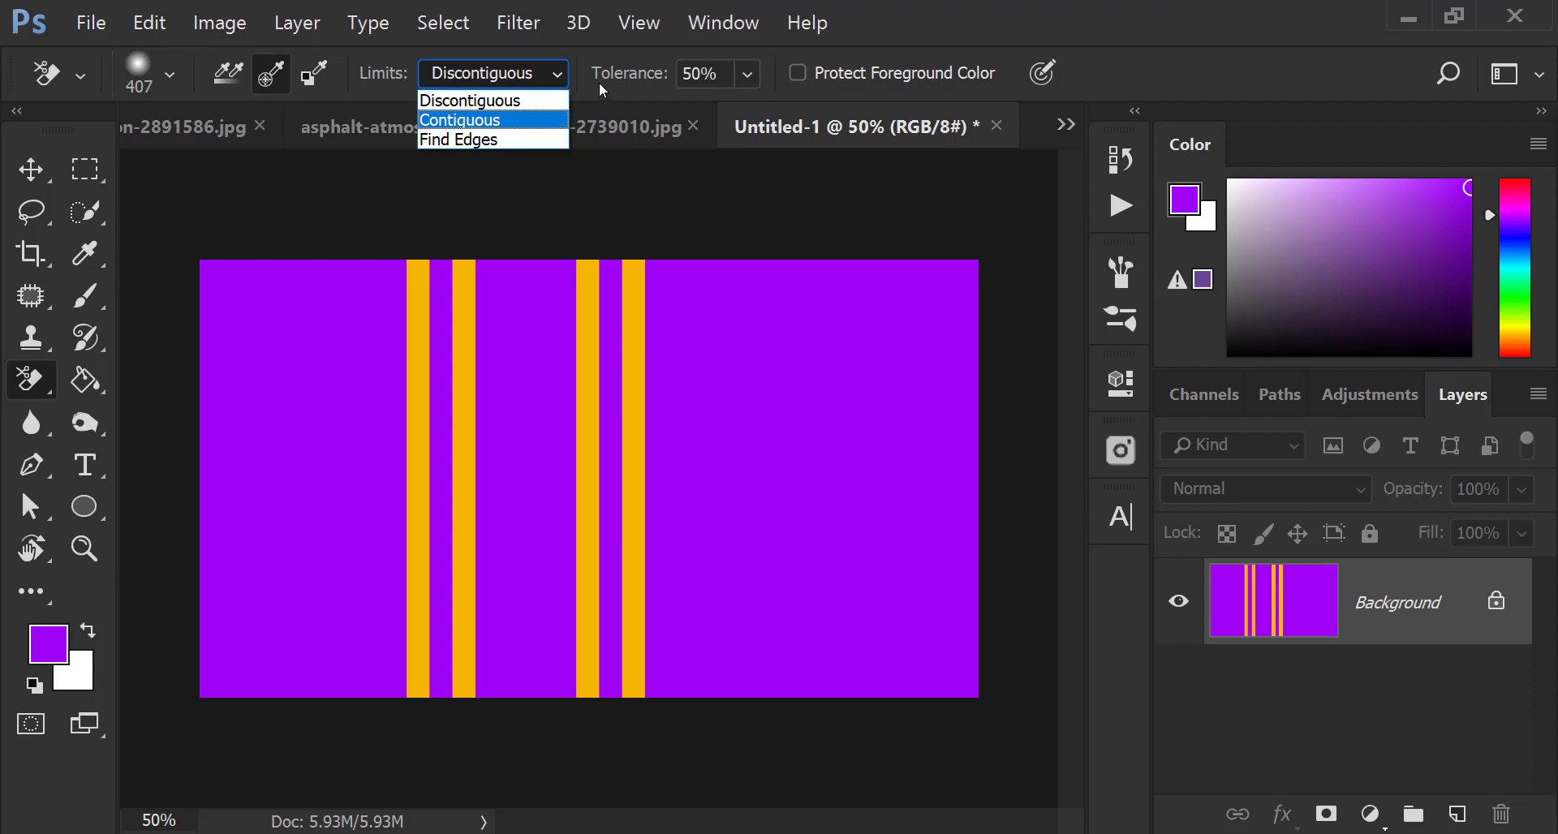
{"action": "left_click", "coordinate": [471, 100]}
{"action": "right_click", "coordinate": [30, 379]}
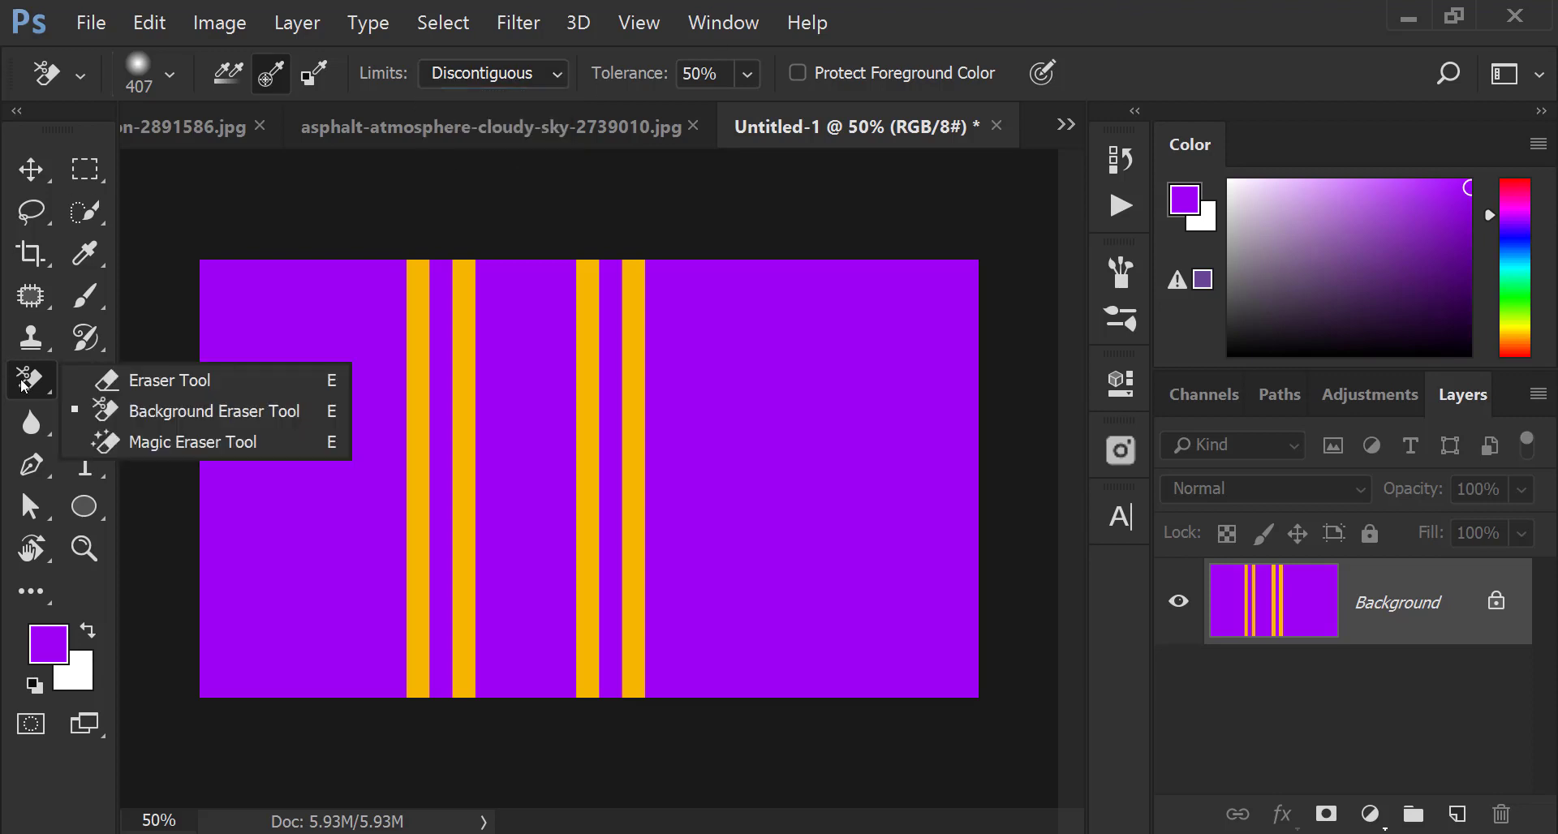
{"action": "left_click", "coordinate": [176, 414]}
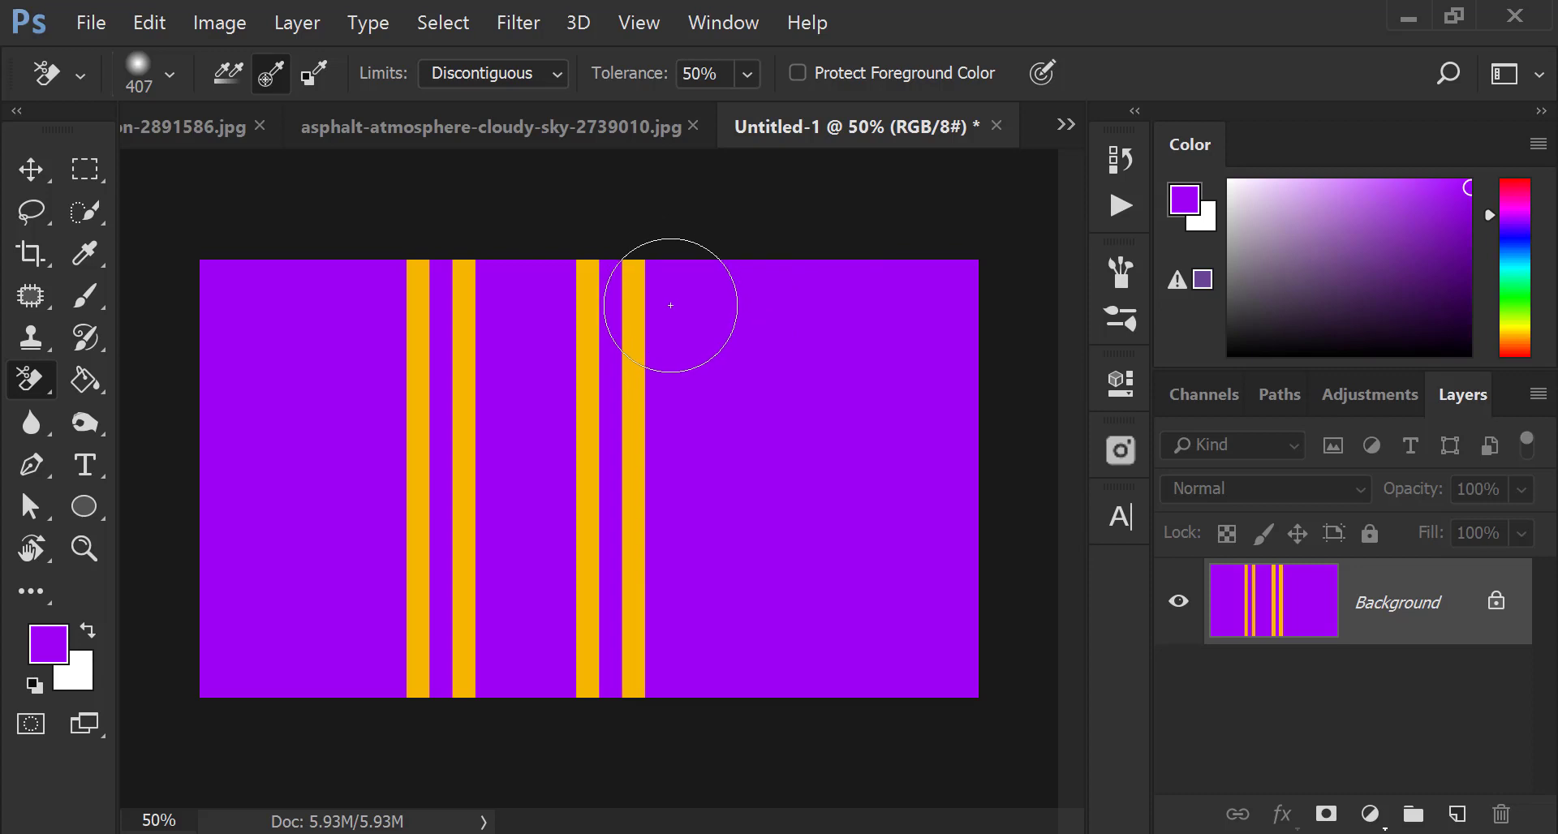
Test-erase purple between the stripes, undo it, and set the limit to Contiguous.
{"action": "mouse_move", "coordinate": [670, 305]}
{"action": "left_mouse_down"}
{"action": "mouse_move", "coordinate": [469, 301]}
{"action": "mouse_move", "coordinate": [722, 453]}
{"action": "mouse_move", "coordinate": [835, 306]}
{"action": "mouse_move", "coordinate": [192, 347]}
{"action": "mouse_move", "coordinate": [1047, 620]}
{"action": "mouse_move", "coordinate": [563, 452]}
{"action": "left_mouse_up"}
{"action": "key", "text": "ctrl+z"}
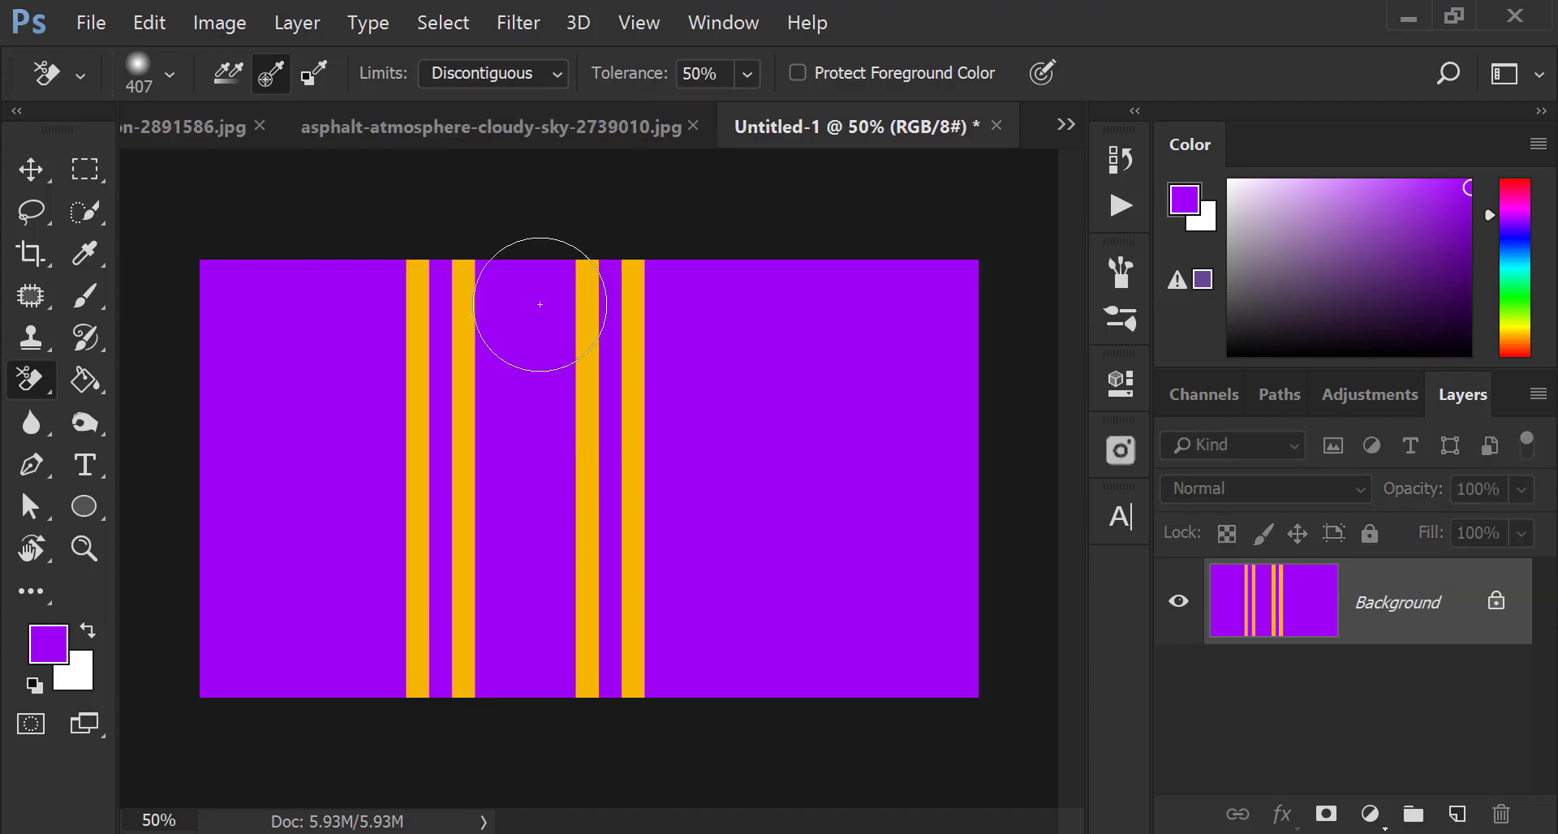
{"action": "left_click", "coordinate": [526, 74]}
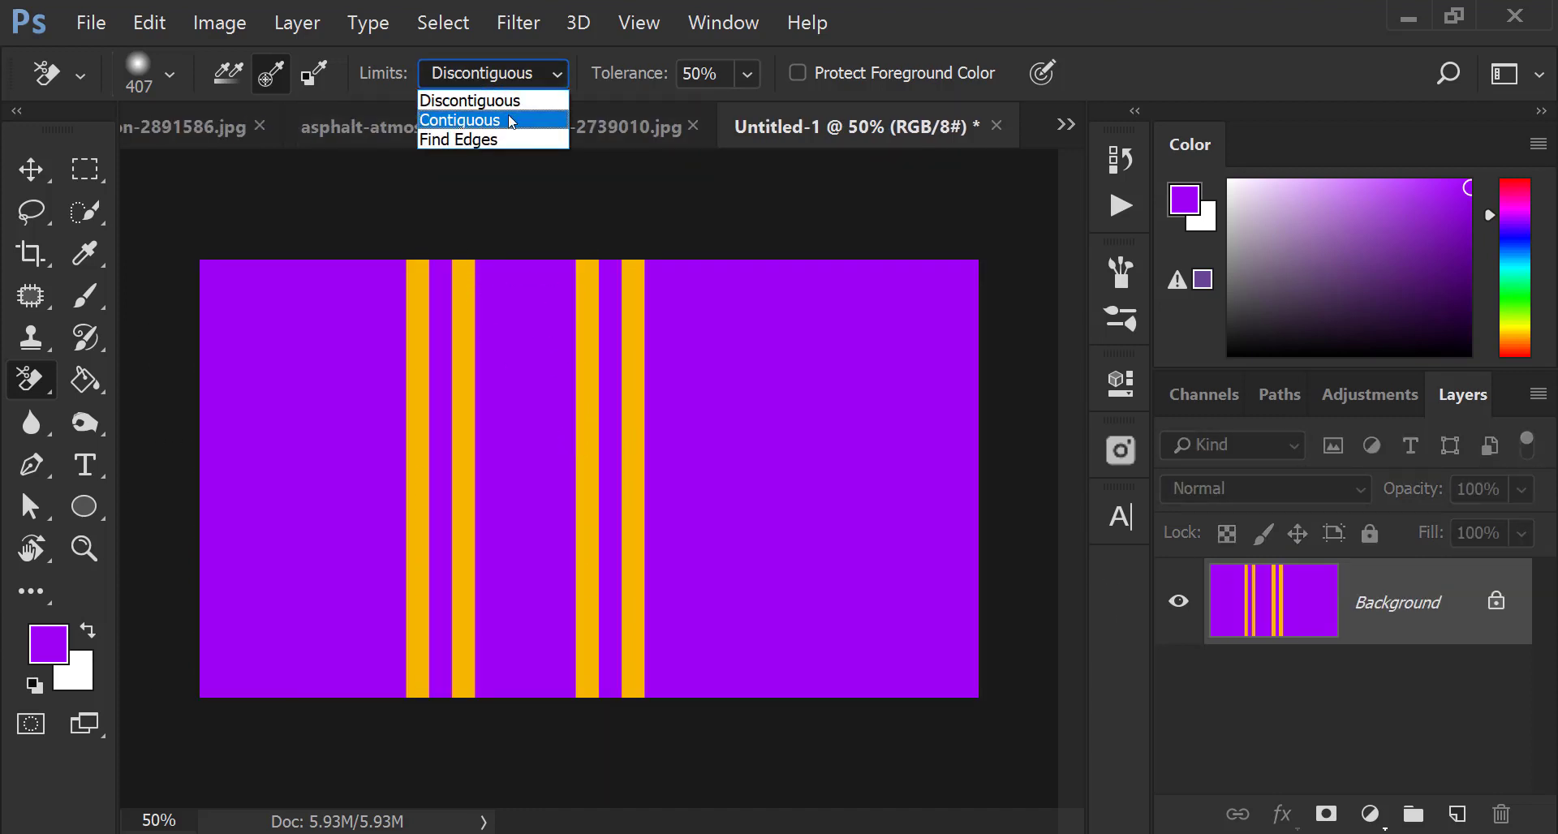
{"action": "left_click", "coordinate": [512, 116]}
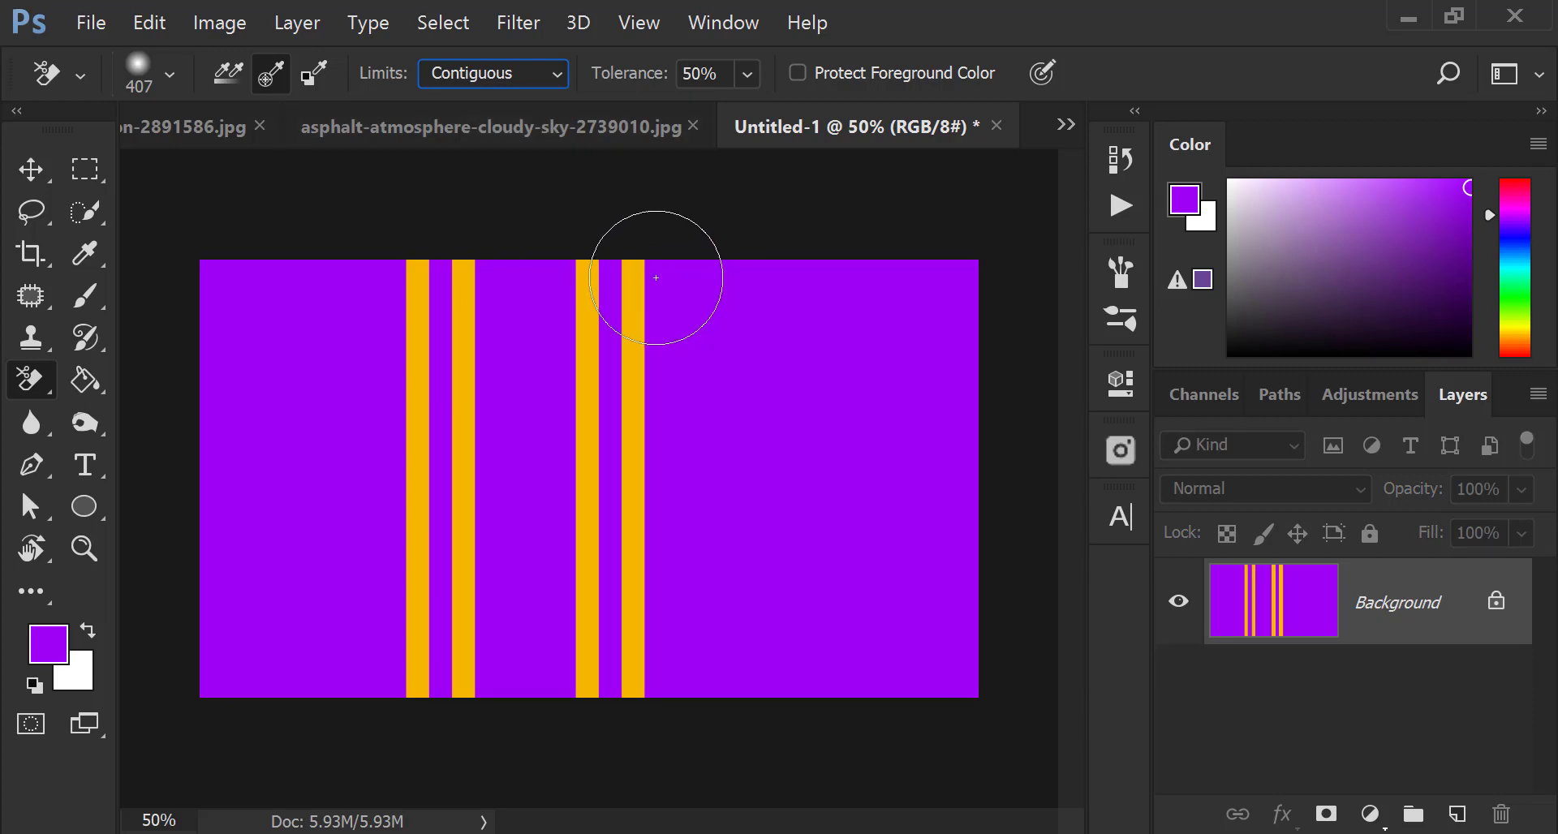
Erase the purple right of the last stripe and between the right and middle orange stripes.
{"action": "mouse_move", "coordinate": [655, 267]}
{"action": "left_mouse_down"}
{"action": "mouse_move", "coordinate": [653, 666]}
{"action": "mouse_move", "coordinate": [679, 644]}
{"action": "mouse_move", "coordinate": [753, 402]}
{"action": "mouse_move", "coordinate": [912, 303]}
{"action": "mouse_move", "coordinate": [811, 341]}
{"action": "mouse_move", "coordinate": [887, 522]}
{"action": "mouse_move", "coordinate": [760, 639]}
{"action": "mouse_move", "coordinate": [991, 529]}
{"action": "mouse_move", "coordinate": [946, 233]}
{"action": "mouse_move", "coordinate": [752, 250]}
{"action": "mouse_move", "coordinate": [744, 273]}
{"action": "left_mouse_up"}
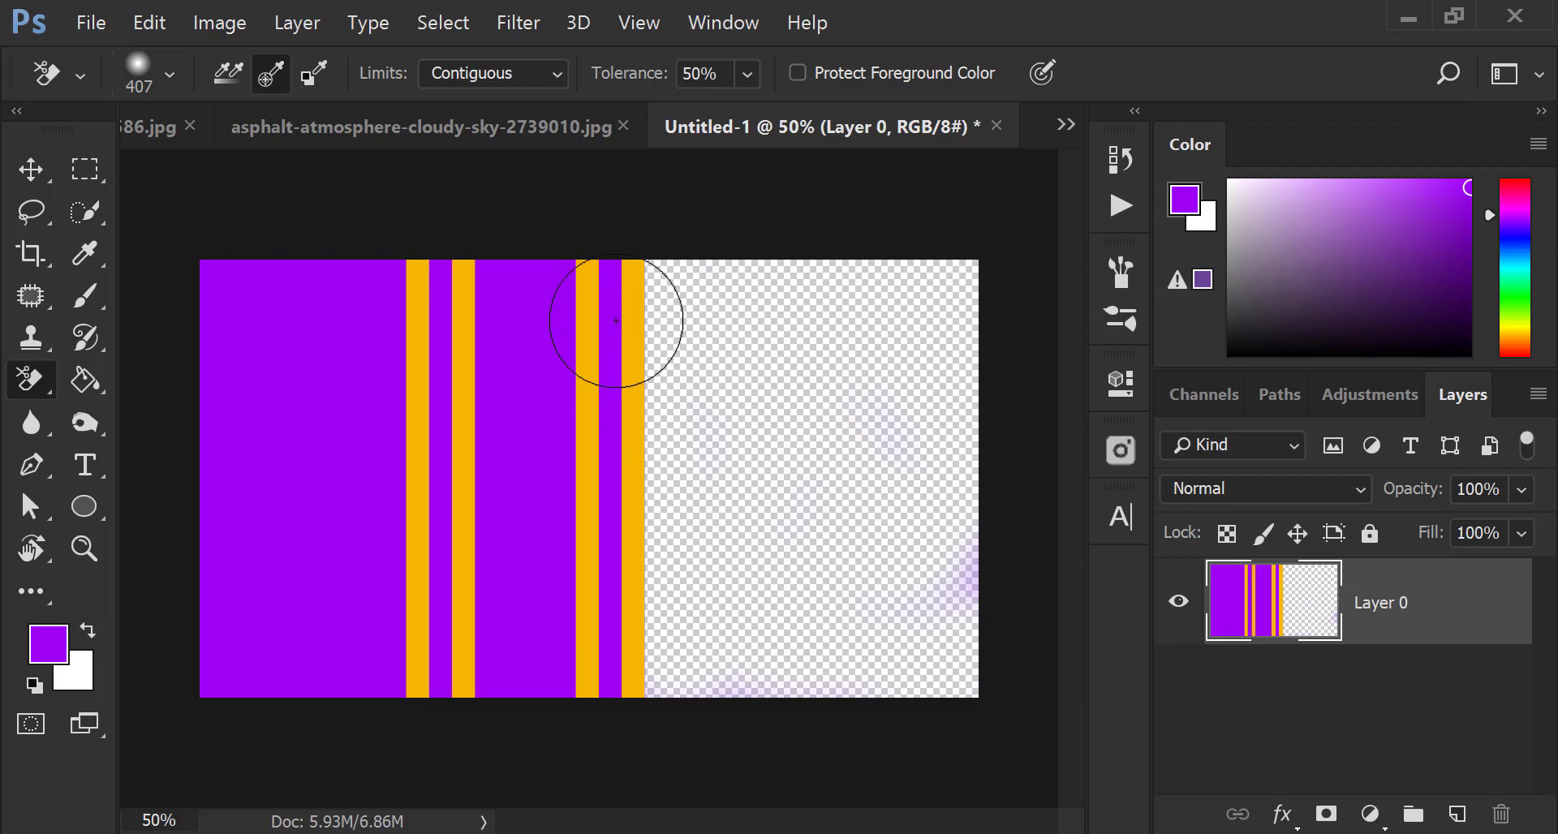
{"action": "mouse_move", "coordinate": [610, 329]}
{"action": "left_mouse_down"}
{"action": "mouse_move", "coordinate": [608, 311]}
{"action": "mouse_move", "coordinate": [613, 670]}
{"action": "left_mouse_up"}
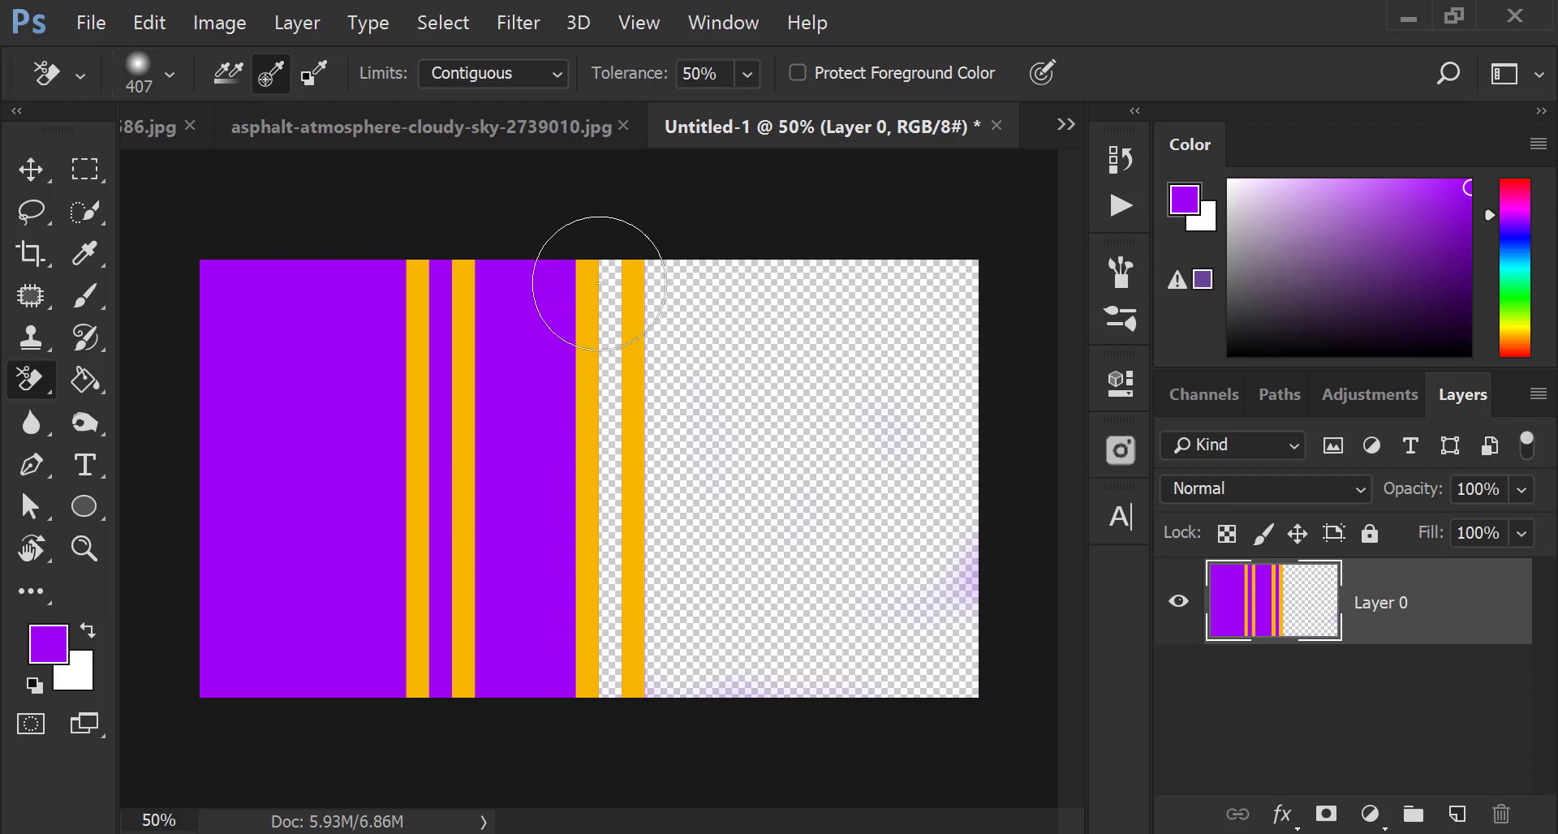
{"action": "mouse_move", "coordinate": [539, 271]}
{"action": "left_mouse_down"}
{"action": "mouse_move", "coordinate": [506, 355]}
{"action": "mouse_move", "coordinate": [501, 300]}
{"action": "left_mouse_up"}
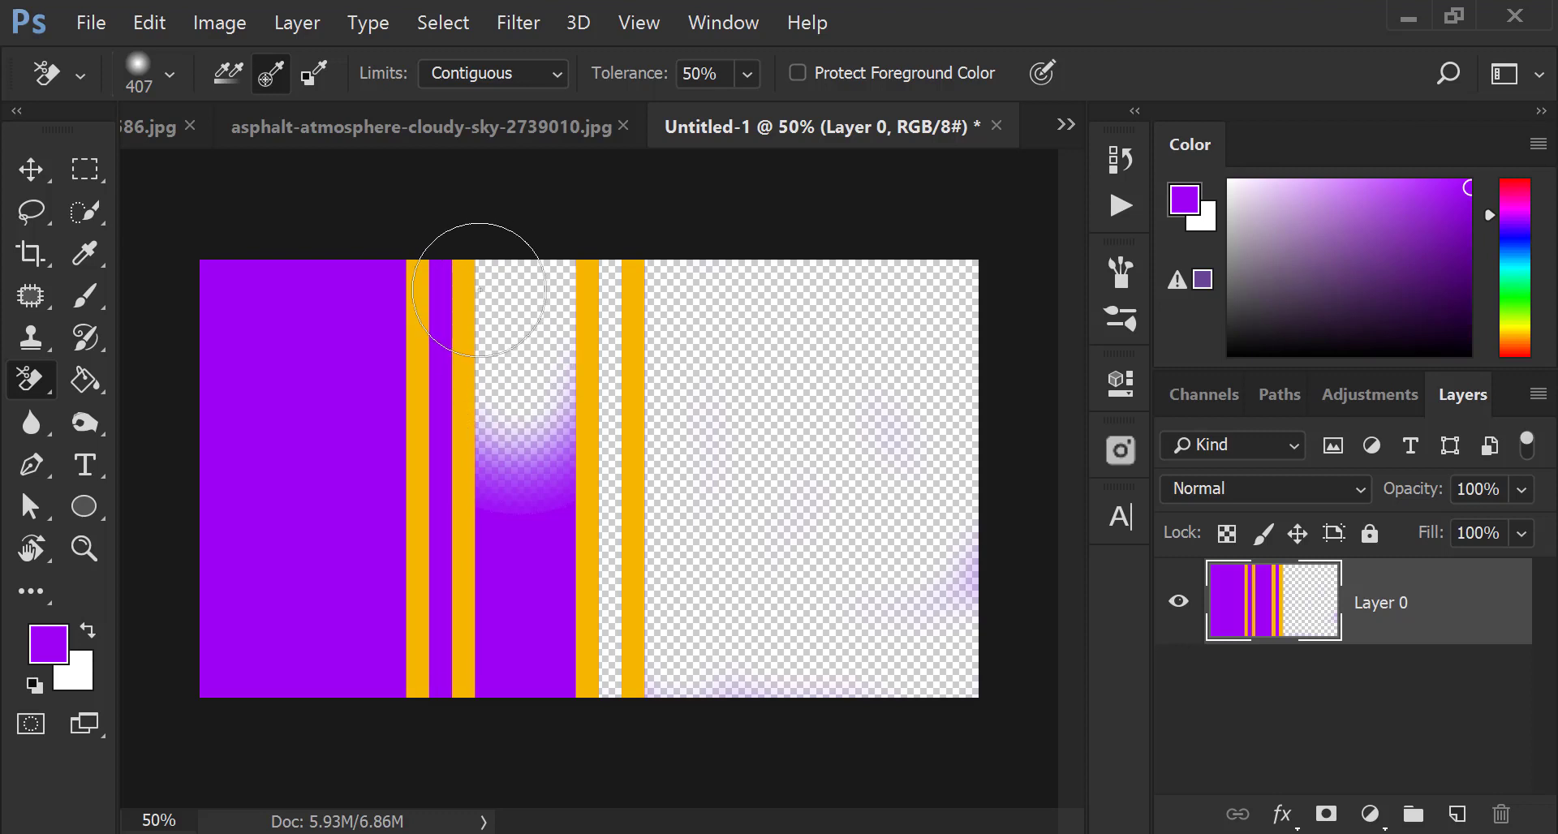
{"action": "mouse_move", "coordinate": [483, 296]}
{"action": "left_mouse_down"}
{"action": "mouse_move", "coordinate": [480, 544]}
{"action": "mouse_move", "coordinate": [575, 533]}
{"action": "mouse_move", "coordinate": [510, 164]}
{"action": "left_mouse_up"}
Try a Discontiguous erase through the left purple area, then undo it.
{"action": "left_click", "coordinate": [484, 81]}
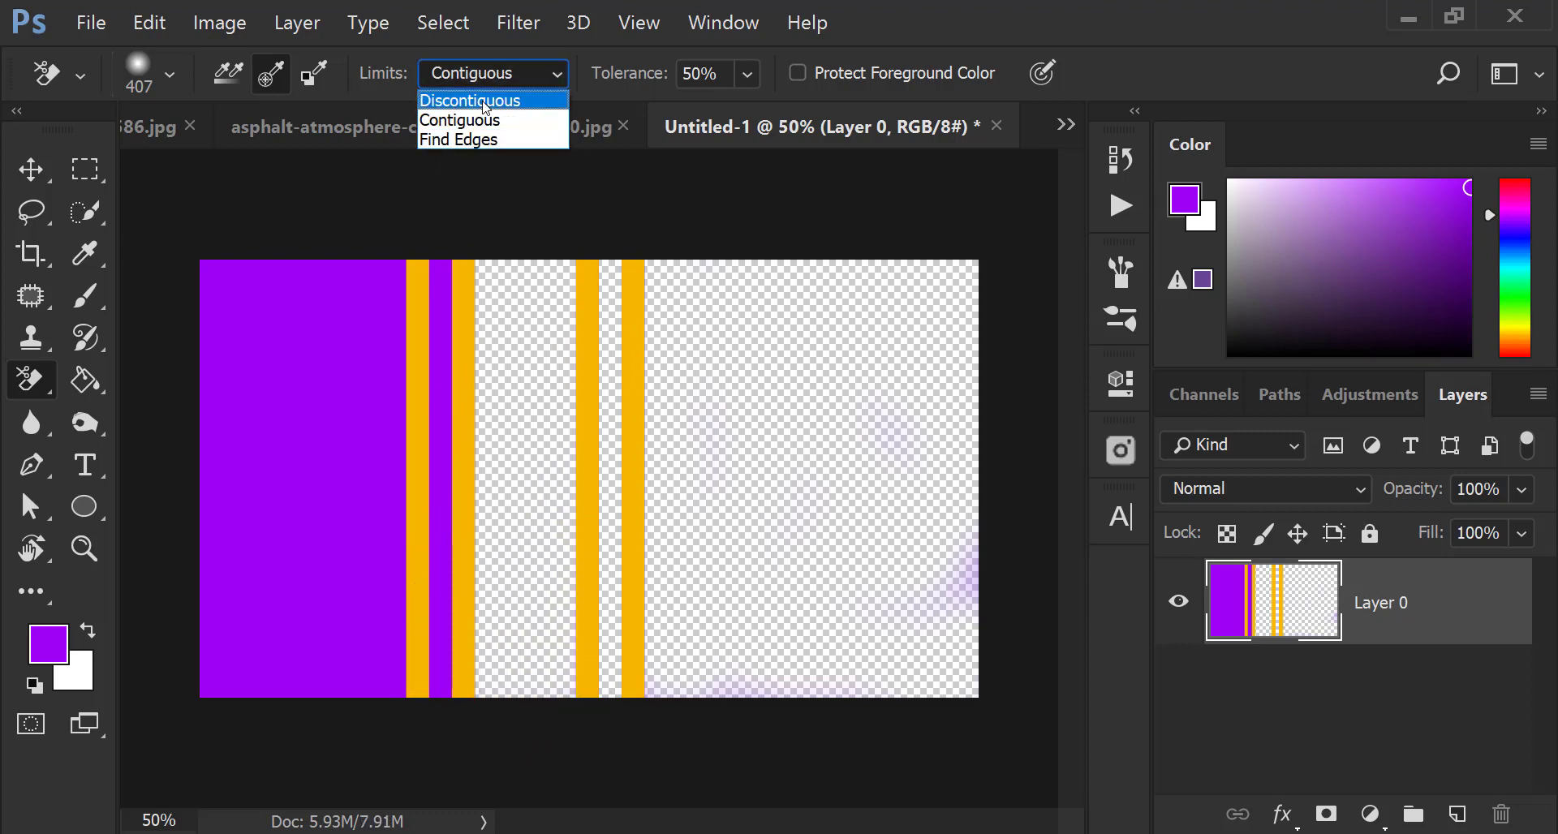
{"action": "left_click", "coordinate": [479, 86]}
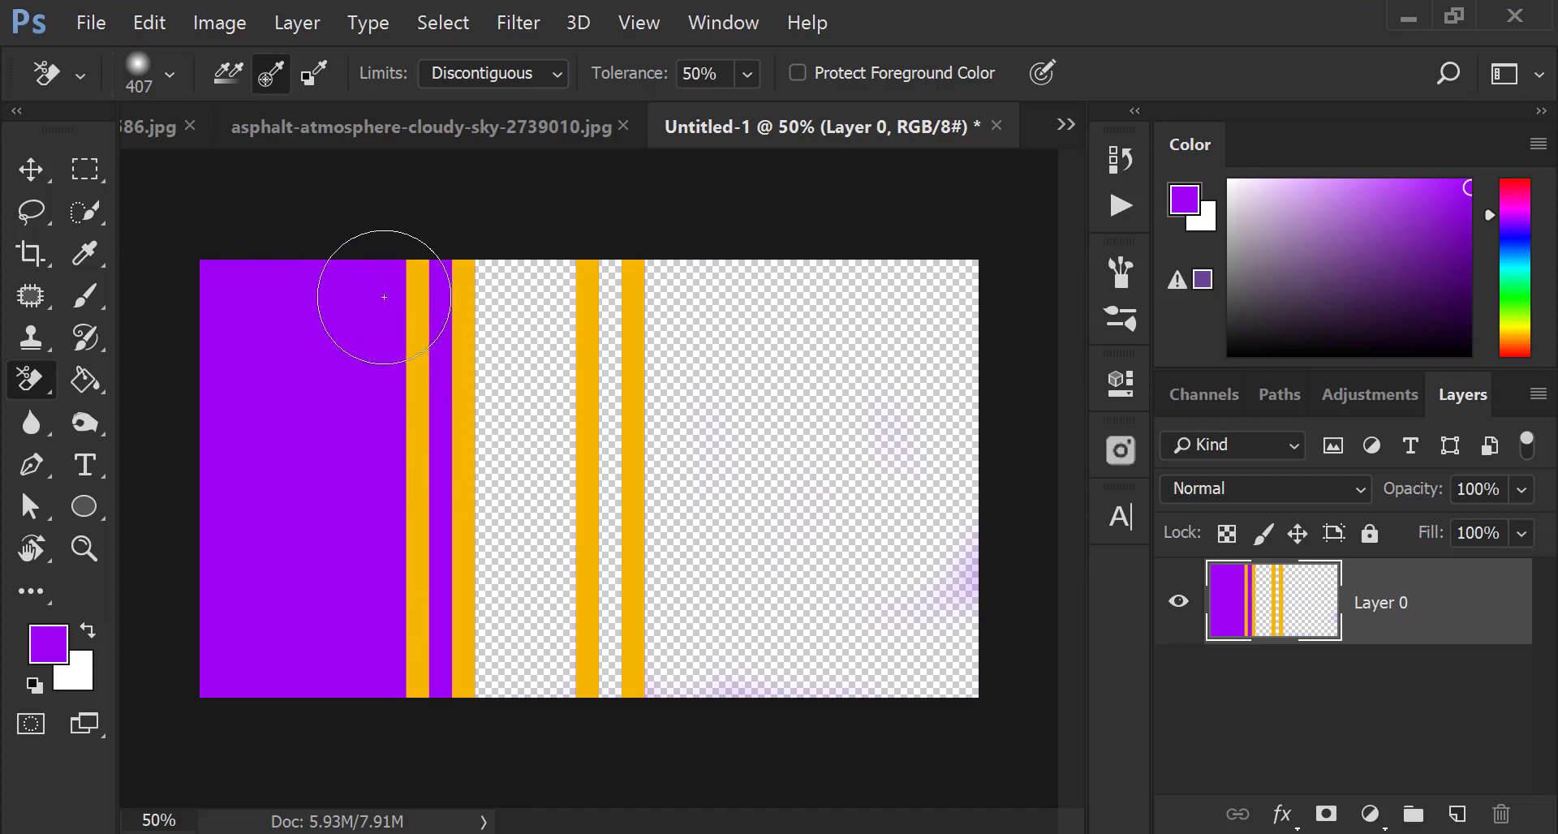
{"action": "mouse_move", "coordinate": [365, 306]}
{"action": "left_mouse_down"}
{"action": "mouse_move", "coordinate": [347, 454]}
{"action": "mouse_move", "coordinate": [478, 398]}
{"action": "left_mouse_up"}
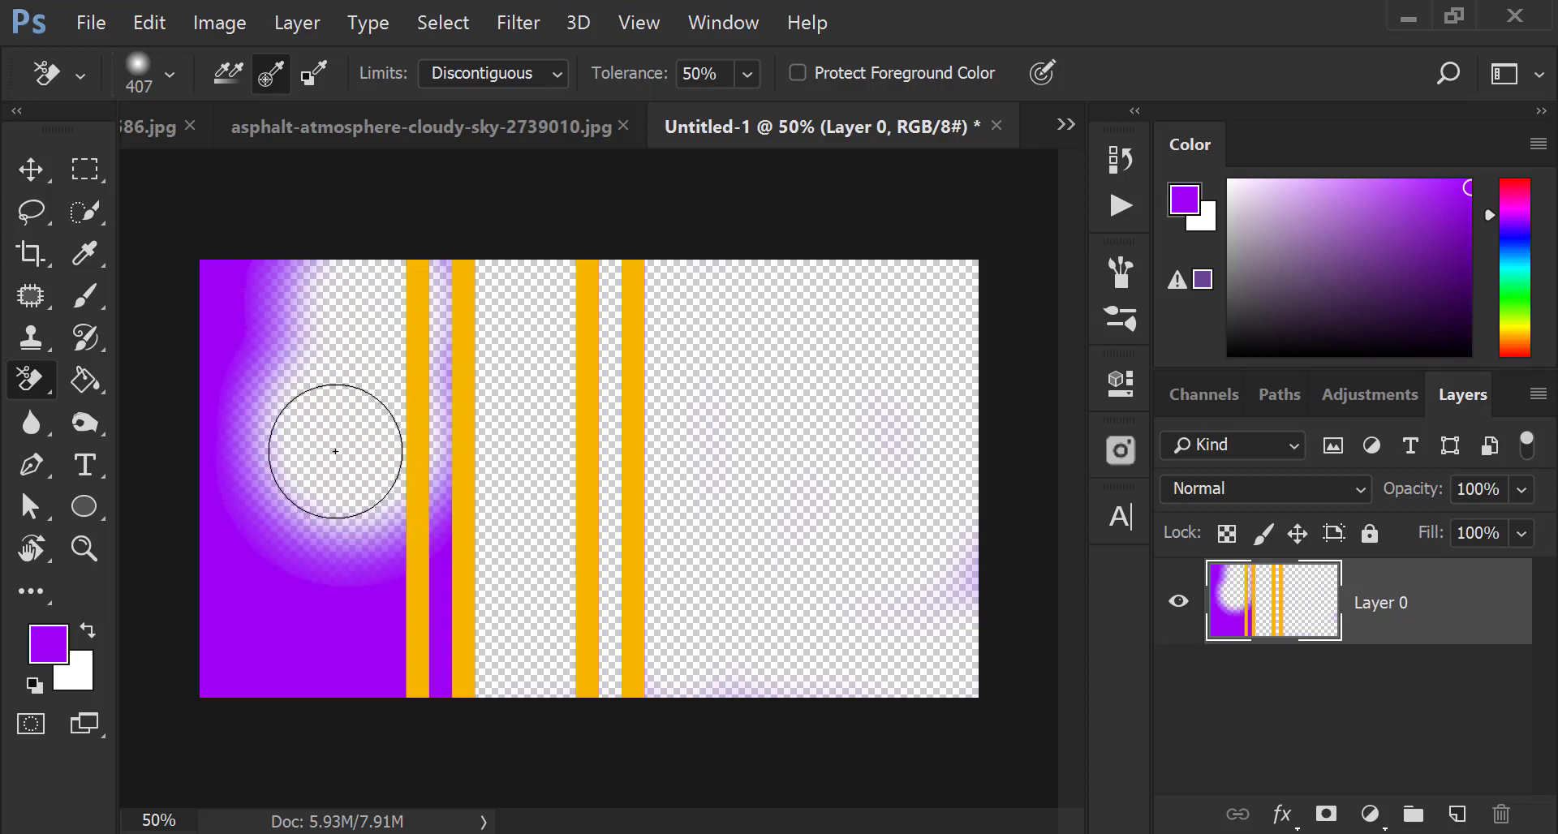
{"action": "key", "text": "ctrl+alt+z"}
{"action": "key", "text": "ctrl+alt+z"}
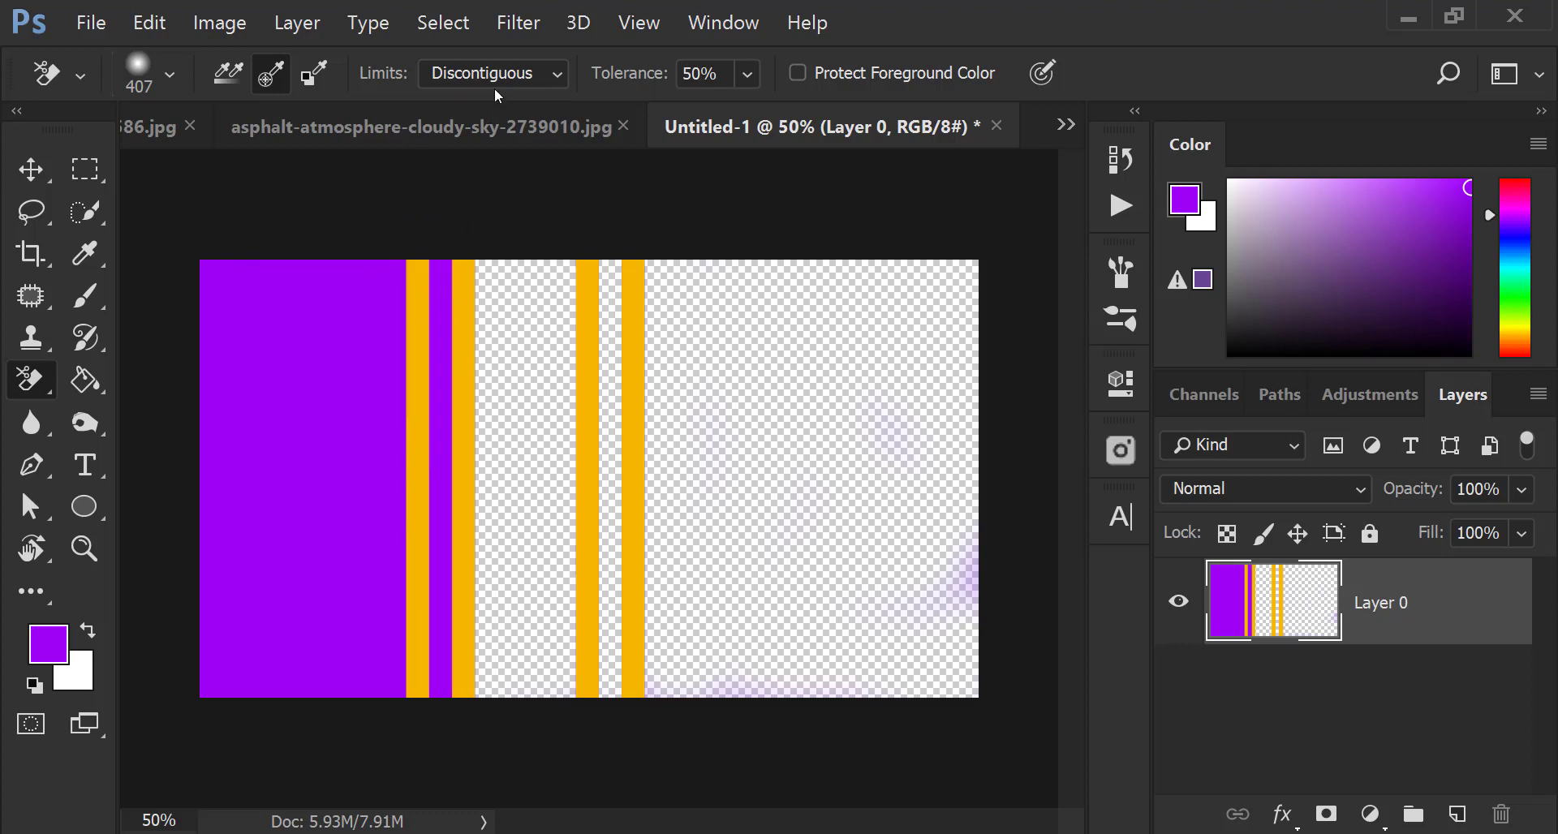
With Contiguous limits, erase a soft band through the left purple block and close Untitled-1.
{"action": "left_click", "coordinate": [493, 73]}
{"action": "left_click", "coordinate": [467, 118]}
{"action": "left_click_drag", "start_coordinate": [383, 288], "coordinate": [366, 698]}
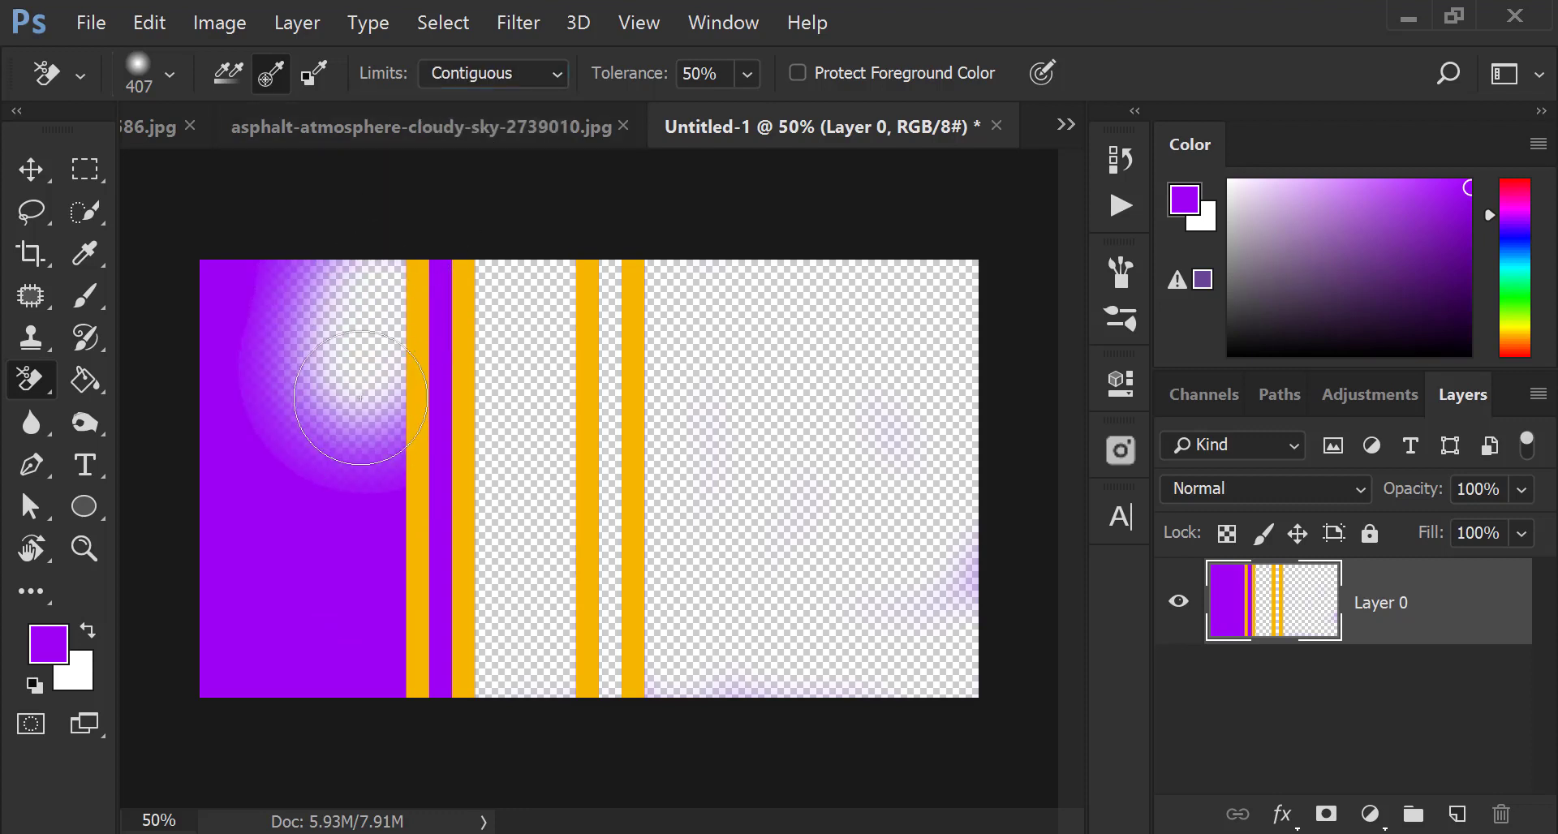
{"action": "left_click", "coordinate": [542, 77]}
{"action": "left_click", "coordinate": [516, 81]}
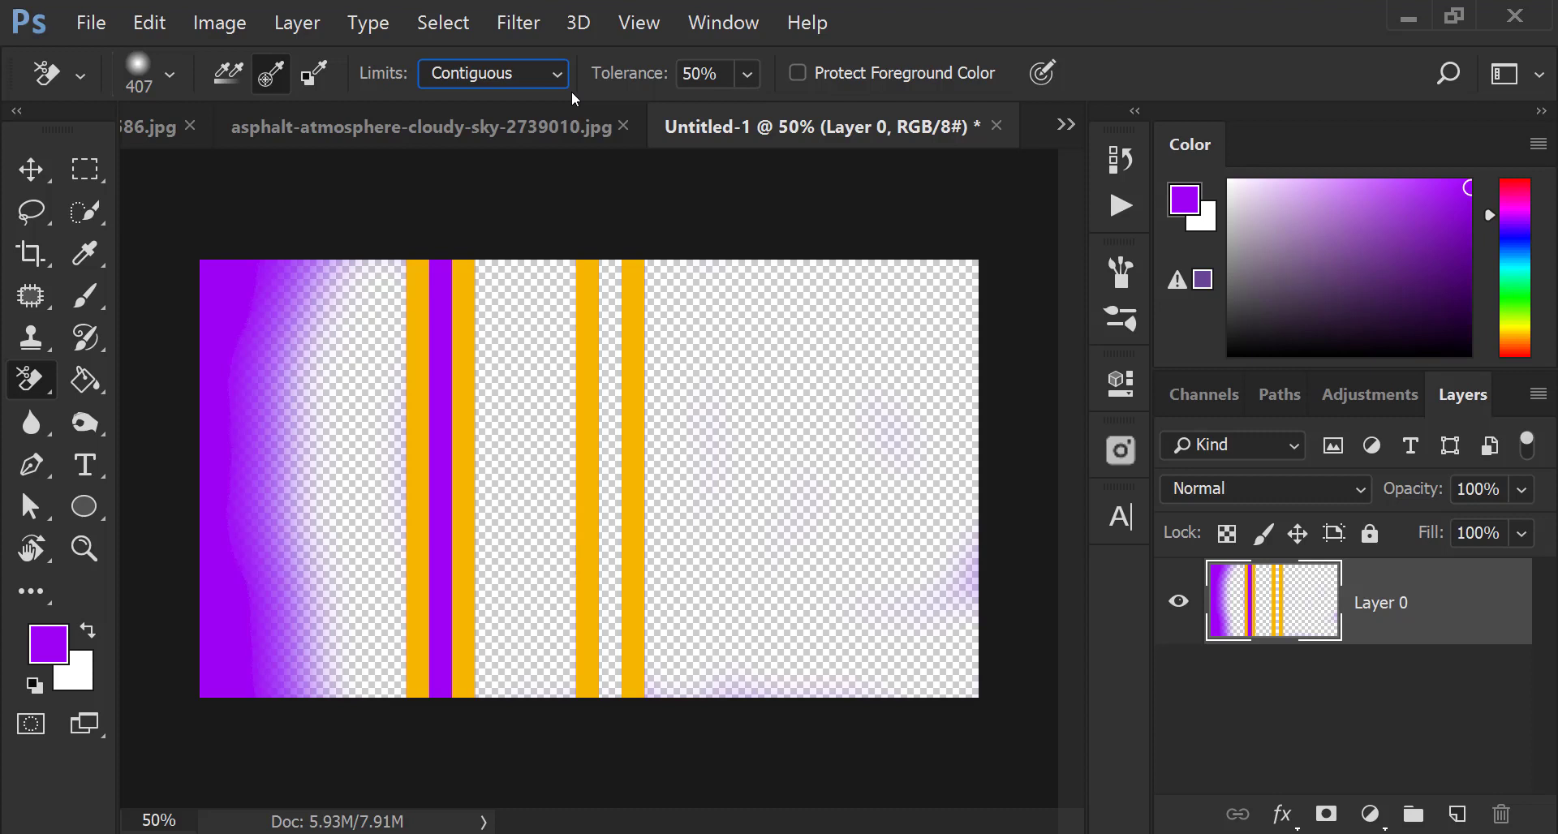
{"action": "left_click", "coordinate": [997, 126]}
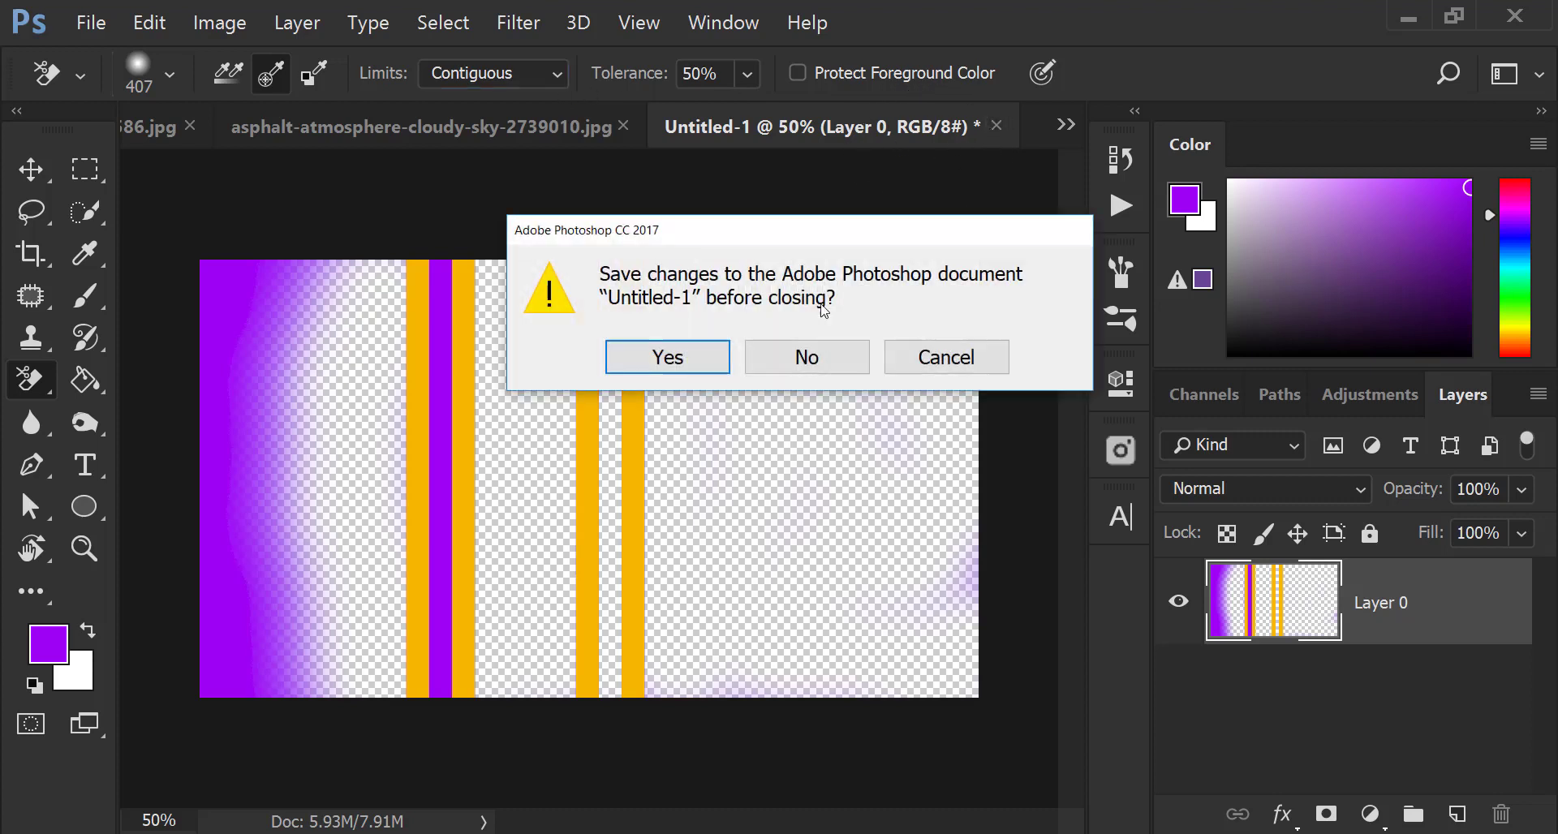
Discard Untitled-1 without saving and return to the portrait.
{"action": "left_click", "coordinate": [806, 357]}
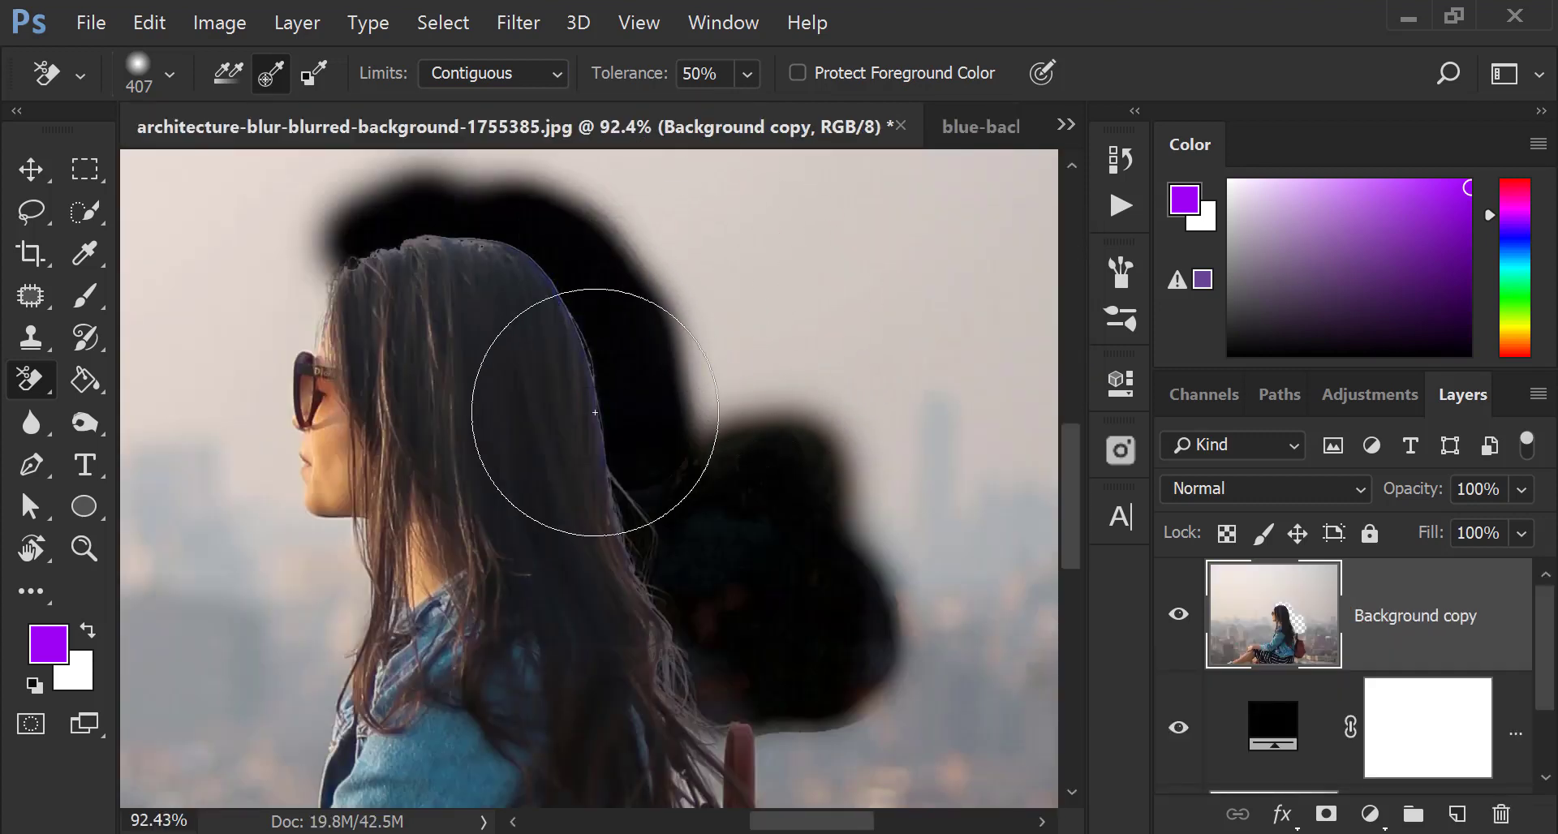
{"action": "scroll", "coordinate": [852, 681], "scroll_direction": "down", "scroll_amount": 2, "text": "alt"}
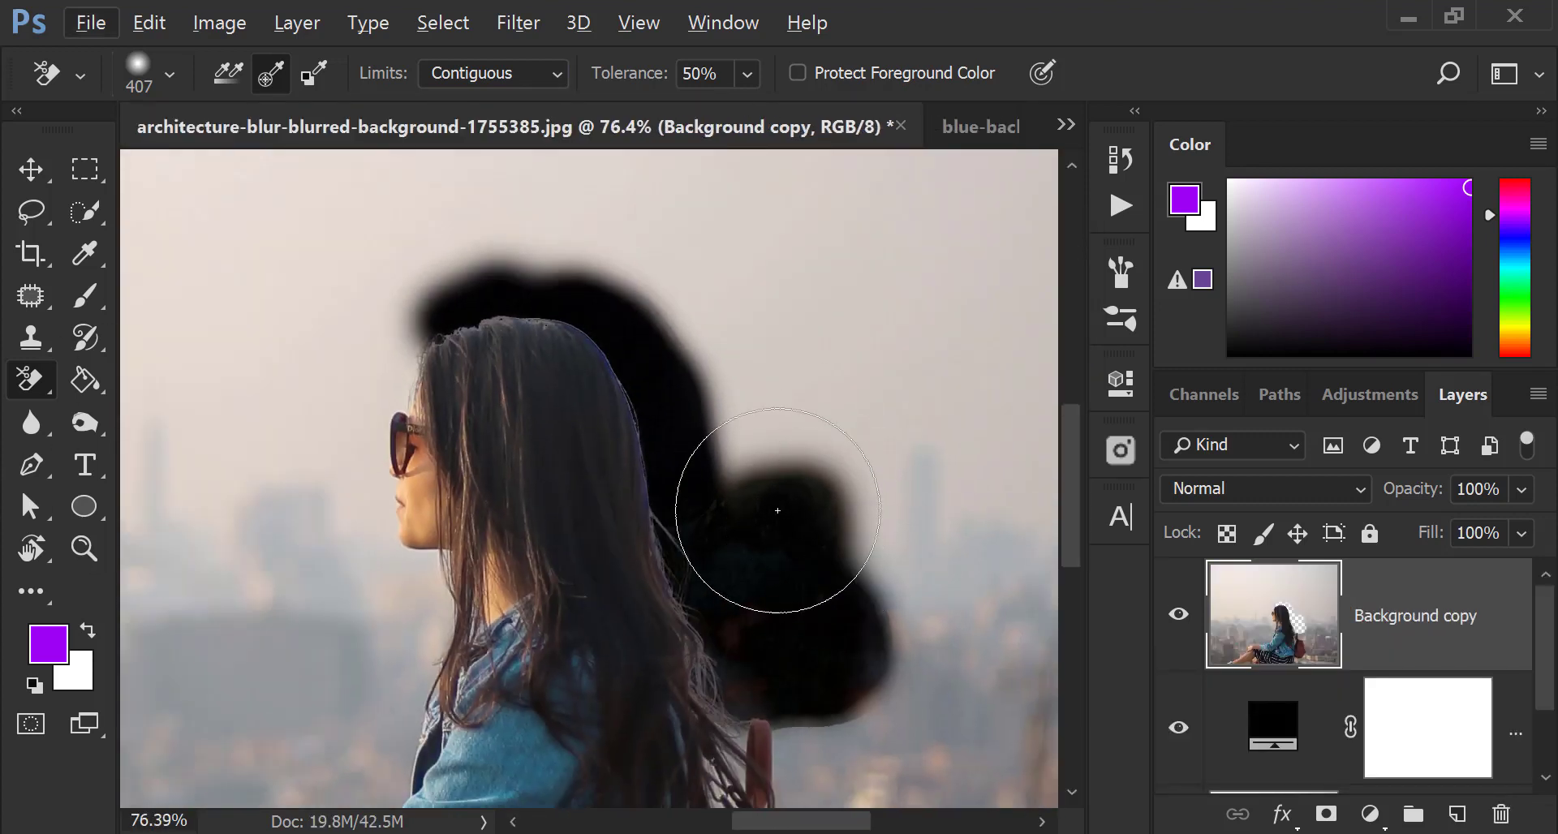
{"action": "scroll", "coordinate": [777, 510], "scroll_direction": "down", "scroll_amount": 3, "text": "alt"}
{"action": "scroll", "coordinate": [662, 381], "scroll_direction": "down", "scroll_amount": 4, "text": "alt"}
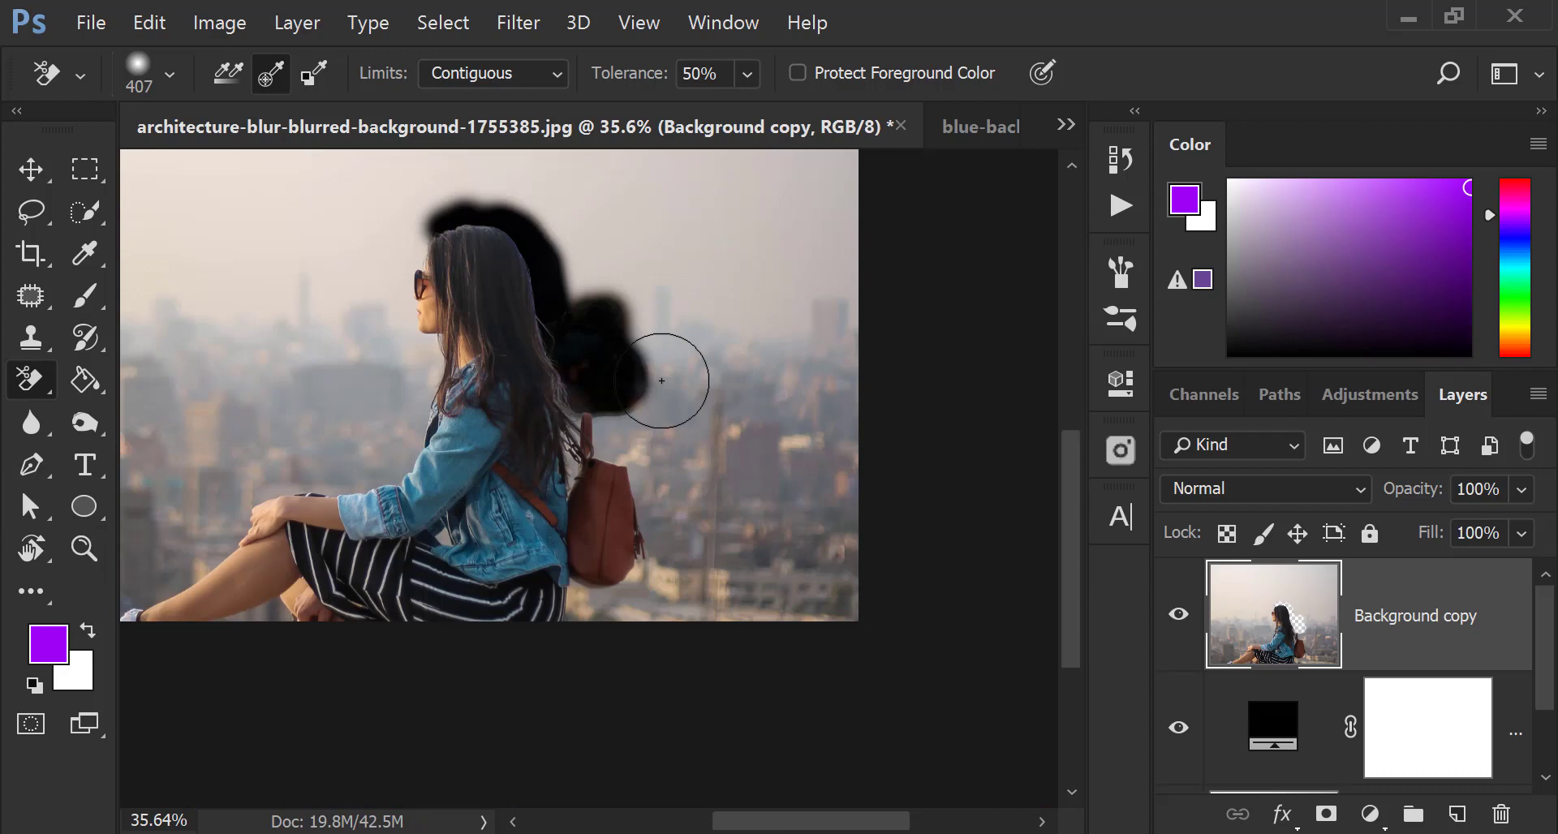
{"action": "scroll", "coordinate": [618, 349], "scroll_direction": "up", "scroll_amount": 1, "text": "alt"}
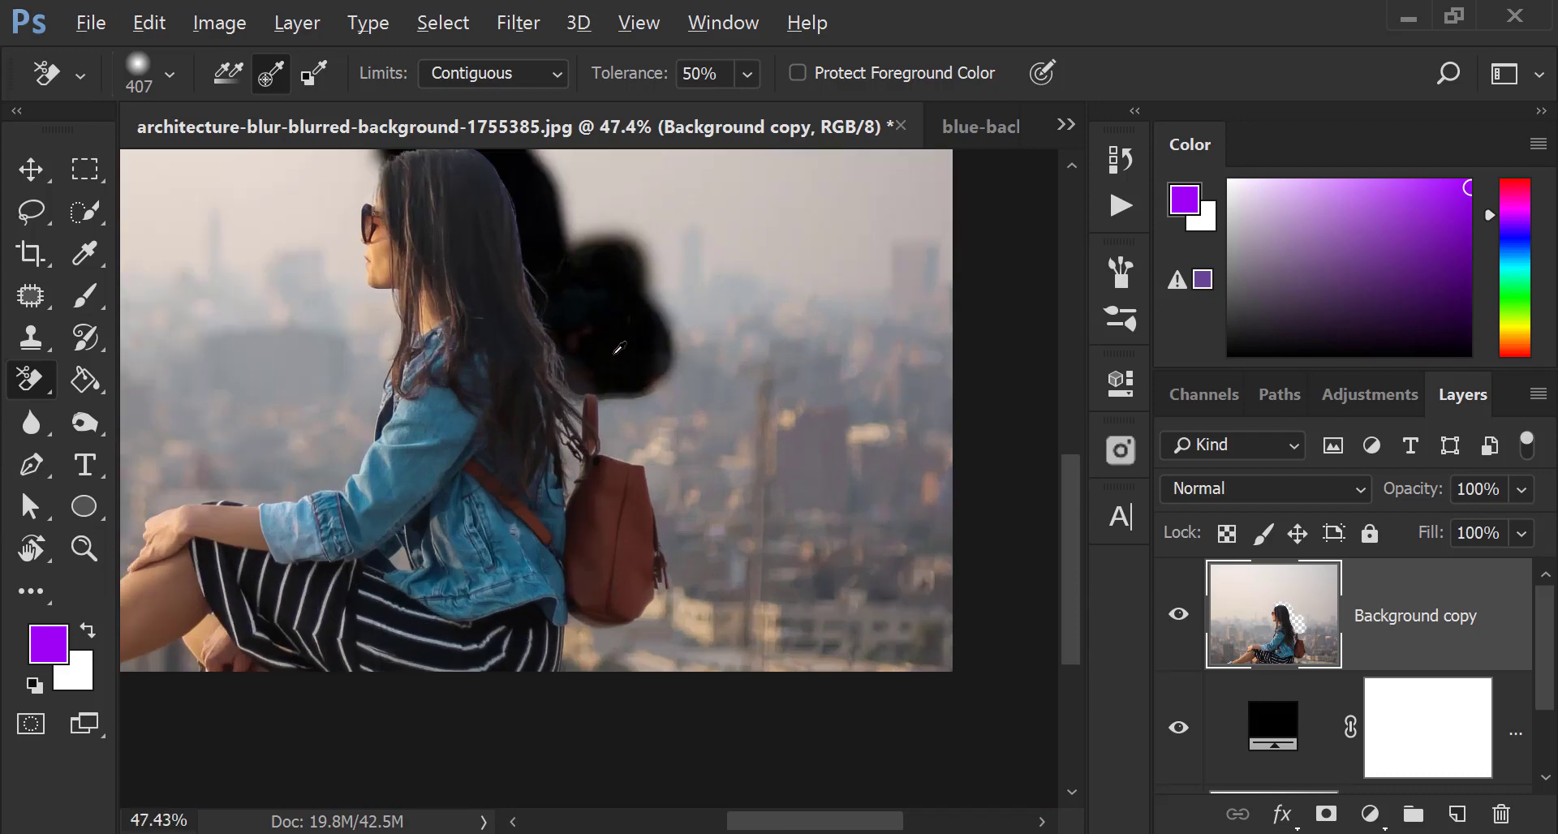
{"action": "scroll", "coordinate": [619, 349], "scroll_direction": "up", "scroll_amount": 1, "text": "alt"}
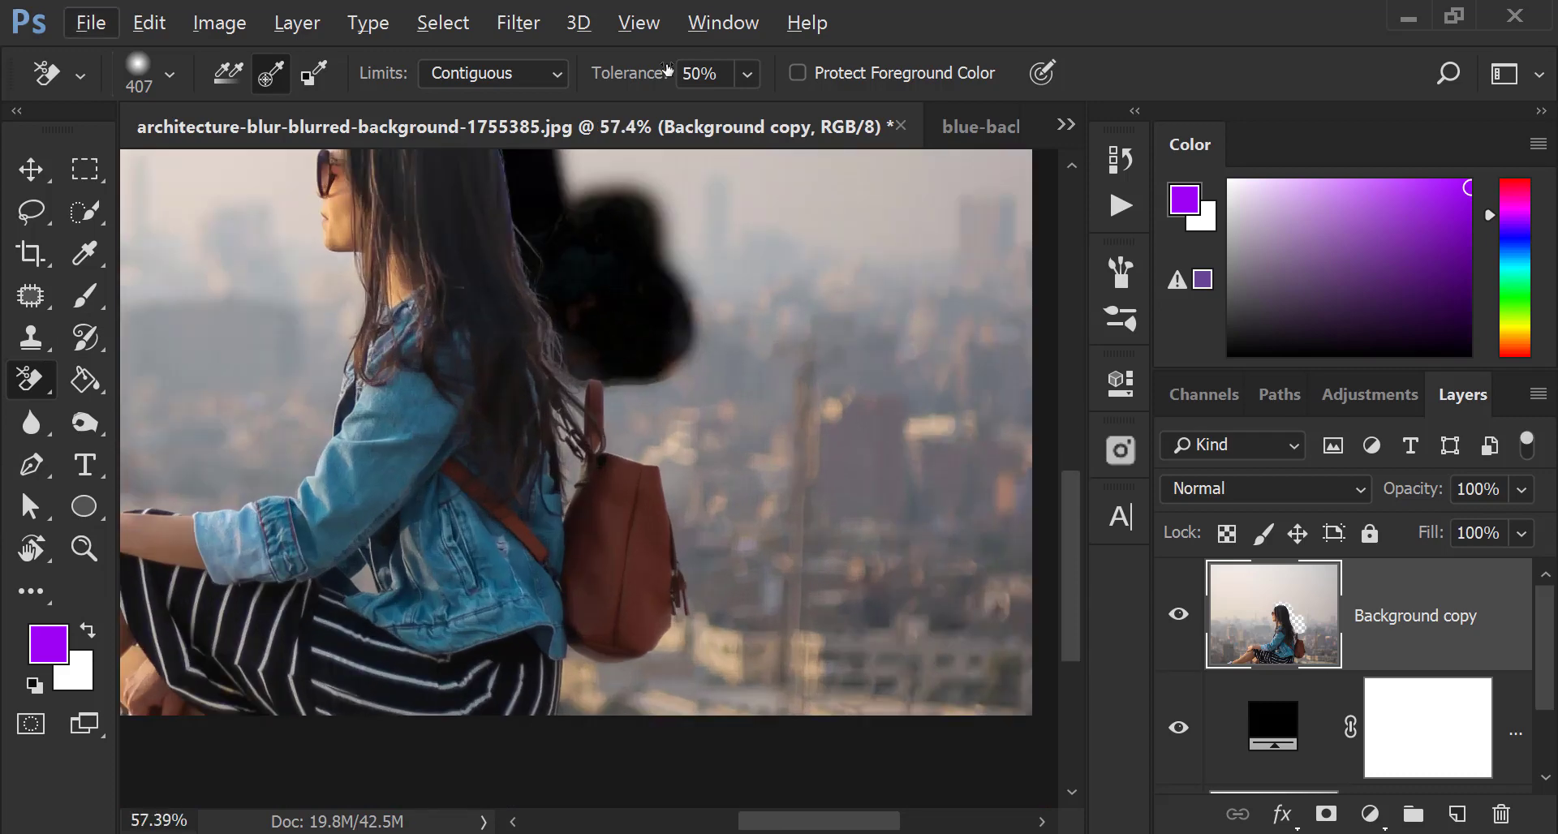
Set tolerance to 40%, shrink the brush to 56 px, and erase sky beside the backpack strap.
{"action": "left_click", "coordinate": [724, 74]}
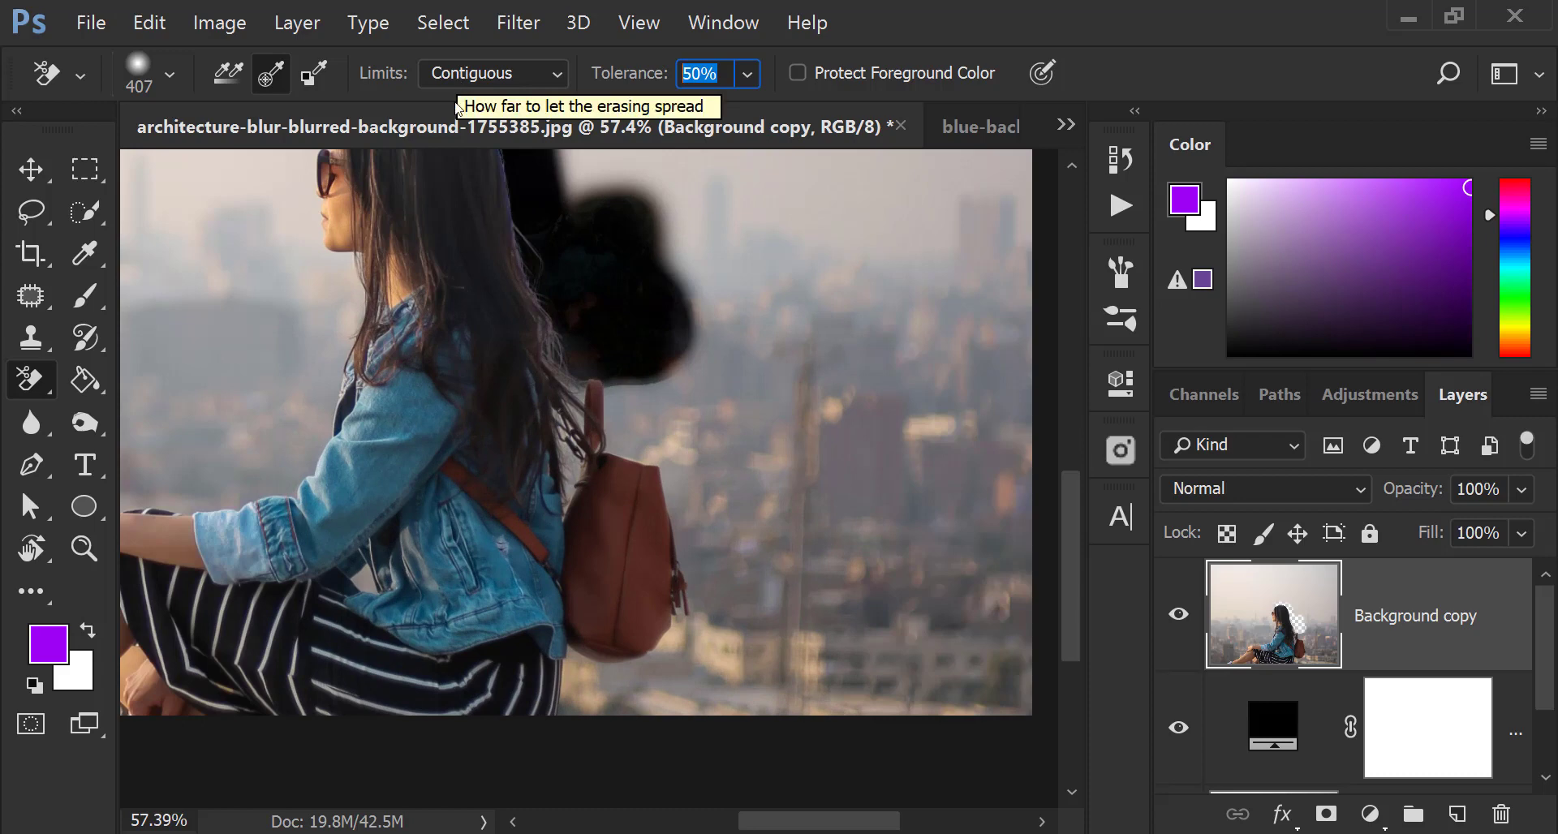
{"action": "type", "text": "40"}
{"action": "key", "text": "Return"}
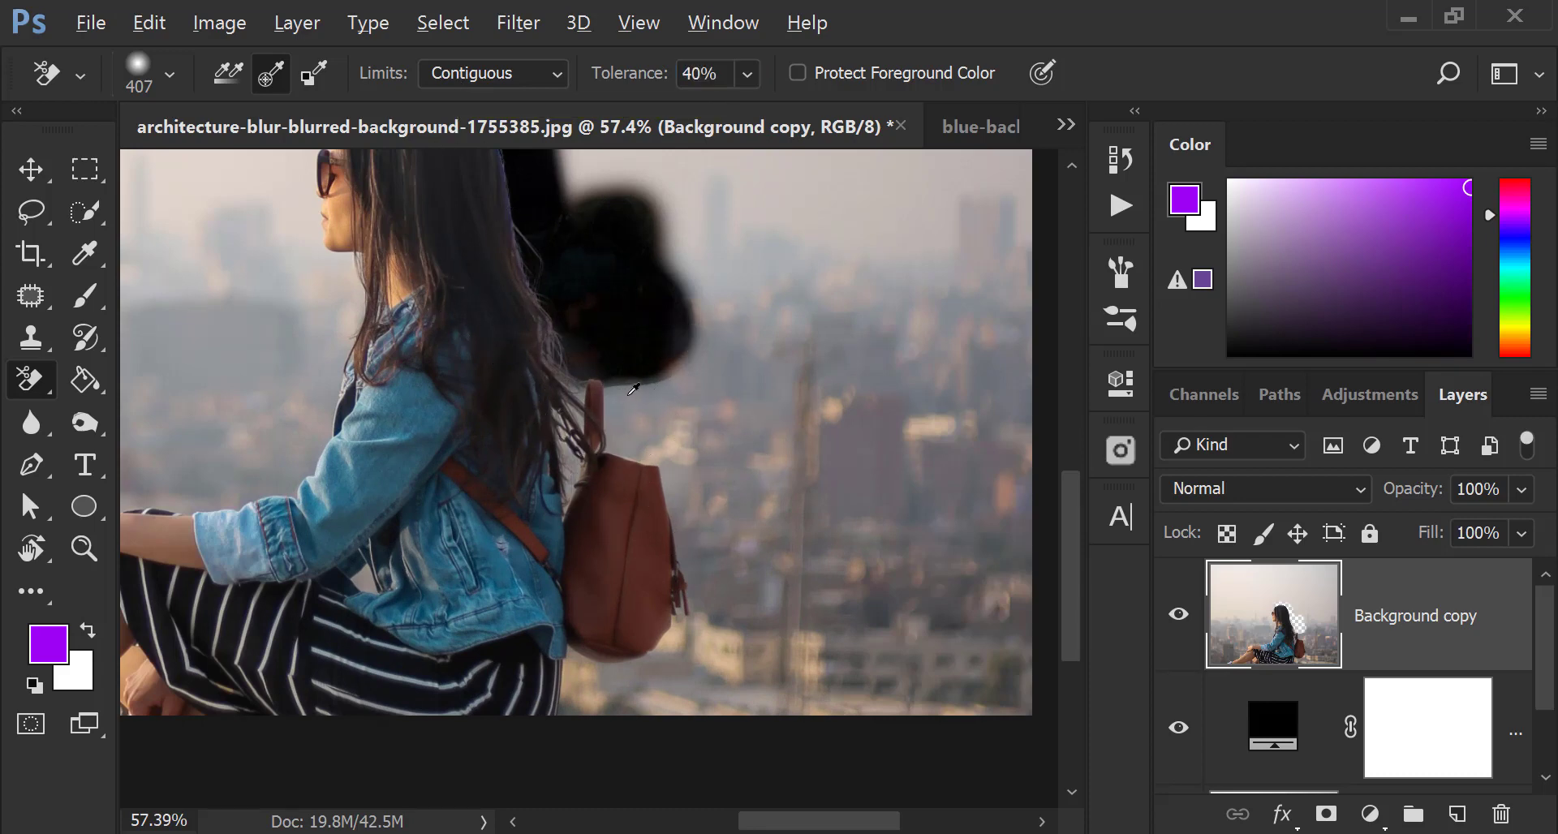
{"action": "scroll", "coordinate": [634, 390], "scroll_direction": "up", "scroll_amount": 3}
{"action": "scroll", "coordinate": [633, 389], "scroll_direction": "up", "scroll_amount": 2}
{"action": "left_click_drag", "start_coordinate": [752, 285], "coordinate": [237, 296]}
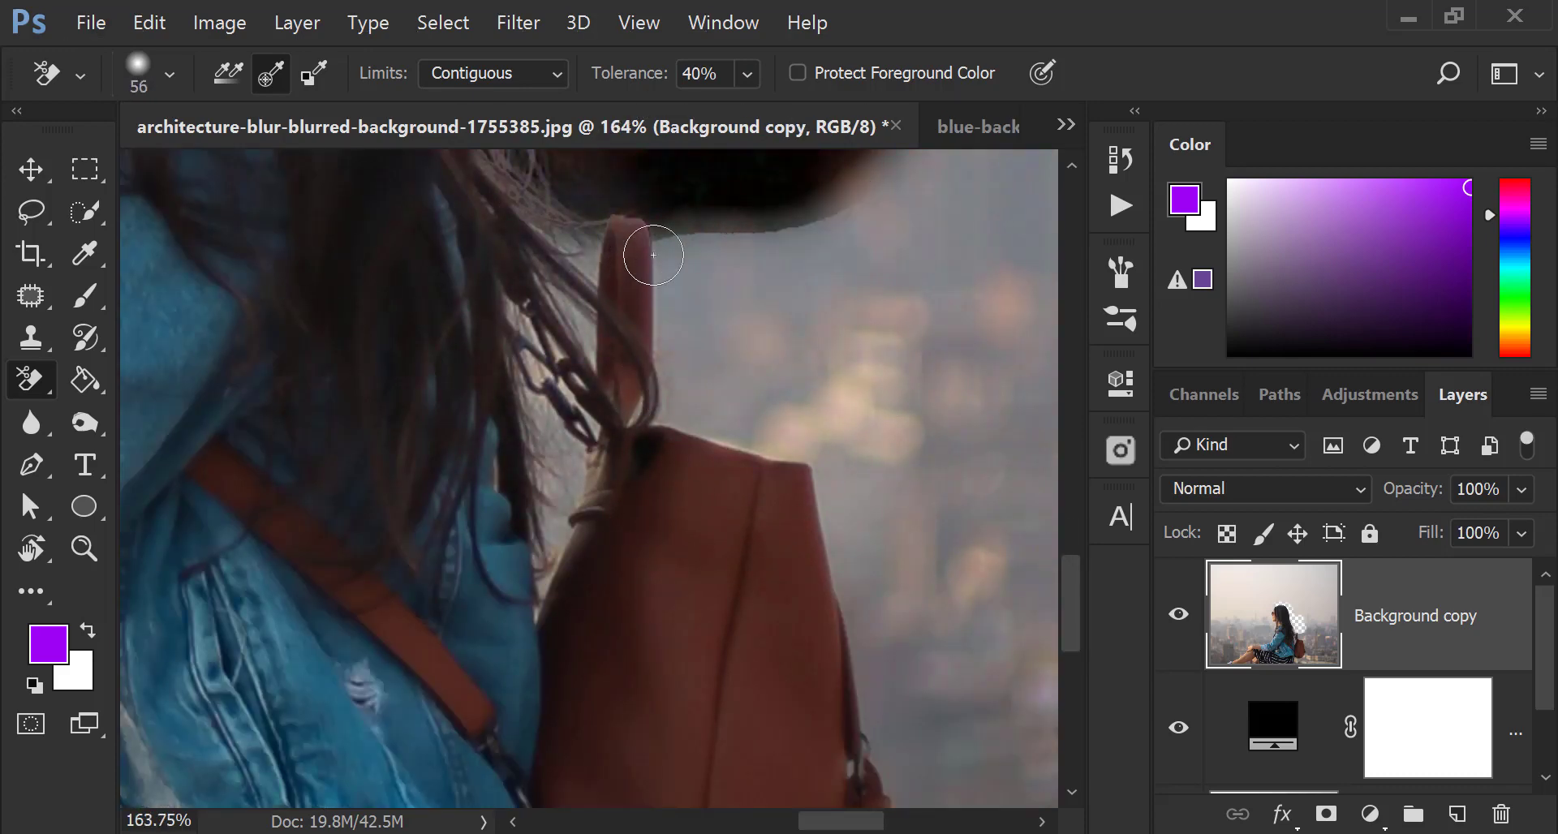
{"action": "mouse_move", "coordinate": [653, 255]}
{"action": "left_mouse_down"}
{"action": "mouse_move", "coordinate": [685, 260]}
{"action": "mouse_move", "coordinate": [678, 216]}
{"action": "mouse_move", "coordinate": [671, 251]}
{"action": "mouse_move", "coordinate": [734, 249]}
{"action": "mouse_move", "coordinate": [786, 230]}
{"action": "mouse_move", "coordinate": [737, 222]}
{"action": "mouse_move", "coordinate": [784, 221]}
{"action": "mouse_move", "coordinate": [679, 233]}
{"action": "mouse_move", "coordinate": [685, 208]}
{"action": "mouse_move", "coordinate": [702, 330]}
{"action": "mouse_move", "coordinate": [747, 330]}
{"action": "mouse_move", "coordinate": [845, 233]}
{"action": "mouse_move", "coordinate": [764, 226]}
{"action": "mouse_move", "coordinate": [727, 320]}
{"action": "mouse_move", "coordinate": [835, 330]}
{"action": "mouse_move", "coordinate": [860, 439]}
{"action": "mouse_move", "coordinate": [950, 381]}
{"action": "mouse_move", "coordinate": [835, 389]}
{"action": "mouse_move", "coordinate": [799, 323]}
{"action": "left_mouse_up"}
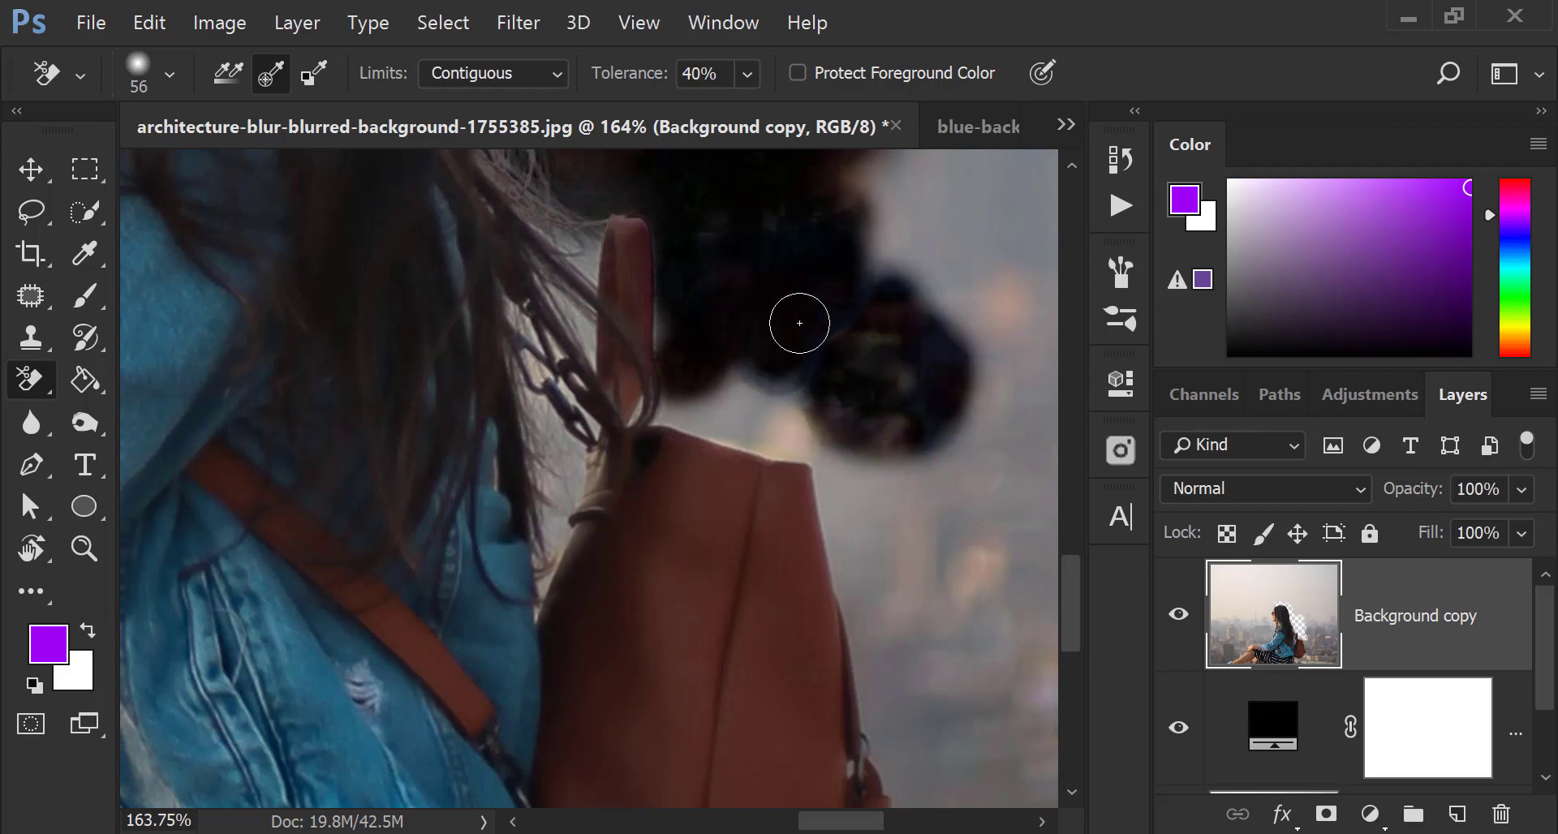
Set Sampling to Continuous and bring the woman's head into view.
{"action": "left_click", "coordinate": [219, 76]}
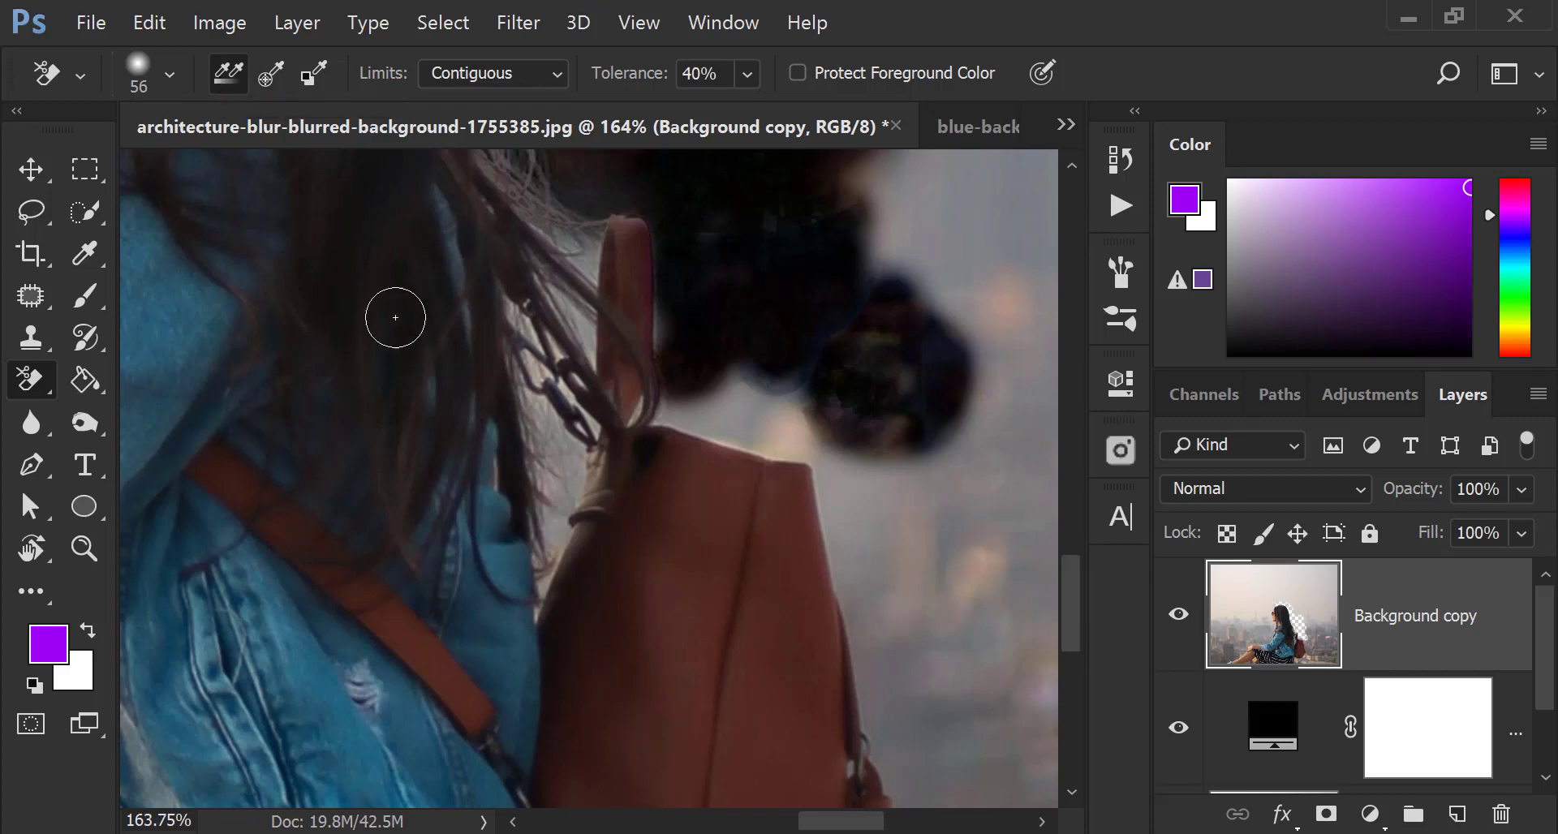
{"action": "scroll", "coordinate": [389, 317], "scroll_direction": "down", "scroll_amount": 3}
{"action": "scroll", "coordinate": [462, 326], "scroll_direction": "down", "scroll_amount": 1}
{"action": "scroll", "coordinate": [458, 263], "scroll_direction": "up", "scroll_amount": 1}
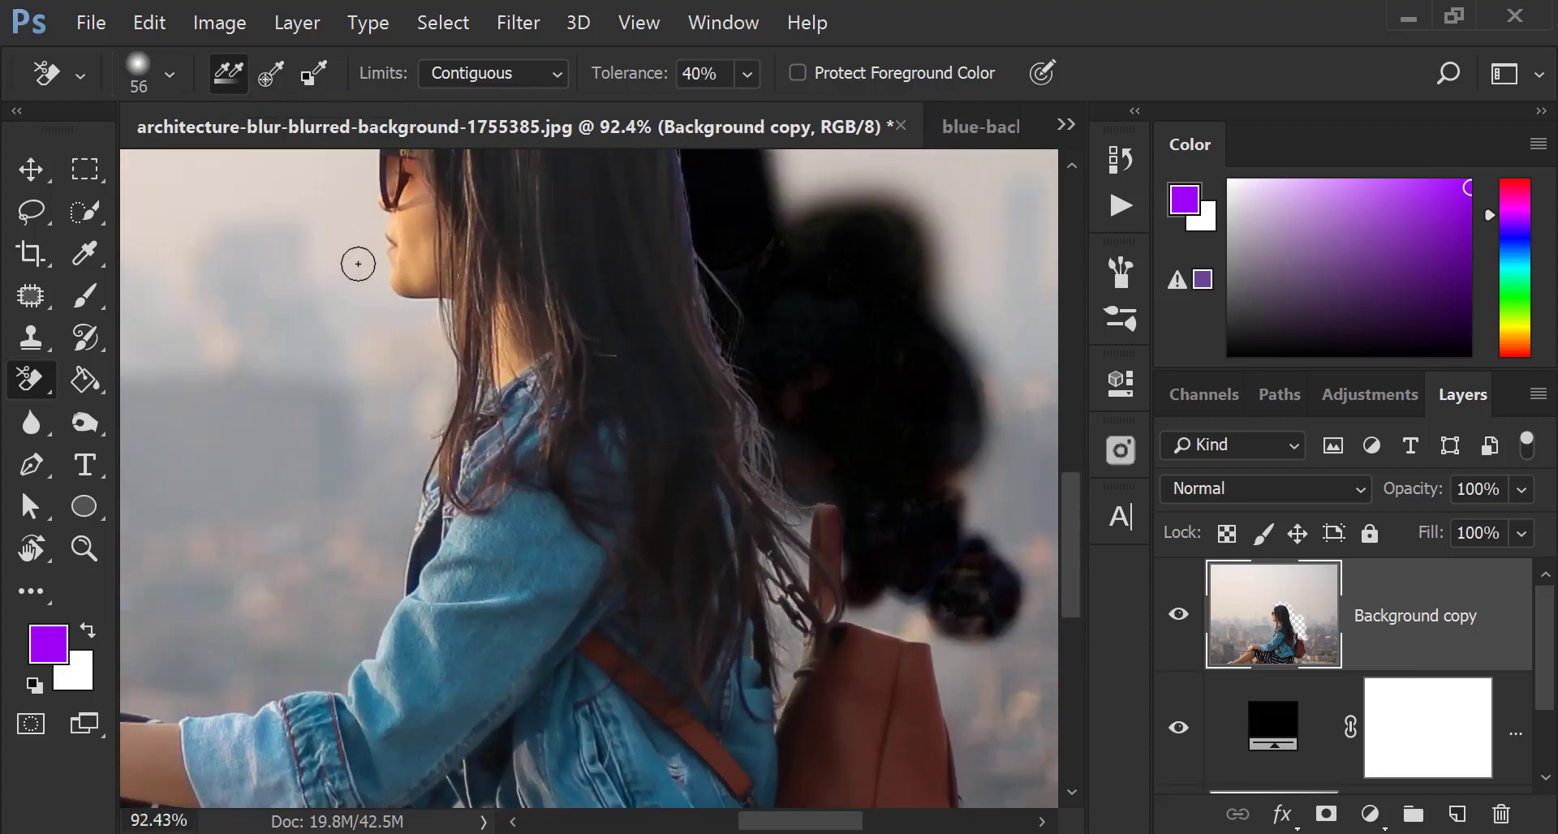
{"action": "left_click_drag", "start_coordinate": [324, 243], "coordinate": [340, 560]}
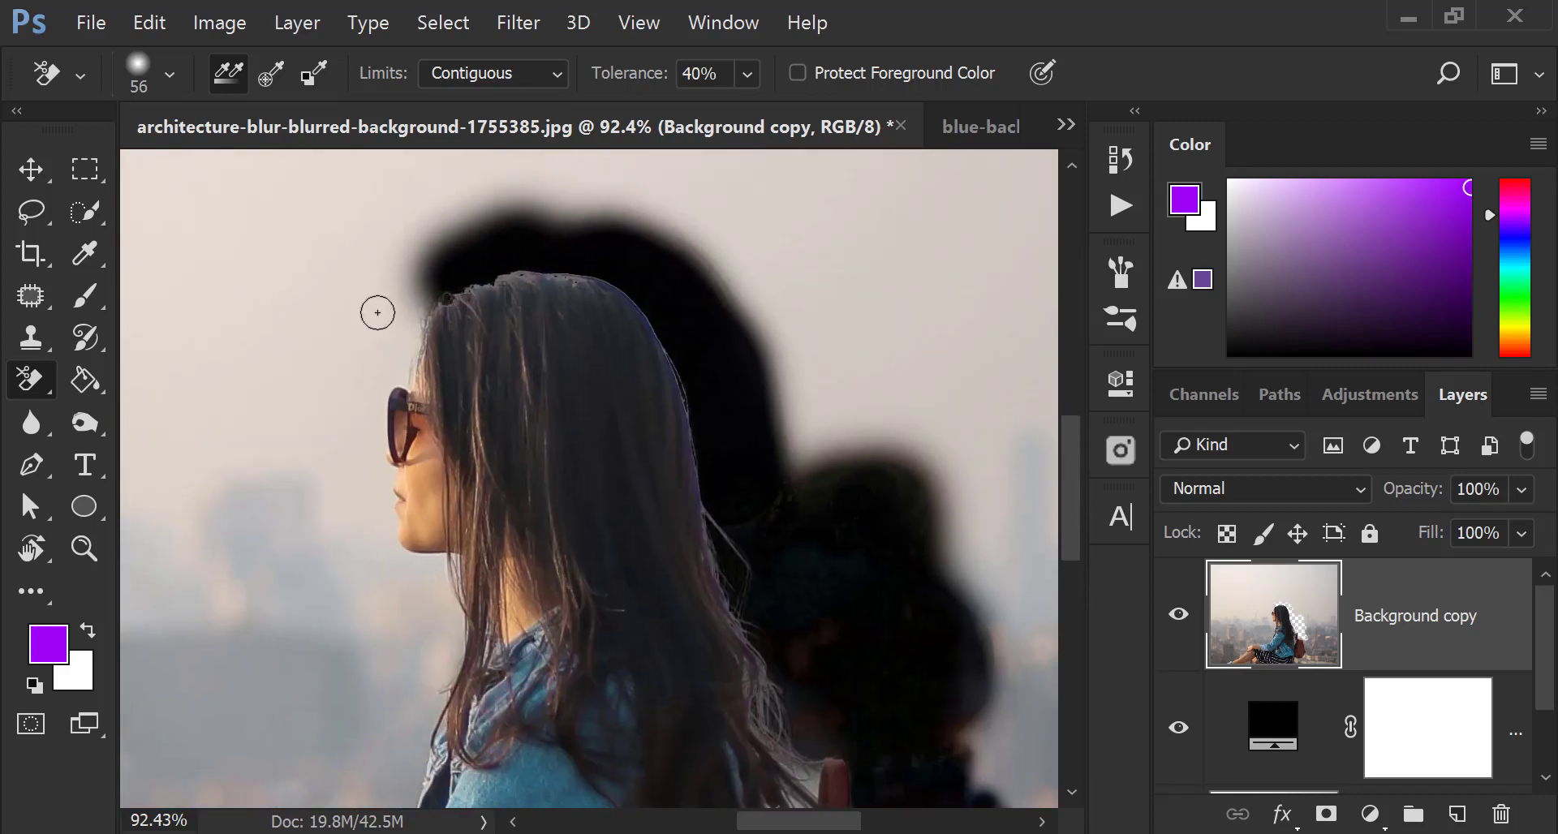
{"action": "left_click", "coordinate": [271, 73]}
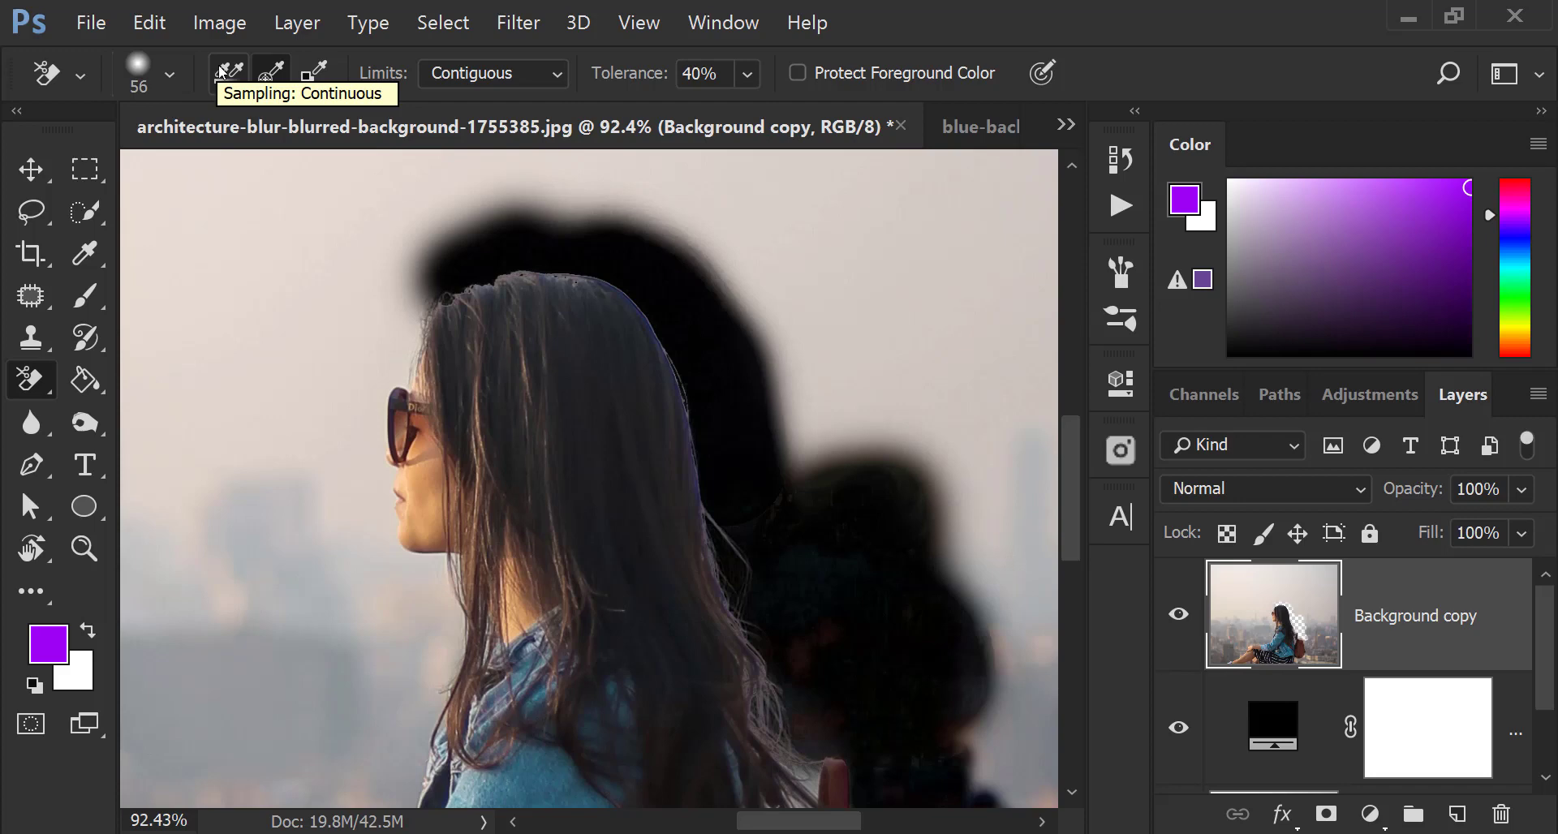
{"action": "left_click", "coordinate": [221, 71]}
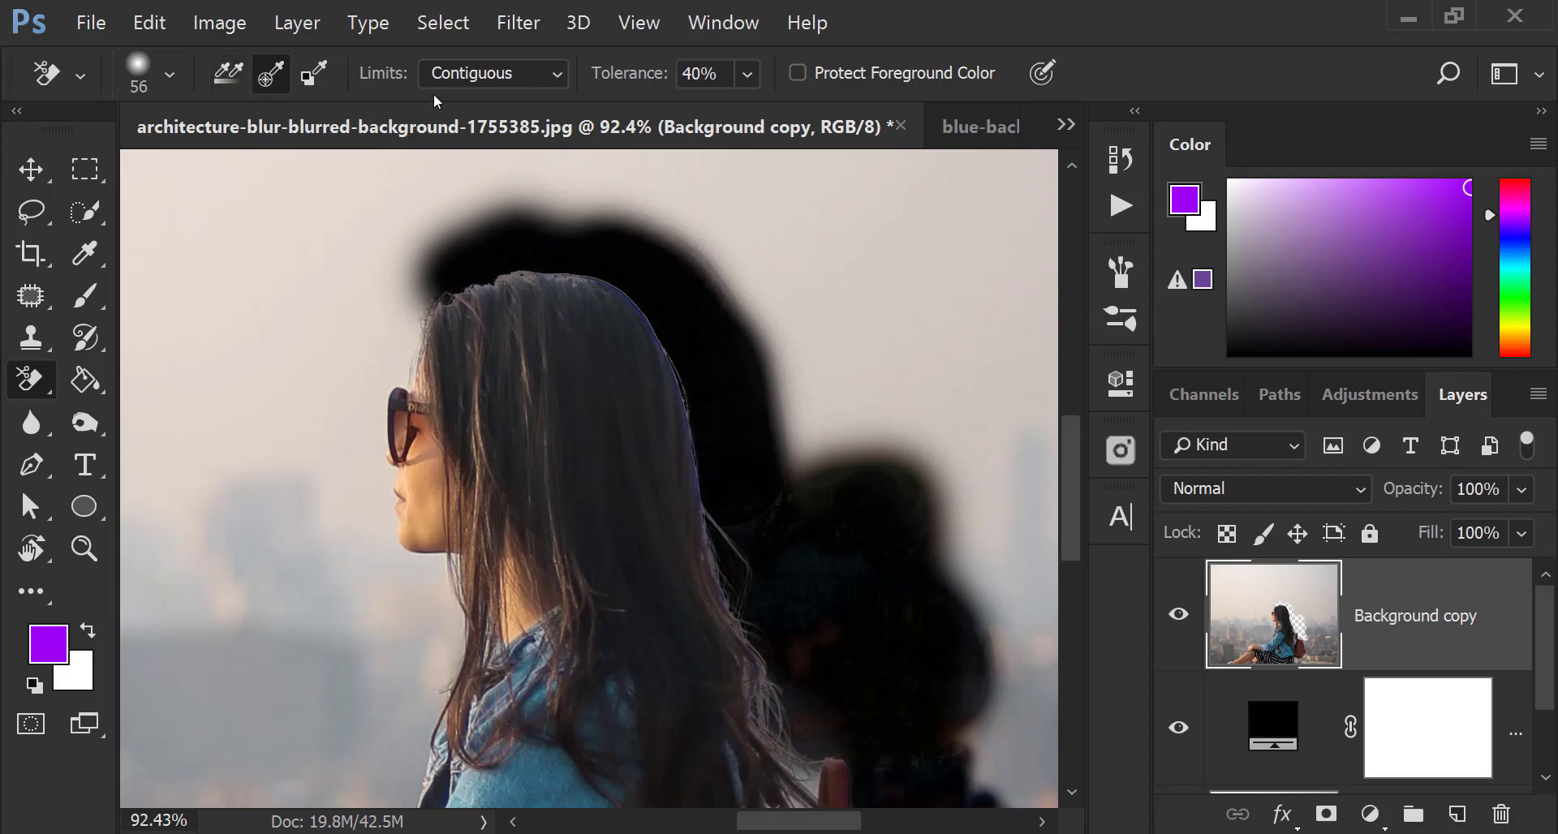
{"action": "left_click", "coordinate": [227, 82]}
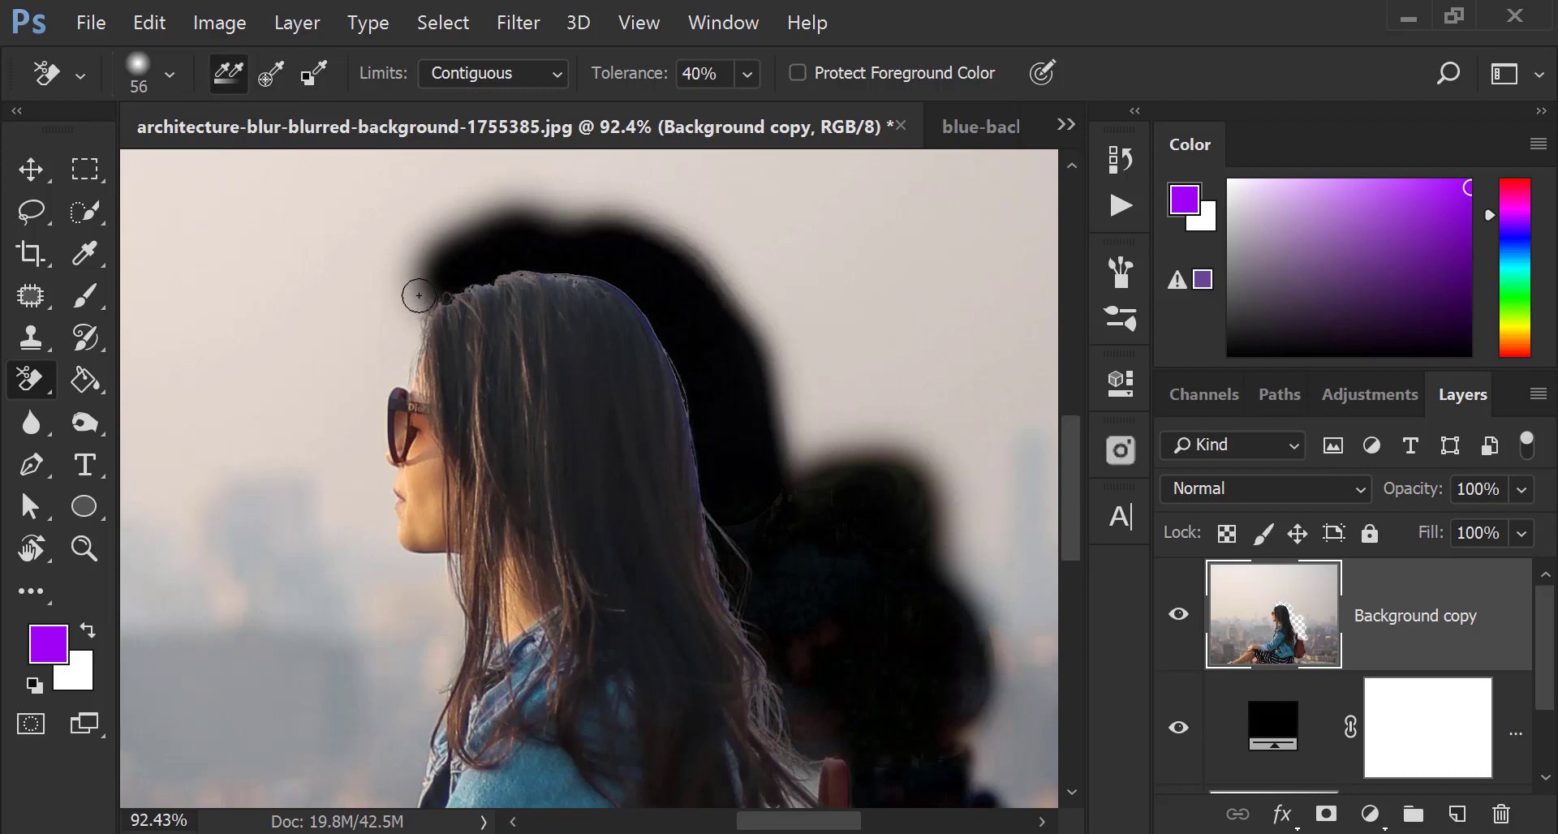
Trial-erase sky along the top of the hair and curls, then undo it.
{"action": "mouse_move", "coordinate": [415, 298]}
{"action": "left_mouse_down"}
{"action": "mouse_move", "coordinate": [417, 322]}
{"action": "mouse_move", "coordinate": [401, 305]}
{"action": "mouse_move", "coordinate": [405, 256]}
{"action": "mouse_move", "coordinate": [365, 271]}
{"action": "left_mouse_up"}
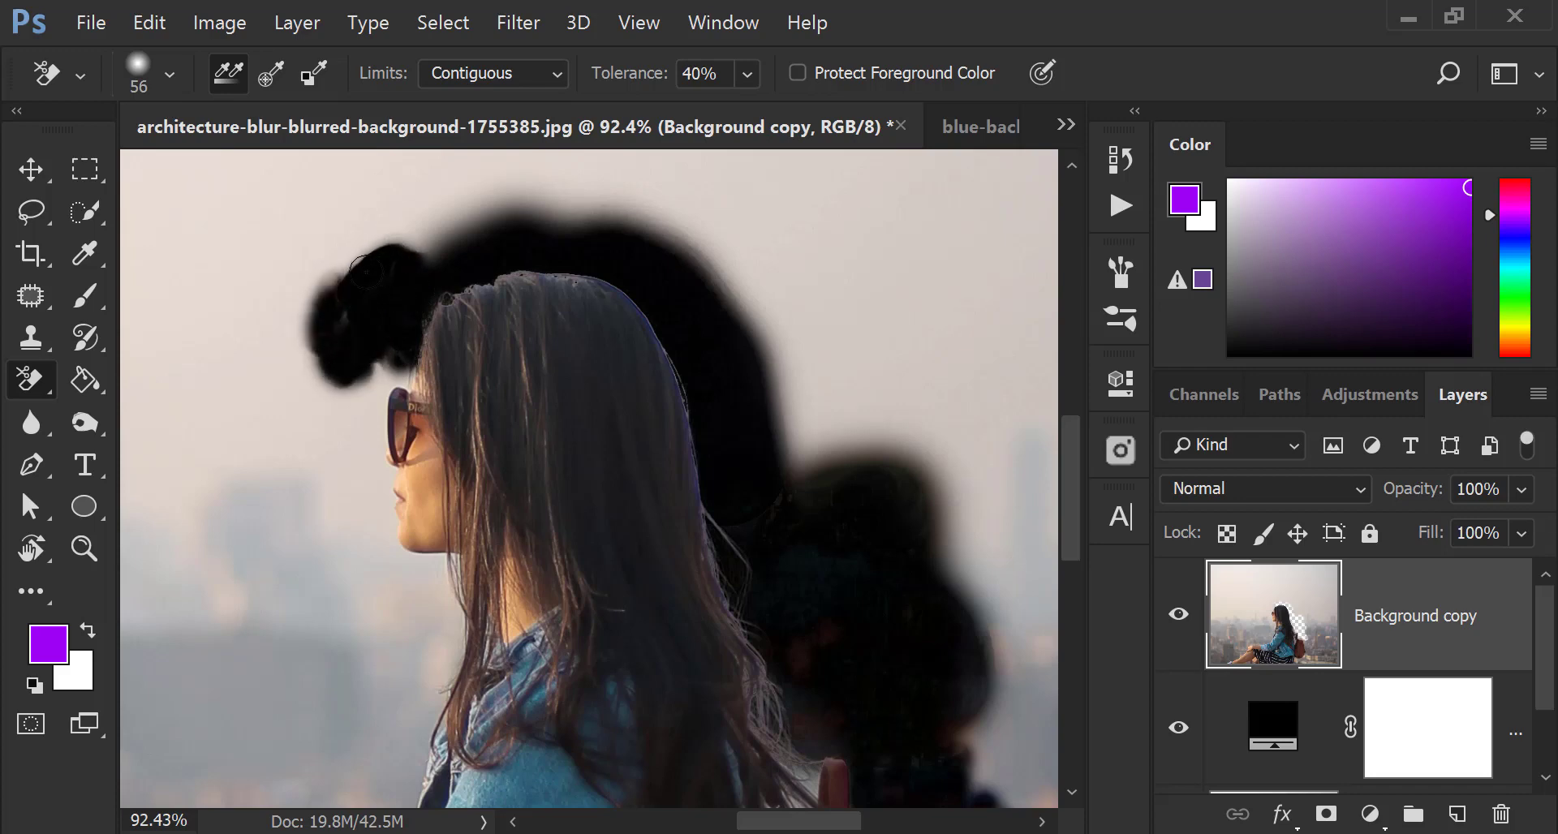
{"action": "mouse_move", "coordinate": [320, 318]}
{"action": "left_mouse_down"}
{"action": "mouse_move", "coordinate": [280, 515]}
{"action": "mouse_move", "coordinate": [454, 312]}
{"action": "mouse_move", "coordinate": [514, 337]}
{"action": "left_mouse_up"}
{"action": "key", "text": "ctrl+z"}
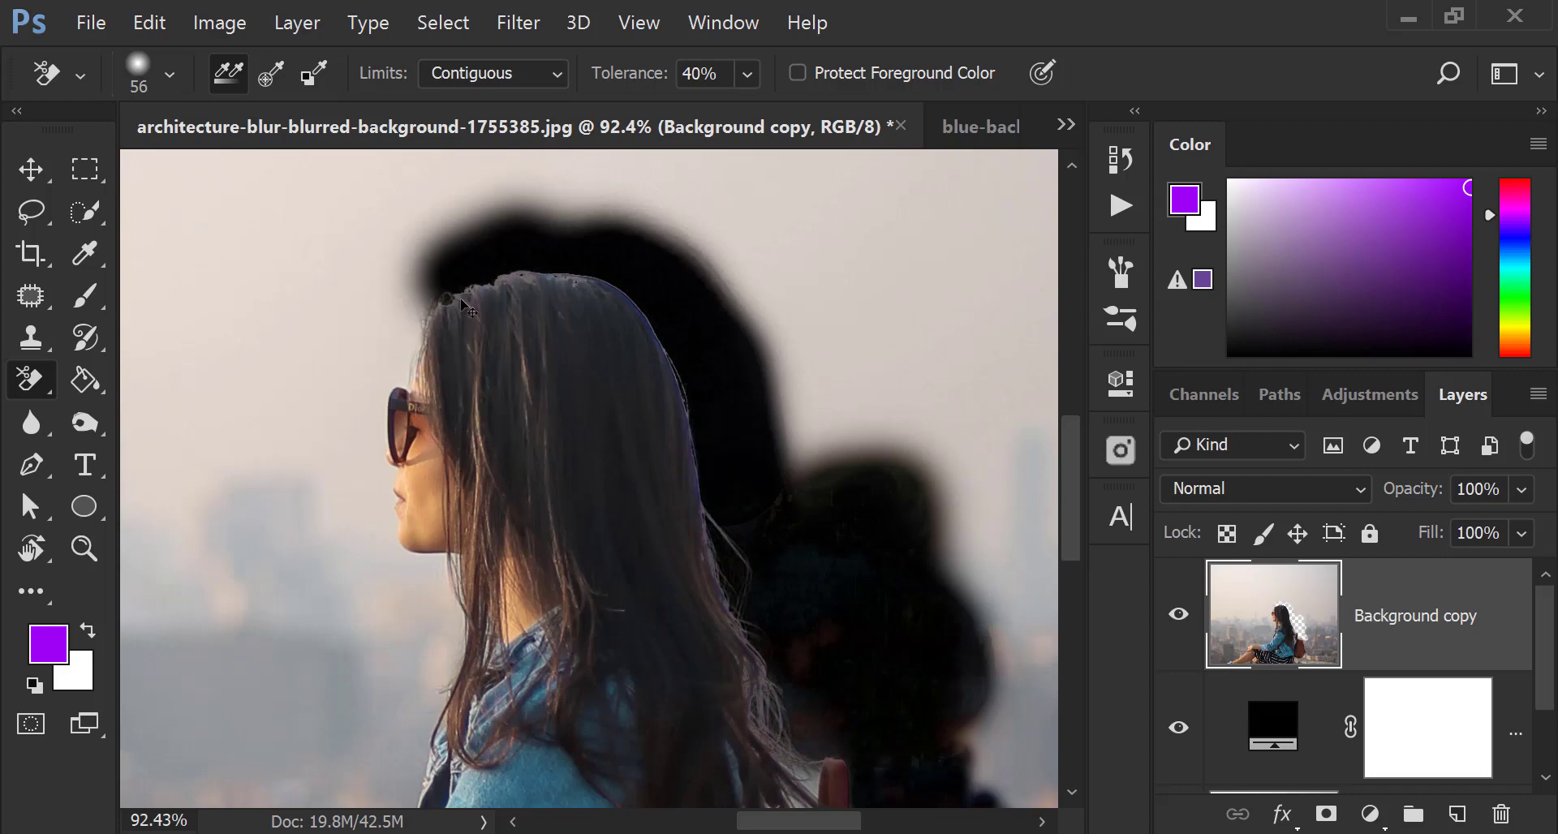
Try Background Swatch sampling on the sky left of the face, then undo it.
{"action": "left_click", "coordinate": [272, 78]}
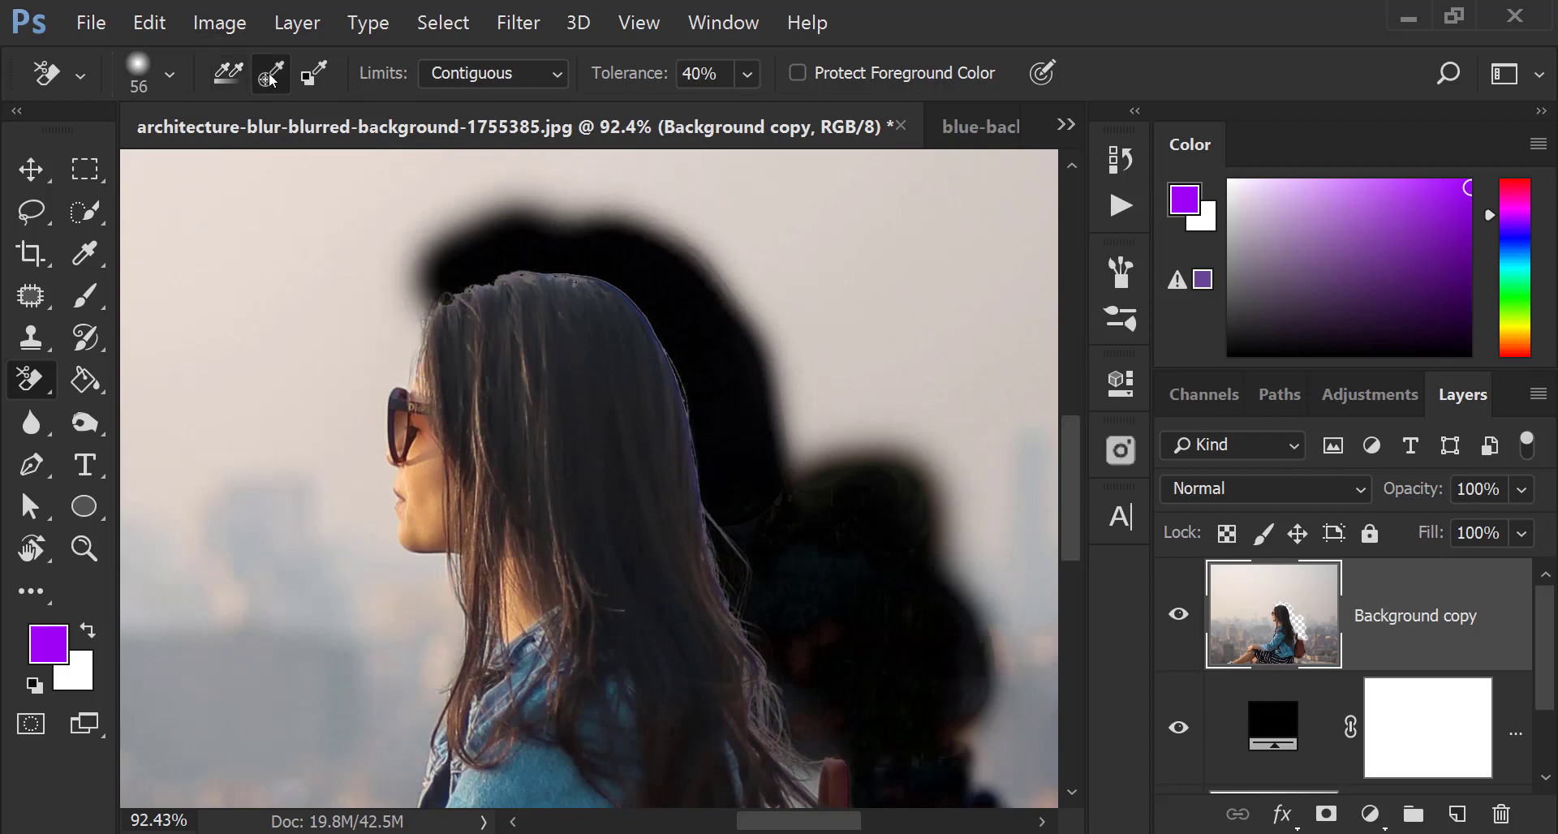
{"action": "left_click", "coordinate": [318, 78]}
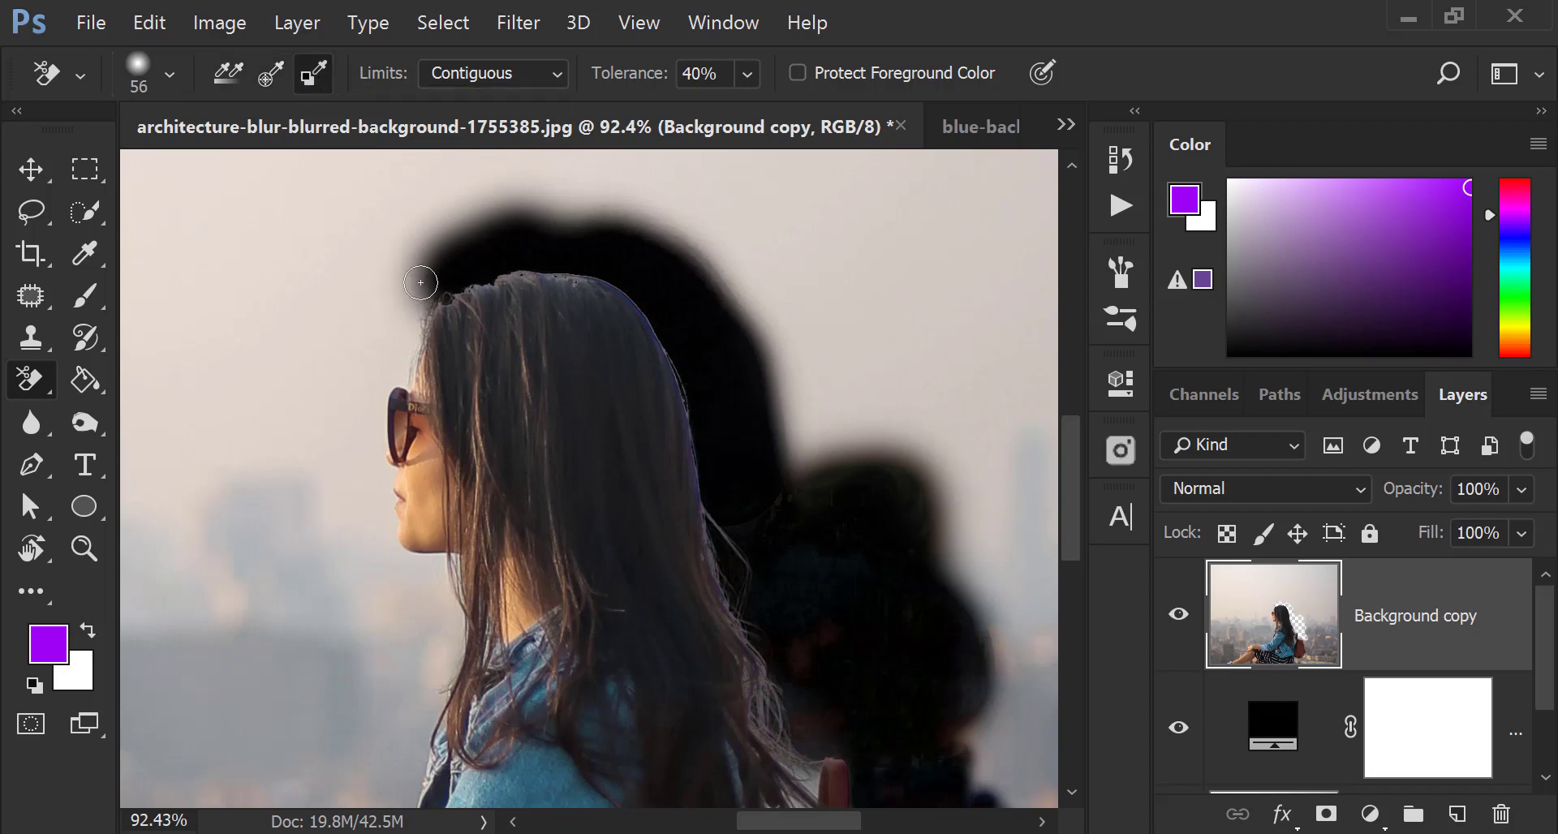
{"action": "mouse_move", "coordinate": [420, 282]}
{"action": "left_mouse_down"}
{"action": "mouse_move", "coordinate": [344, 279]}
{"action": "mouse_move", "coordinate": [389, 452]}
{"action": "left_mouse_up"}
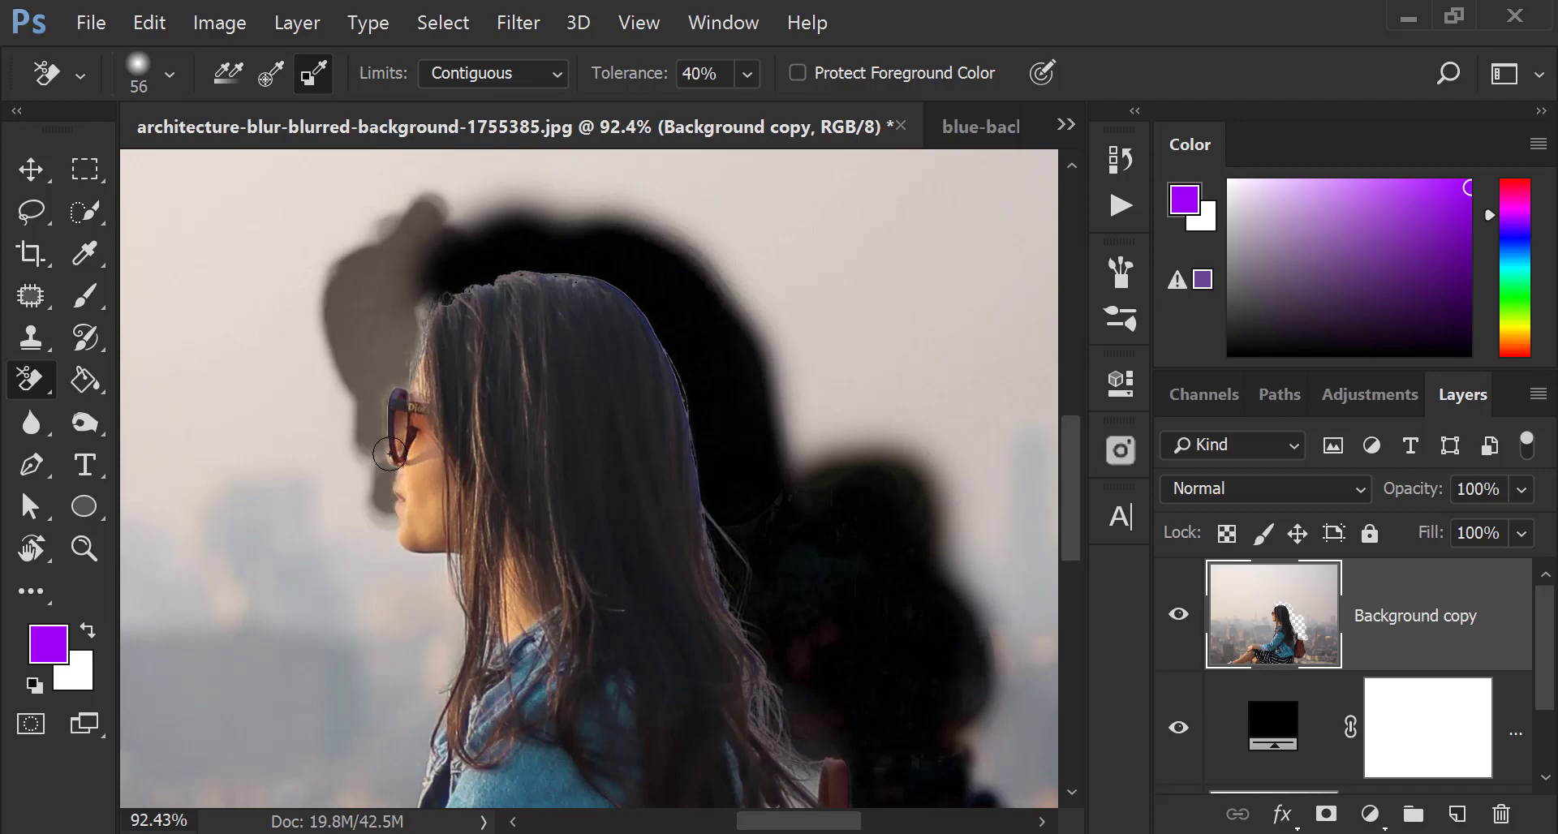
{"action": "key", "text": "ctrl+z"}
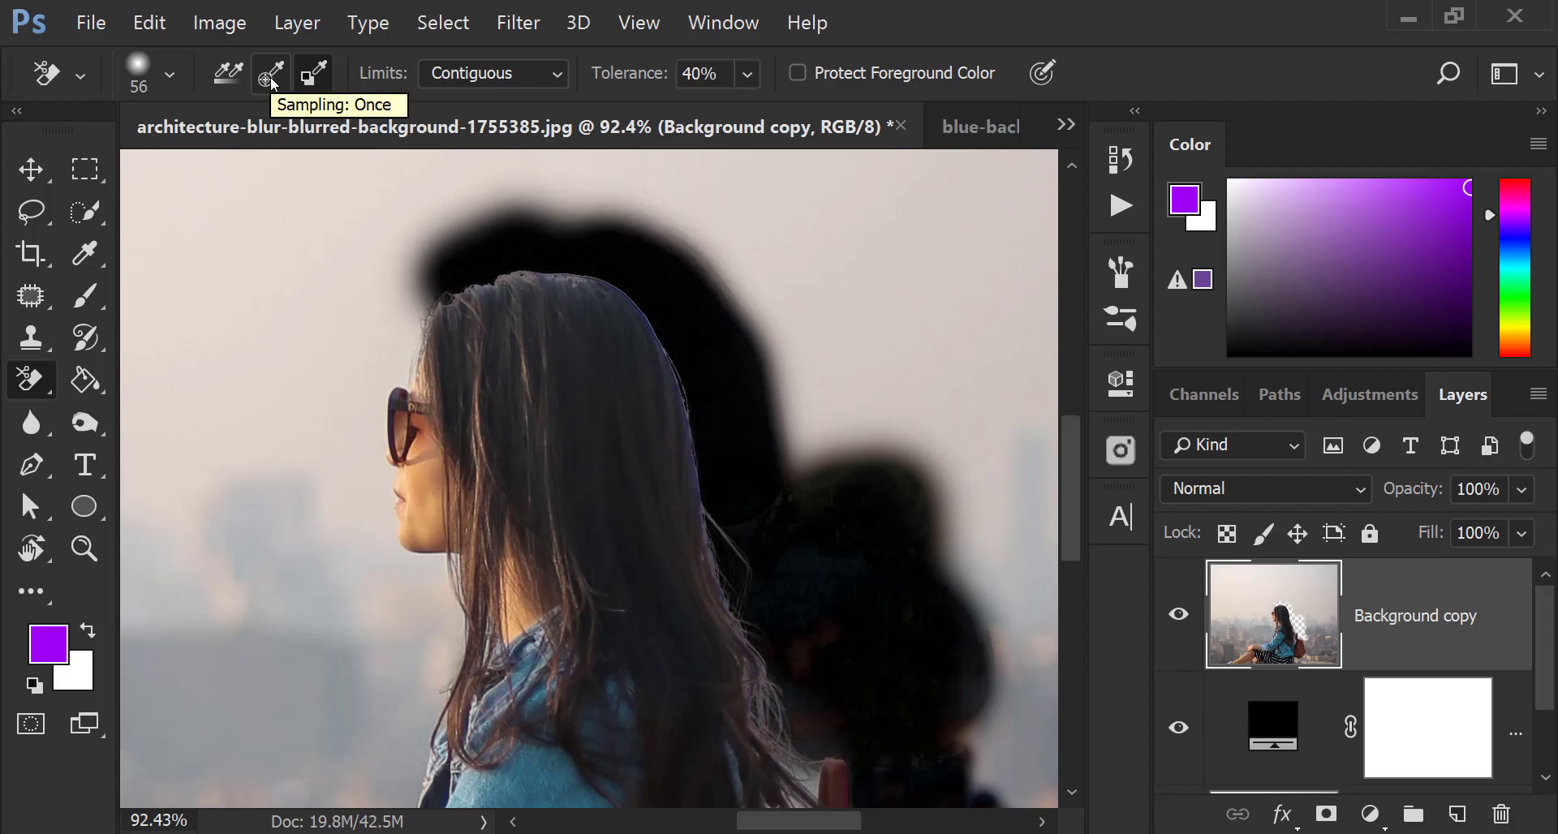
Set Sampling to Once and pan over the jacket, skirt and head.
{"action": "left_click", "coordinate": [273, 82]}
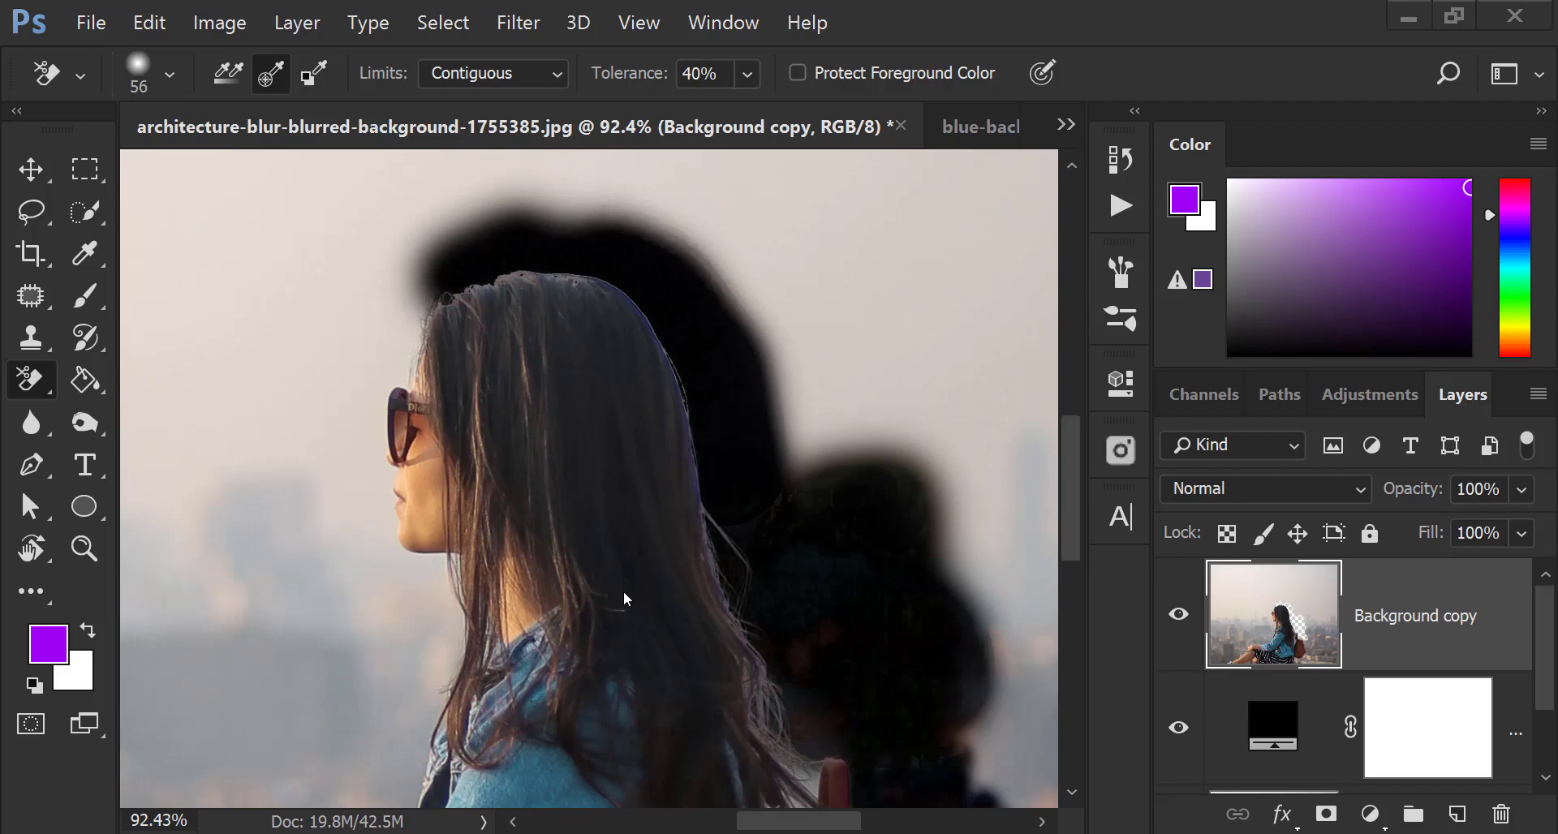
{"action": "left_click_drag", "start_coordinate": [601, 493], "coordinate": [581, 144]}
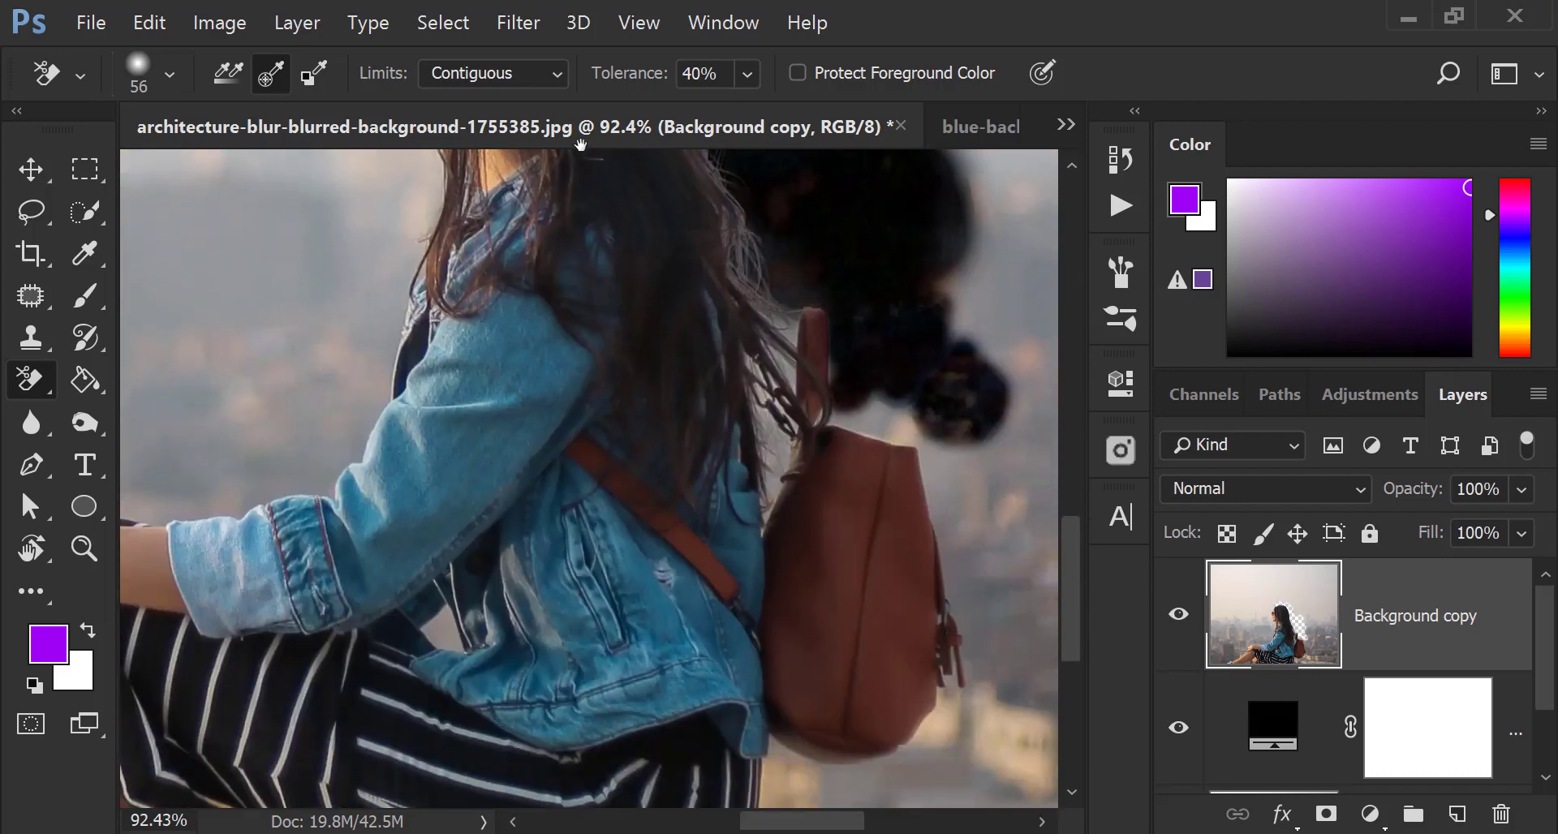
{"action": "left_click_drag", "start_coordinate": [712, 469], "coordinate": [757, 365]}
{"action": "left_click_drag", "start_coordinate": [568, 520], "coordinate": [692, 542]}
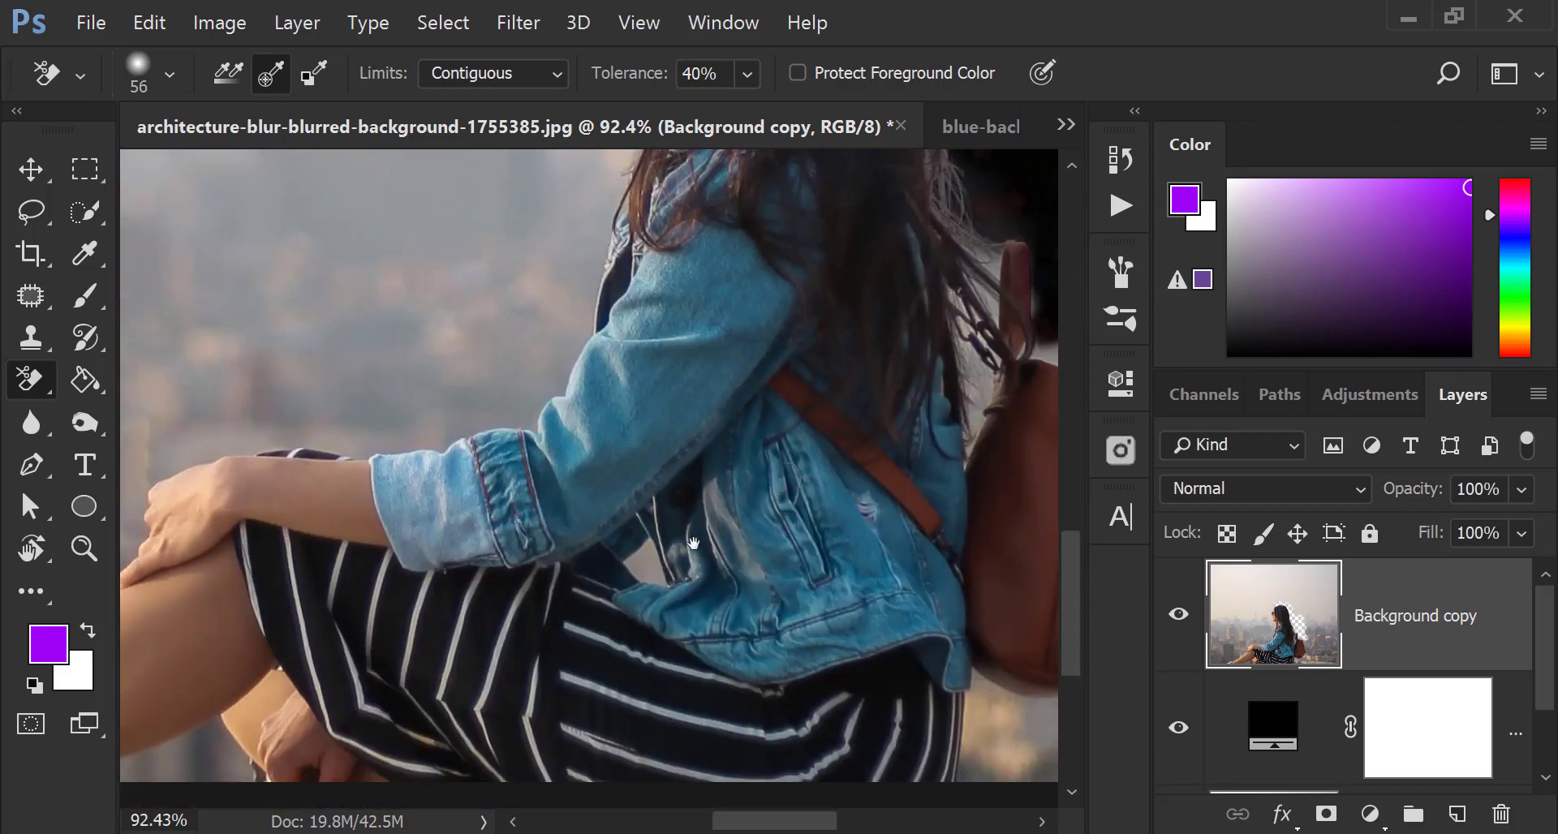
{"action": "left_click_drag", "start_coordinate": [569, 442], "coordinate": [504, 516]}
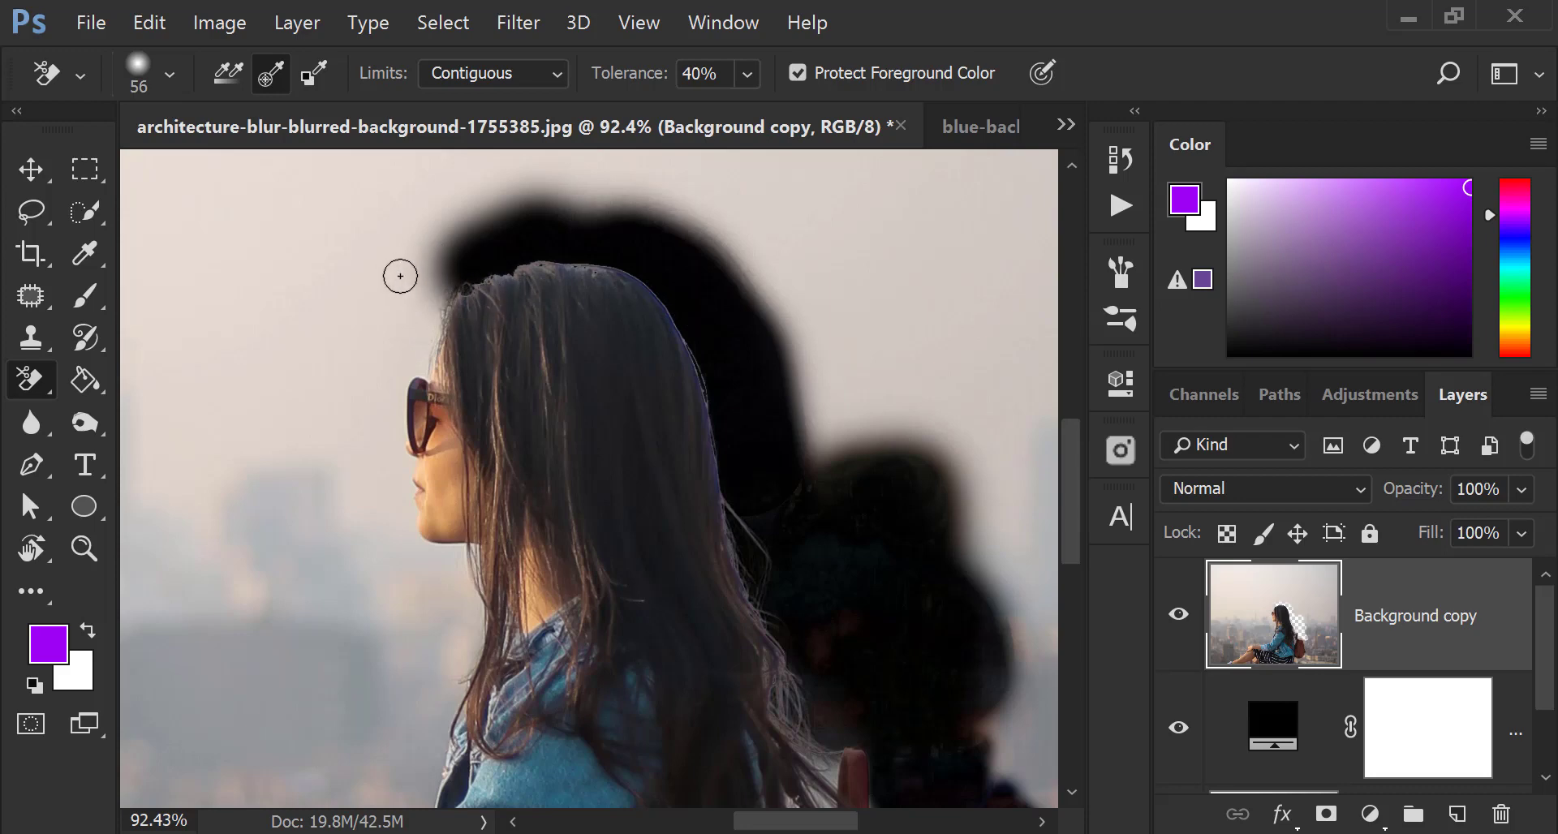
Erase sky along the upper-left hair edge, then turn Protect Foreground Color off.
{"action": "mouse_move", "coordinate": [441, 271]}
{"action": "left_mouse_down"}
{"action": "mouse_move", "coordinate": [399, 404]}
{"action": "mouse_move", "coordinate": [463, 573]}
{"action": "left_mouse_up"}
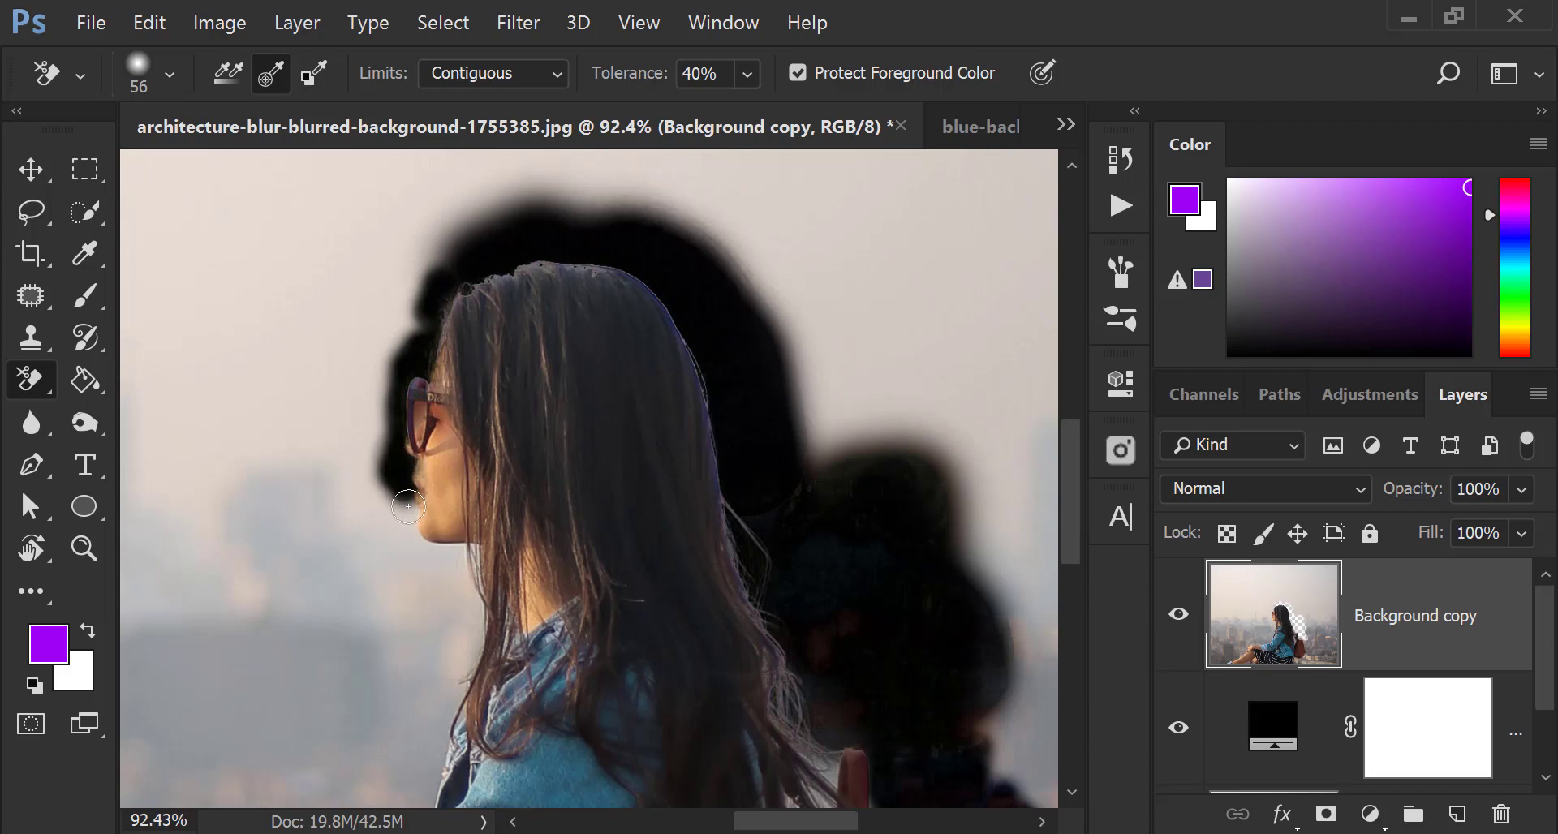
{"action": "scroll", "coordinate": [430, 443], "scroll_direction": "up", "scroll_amount": 3}
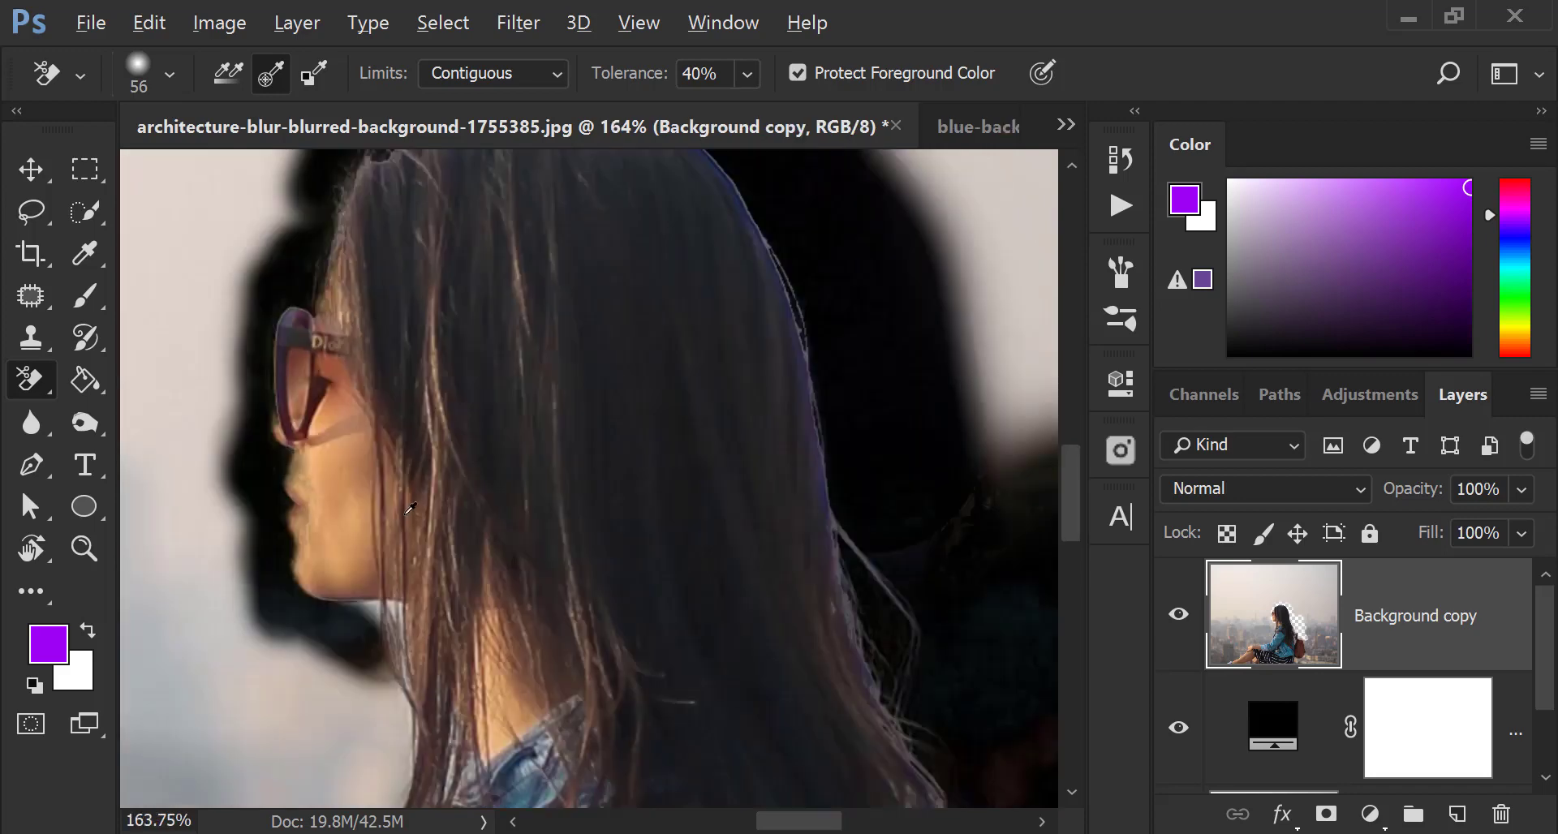
{"action": "scroll", "coordinate": [430, 443], "scroll_direction": "up", "scroll_amount": 3}
{"action": "scroll", "coordinate": [374, 432], "scroll_direction": "down", "scroll_amount": 2}
{"action": "scroll", "coordinate": [373, 432], "scroll_direction": "down", "scroll_amount": 2}
{"action": "scroll", "coordinate": [373, 432], "scroll_direction": "down", "scroll_amount": 1}
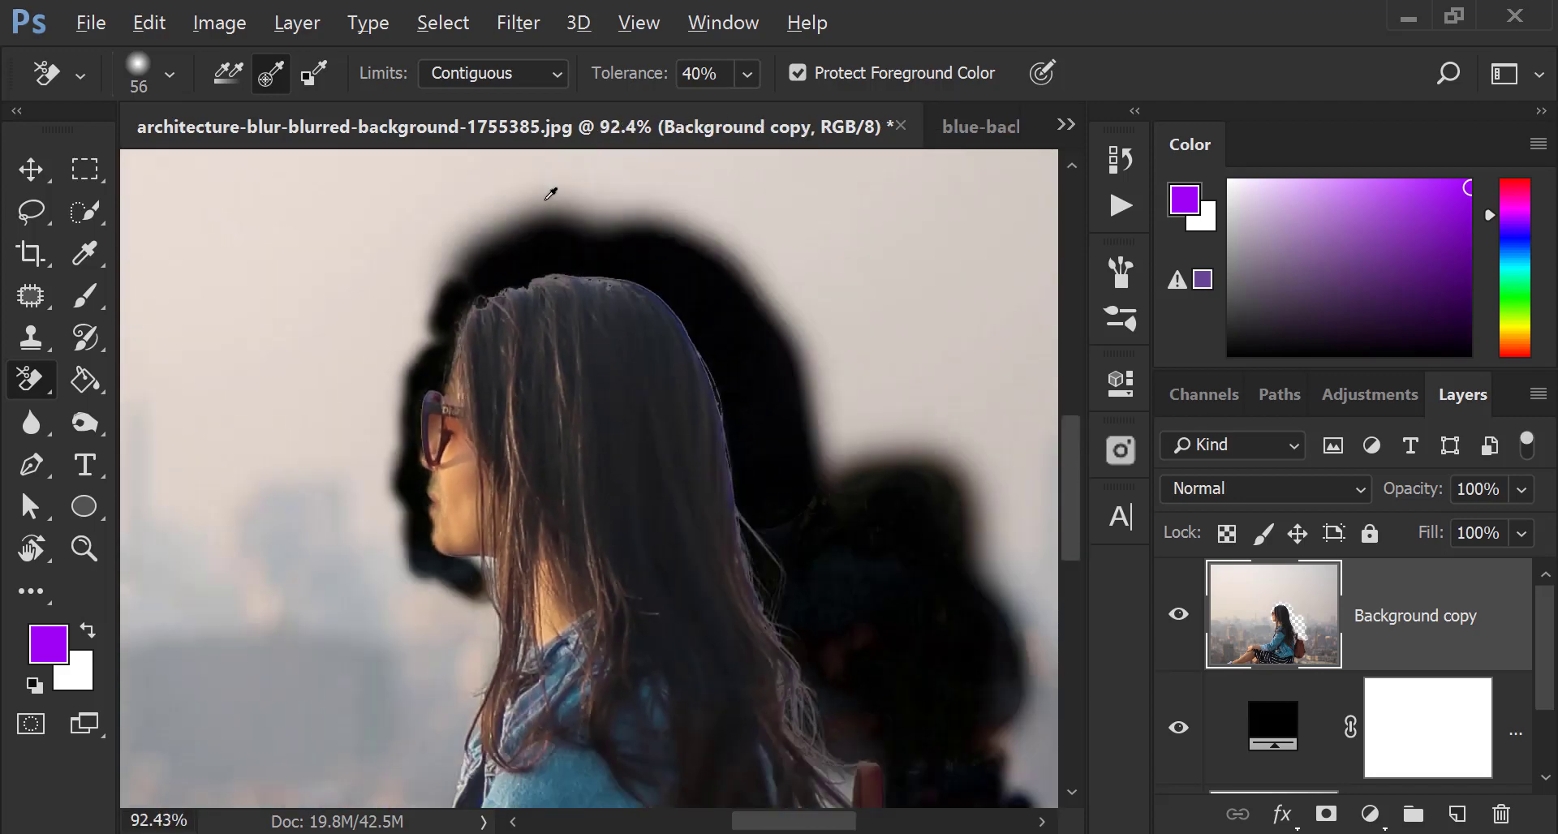
{"action": "left_click", "coordinate": [800, 73]}
{"action": "left_click", "coordinate": [798, 73]}
Switch to the Magic Eraser, delete Background copy and the fill layer, and show Layer 0.
{"action": "right_click", "coordinate": [37, 392]}
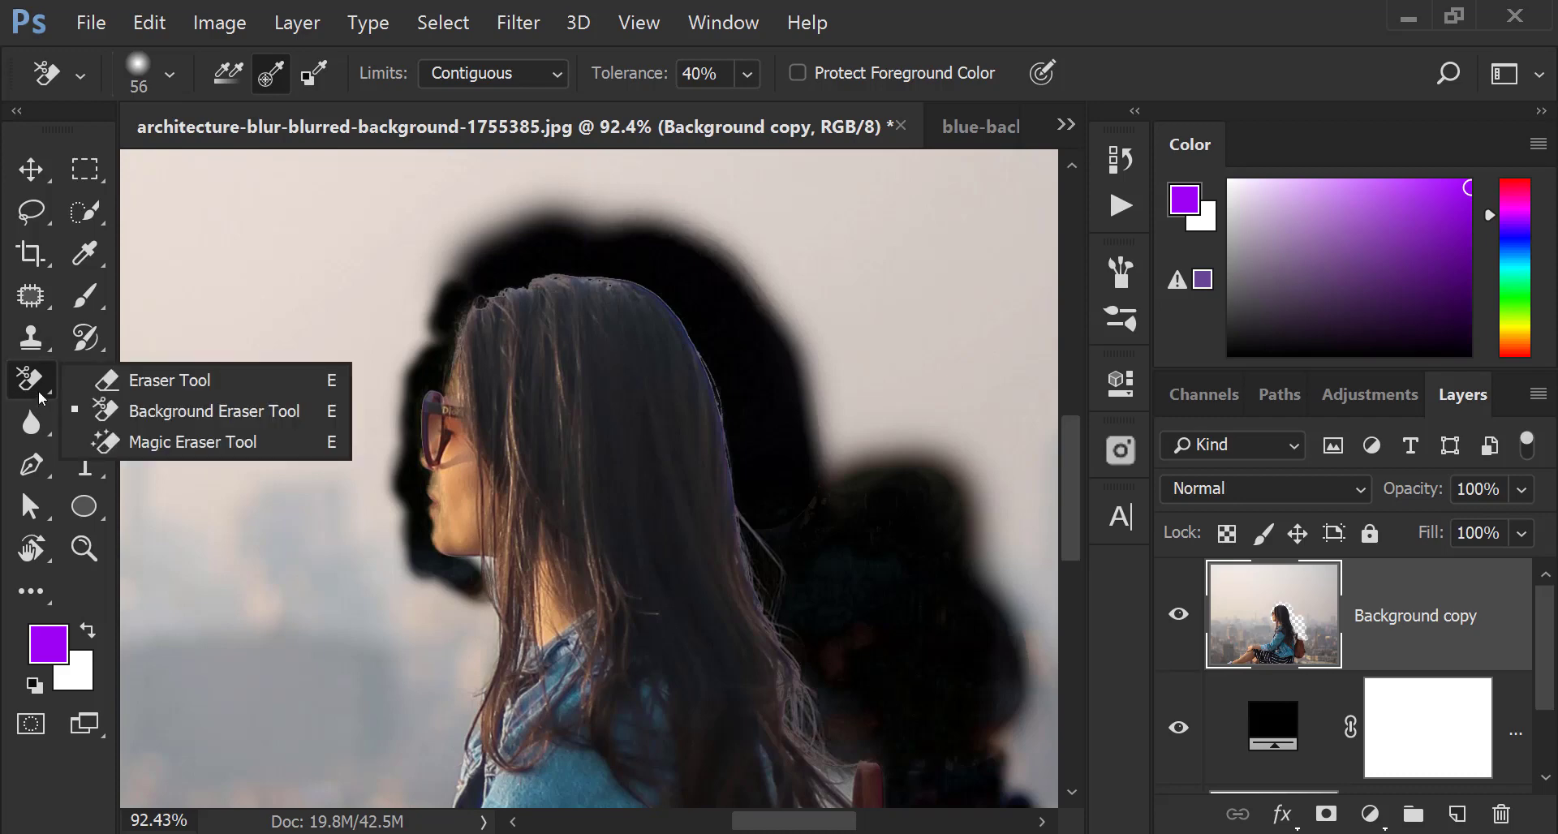
{"action": "left_click", "coordinate": [237, 455]}
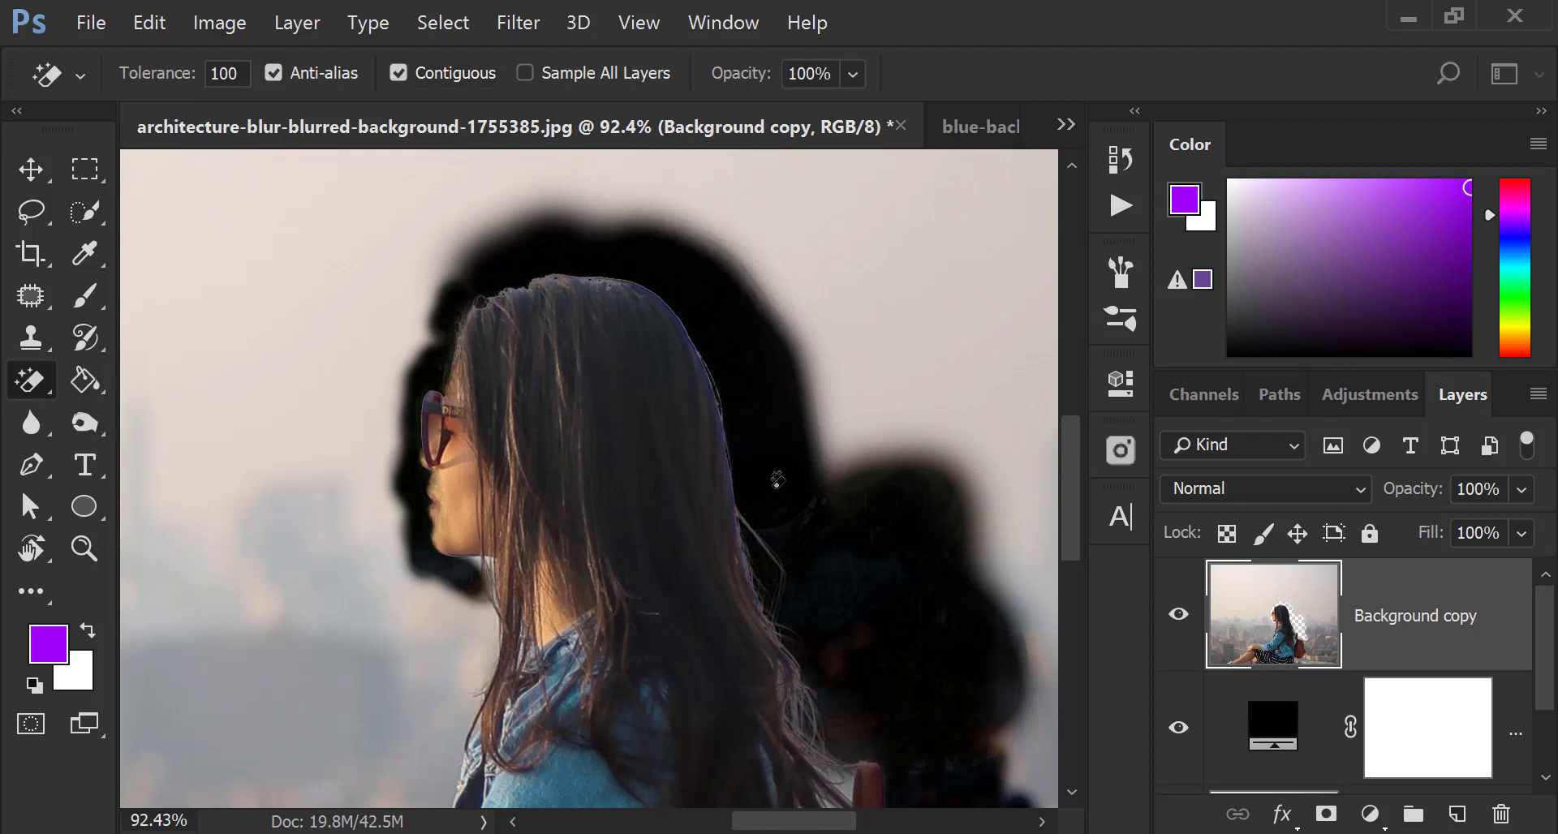
{"action": "scroll", "coordinate": [673, 392], "scroll_direction": "down", "scroll_amount": 3}
{"action": "scroll", "coordinate": [674, 392], "scroll_direction": "down", "scroll_amount": 4}
{"action": "scroll", "coordinate": [688, 390], "scroll_direction": "down", "scroll_amount": 1}
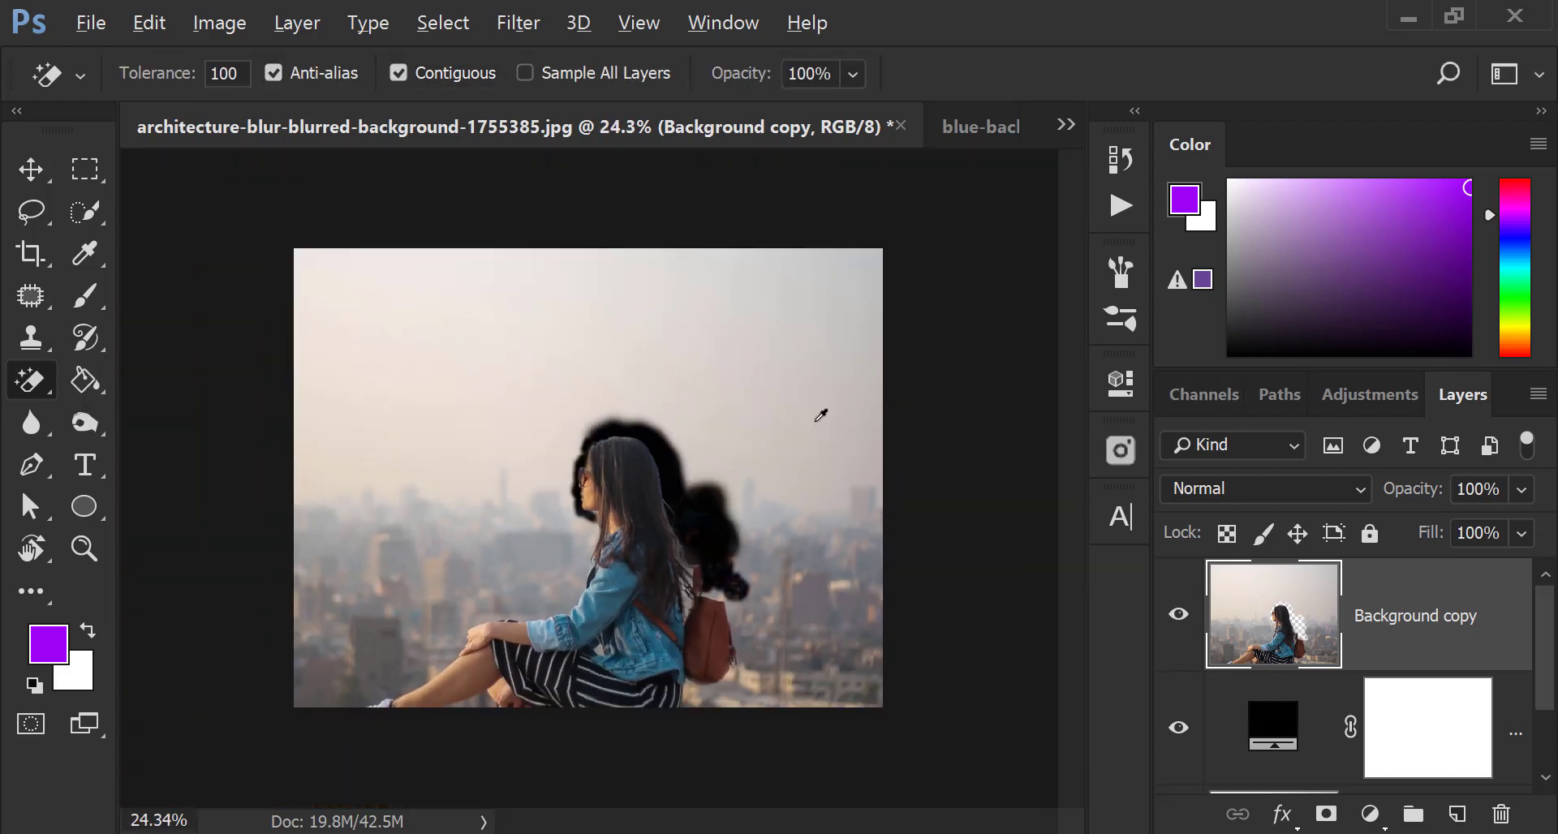
{"action": "scroll", "coordinate": [1454, 589], "scroll_direction": "down", "scroll_amount": 1}
{"action": "scroll", "coordinate": [1449, 596], "scroll_direction": "up", "scroll_amount": 1}
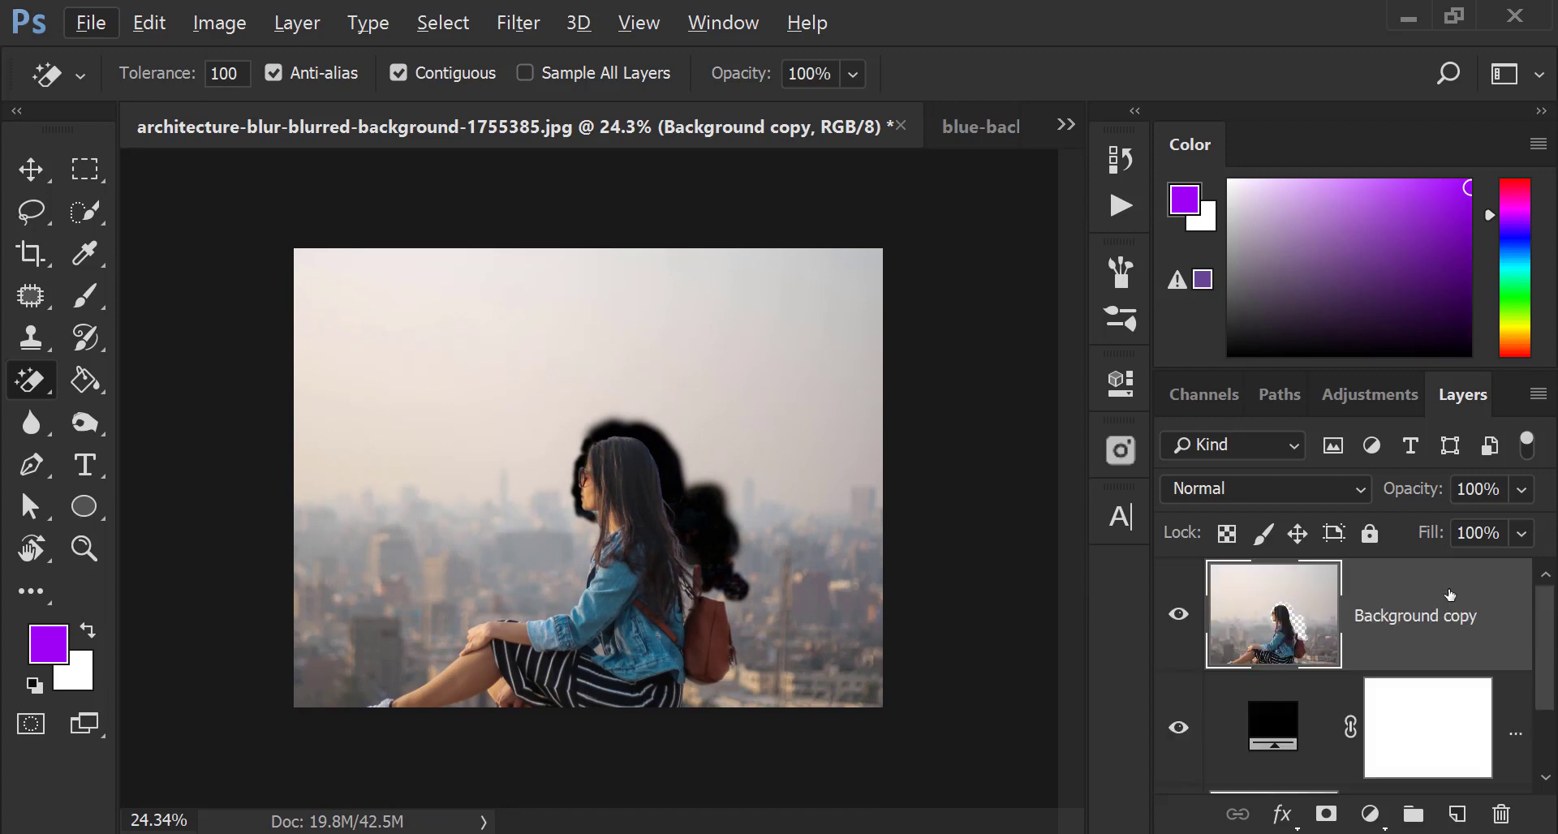
{"action": "left_click", "coordinate": [1509, 714], "text": "shift"}
{"action": "key", "text": "Delete"}
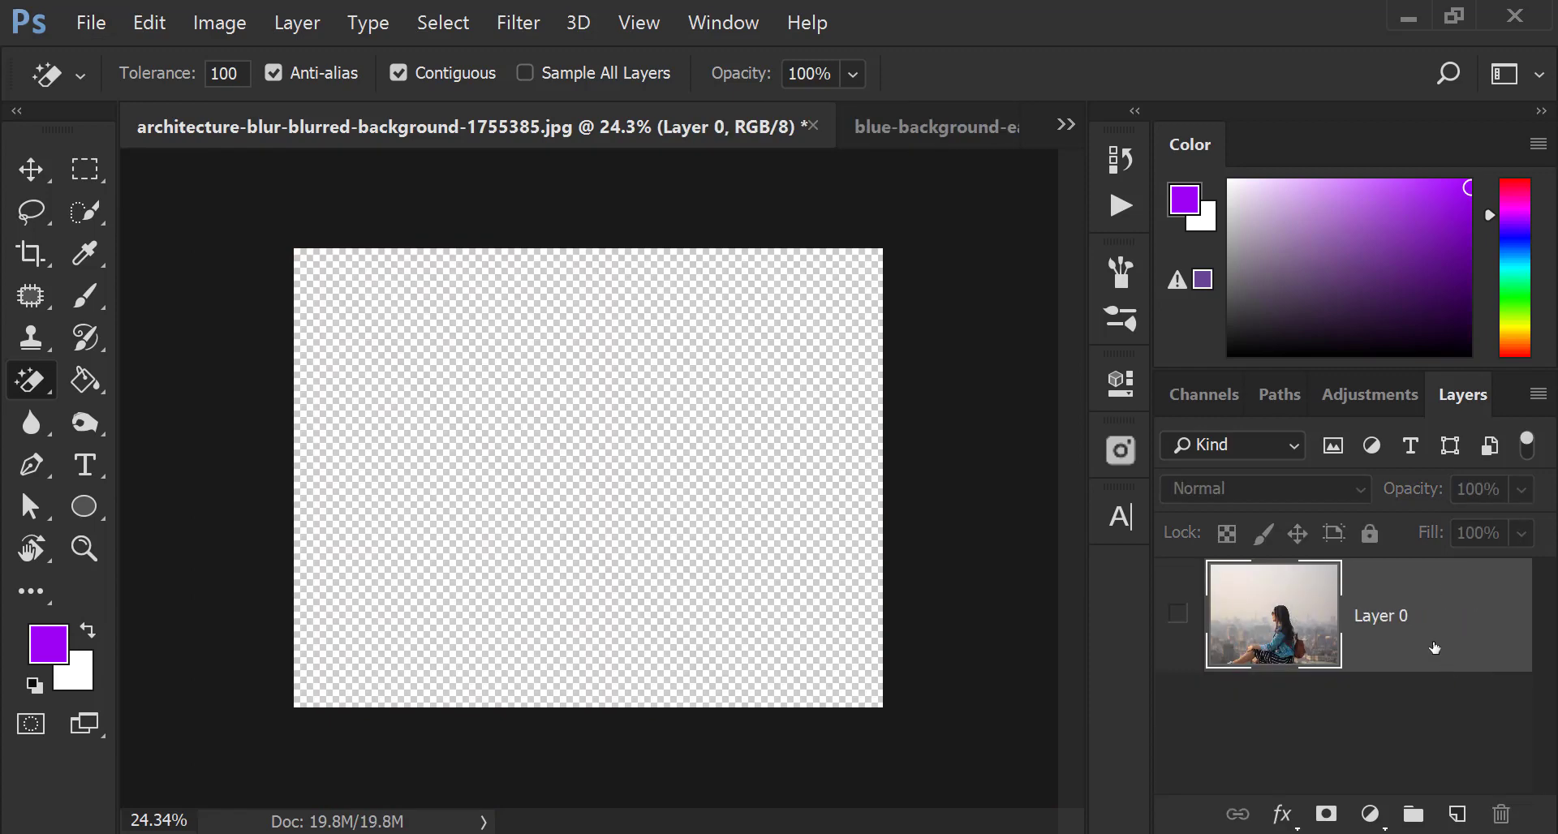
{"action": "left_click", "coordinate": [1178, 614]}
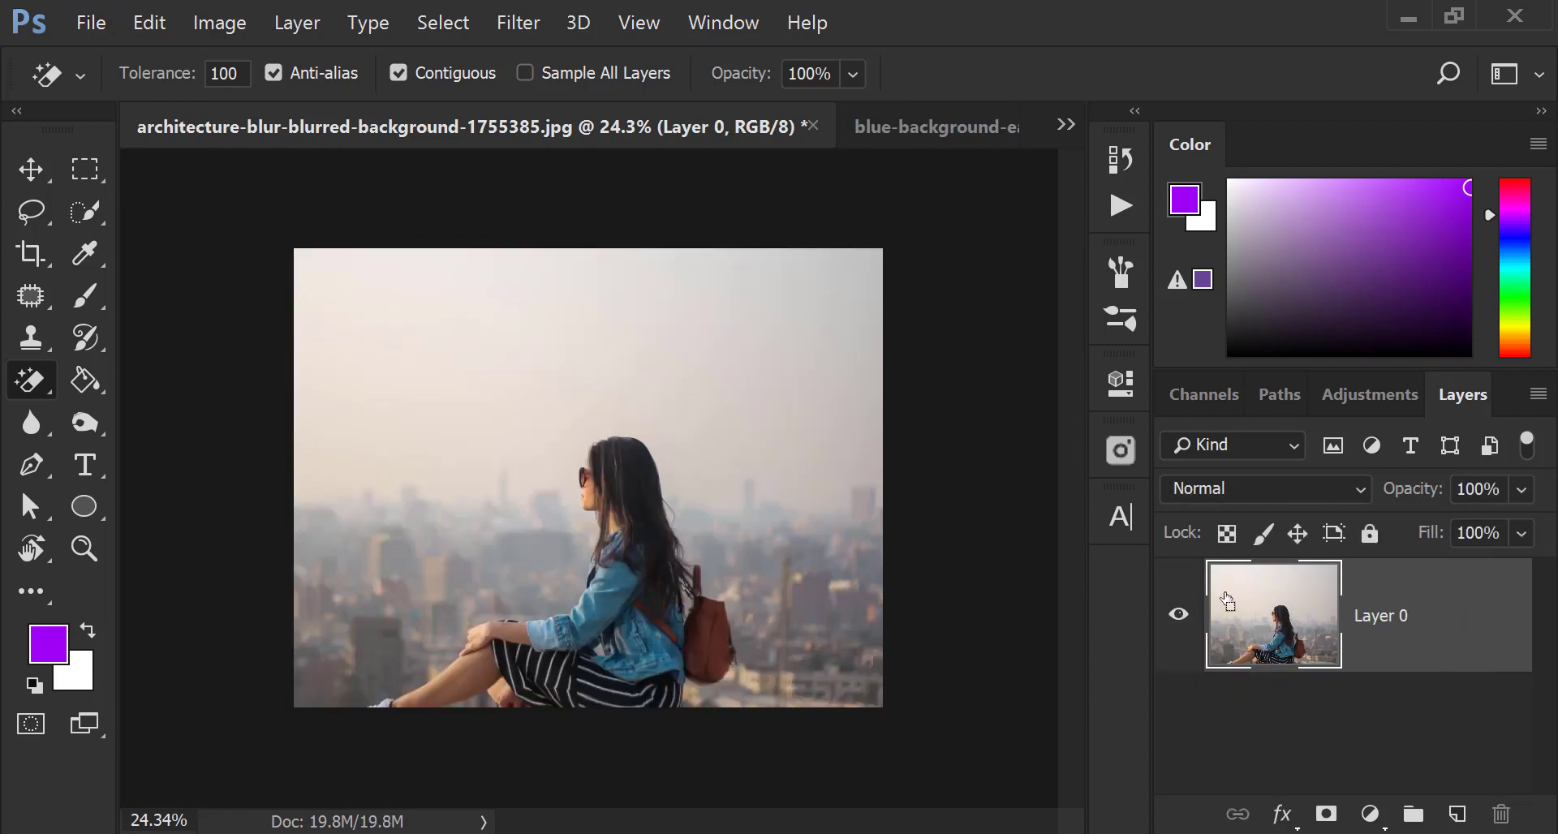
Duplicate Layer 0, test-erase the sky with Layer 0 hidden, then undo.
{"action": "key", "text": "ctrl+j"}
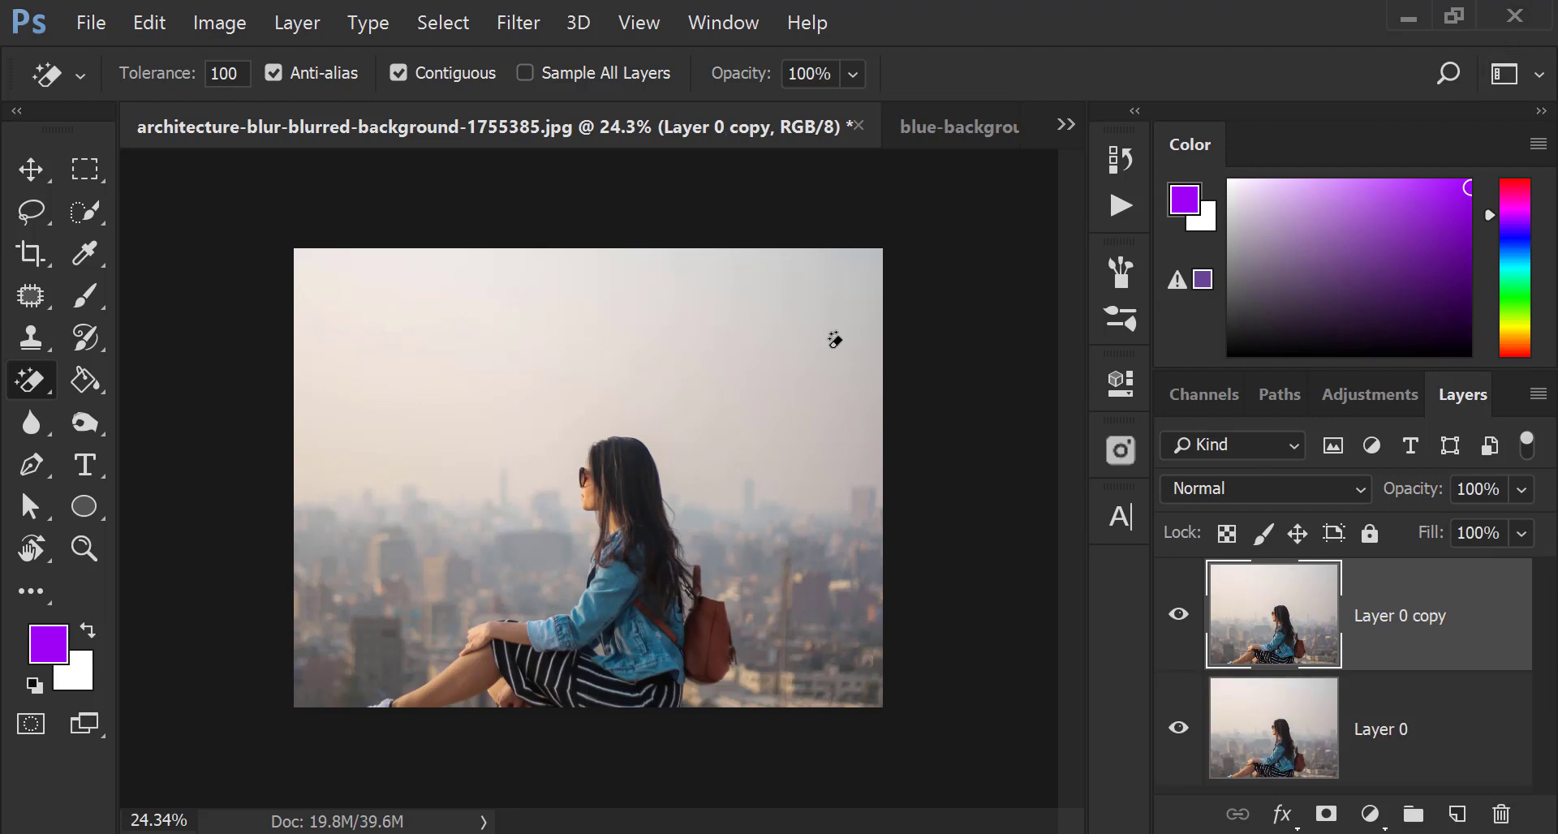
{"action": "left_click", "coordinate": [581, 321]}
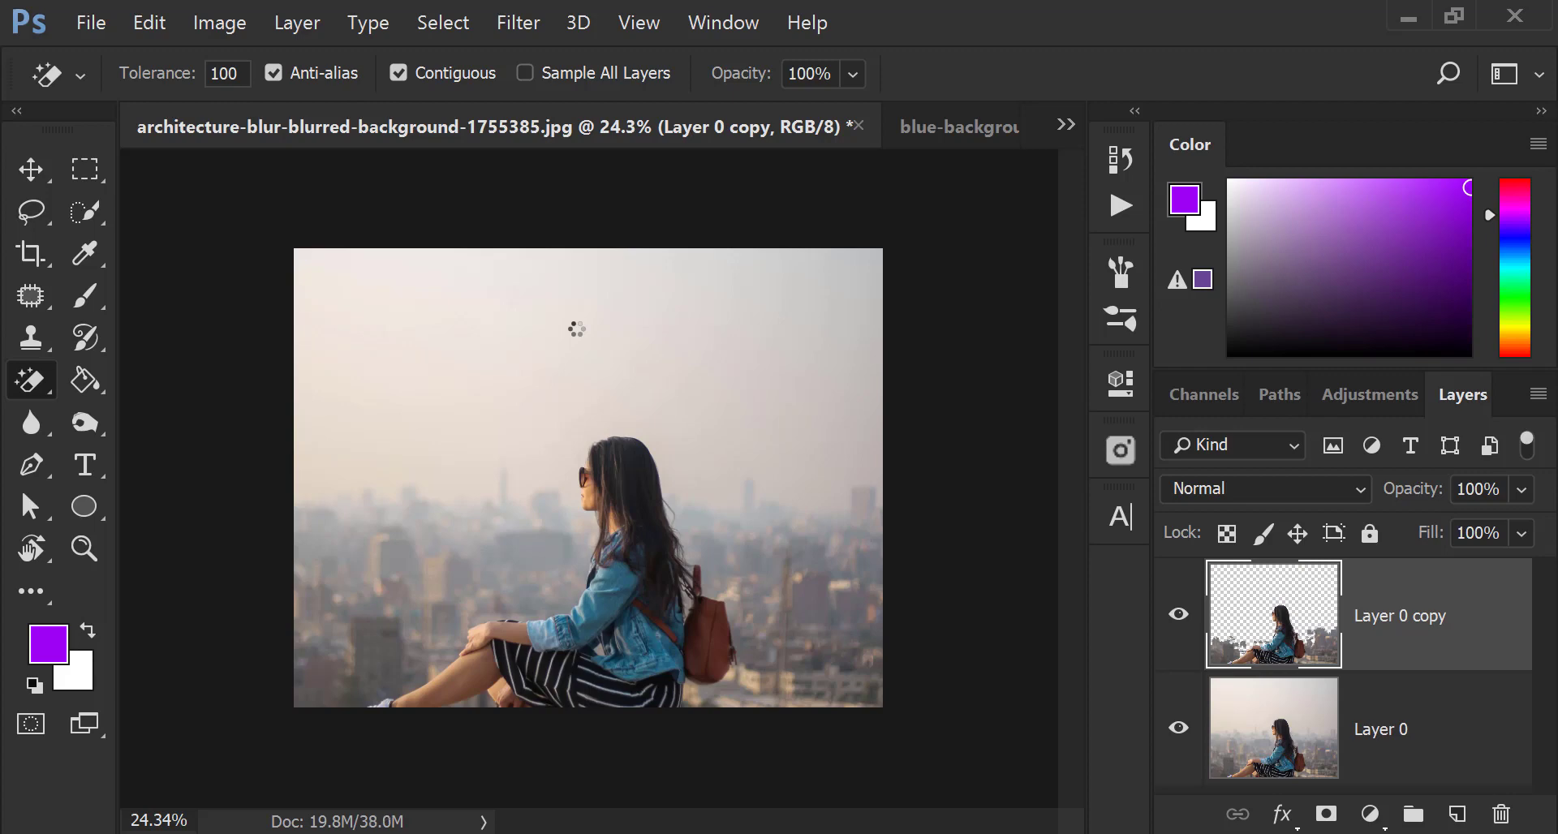
{"action": "left_click", "coordinate": [1179, 729]}
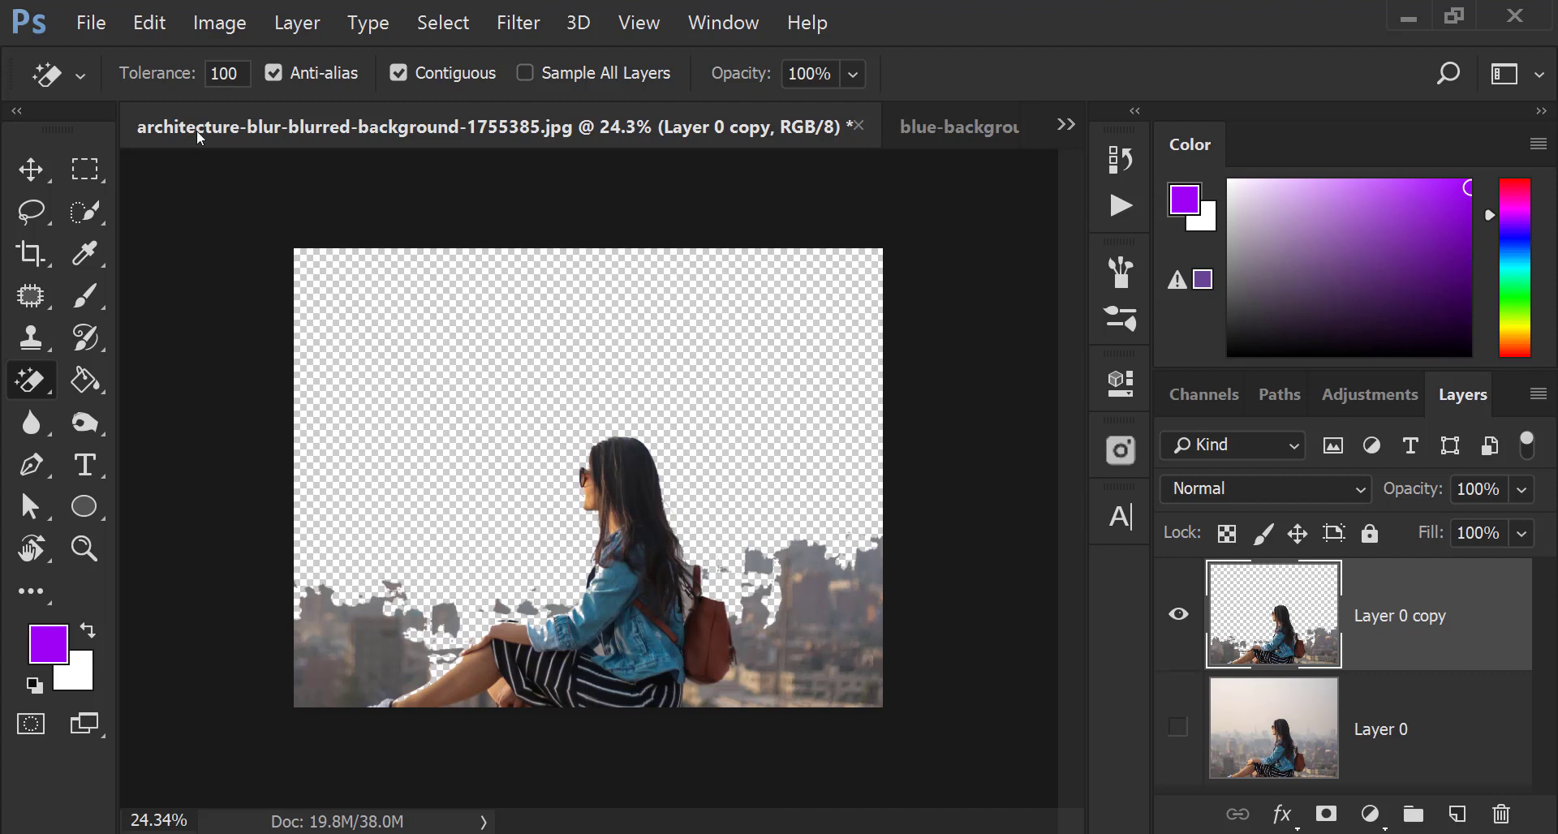
{"action": "key", "text": "ctrl+z"}
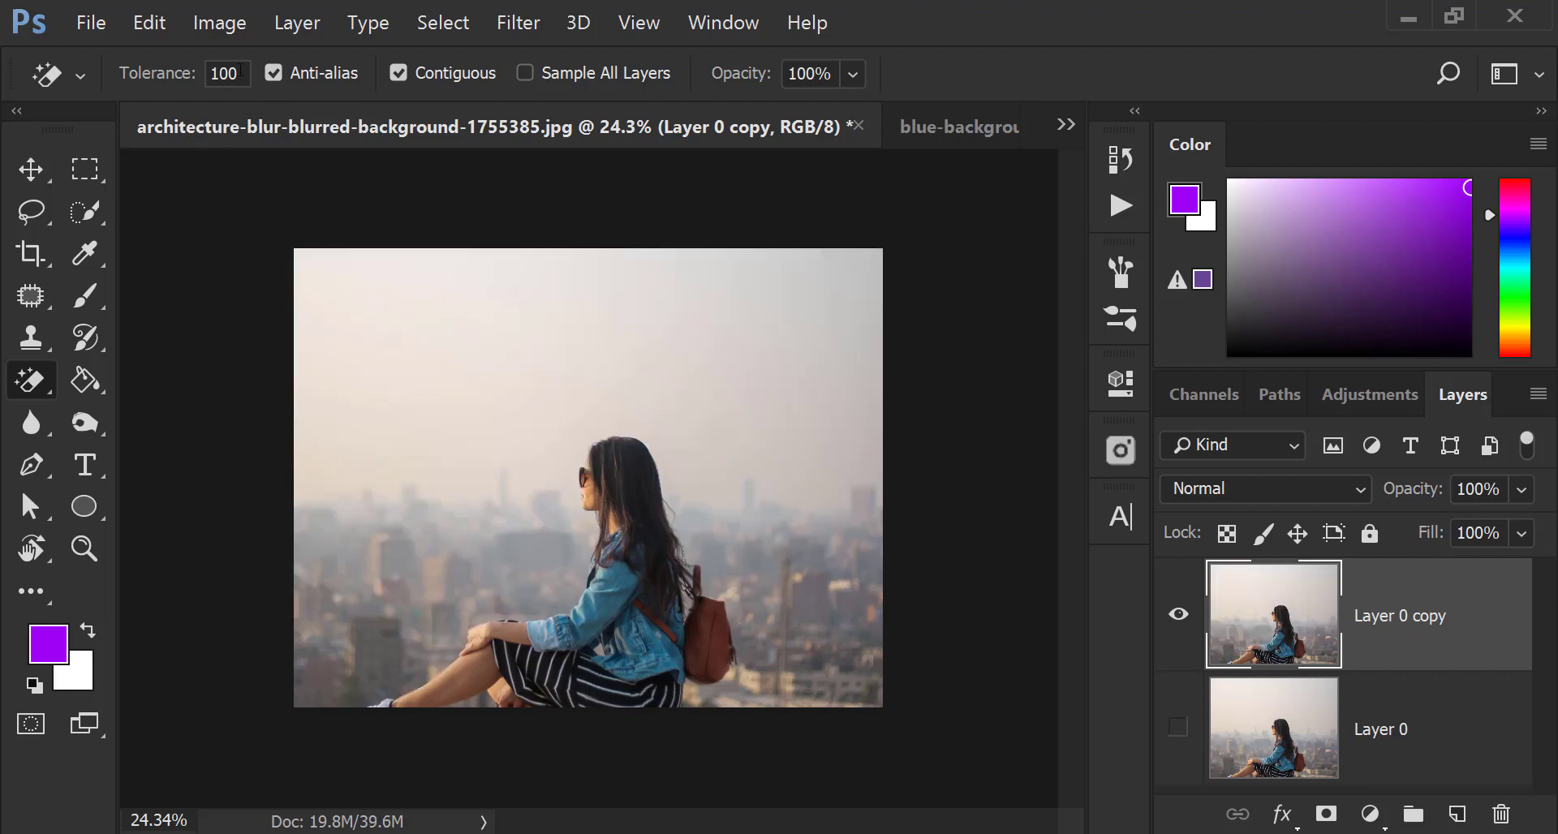
Set Magic Eraser tolerance to 10, test a sky click, undo, and dismiss the mail notification.
{"action": "double_click", "coordinate": [223, 73]}
{"action": "type", "text": "10"}
{"action": "left_click", "coordinate": [462, 323]}
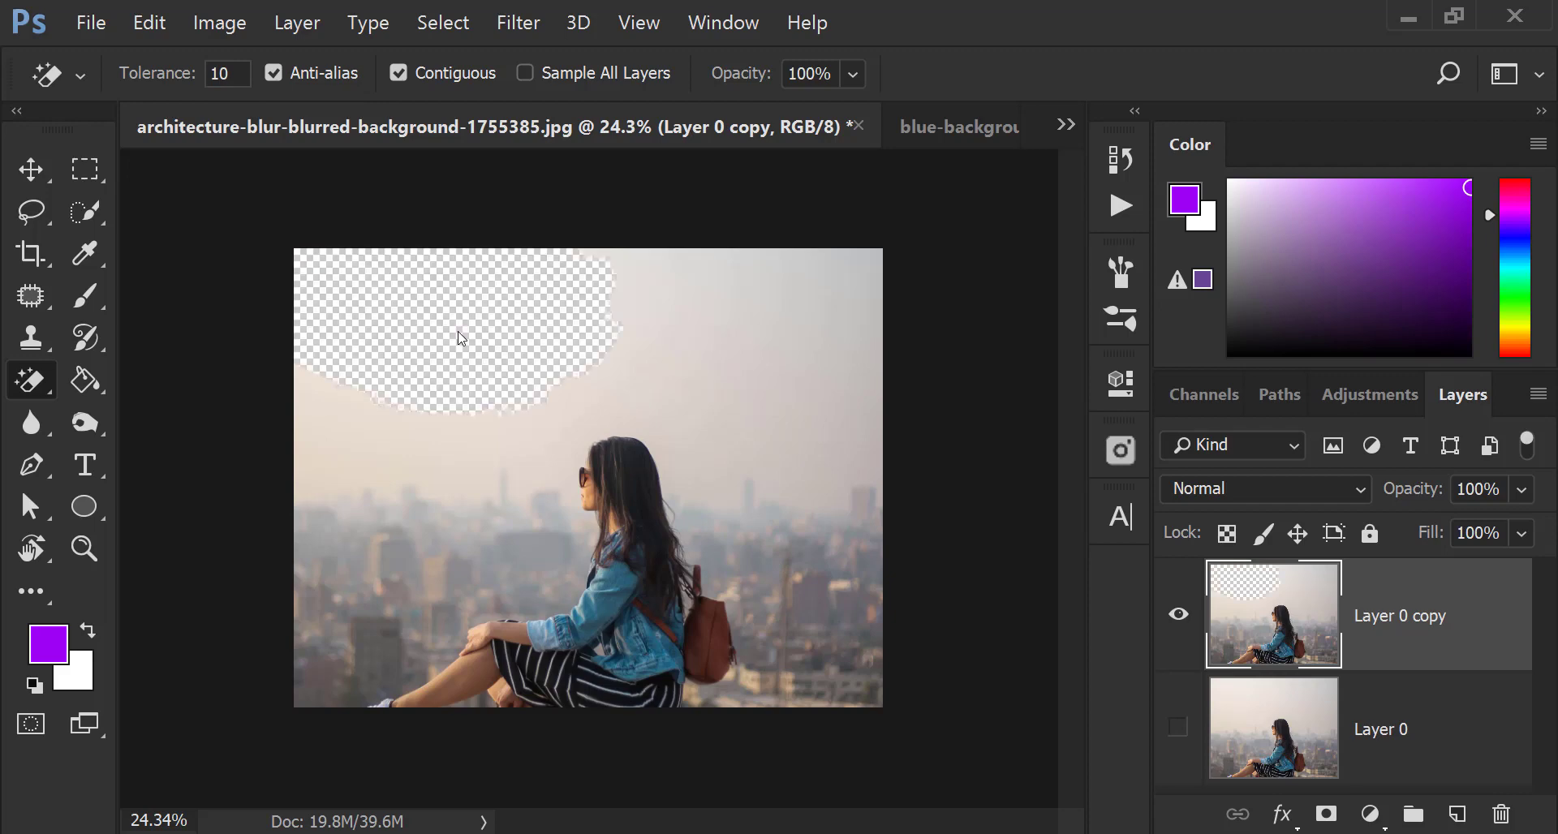
{"action": "key", "text": "ctrl+z"}
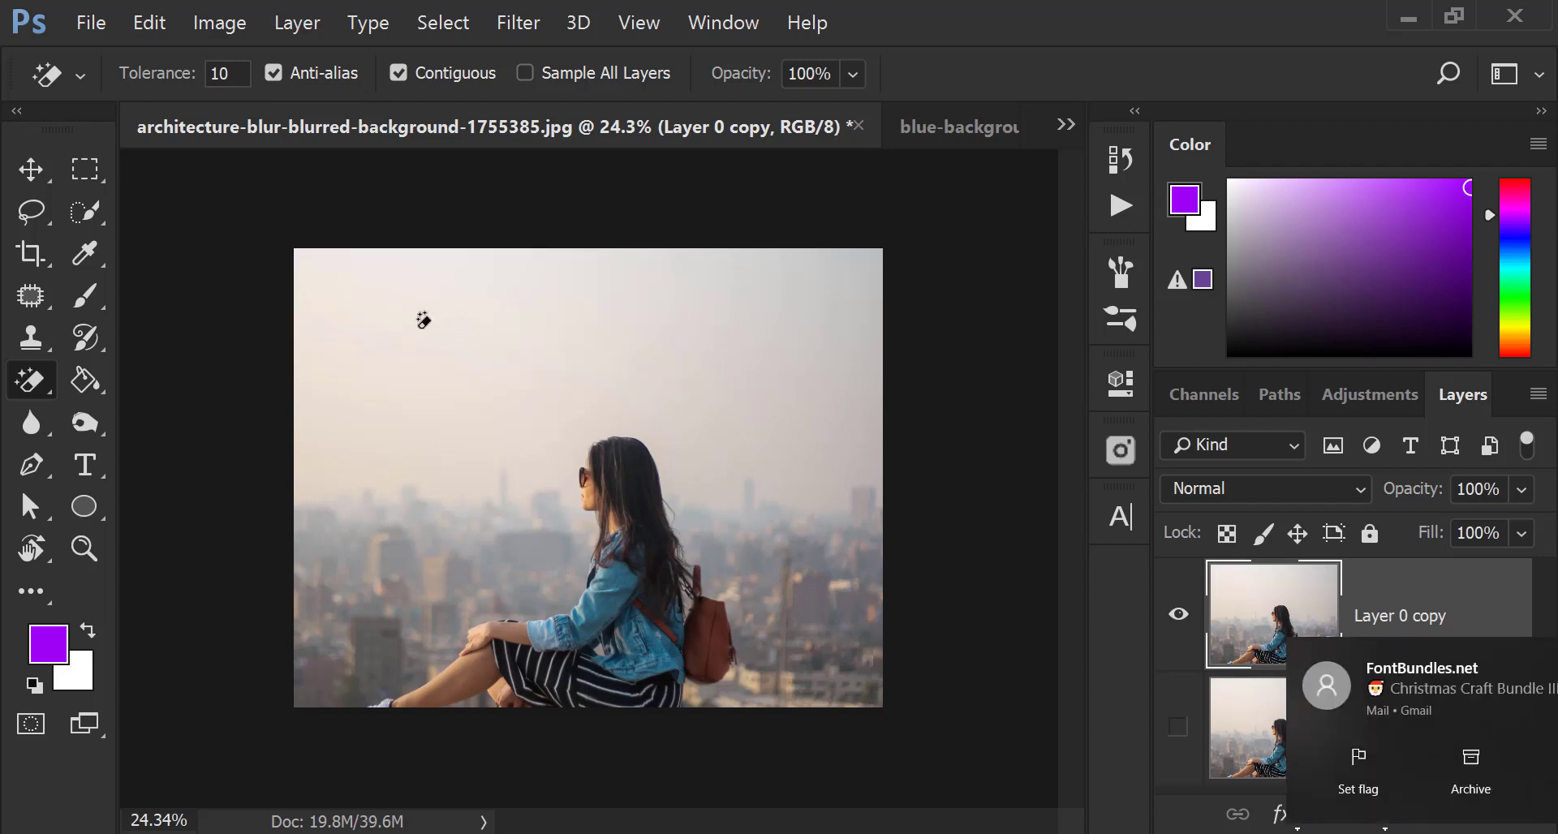
{"action": "left_click", "coordinate": [1525, 659]}
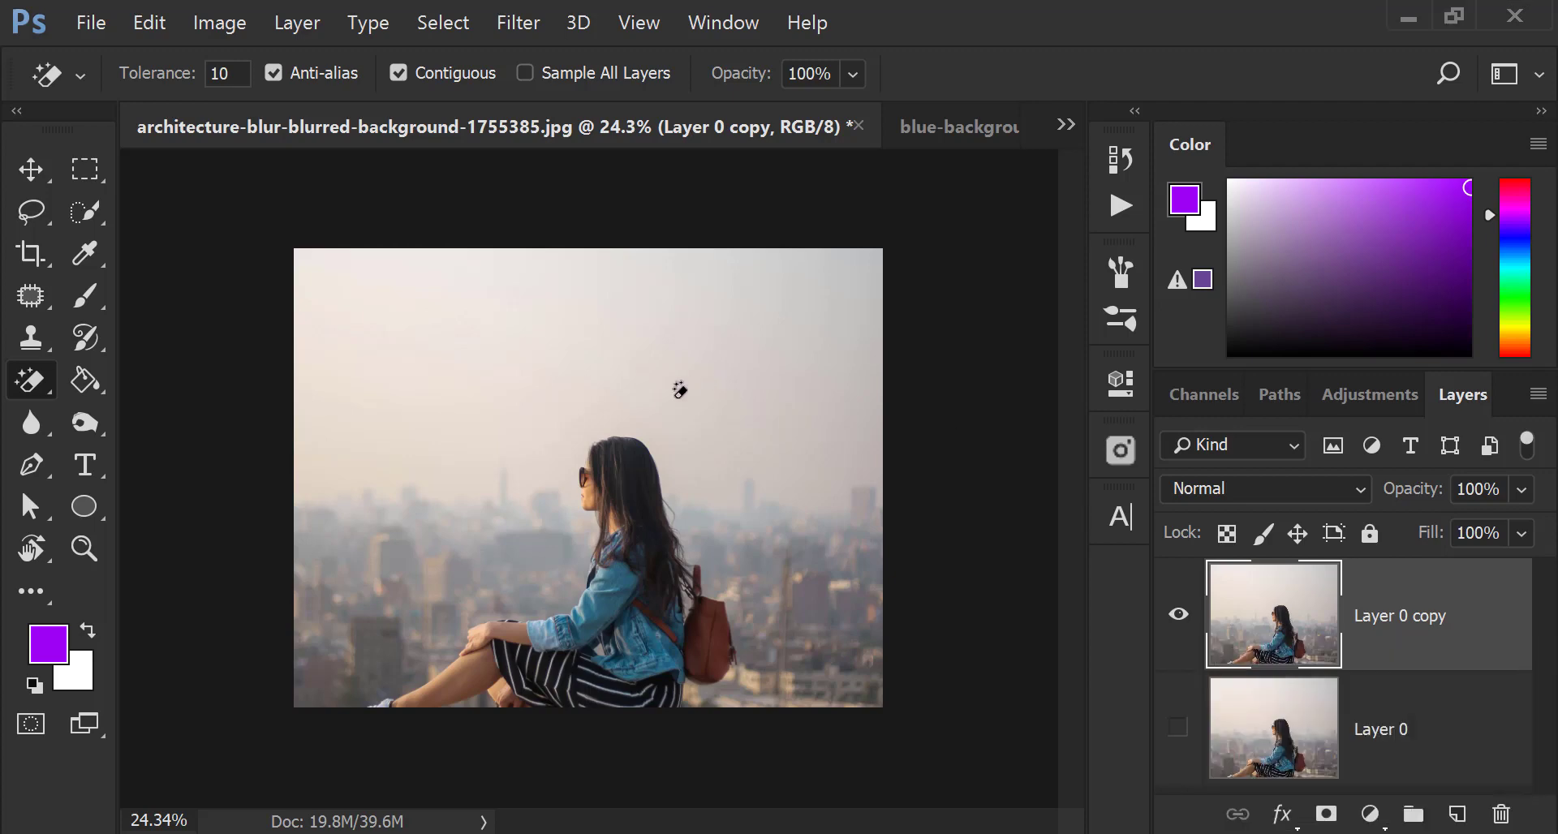
Drag asphalt-atmosphere-cloudy-sky-2739010.jpg from the Eraser Tool folder into Photoshop.
{"action": "left_click", "coordinate": [1408, 16]}
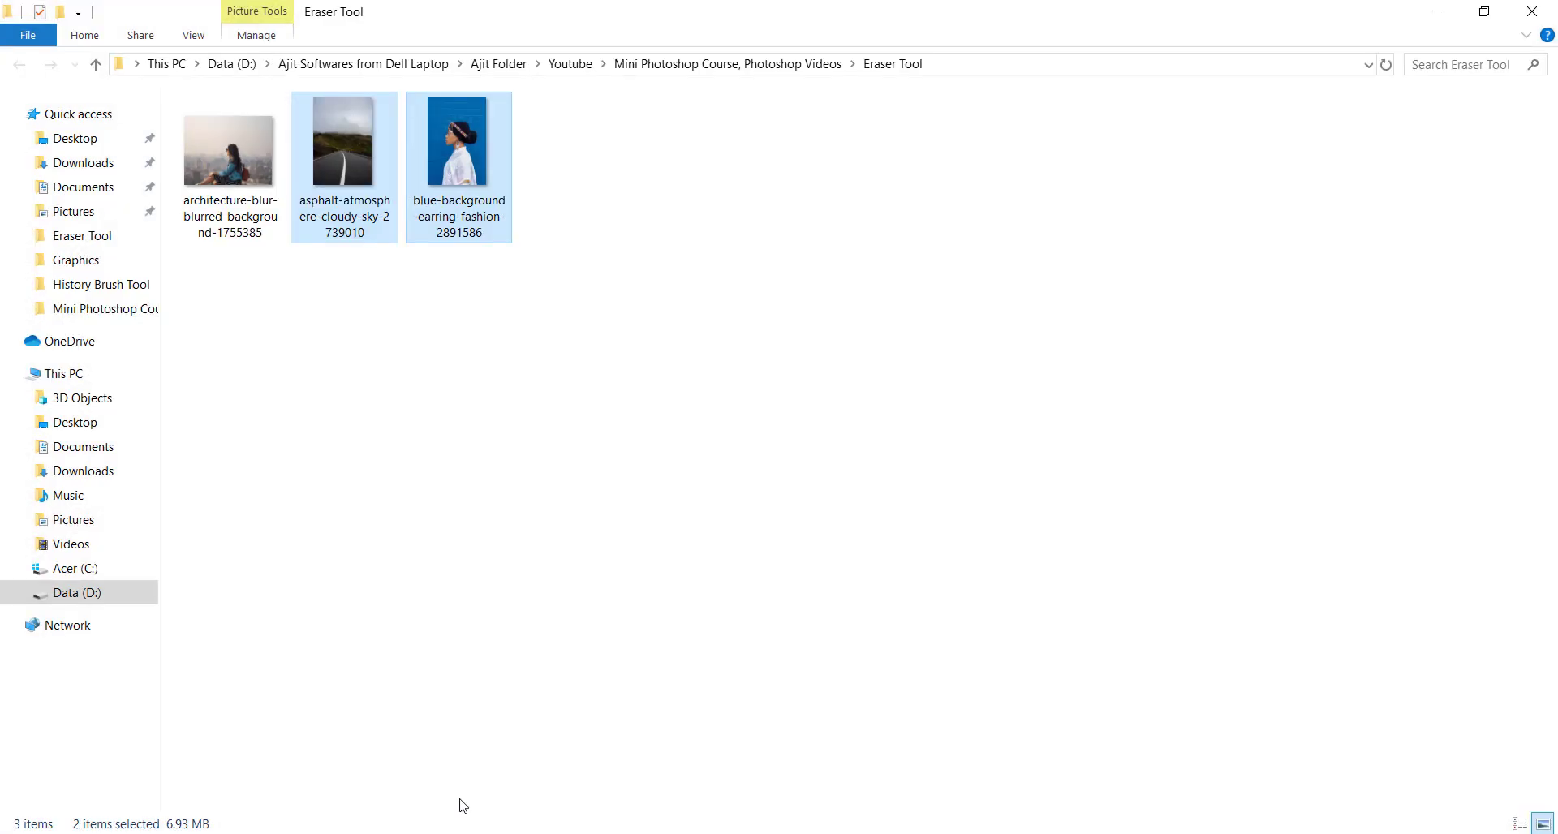
{"action": "mouse_move", "coordinate": [340, 134]}
{"action": "left_mouse_down"}
{"action": "mouse_move", "coordinate": [507, 820]}
{"action": "mouse_move", "coordinate": [1034, 125]}
{"action": "left_mouse_up"}
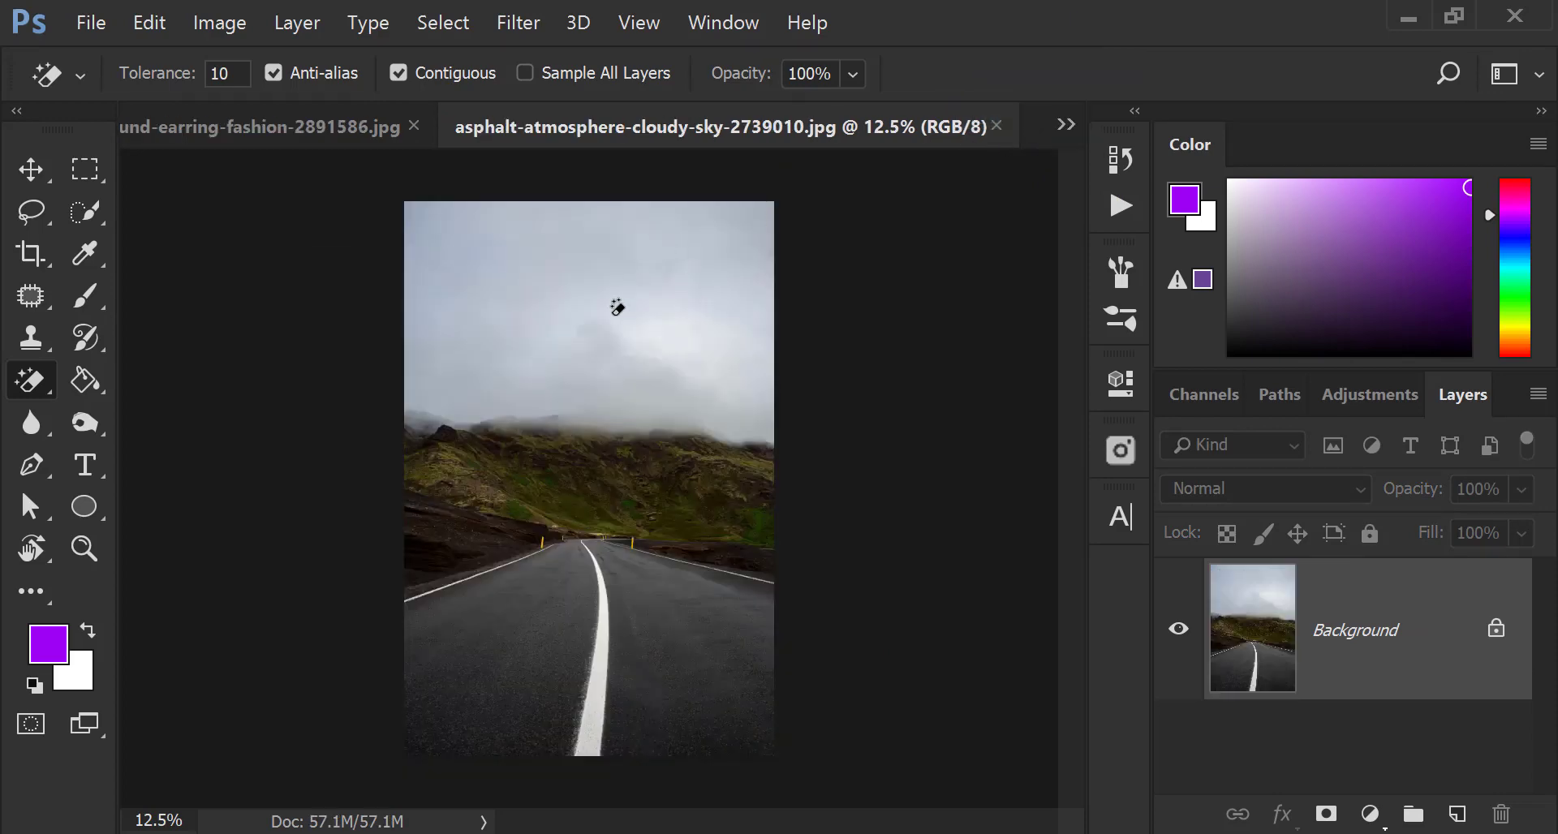
Revert a first Magic Eraser attempt, then erase the road photo's sky at tolerance 30.
{"action": "left_click", "coordinate": [543, 245]}
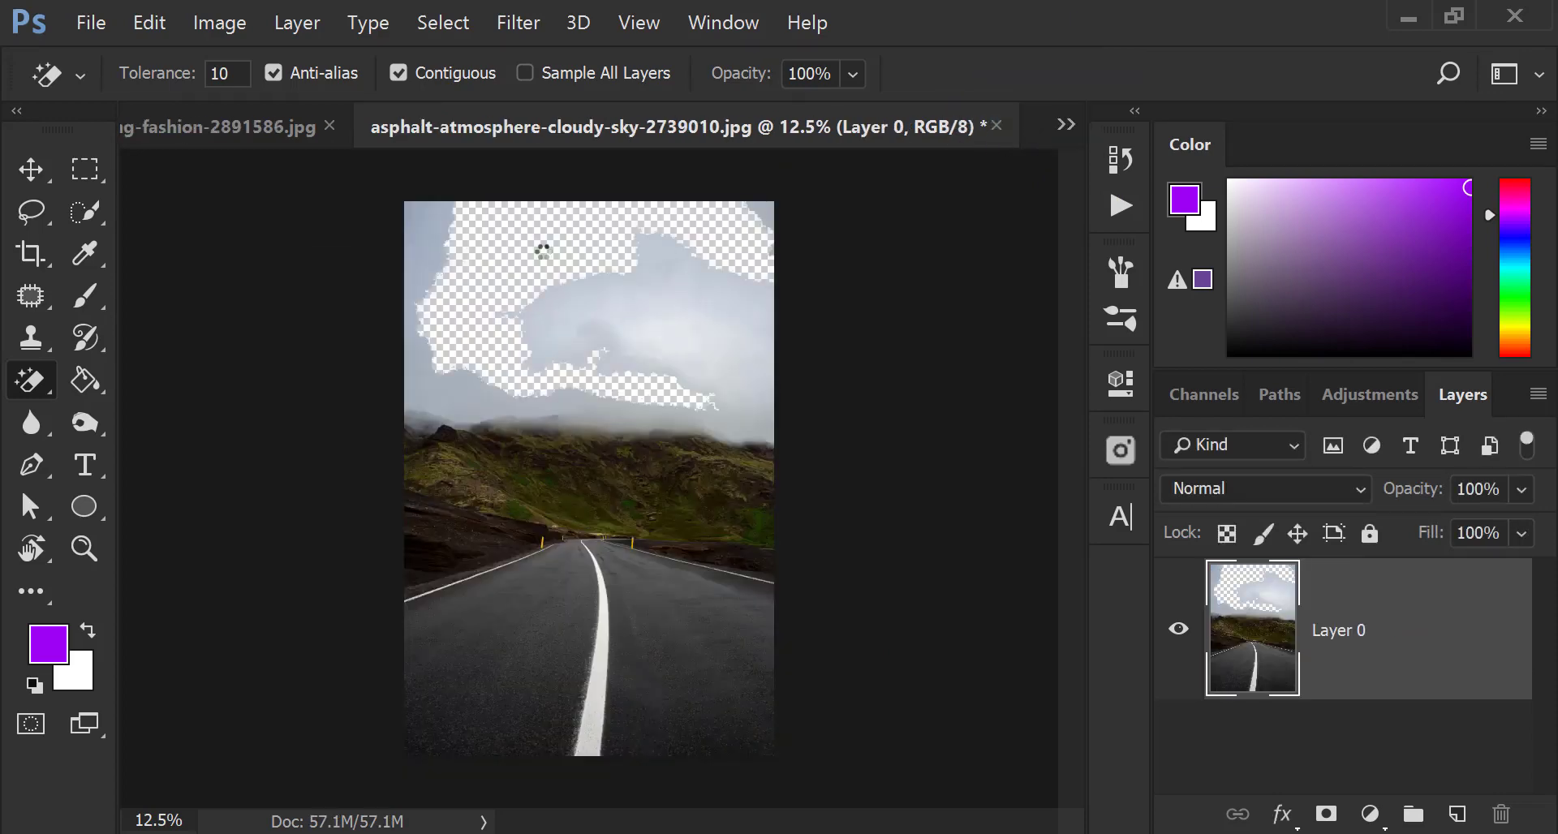
{"action": "key", "text": "F12"}
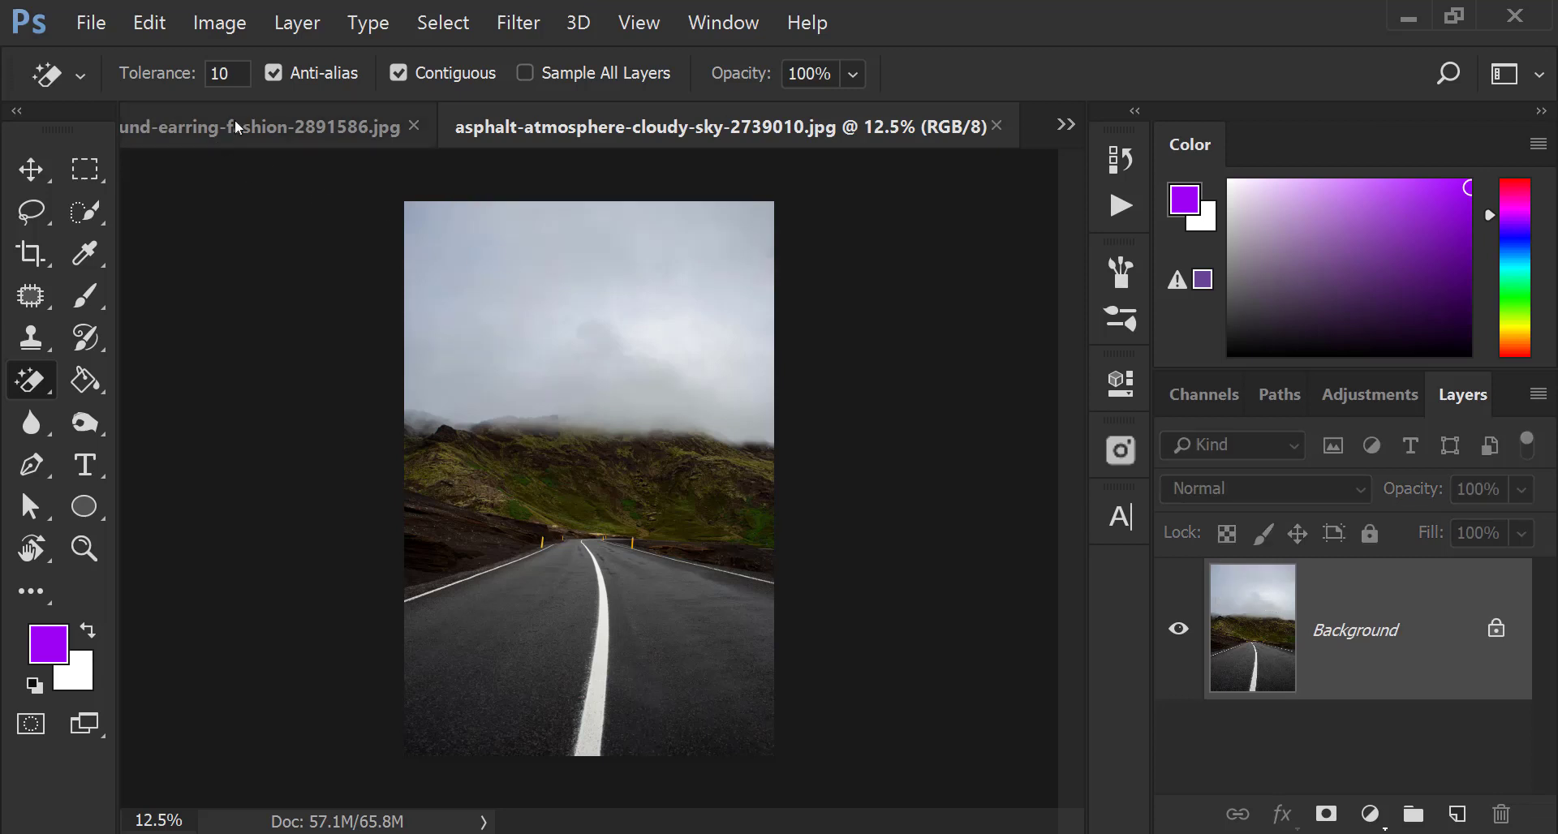
{"action": "type", "text": "30"}
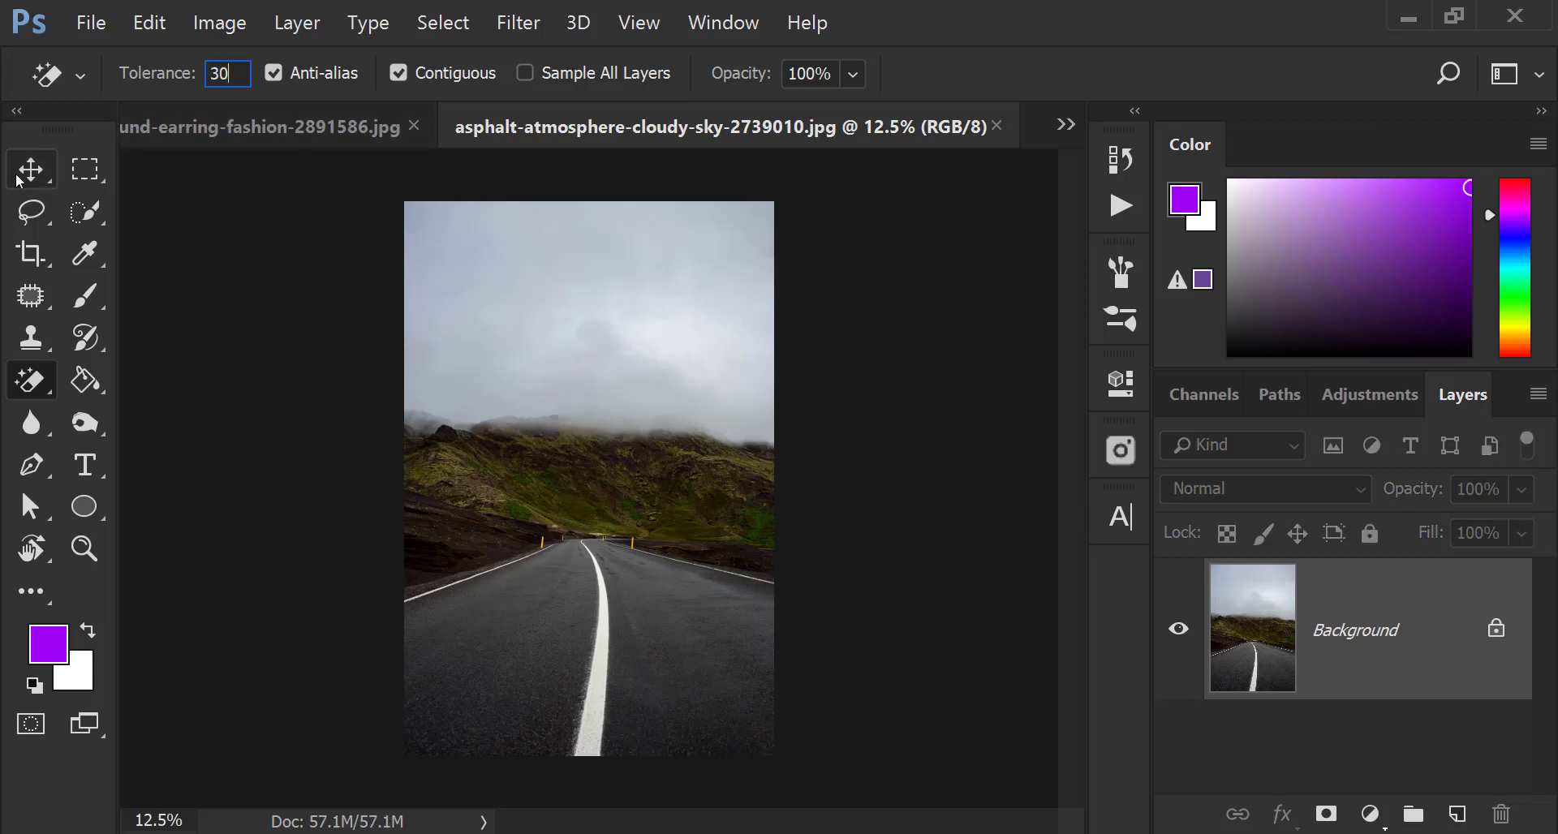
{"action": "key", "text": "Return"}
{"action": "left_click", "coordinate": [523, 318]}
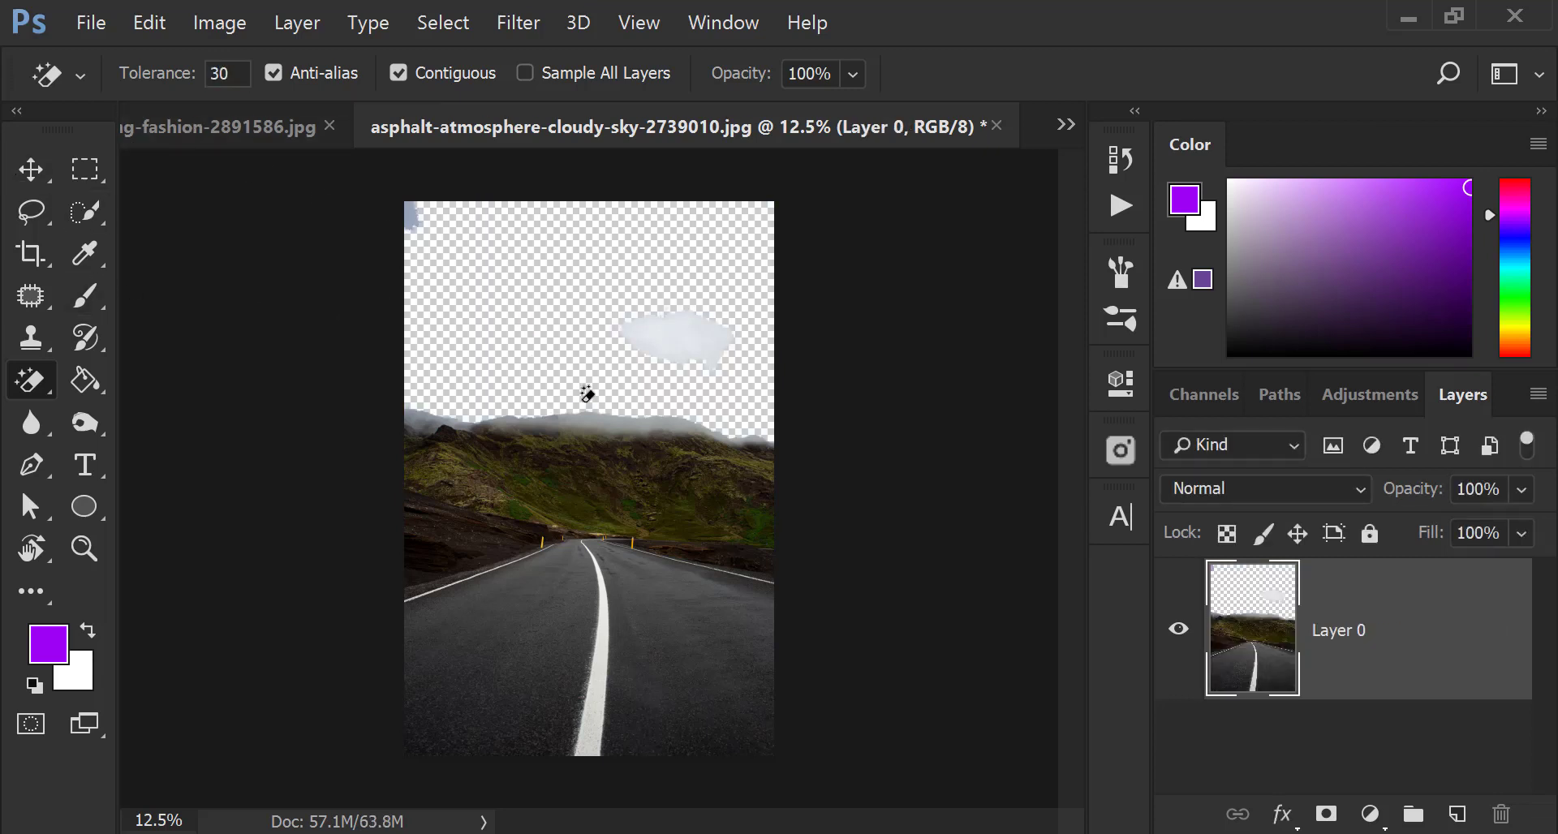
{"action": "scroll", "coordinate": [627, 317], "scroll_direction": "up", "scroll_amount": 2}
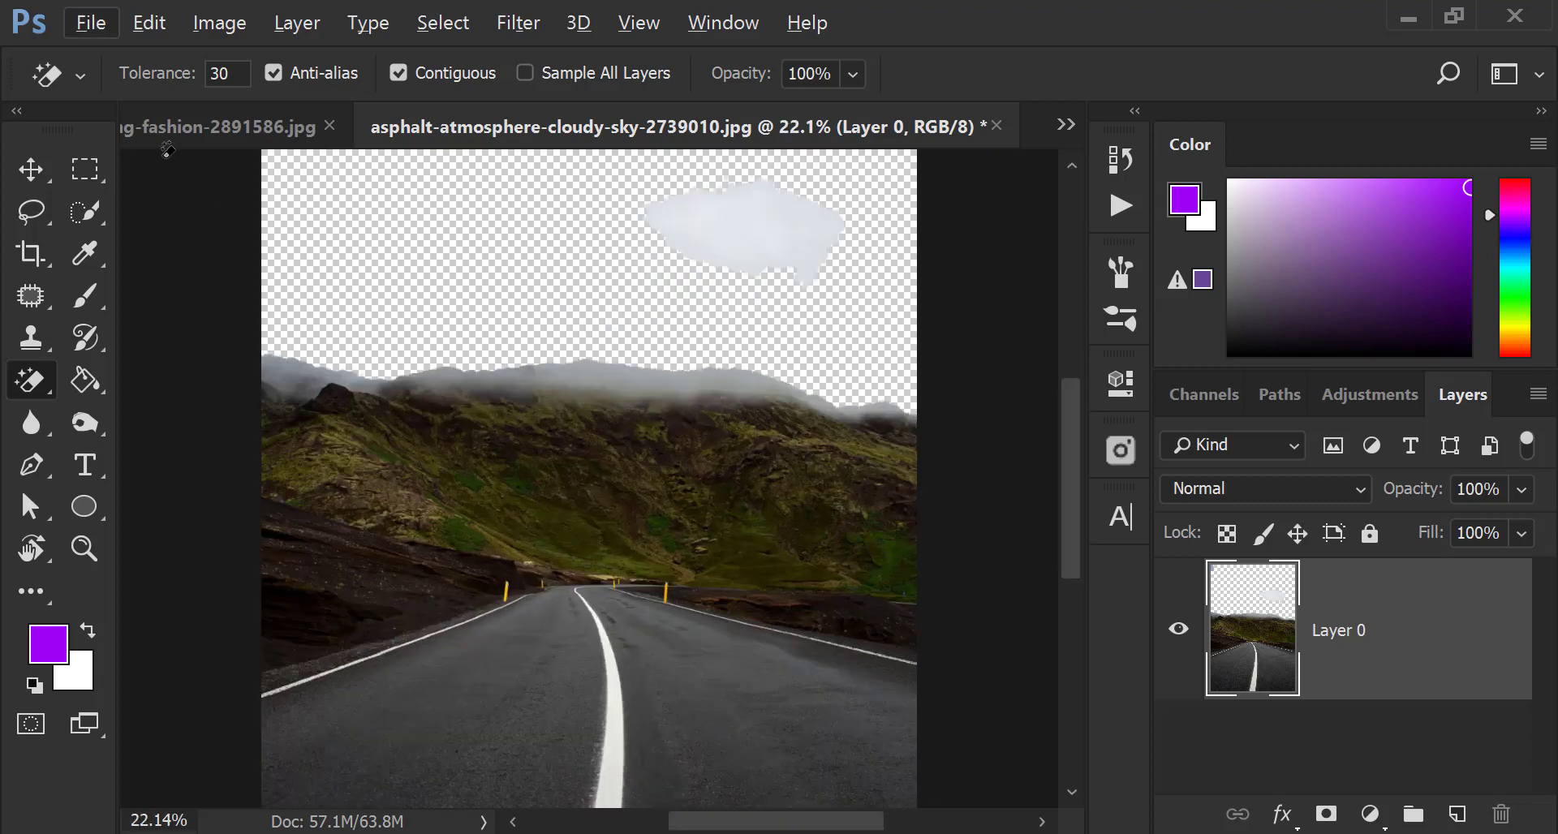
{"action": "right_click", "coordinate": [37, 388]}
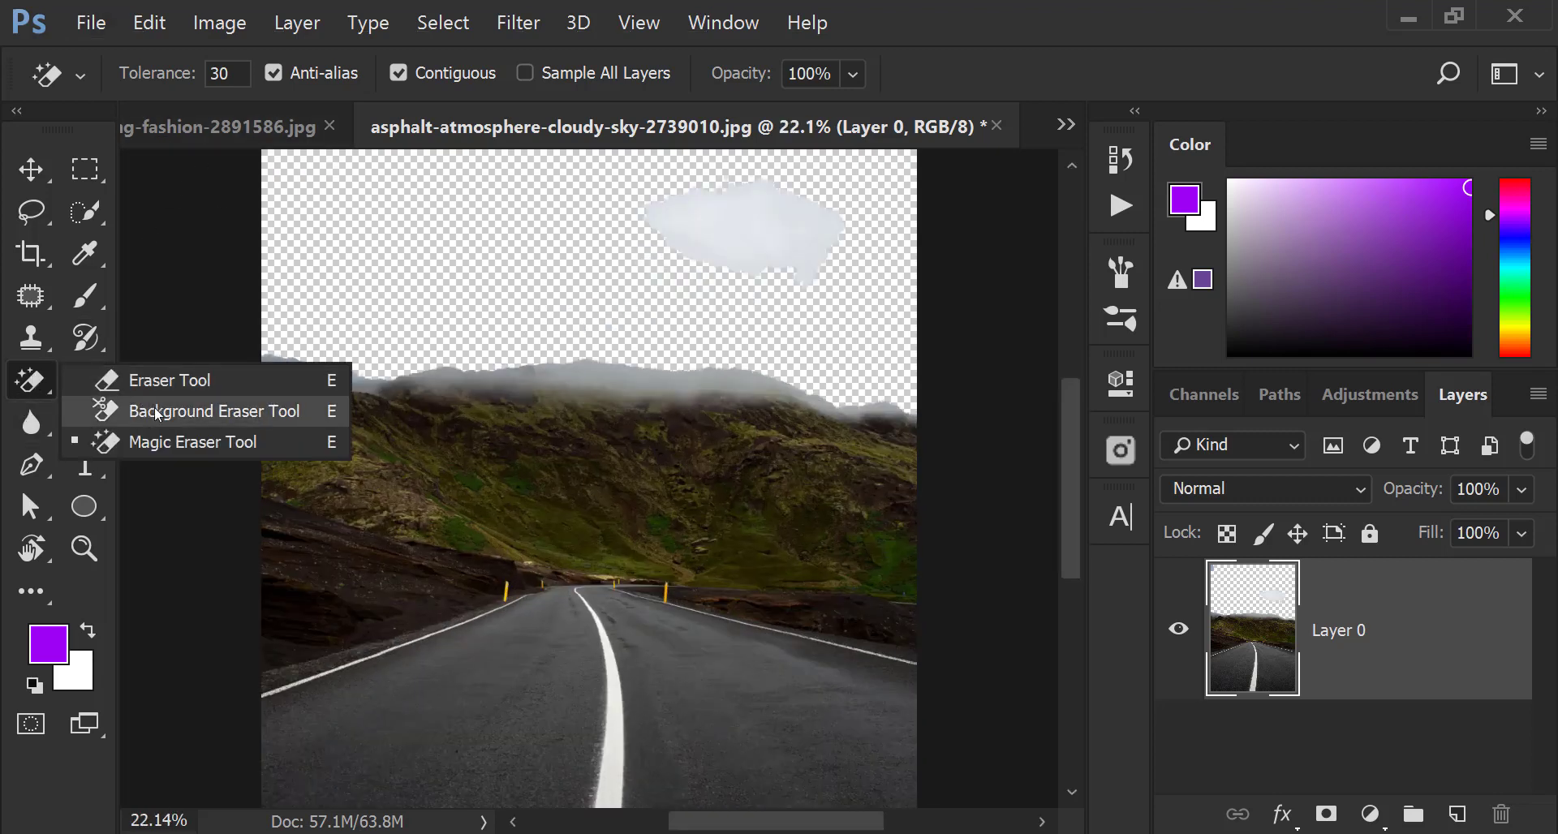
With the Background Eraser enlarged to 562, erase the leftover cloud patch and ridge fog.
{"action": "left_click", "coordinate": [200, 406]}
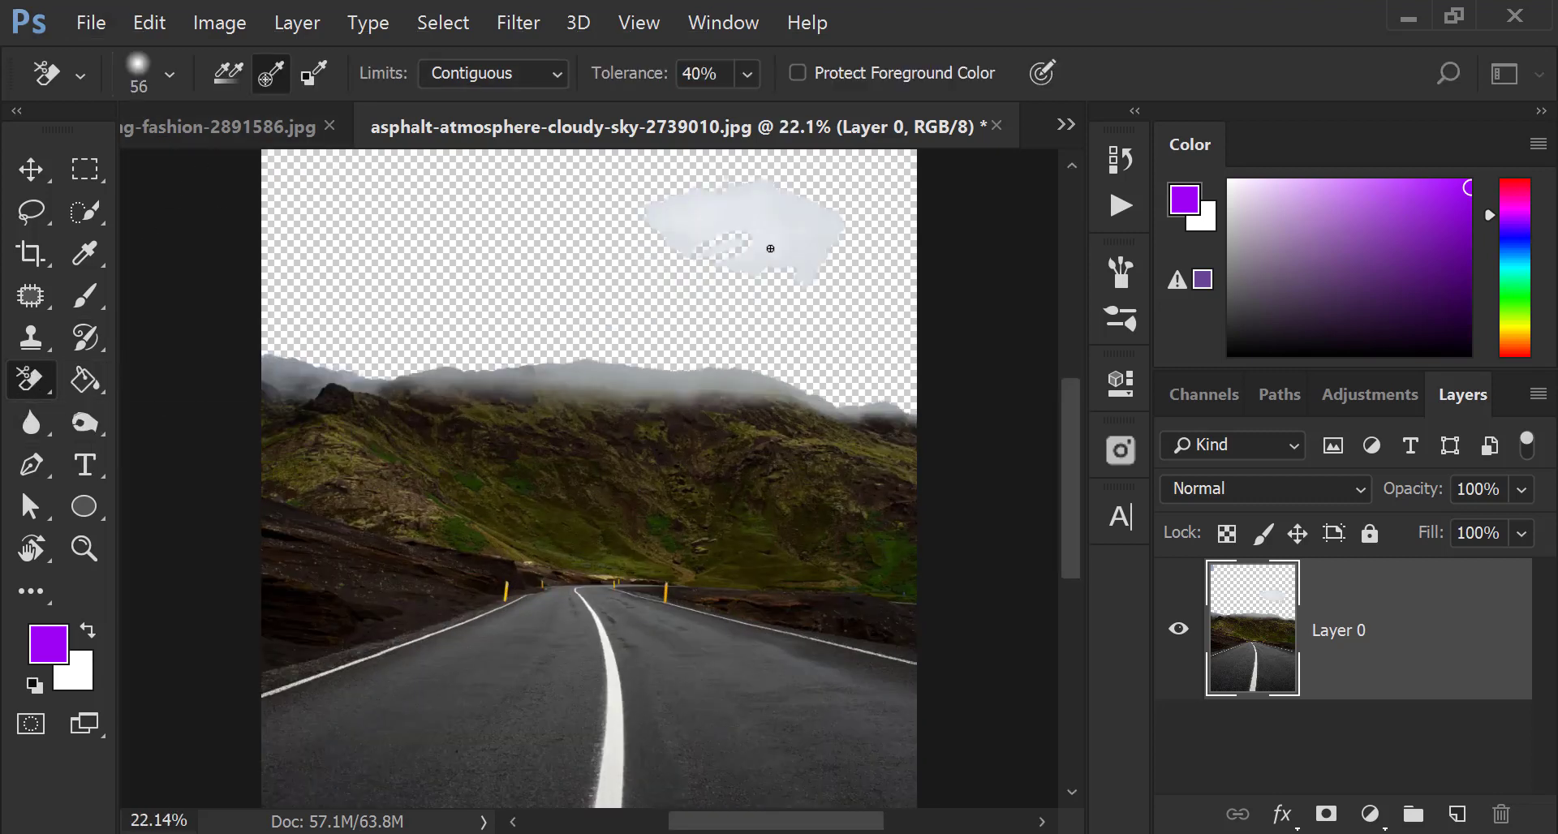
{"action": "left_click_drag", "start_coordinate": [661, 272], "coordinate": [803, 266]}
{"action": "left_click_drag", "start_coordinate": [650, 209], "coordinate": [852, 208]}
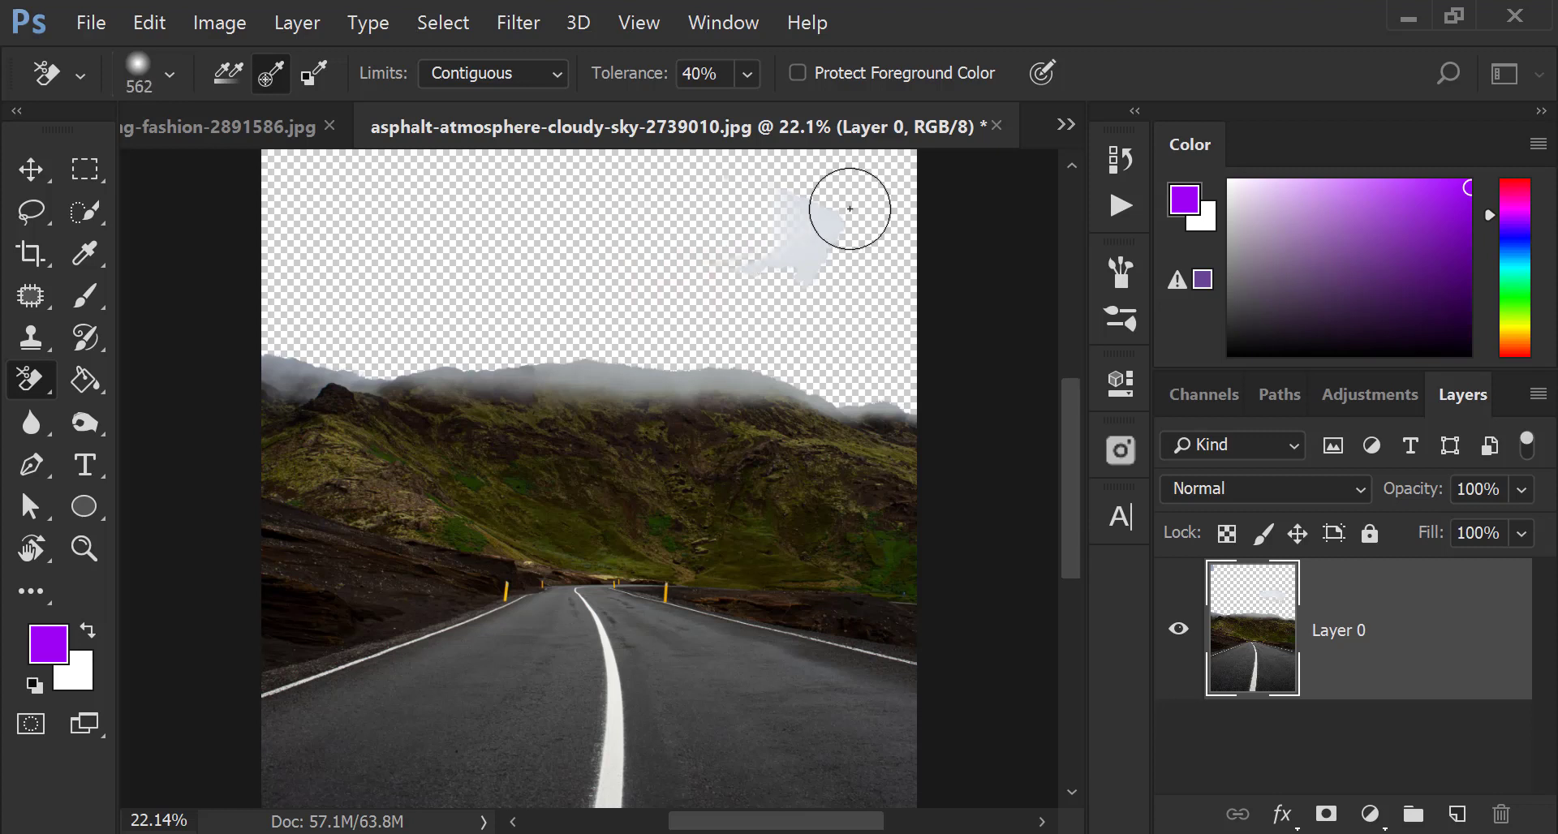
{"action": "left_click_drag", "start_coordinate": [684, 357], "coordinate": [839, 426]}
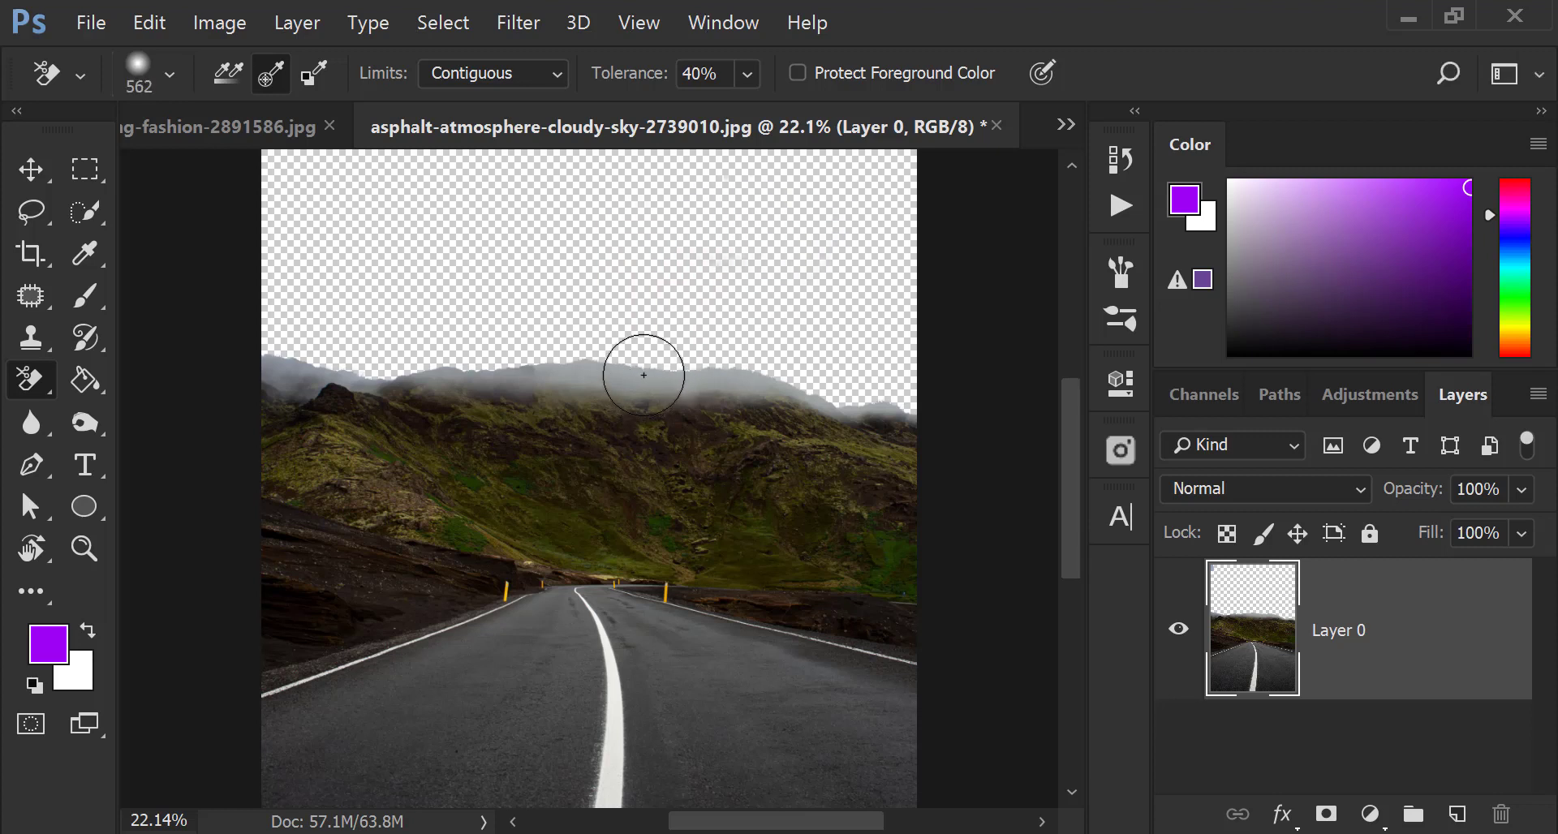
{"action": "left_click_drag", "start_coordinate": [331, 348], "coordinate": [460, 374]}
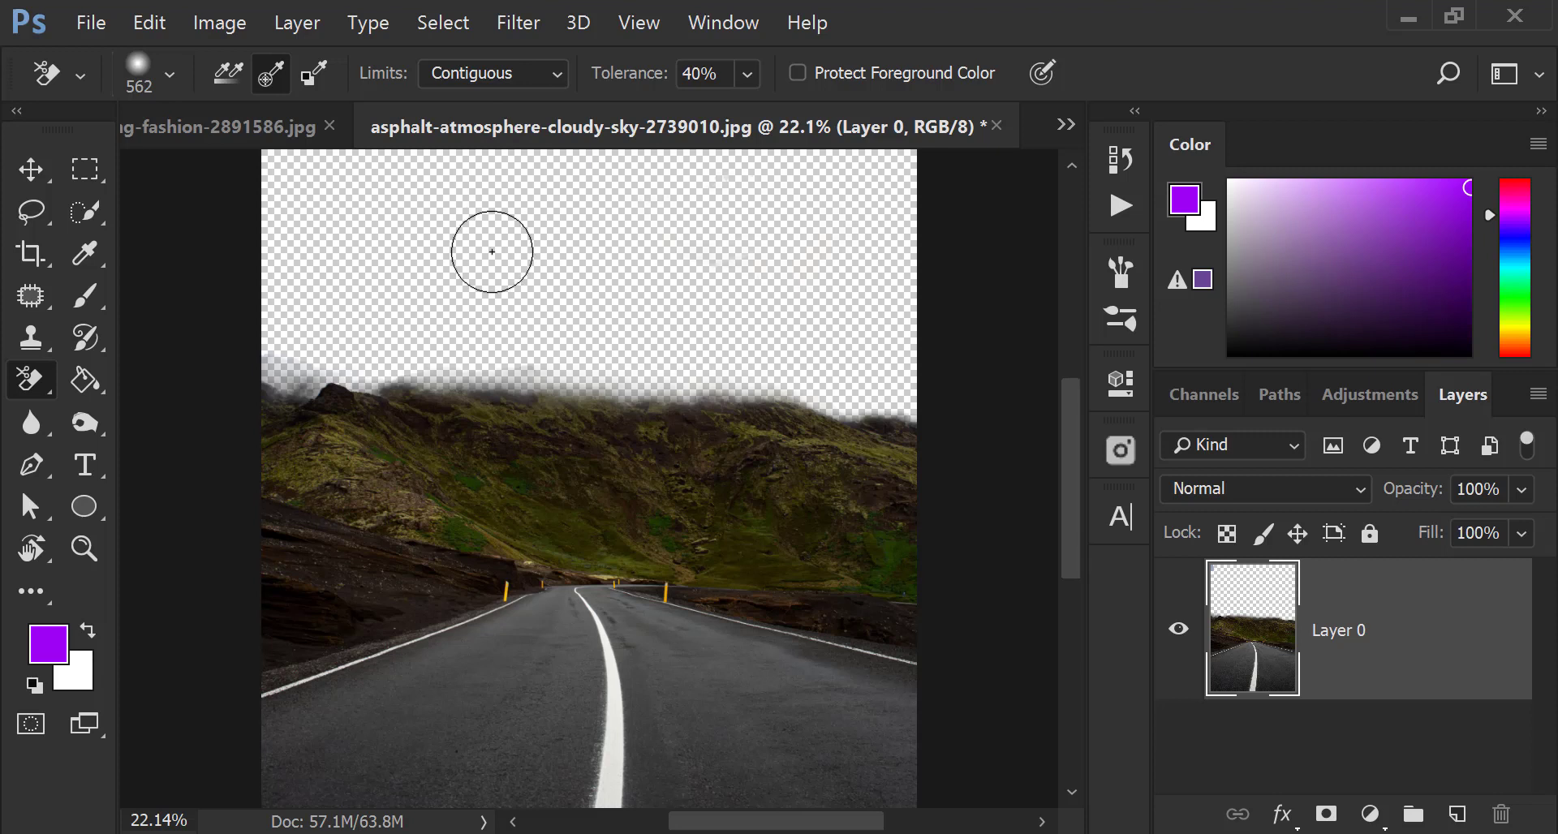
Keep the Background Eraser Limit at Contiguous, then close the road document.
{"action": "left_click", "coordinate": [465, 77]}
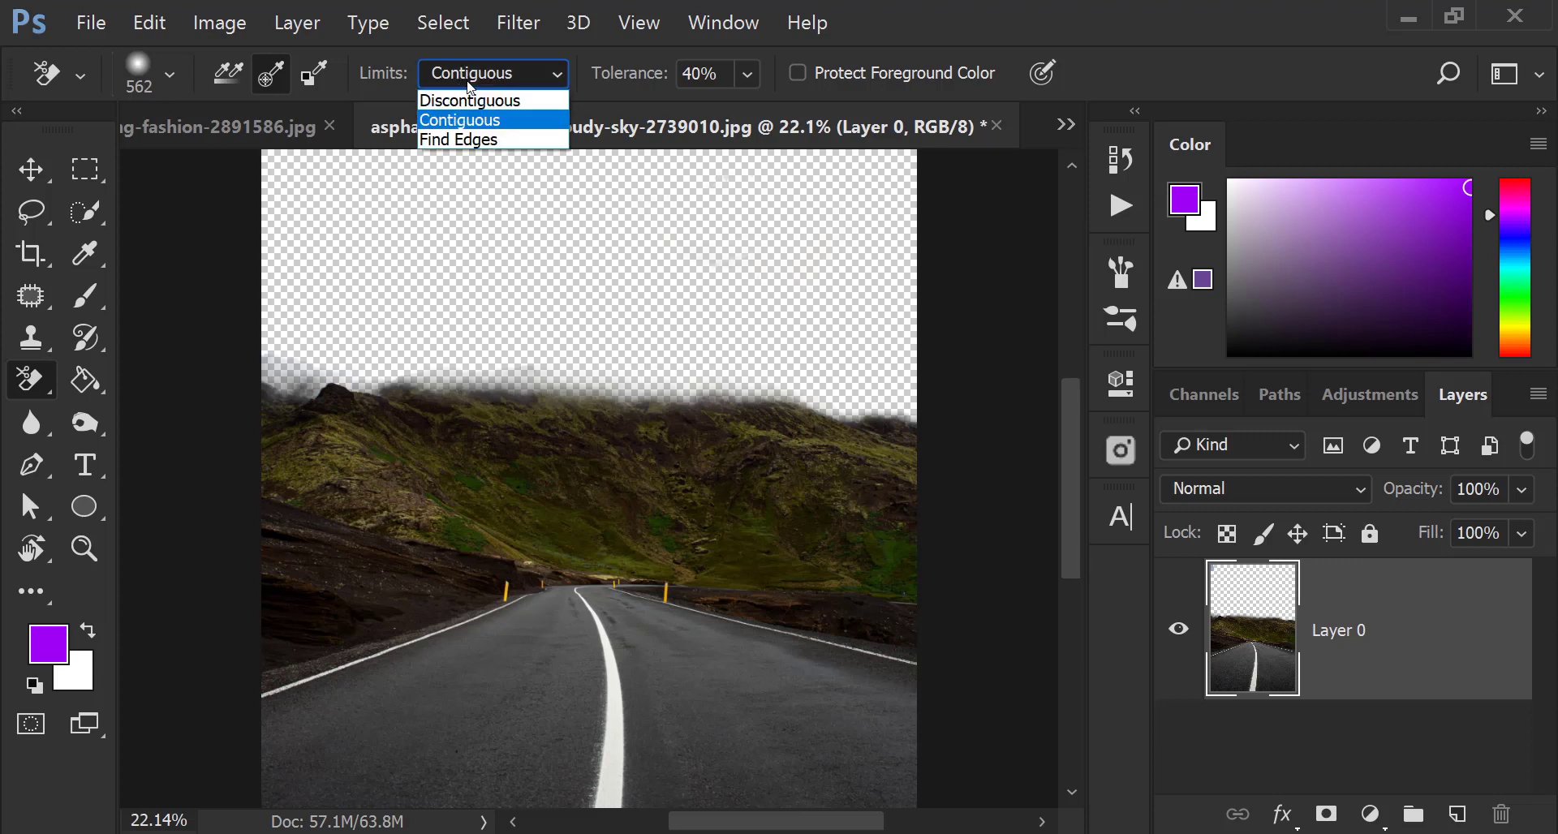
{"action": "left_click", "coordinate": [479, 118]}
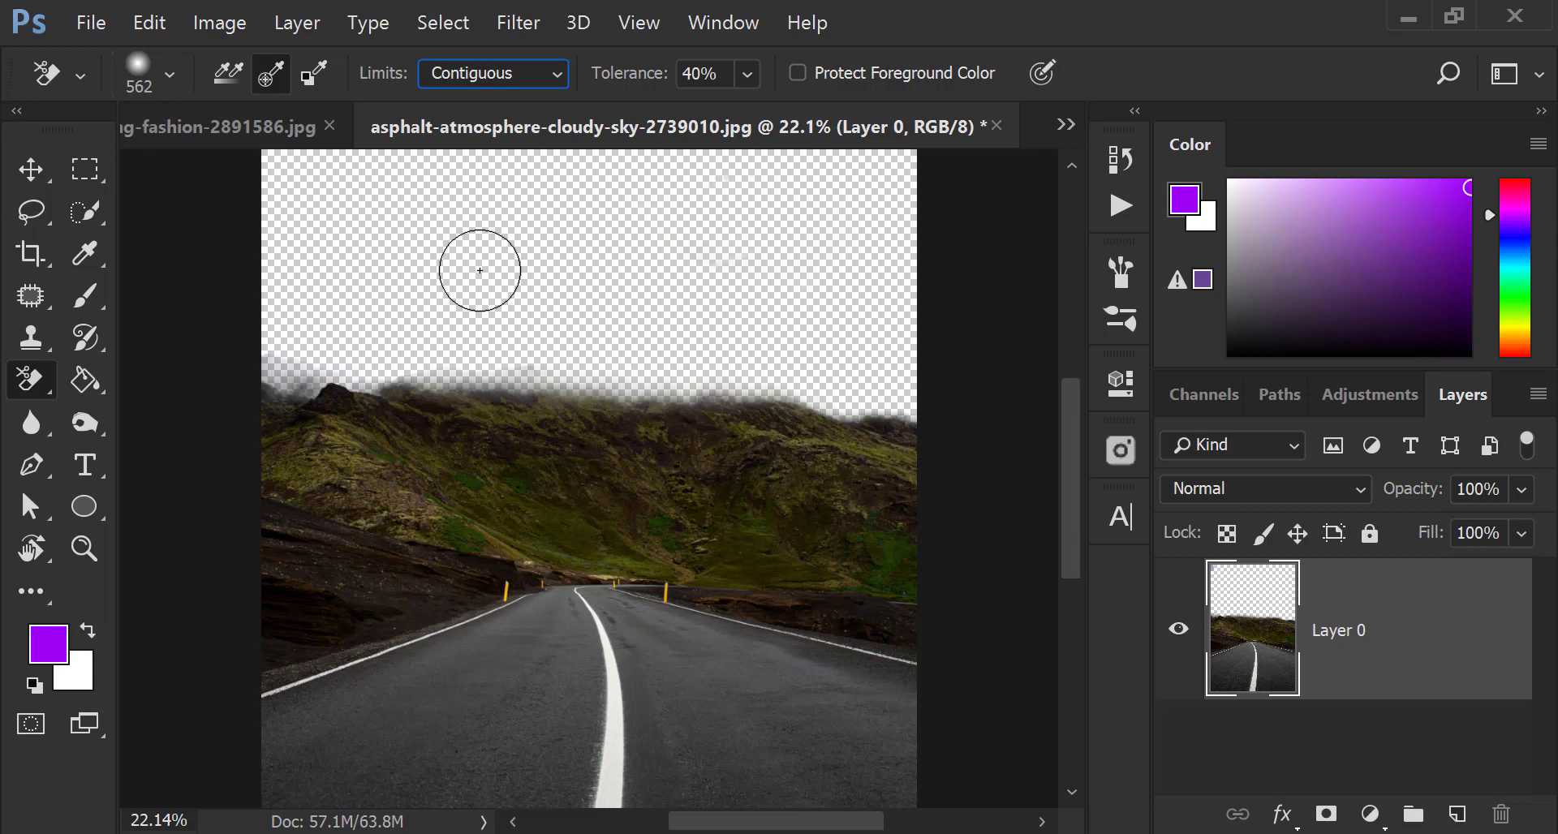
{"action": "scroll", "coordinate": [487, 314], "scroll_direction": "up", "scroll_amount": 5}
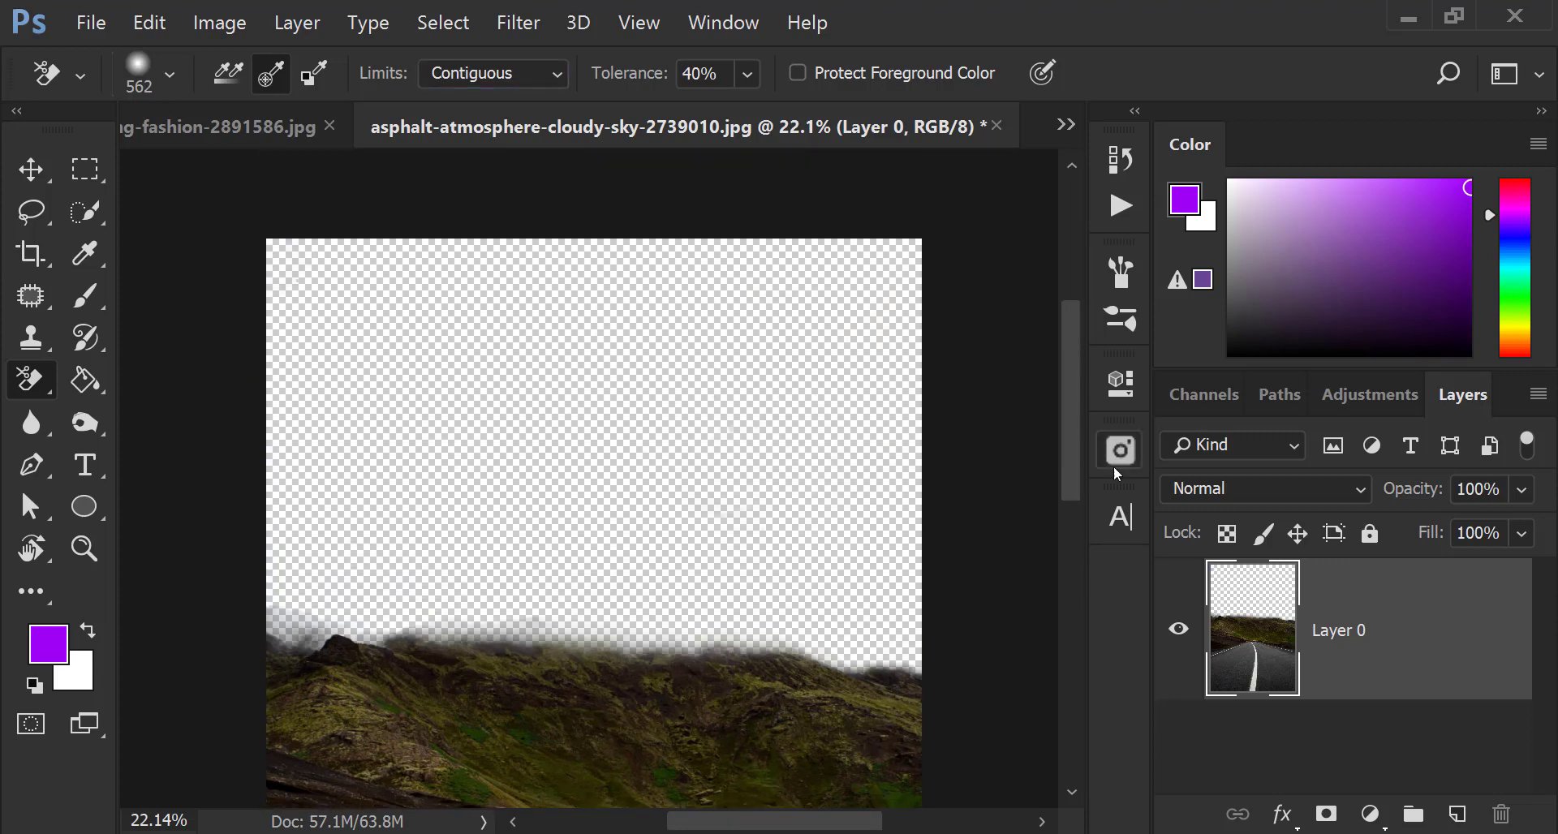
{"action": "scroll", "coordinate": [640, 309], "scroll_direction": "down", "scroll_amount": 2}
{"action": "scroll", "coordinate": [640, 309], "scroll_direction": "down", "scroll_amount": 2}
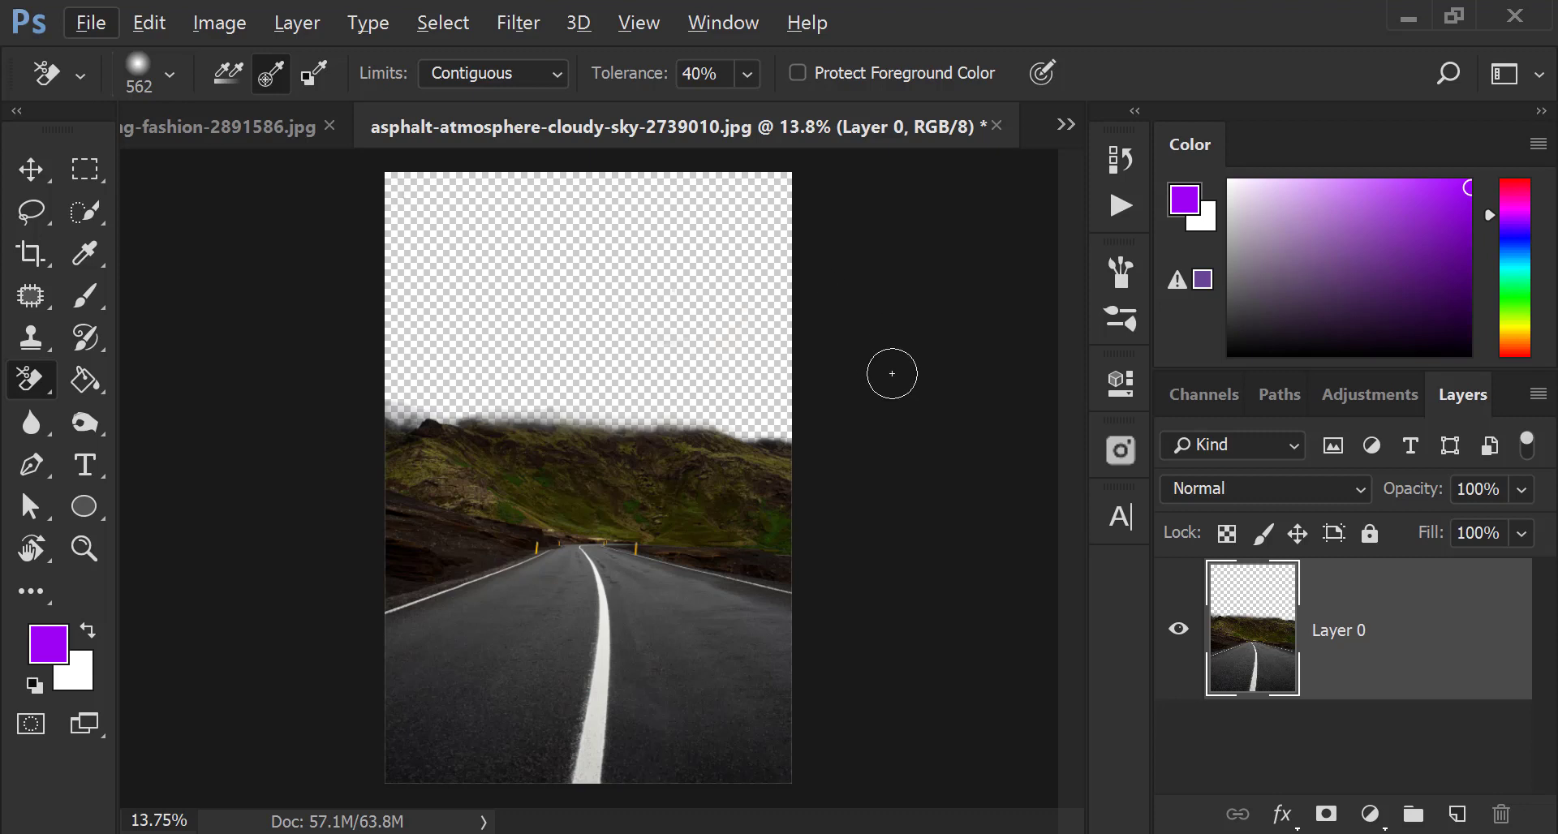
{"action": "key", "text": "alt+v"}
Close the road photo without saving, returning to the seated-woman image.
{"action": "left_click", "coordinate": [996, 126]}
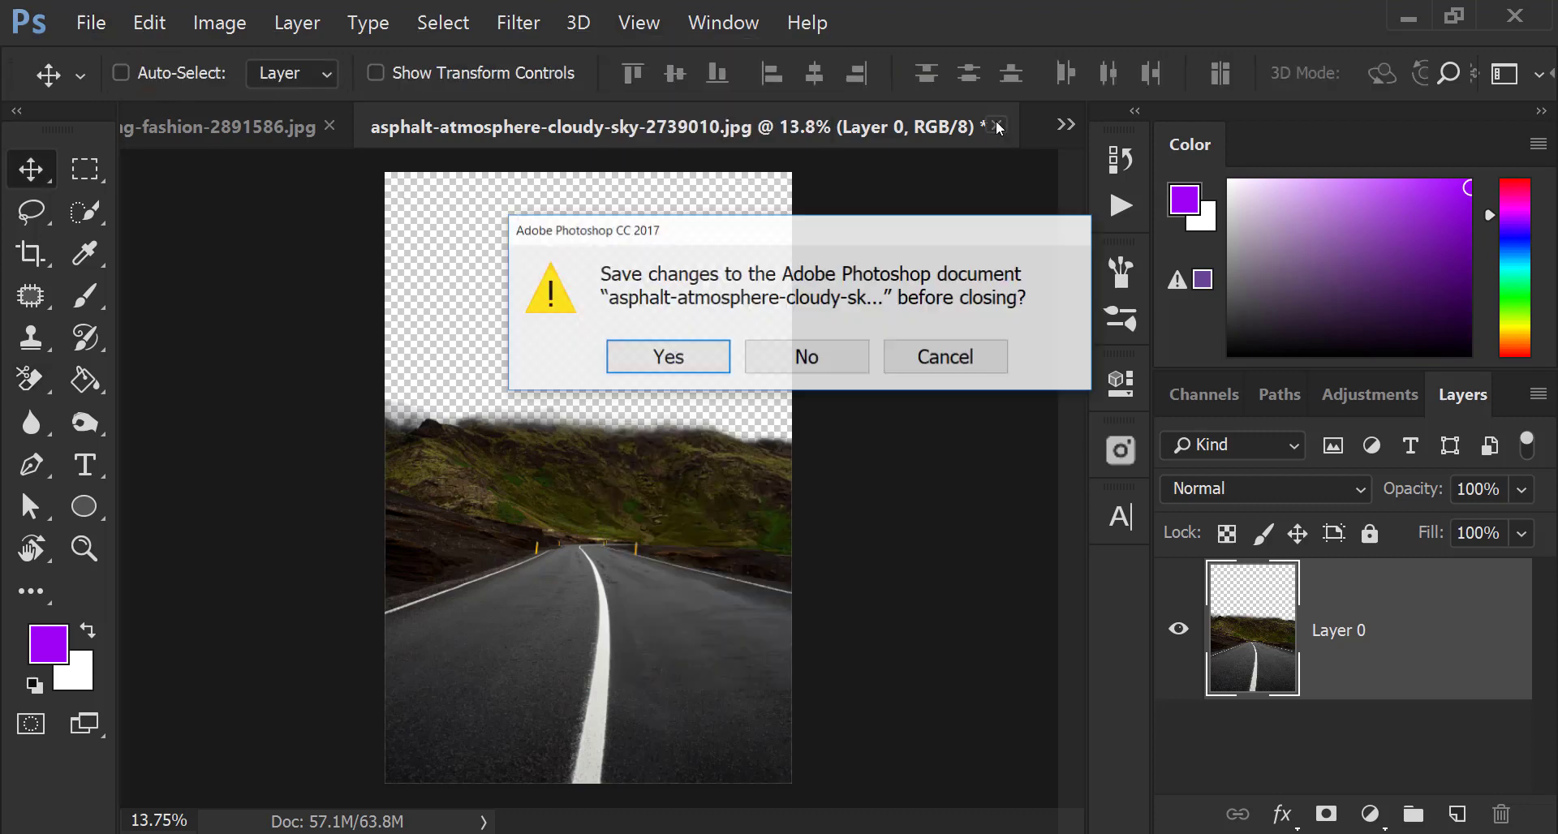
{"action": "left_click", "coordinate": [806, 357]}
{"action": "right_click", "coordinate": [31, 379]}
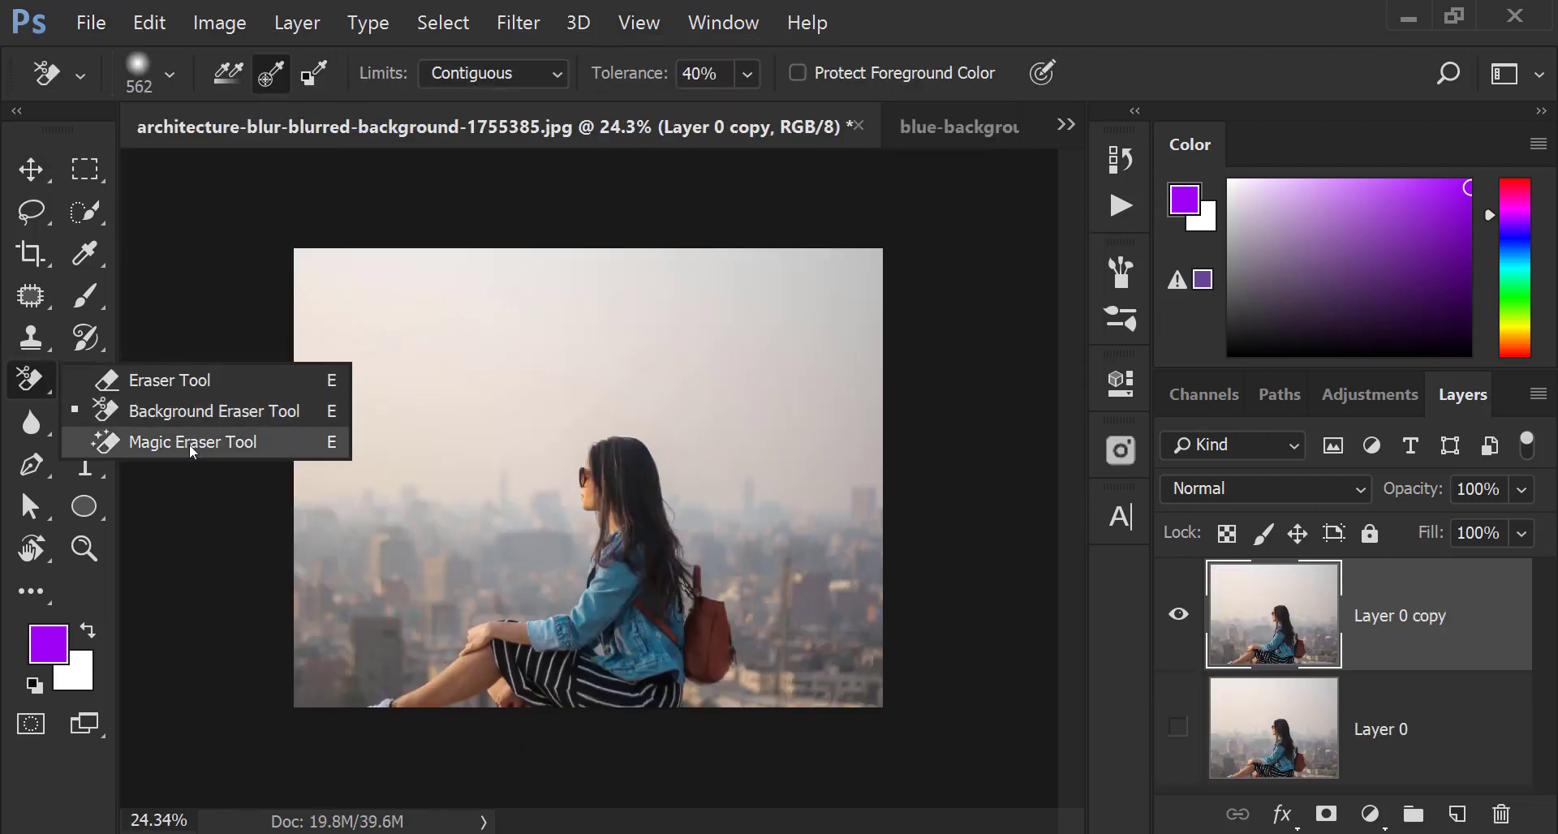